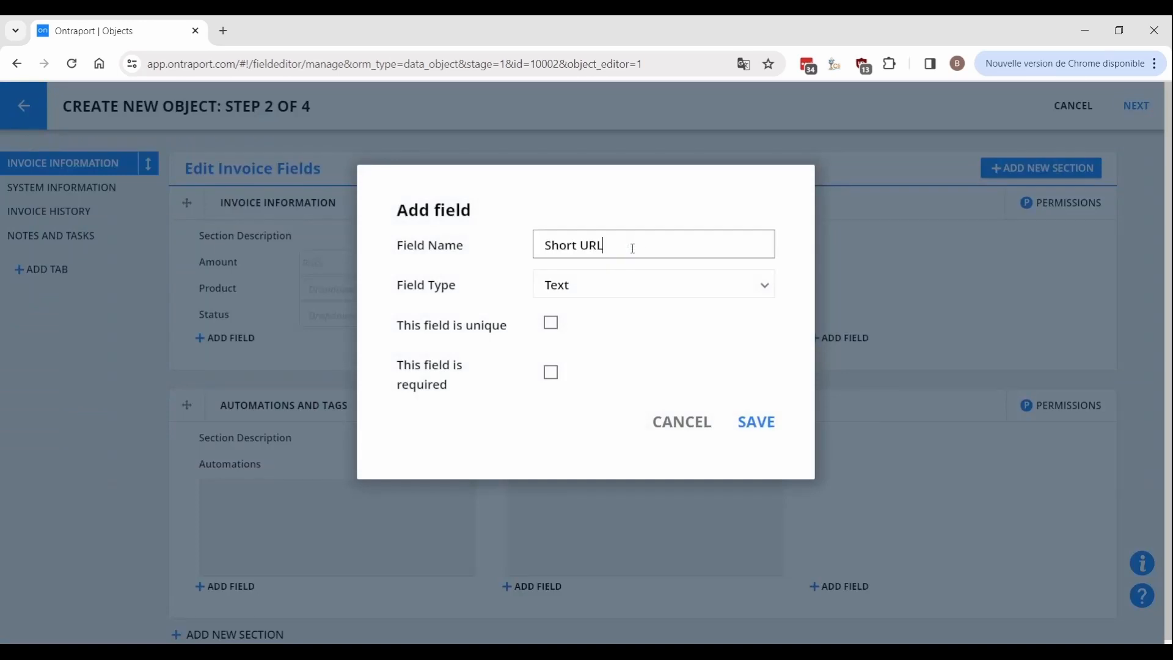
Make Short URL a URL-type field and save it.
key("Tab")
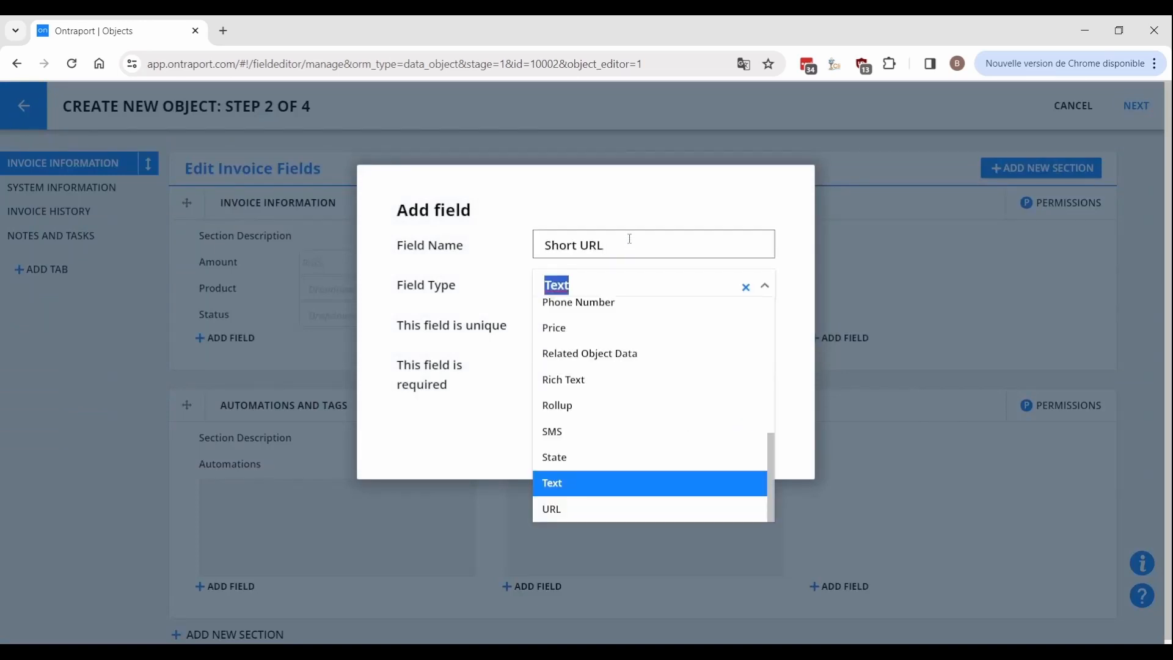
left_click(571, 508)
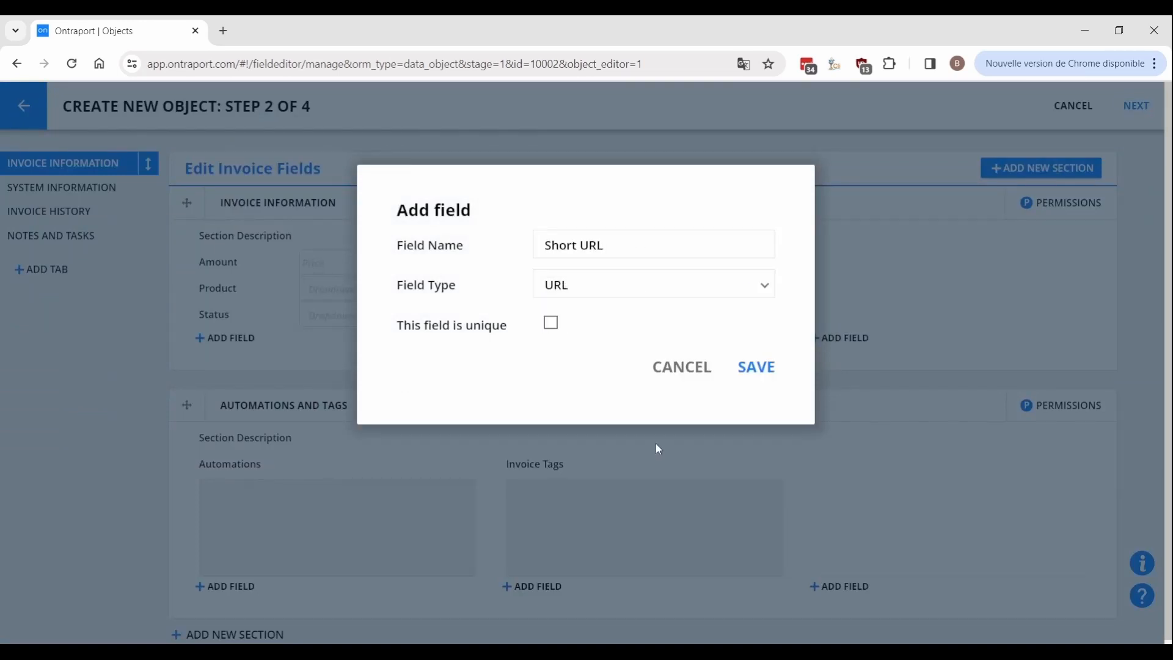
left_click(751, 378)
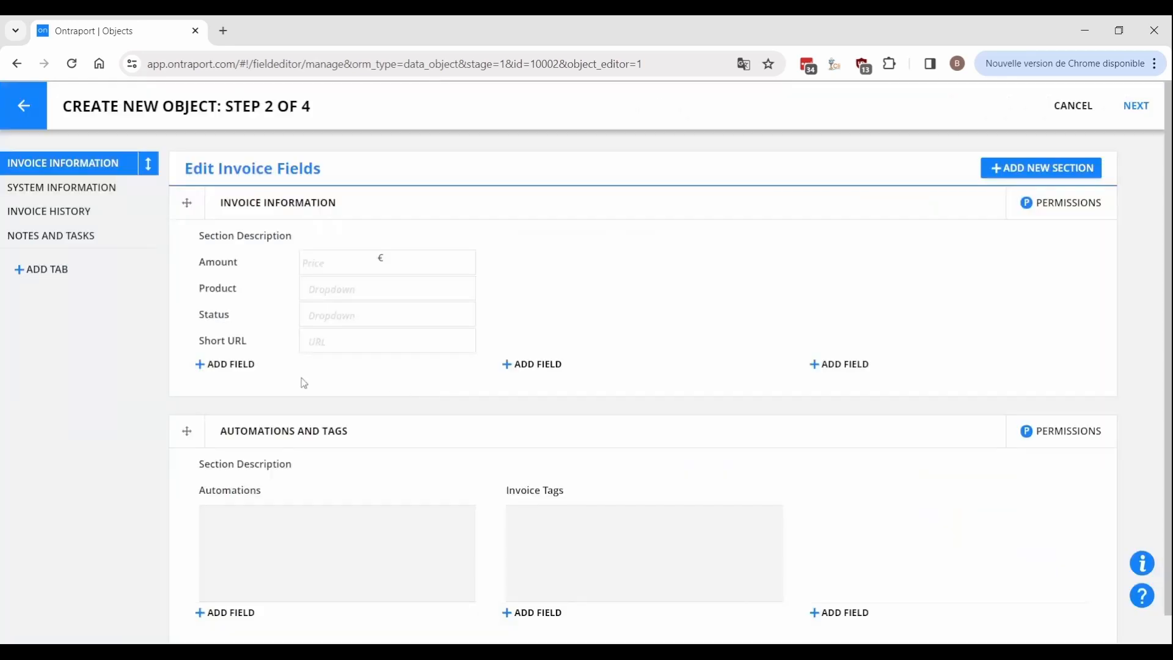
Add a 'PDF Link' field of type URL to Invoice Information.
left_click(236, 364)
left_click(611, 243)
type("PDF Link")
key("Tab")
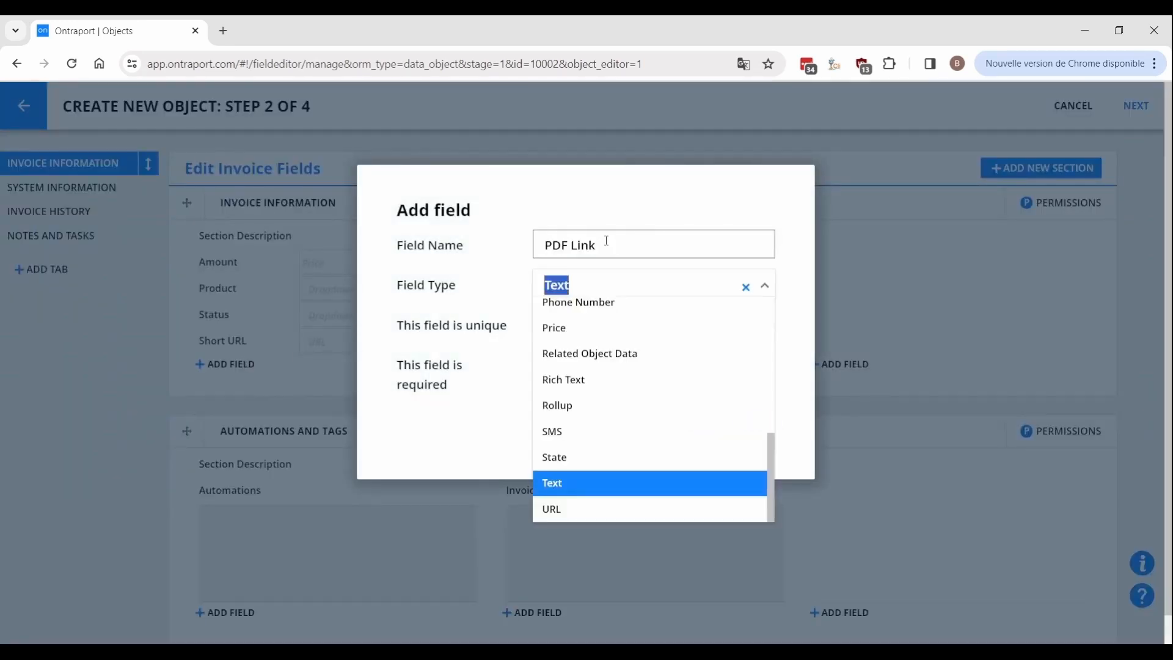
left_click(552, 517)
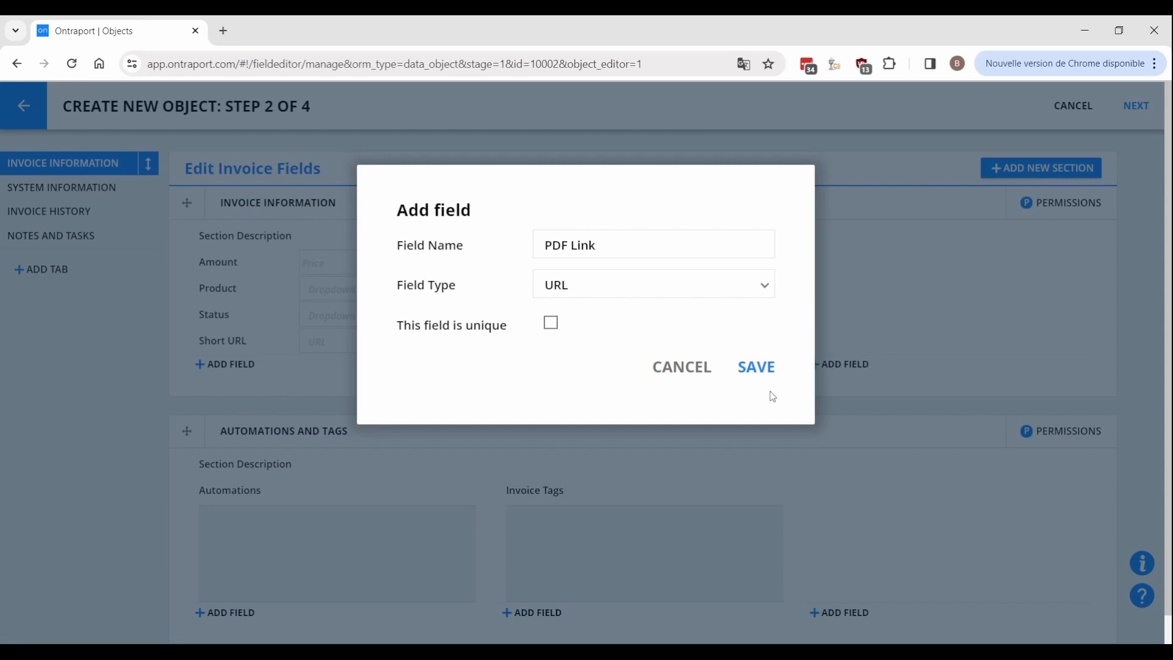
left_click(763, 370)
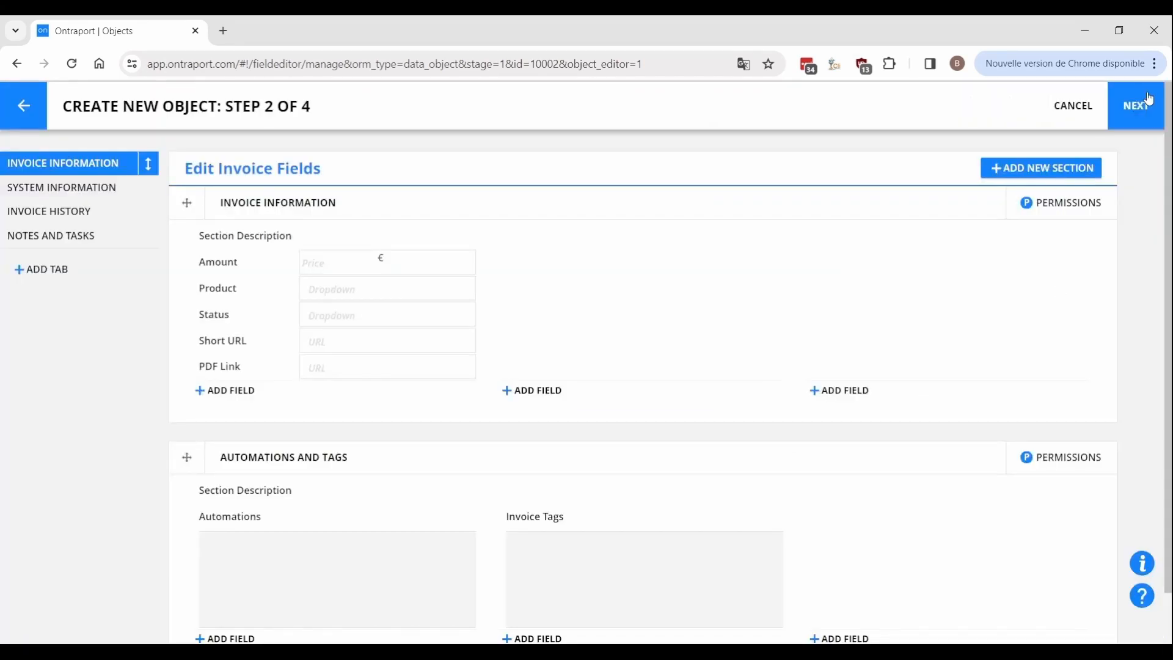
left_click(1149, 99)
Create a one-to-many relationship named 'Invoices' to Contacts, with the invoice as Child.
left_click(237, 201)
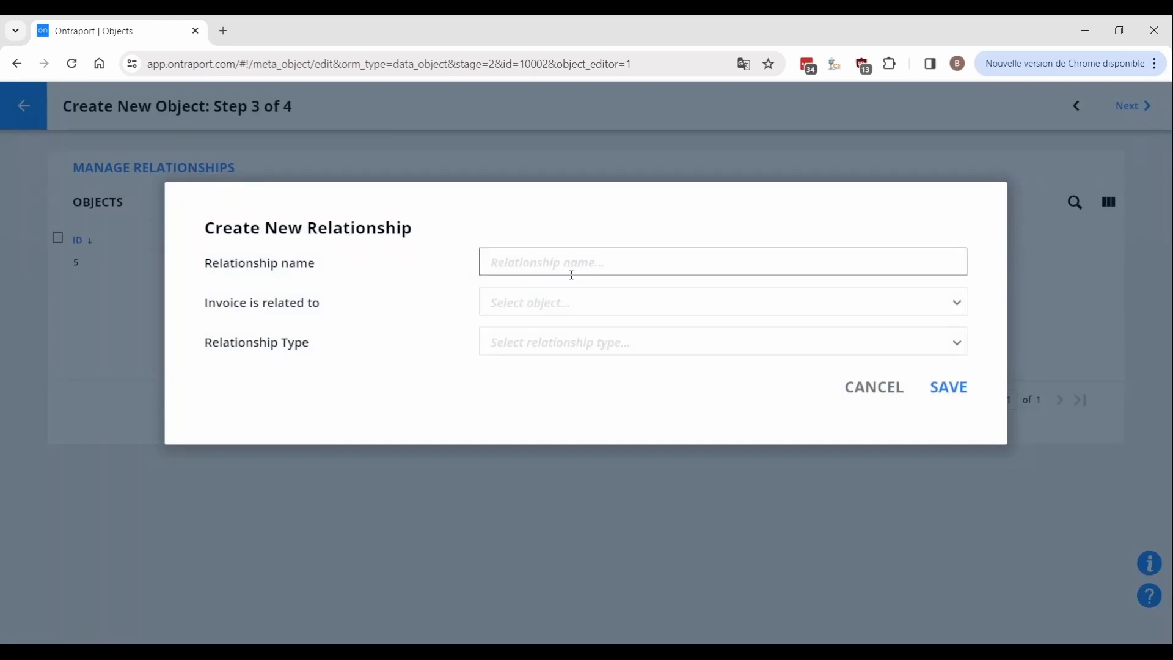
type("Invoices")
key("Tab")
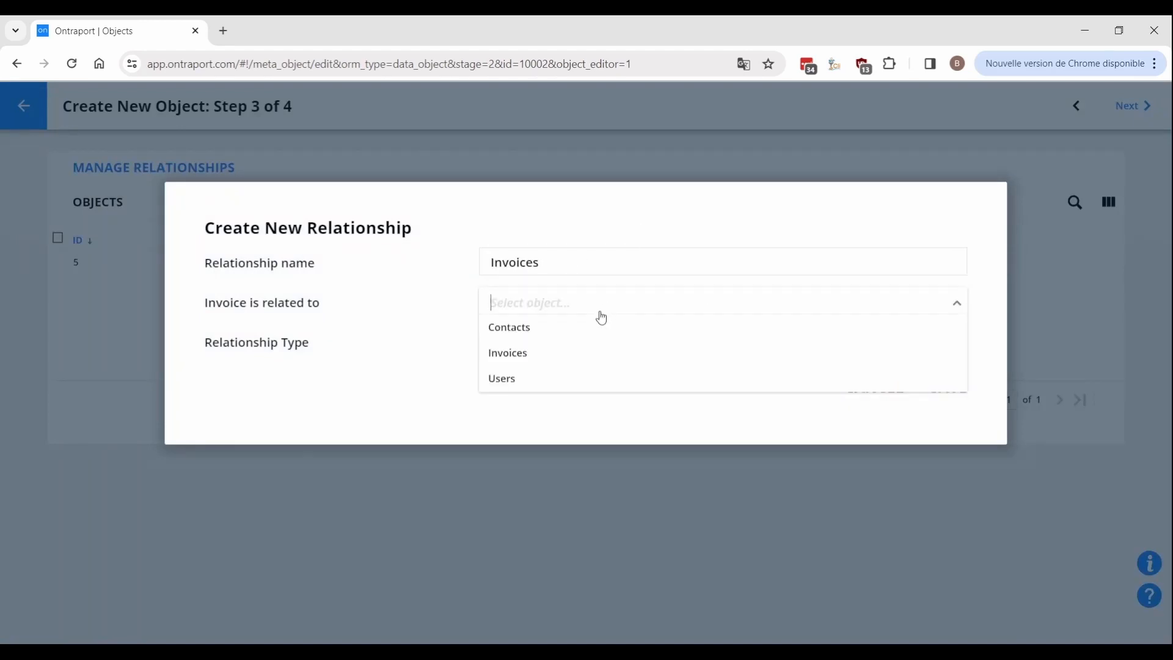
left_click(574, 325)
left_click(552, 340)
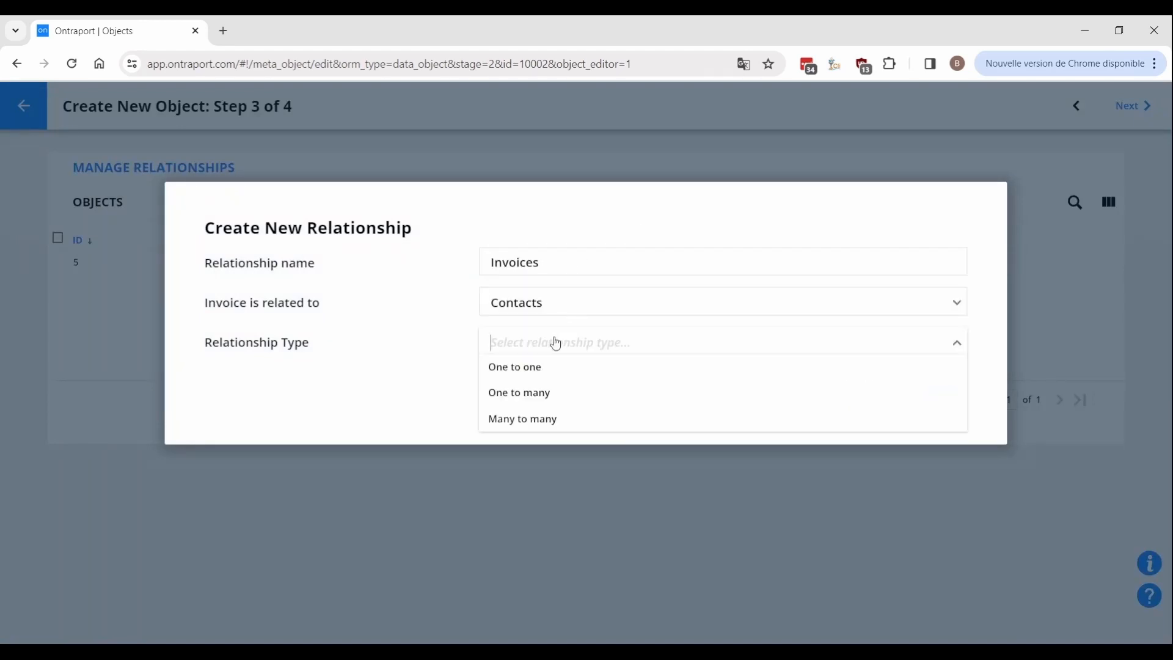
left_click(544, 404)
left_click(532, 386)
left_click(527, 432)
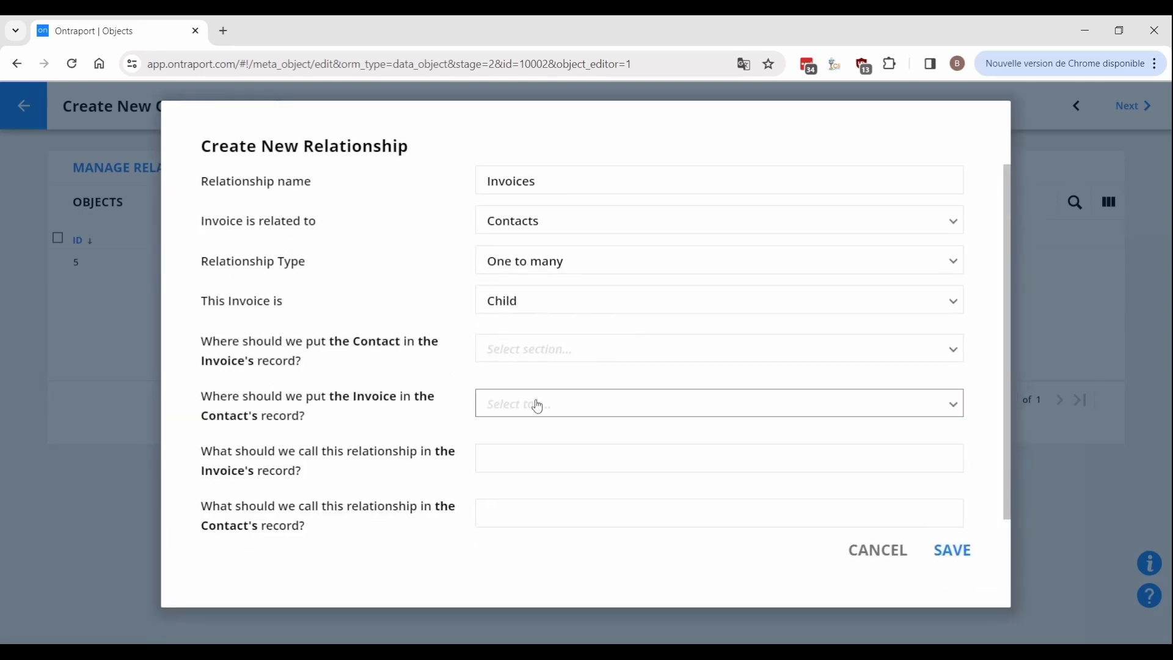
Place it in Invoice Information and Contact Information, labelled 'Related Contact' and 'Invoices', and save.
left_click(531, 362)
left_click(557, 408)
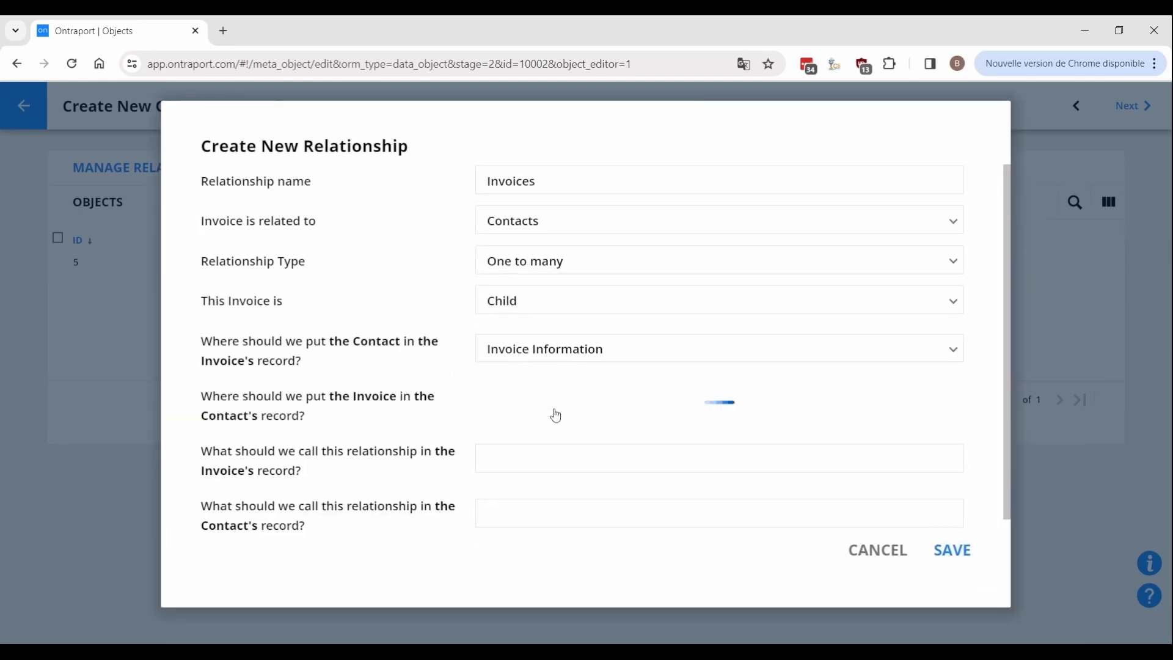
left_click(556, 415)
left_click(546, 454)
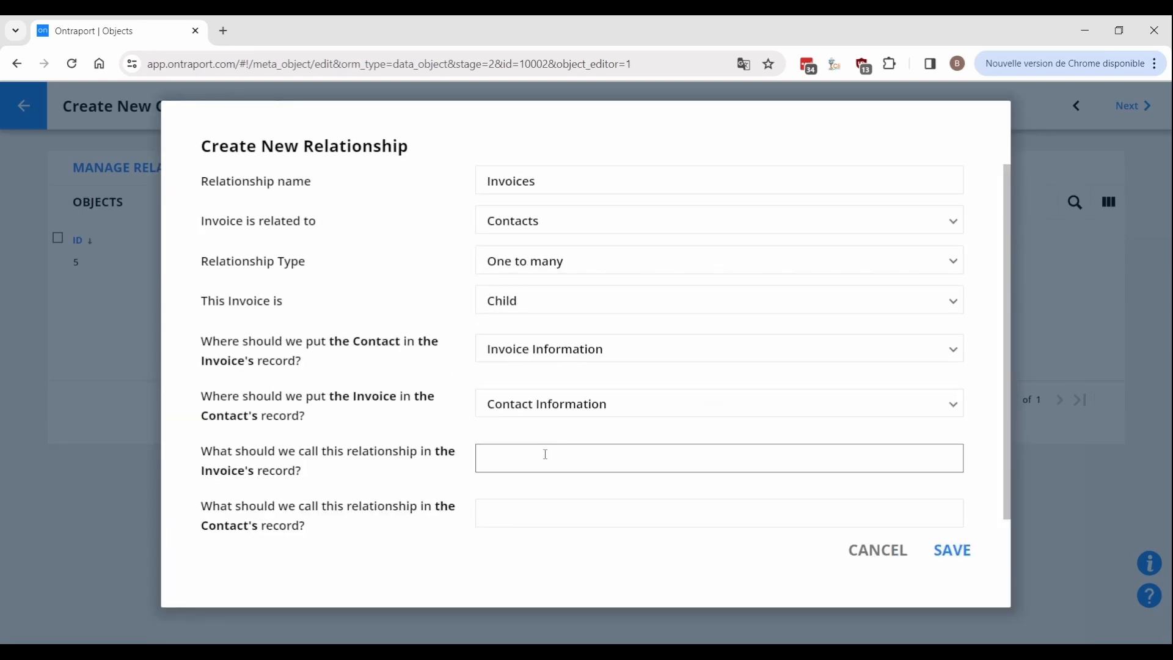
left_click(545, 455)
type("Related Contact")
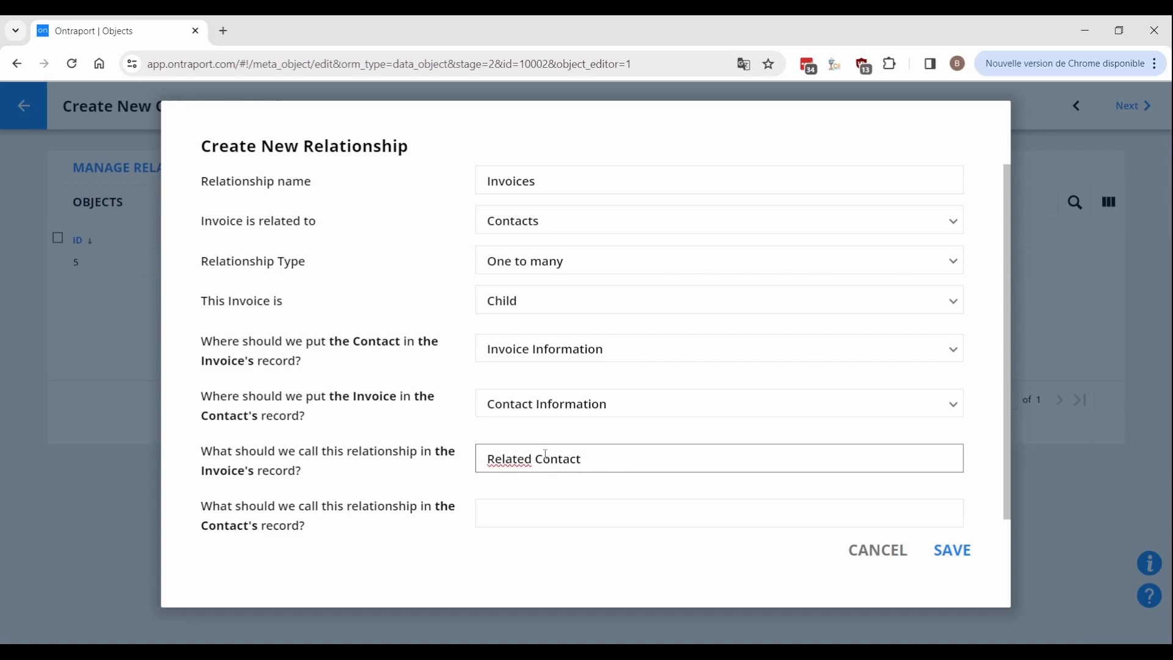
key("Tab")
type("Invoices")
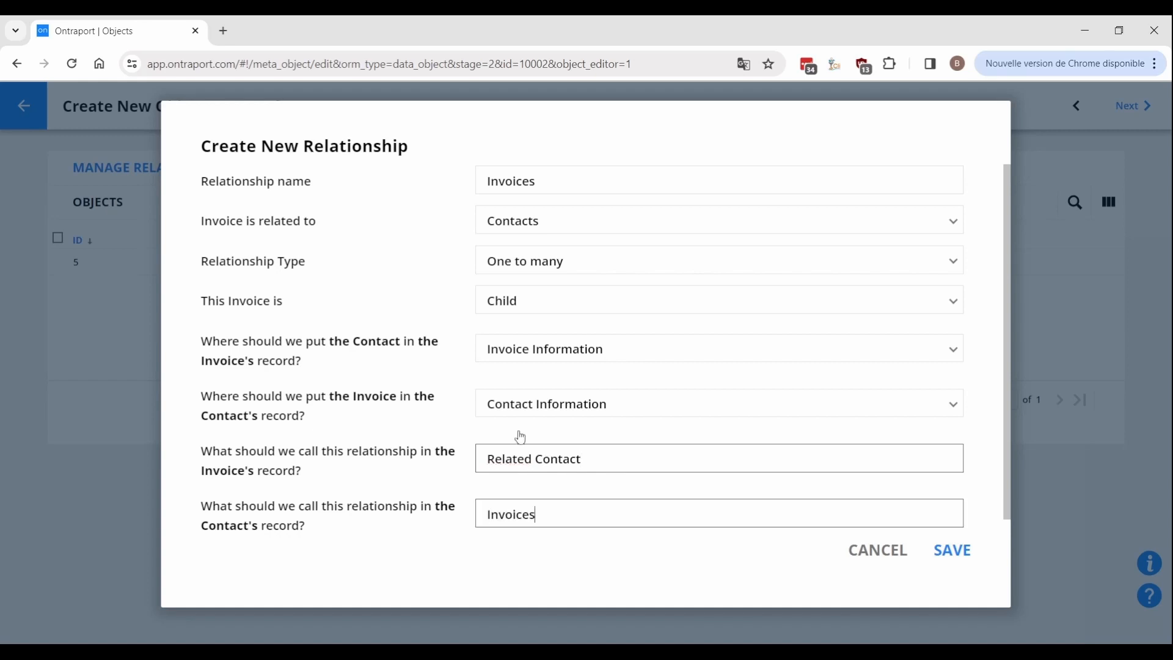
left_click(957, 550)
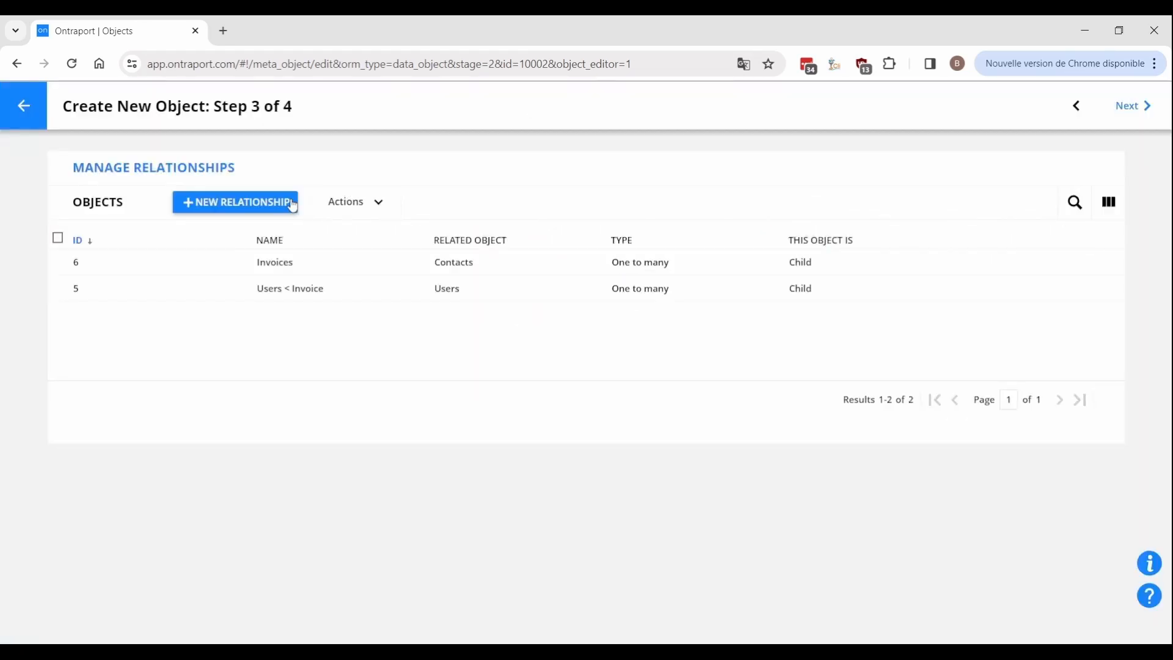
Create a one-to-one relationship named 'Paying Invoices' to Contacts.
left_click(292, 206)
left_click(537, 257)
type("Paying Invoices")
left_click(557, 304)
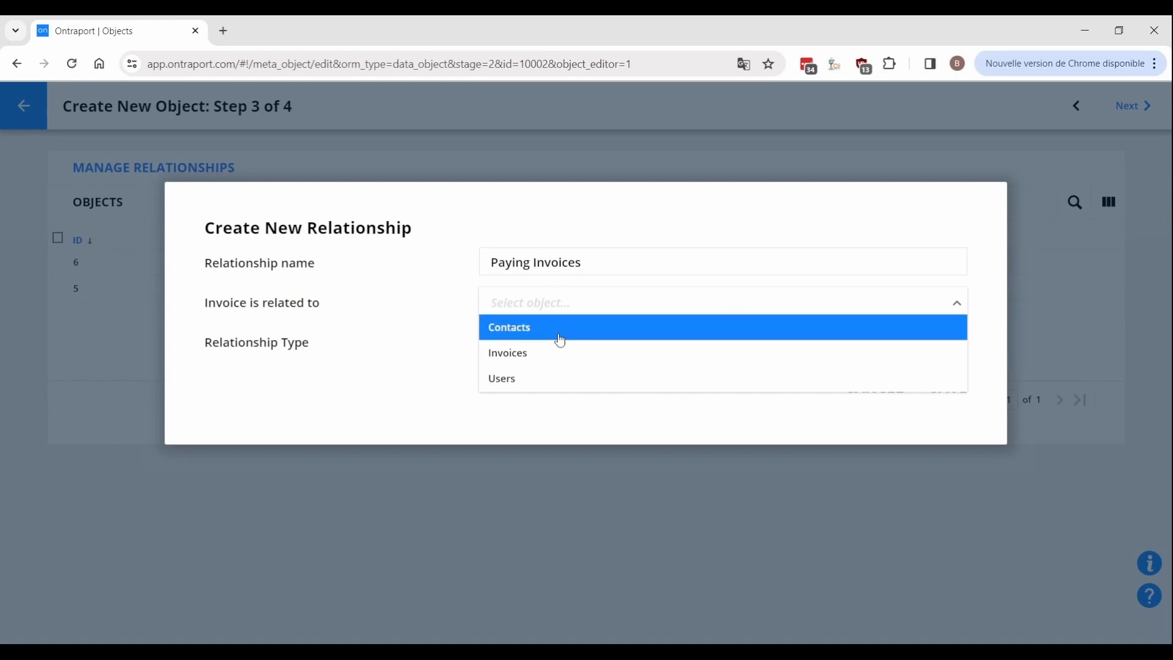
left_click(559, 333)
left_click(546, 346)
left_click(550, 367)
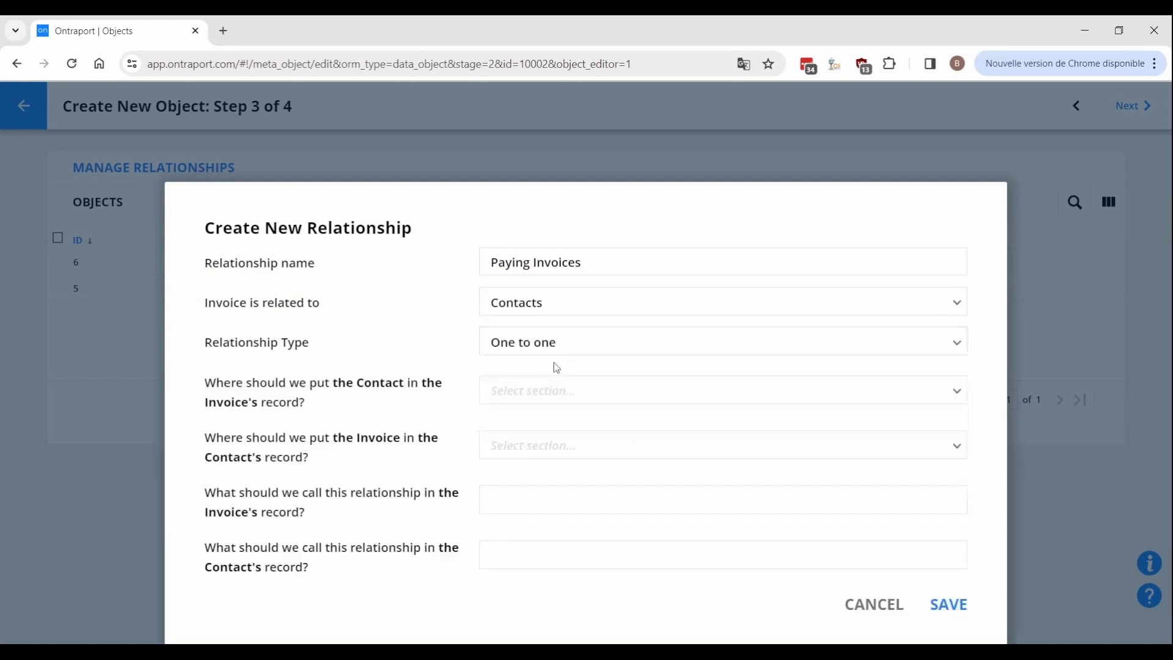
Place it in Invoice and Contact Information, labelled 'Paying Contact' and 'Paying Invoice', and save.
left_click(564, 401)
left_click(556, 440)
left_click(539, 447)
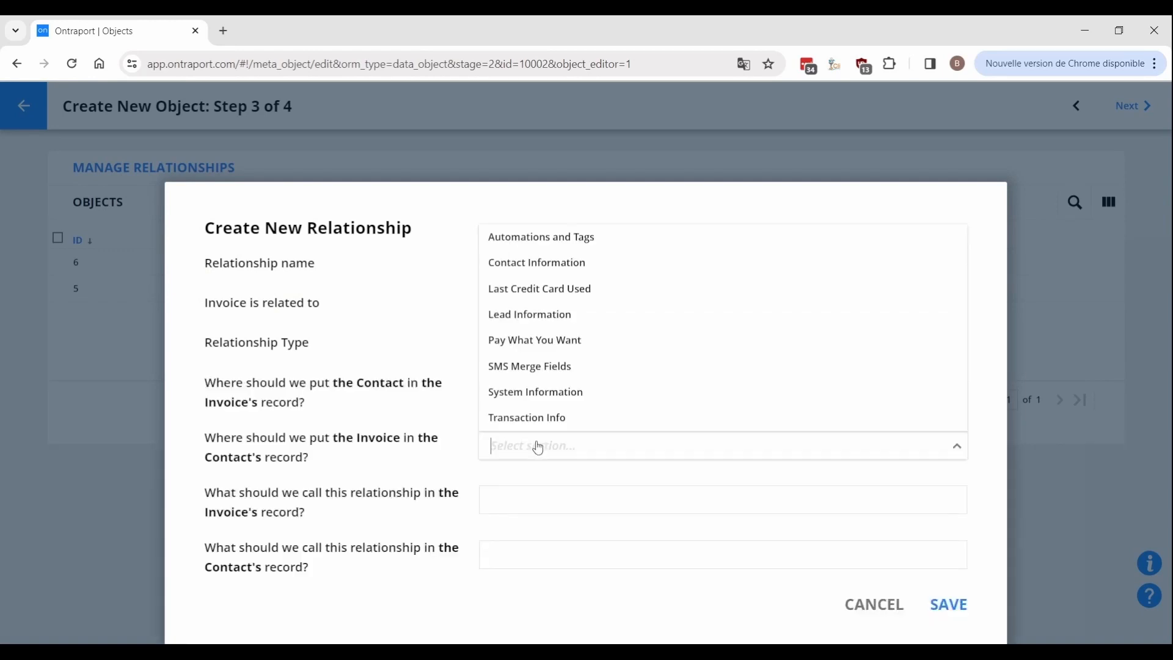
left_click(543, 262)
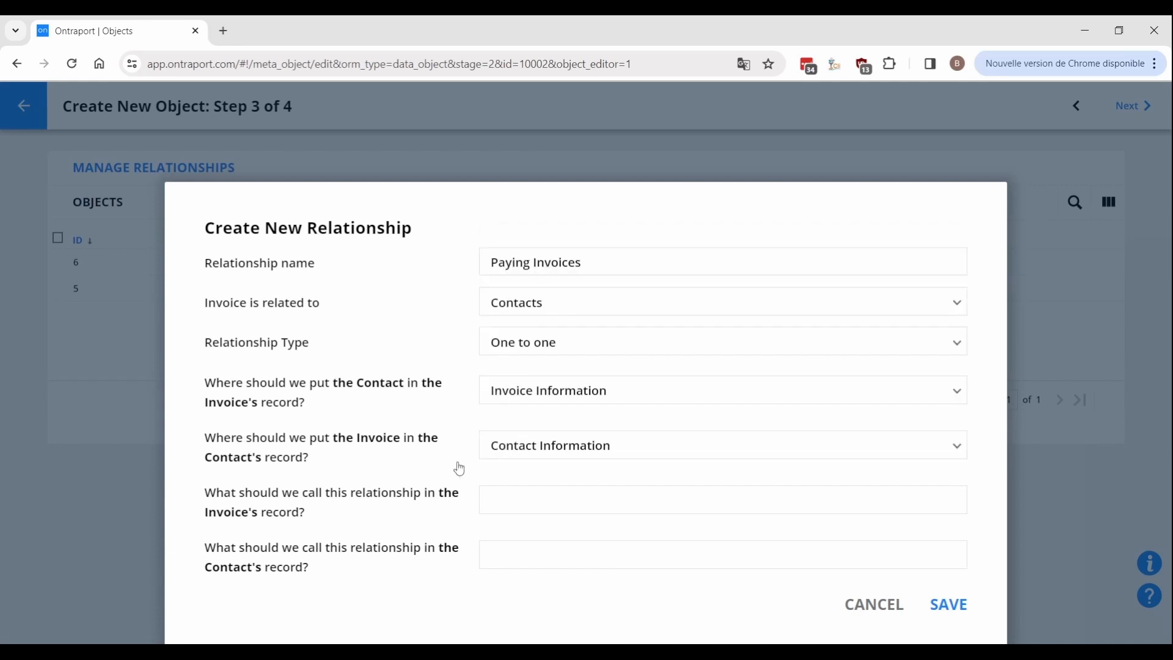
left_click(526, 498)
type("Paying Contact")
key("Tab")
type("Paying Invoice")
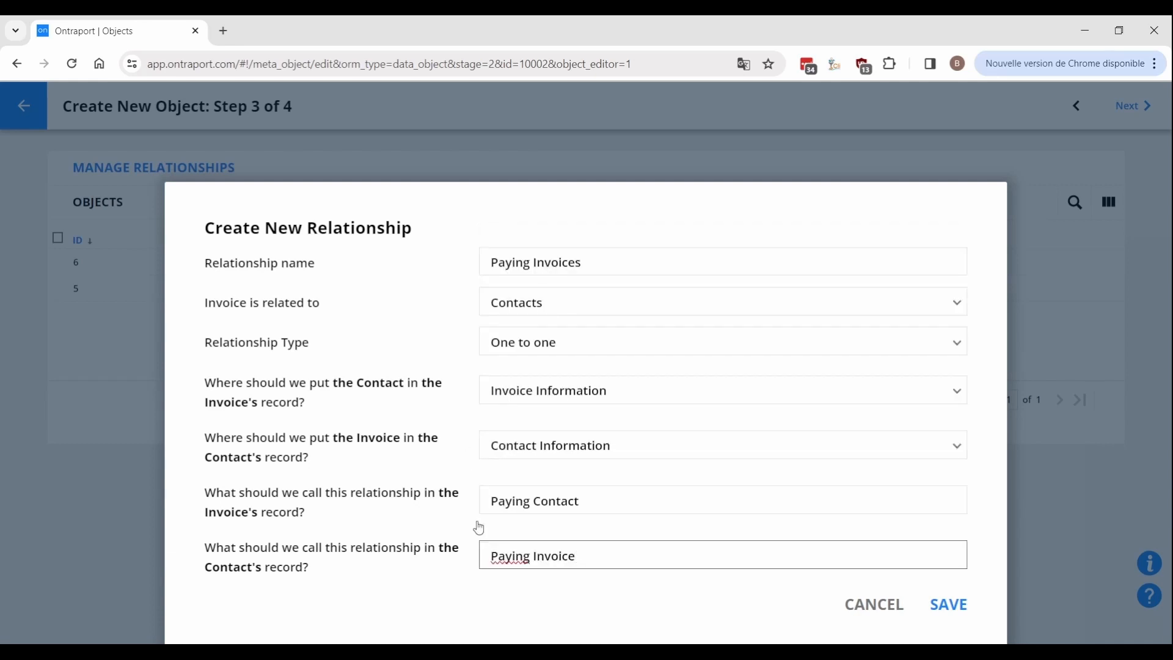
left_click(380, 580)
left_click(946, 615)
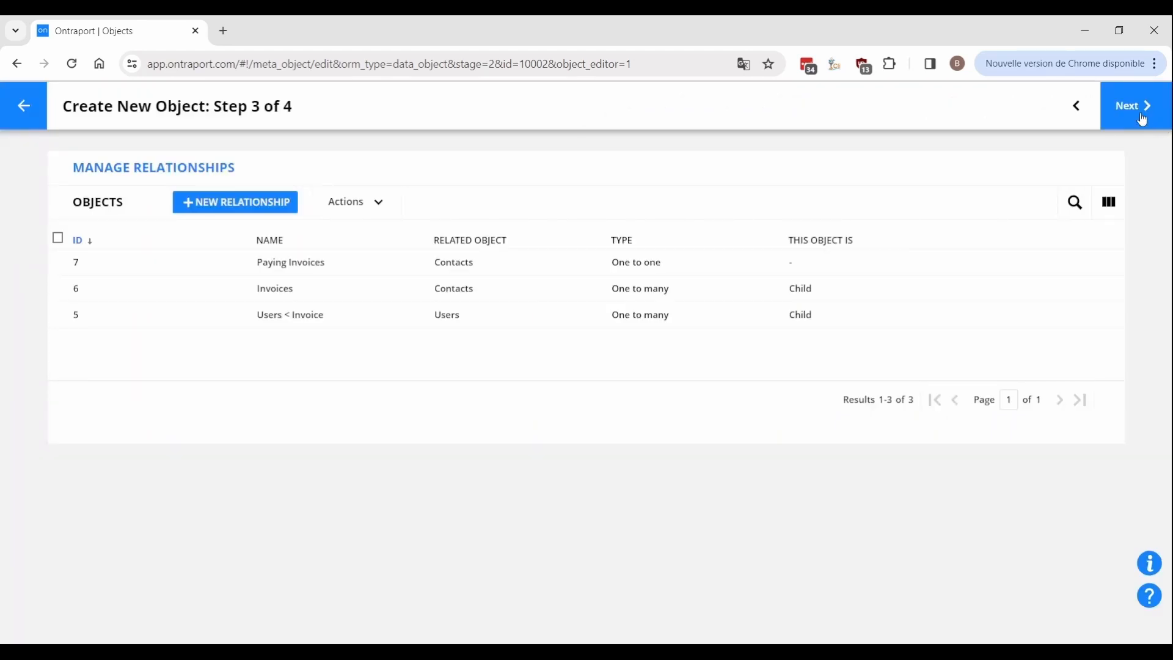
Title invoice records with the ID merge field and finish the Invoices object.
left_click(1142, 119)
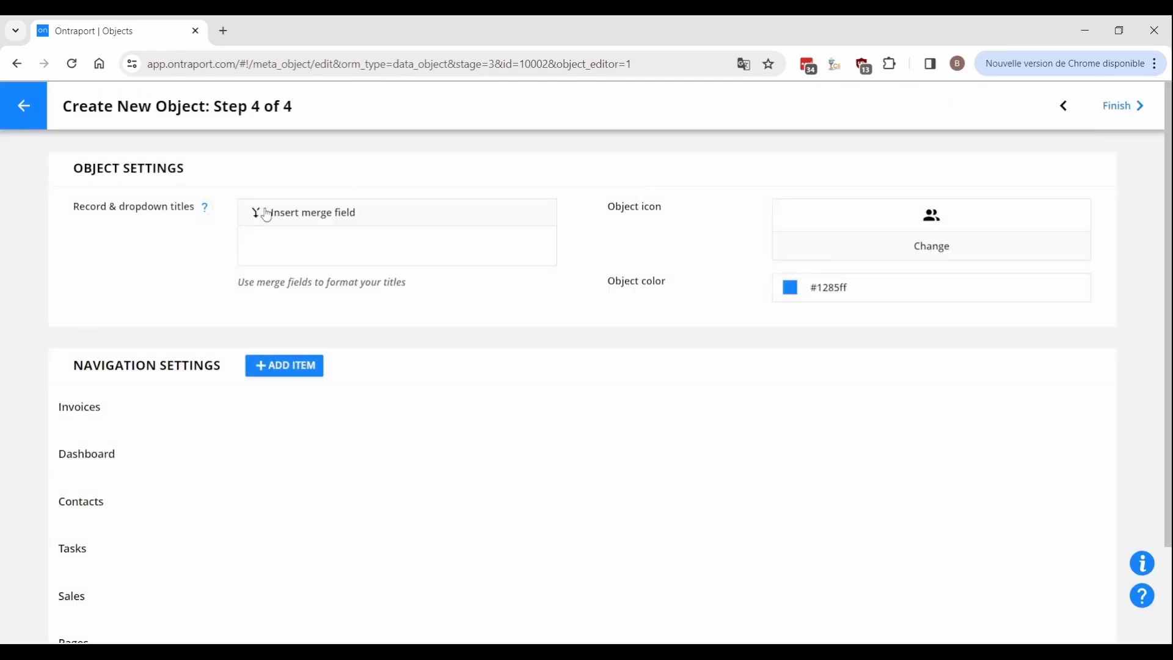
left_click(266, 216)
left_click(280, 418)
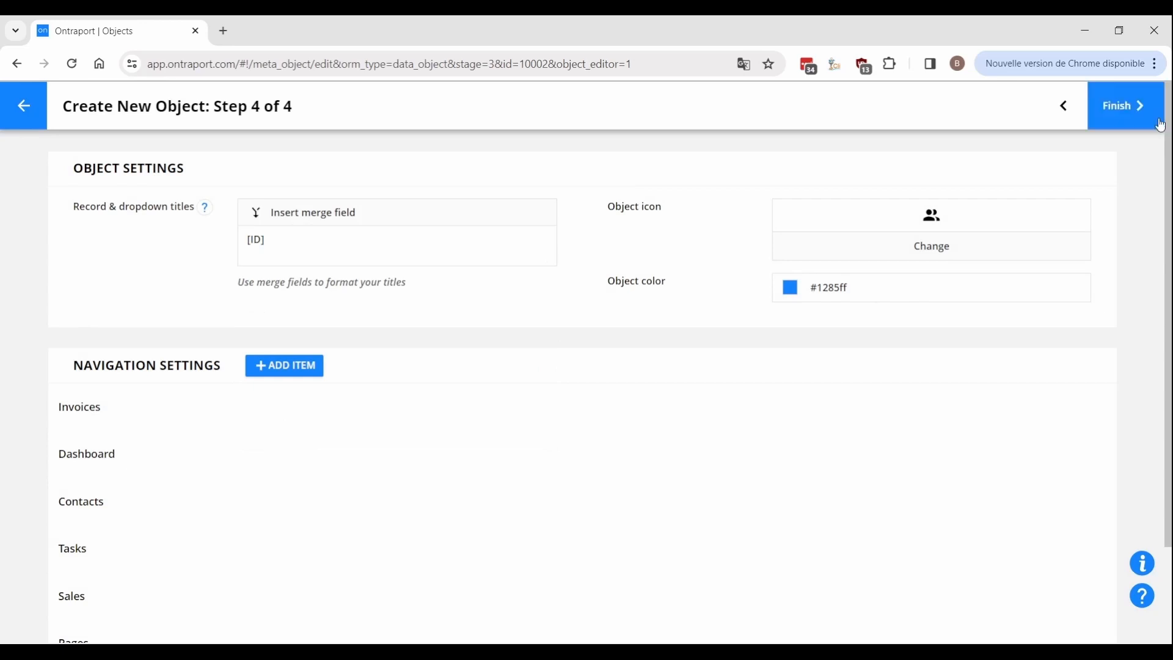
left_click(1137, 107)
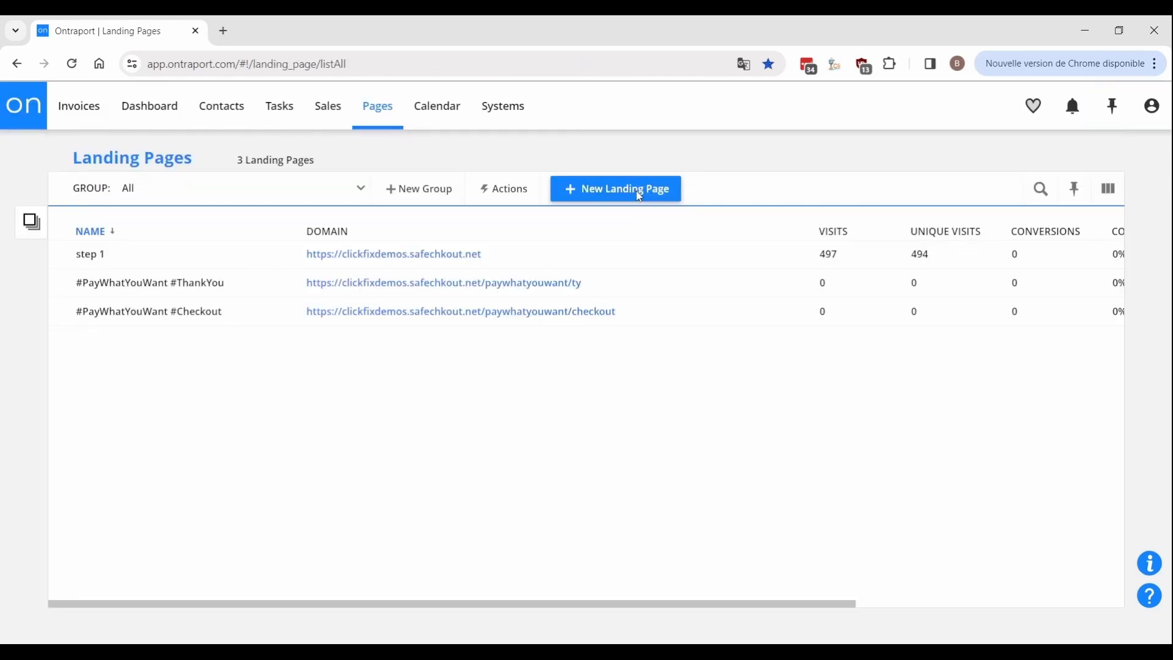
Start a blank landing page with an Invoices form holding the Related Contact Email field.
left_click(639, 196)
left_click(370, 324)
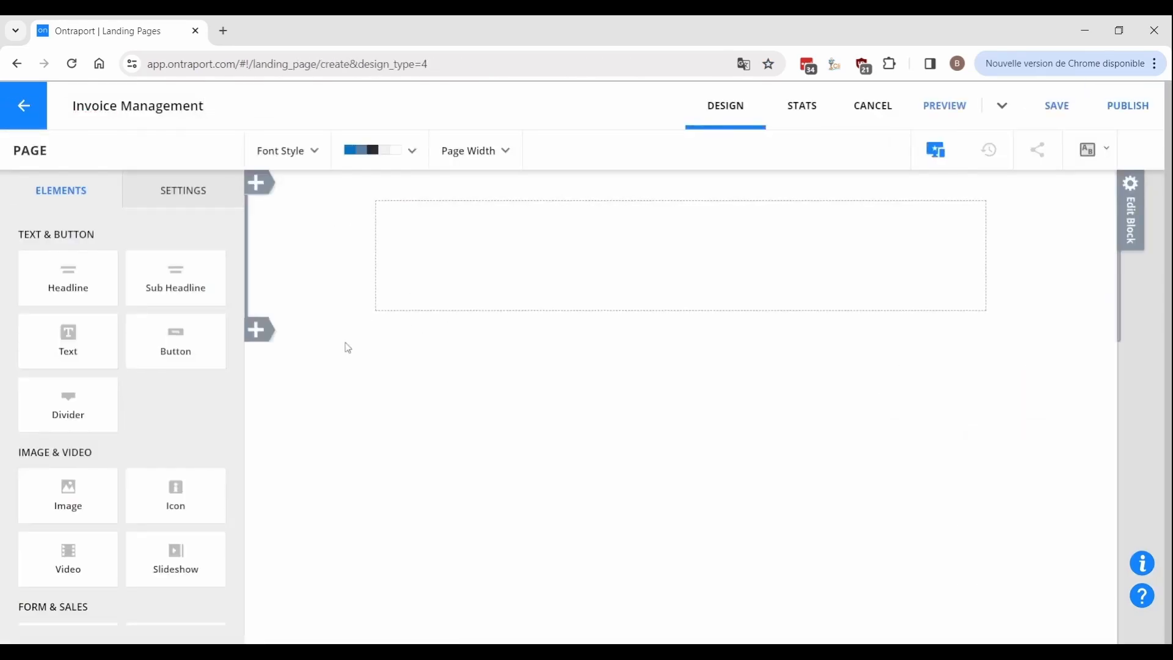
scroll(105, 480, "down", 4)
left_click(632, 310)
left_click(606, 364)
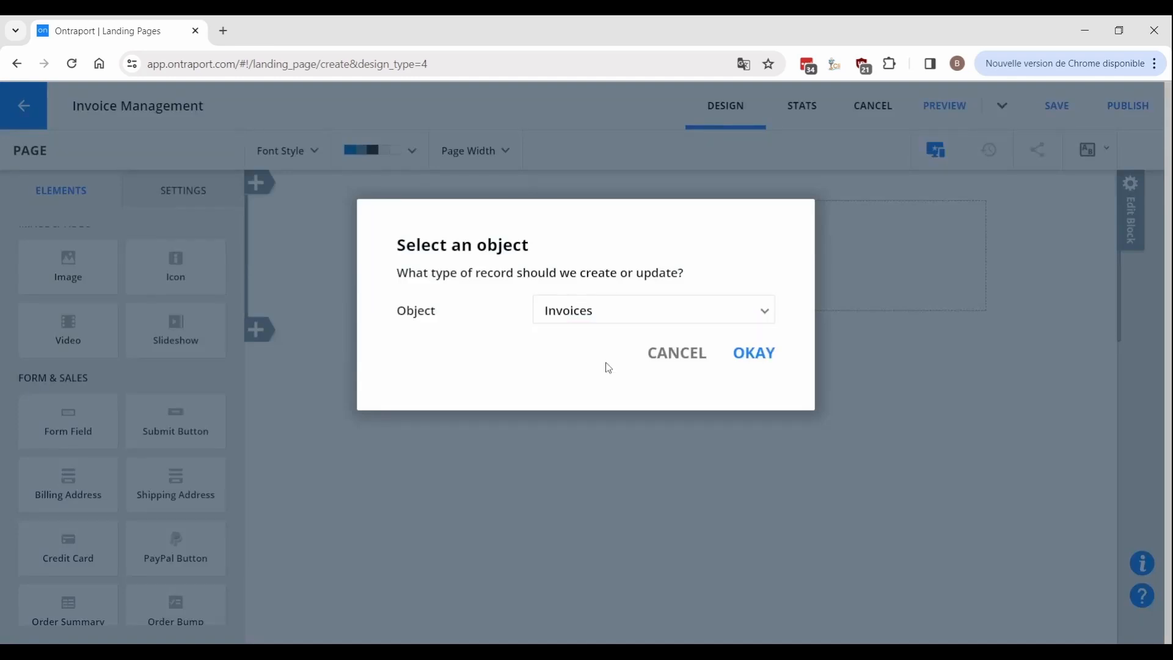
left_click(757, 355)
left_click(688, 312)
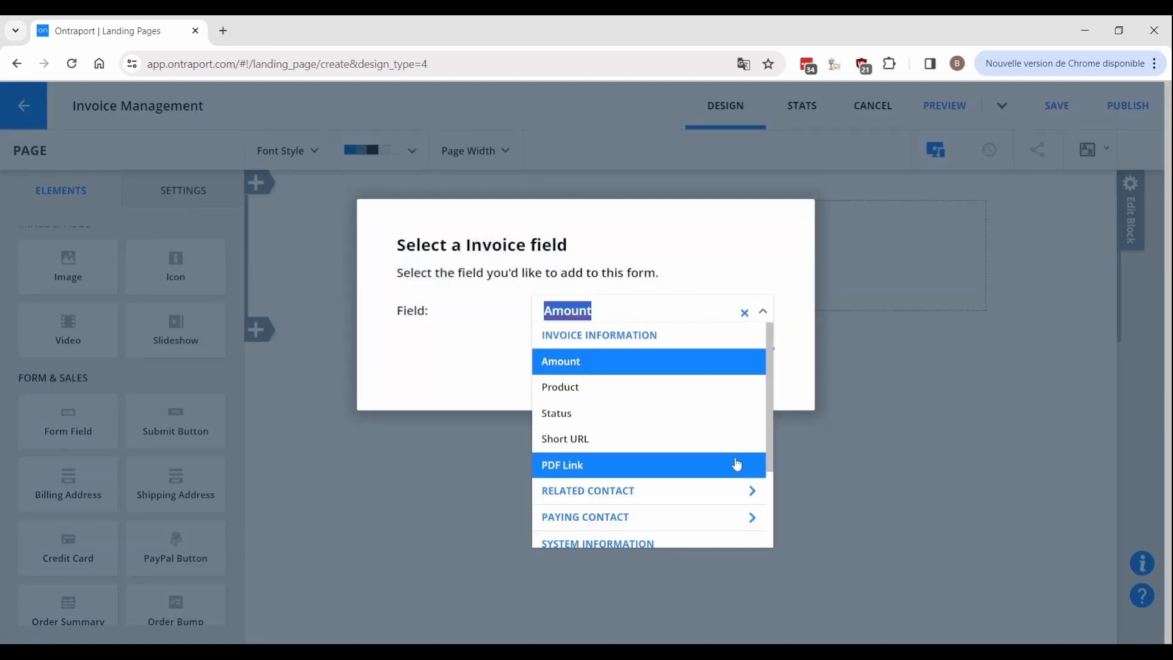
left_click(753, 493)
left_click(616, 439)
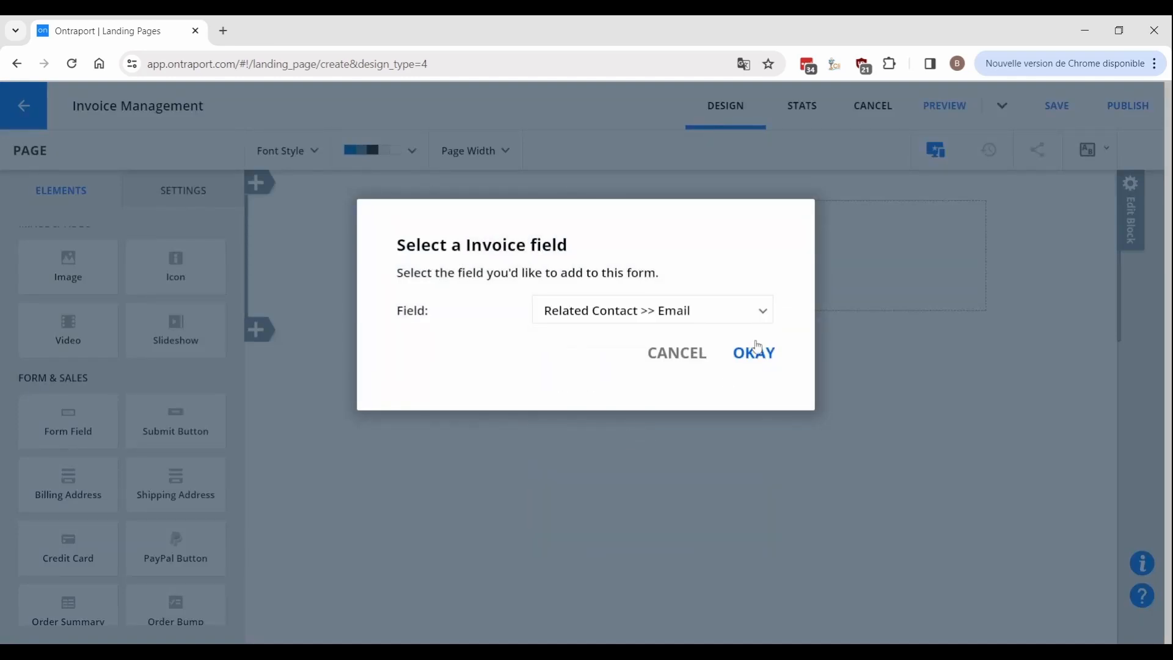
left_click(761, 346)
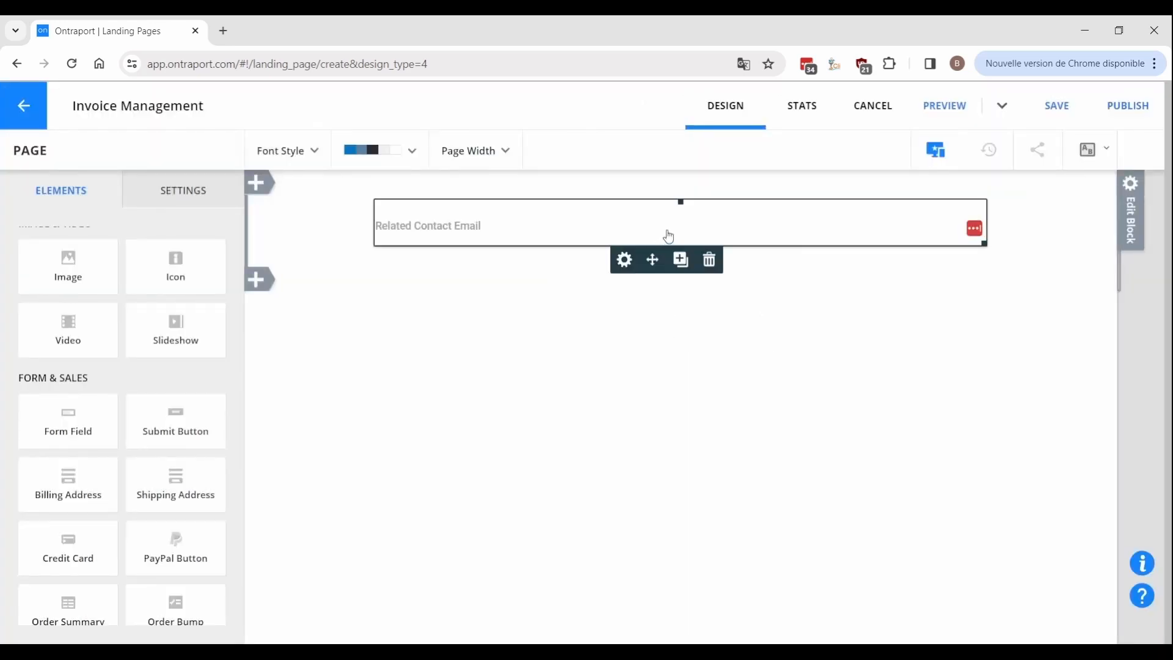
Add Product, Amount and Status fields plus a Submit button to the form.
left_click(681, 259)
left_click(773, 389)
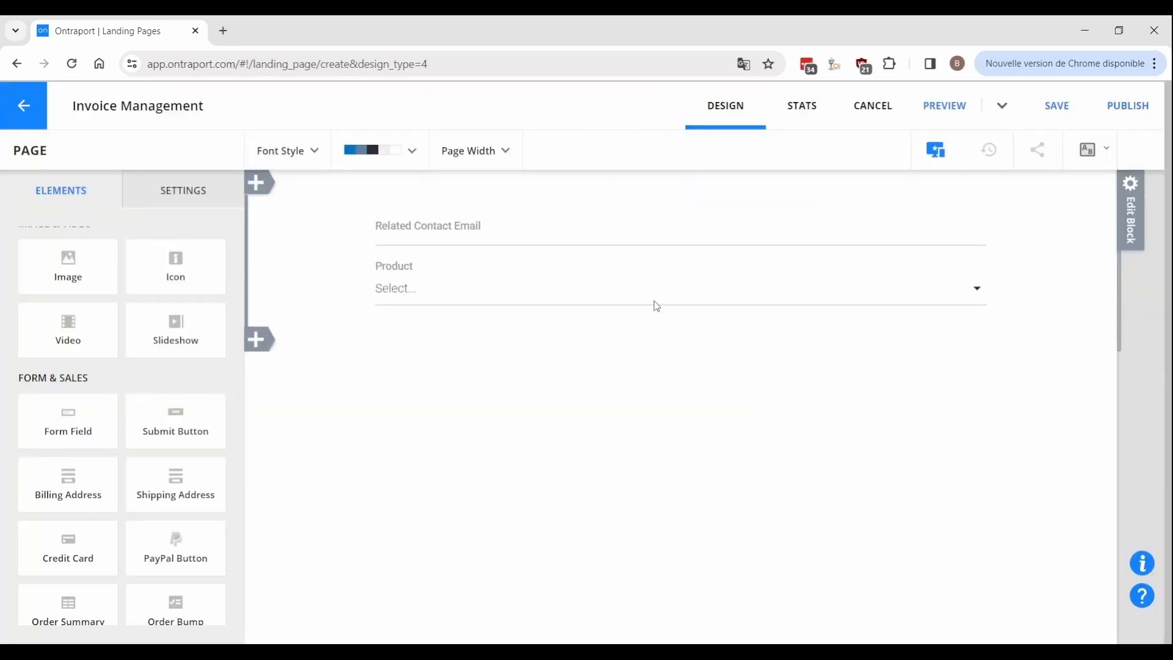
left_click(655, 306)
left_click(678, 320)
left_click(759, 383)
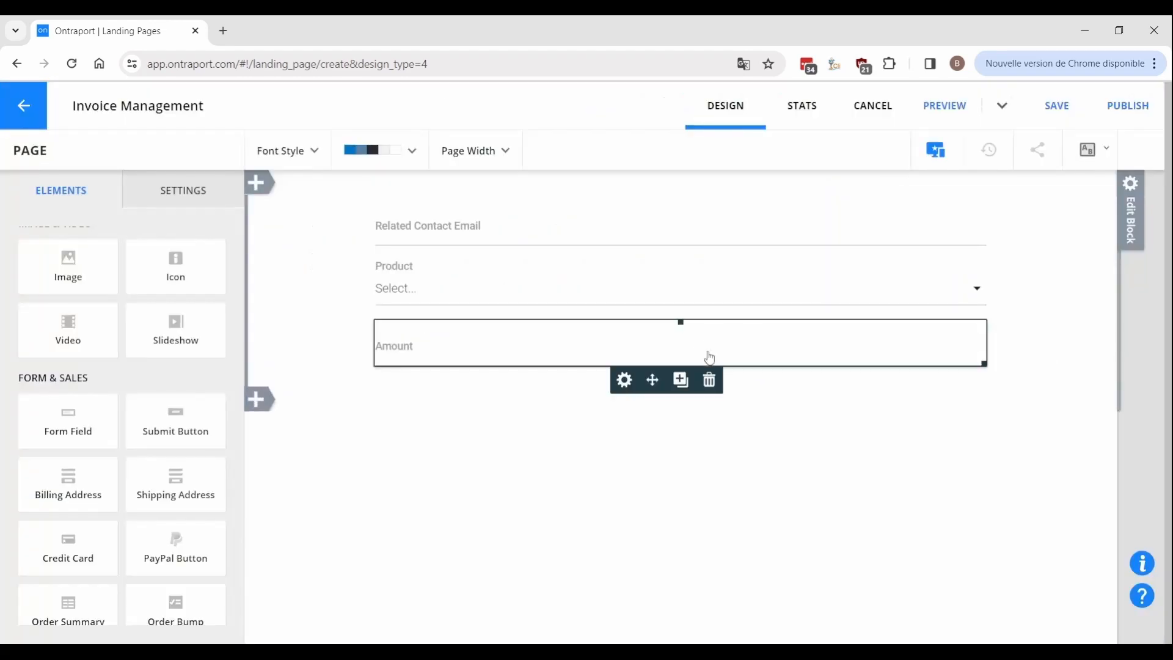
left_click(691, 384)
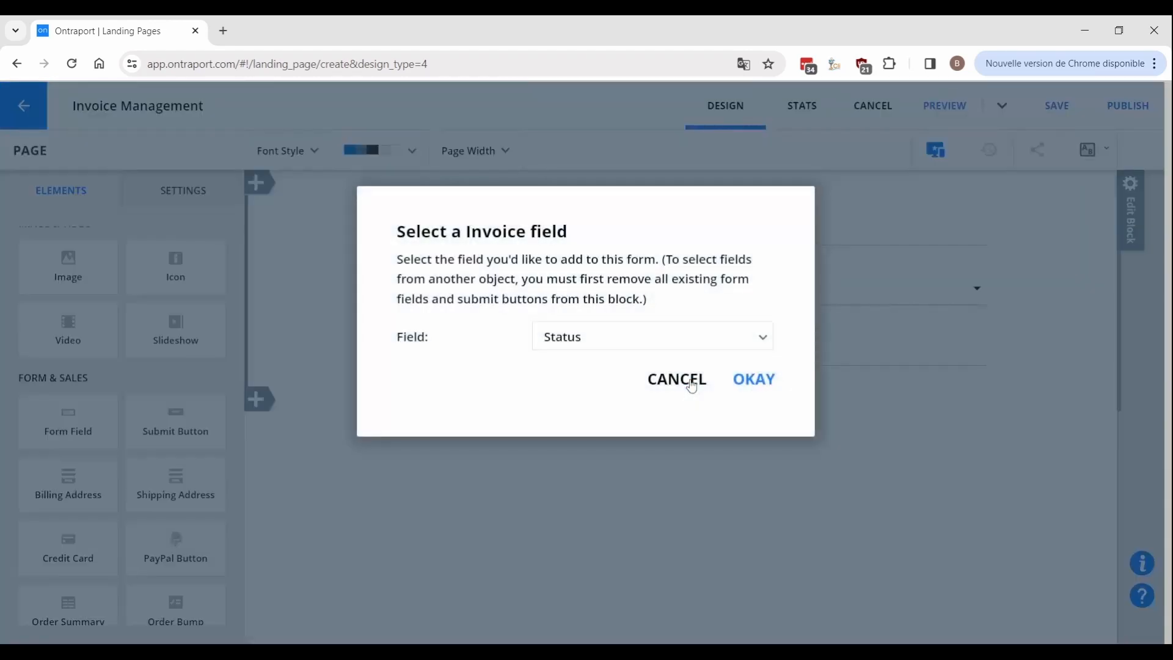
left_click(743, 391)
left_click_drag(176, 422, 502, 436)
Set the Status field's default value to Awaiting Payment.
left_click(466, 411)
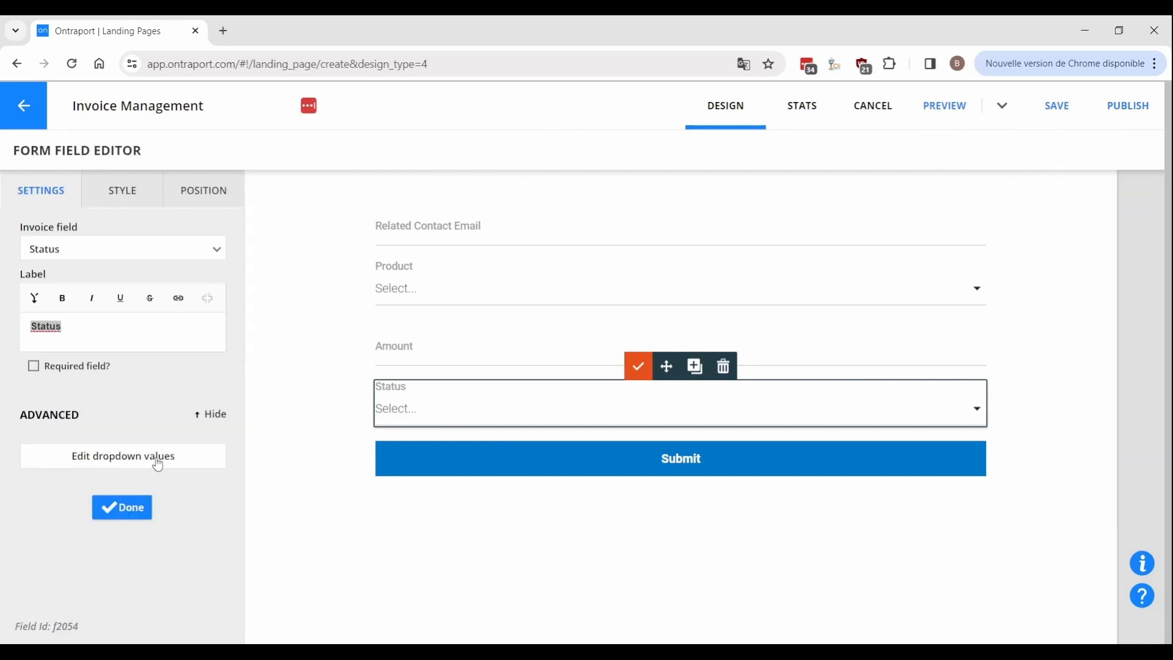
left_click(157, 456)
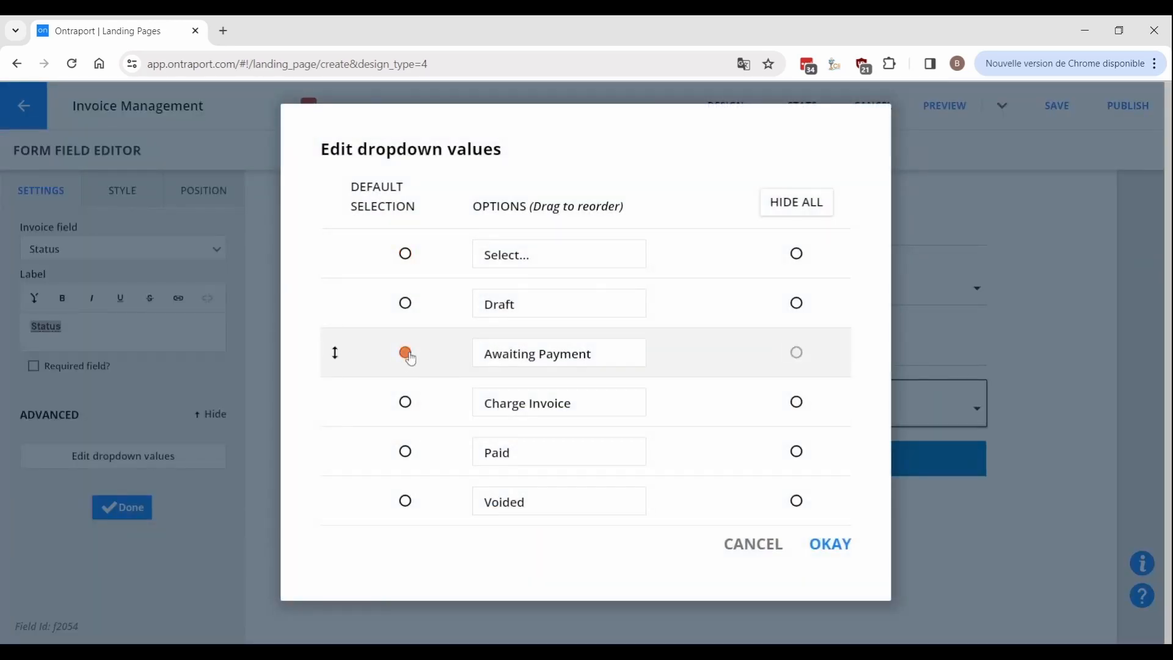
left_click(833, 547)
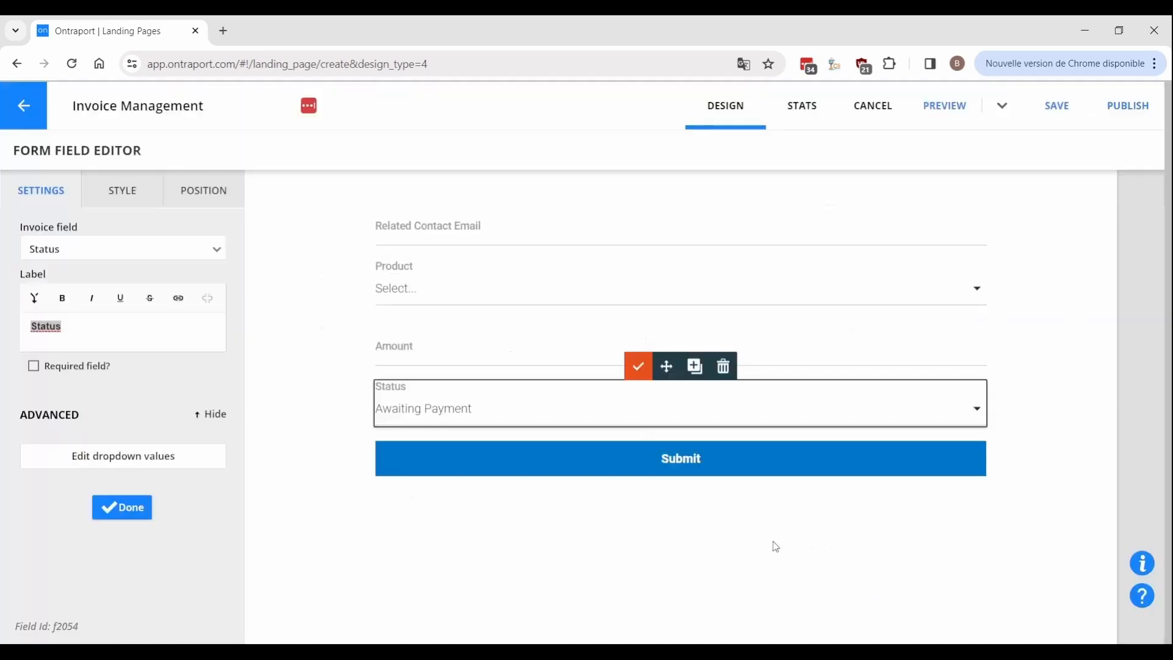
left_click(637, 365)
Convert the form block into a dynamic block using Invoices as its data source.
left_click(1121, 534)
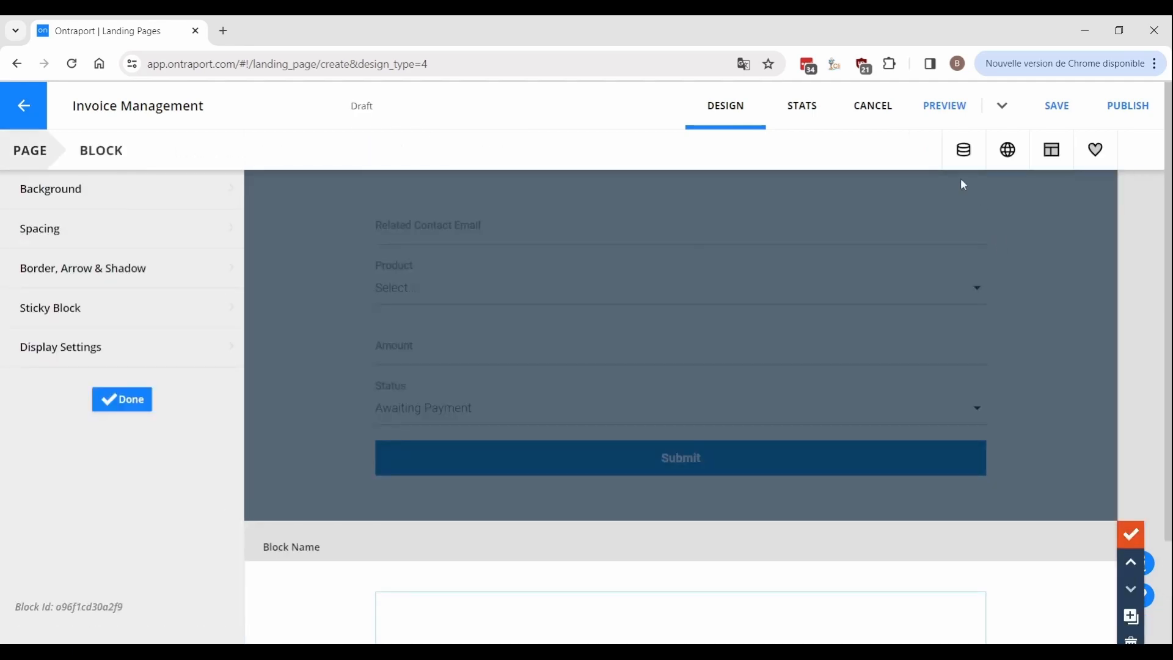
left_click(955, 158)
left_click(929, 228)
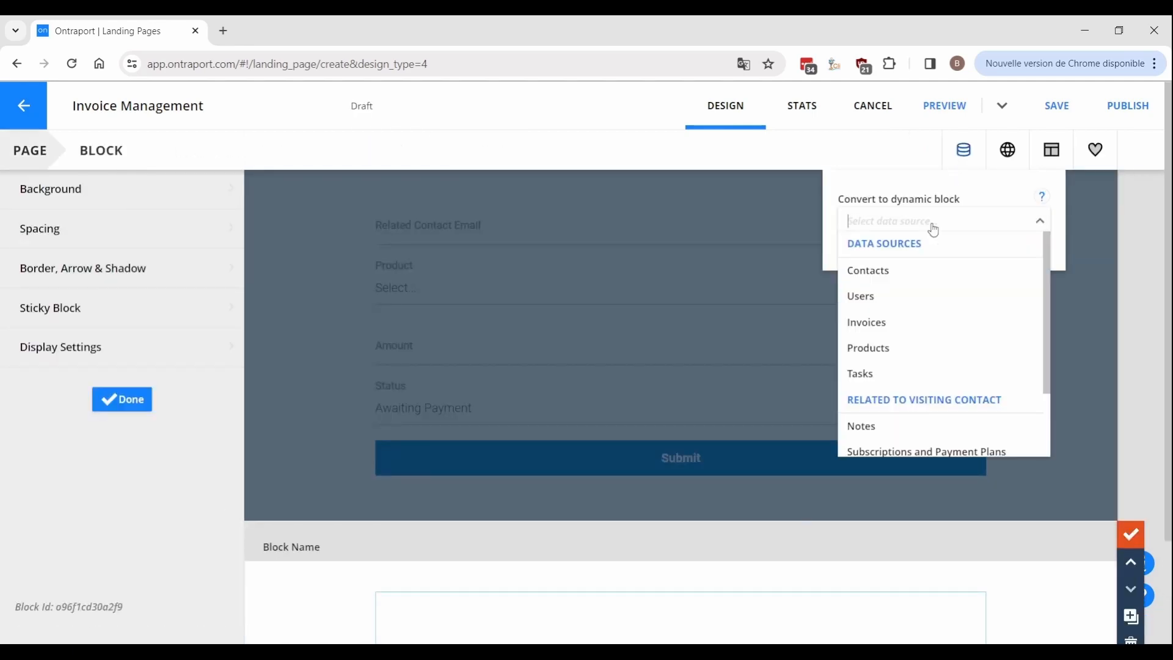
left_click(887, 324)
left_click(1026, 248)
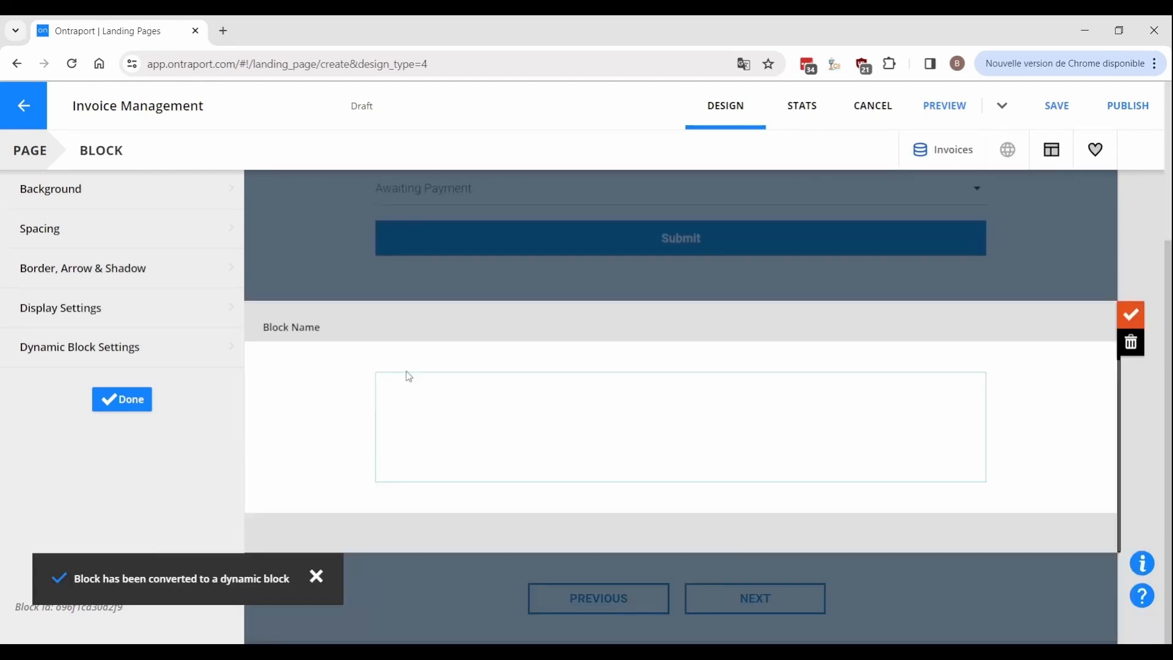
Limit the block to invoices with Status Equal To Awaiting Payment and publish the page.
left_click(167, 347)
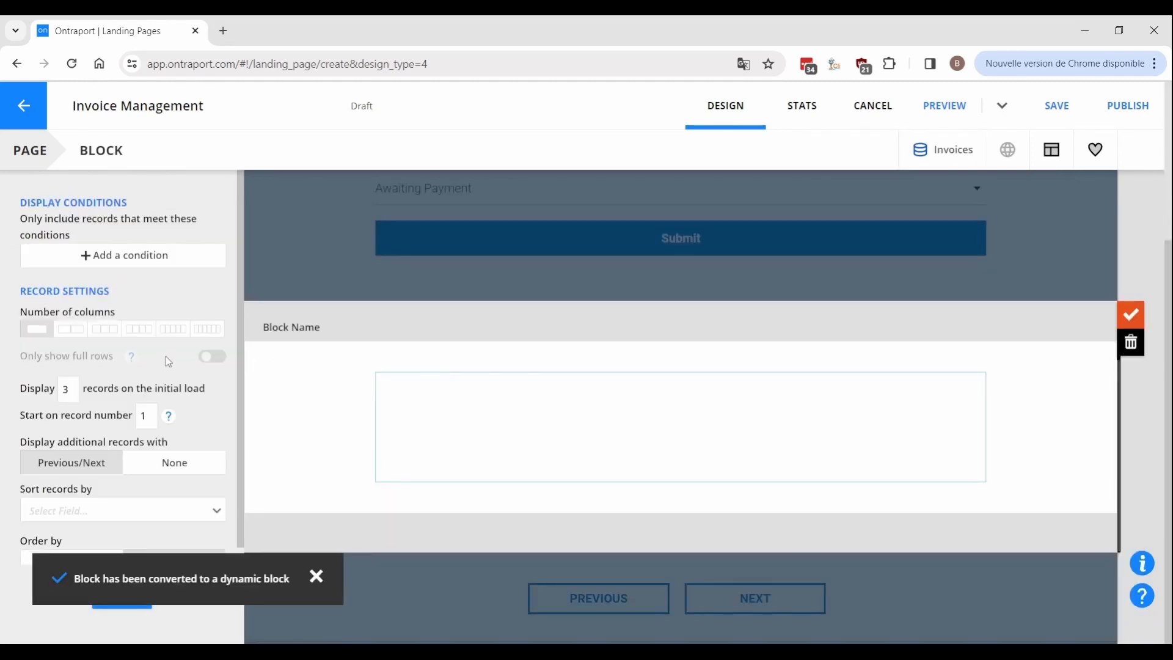
left_click(139, 261)
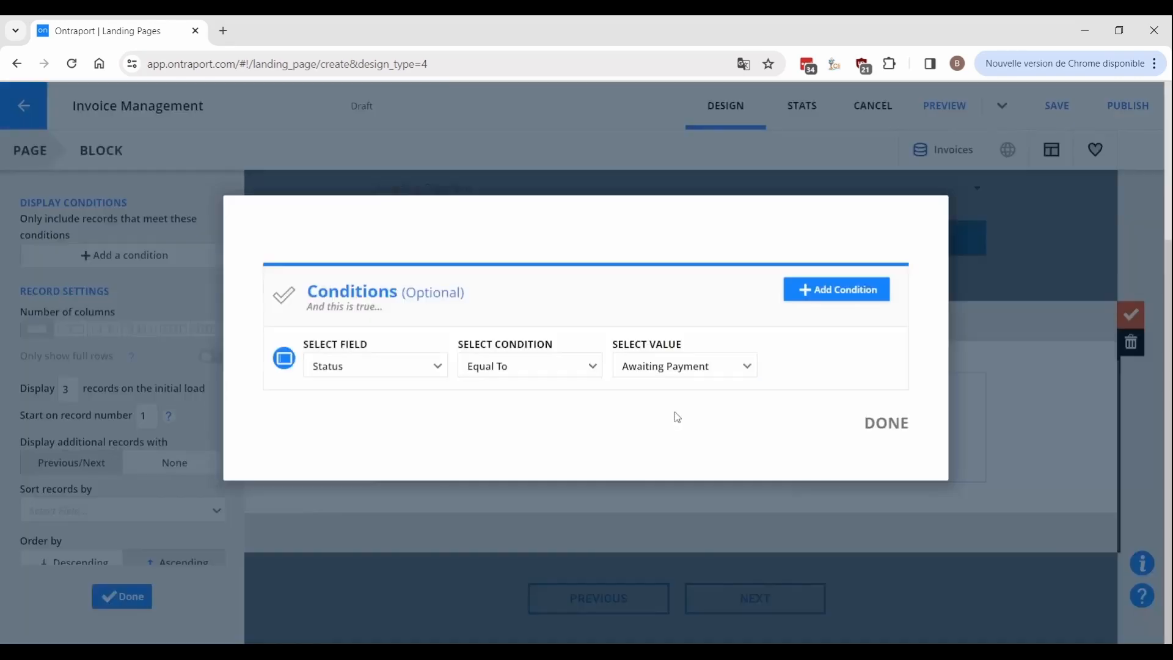
left_click(878, 432)
left_click(121, 597)
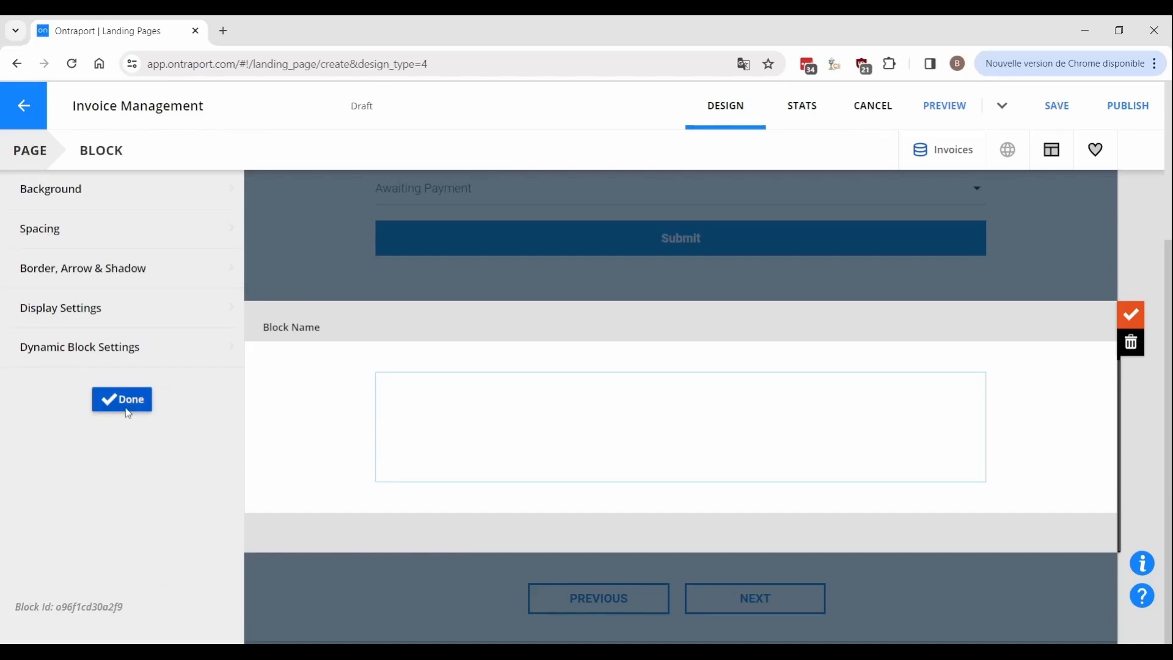
left_click(124, 405)
left_click(1128, 105)
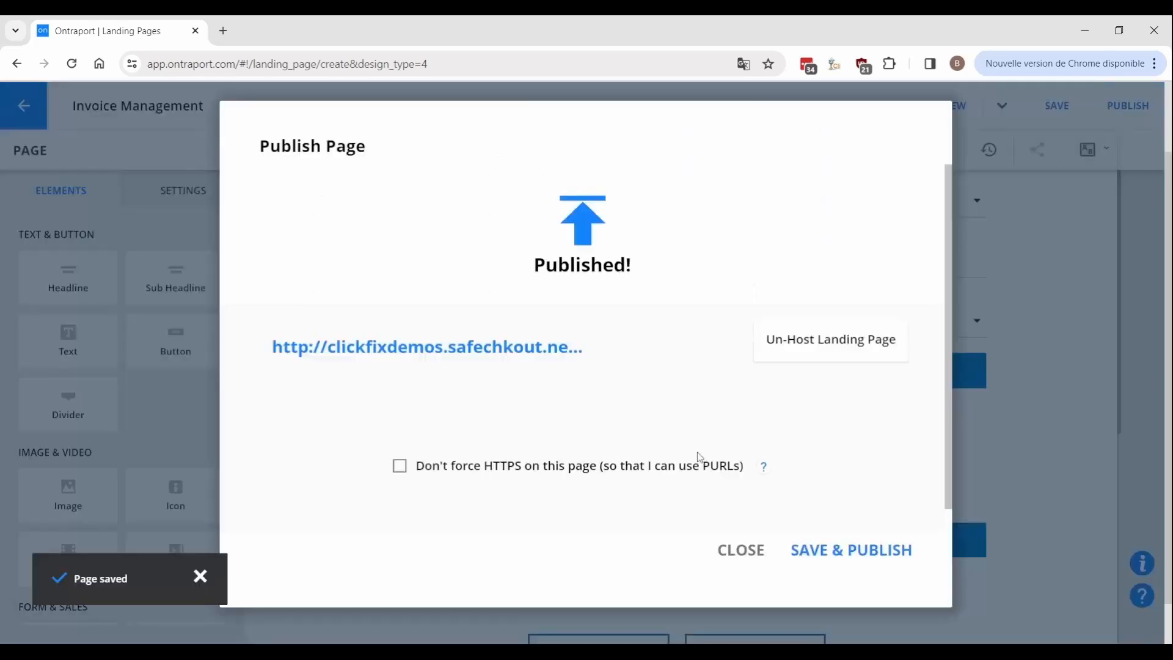
left_click(741, 550)
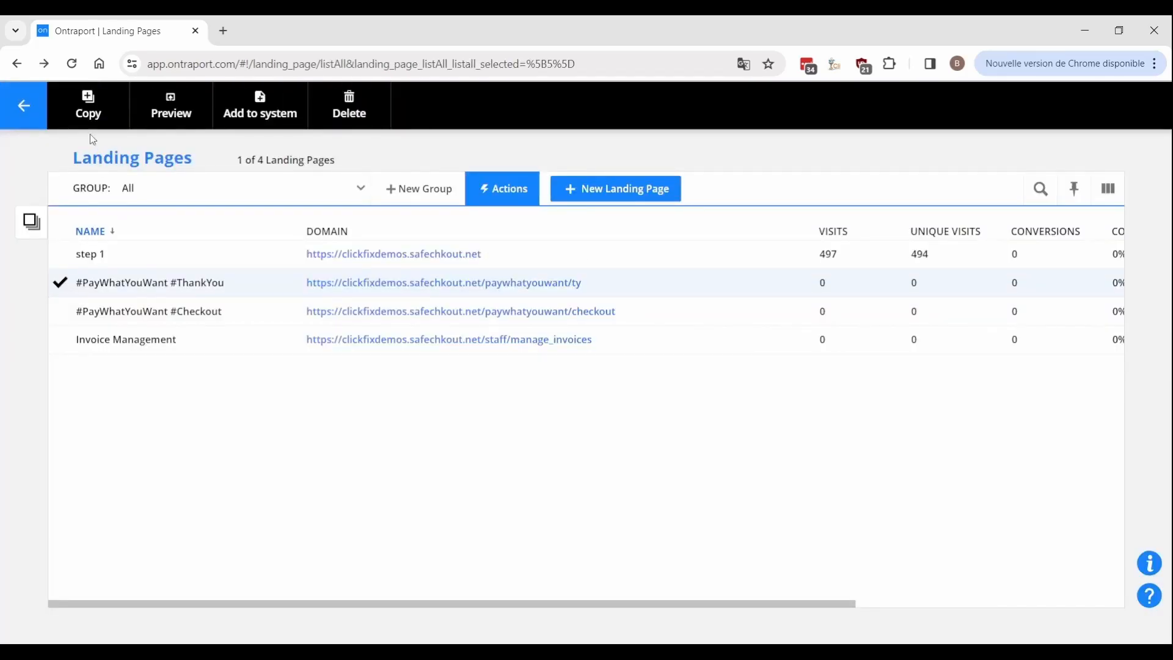
Copy the #PayWhatYouWant #ThankYou page; show its processing block only when Paying Invoice Status is Charge Invoice.
left_click(87, 116)
left_click(791, 335)
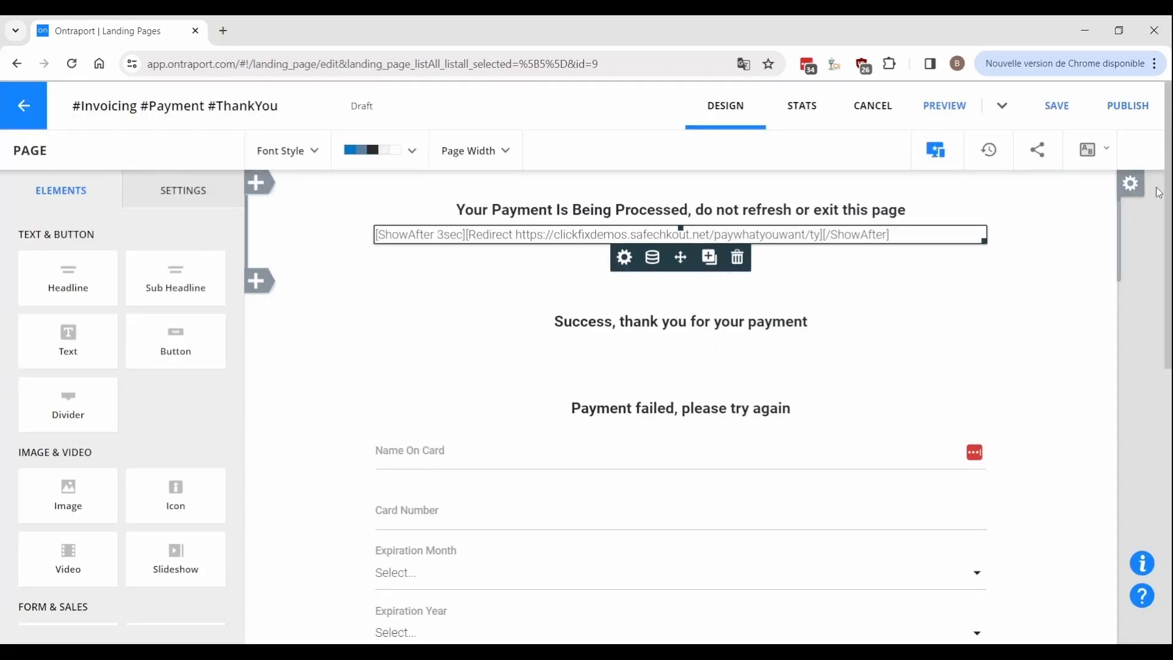
left_click(270, 325)
left_click(88, 343)
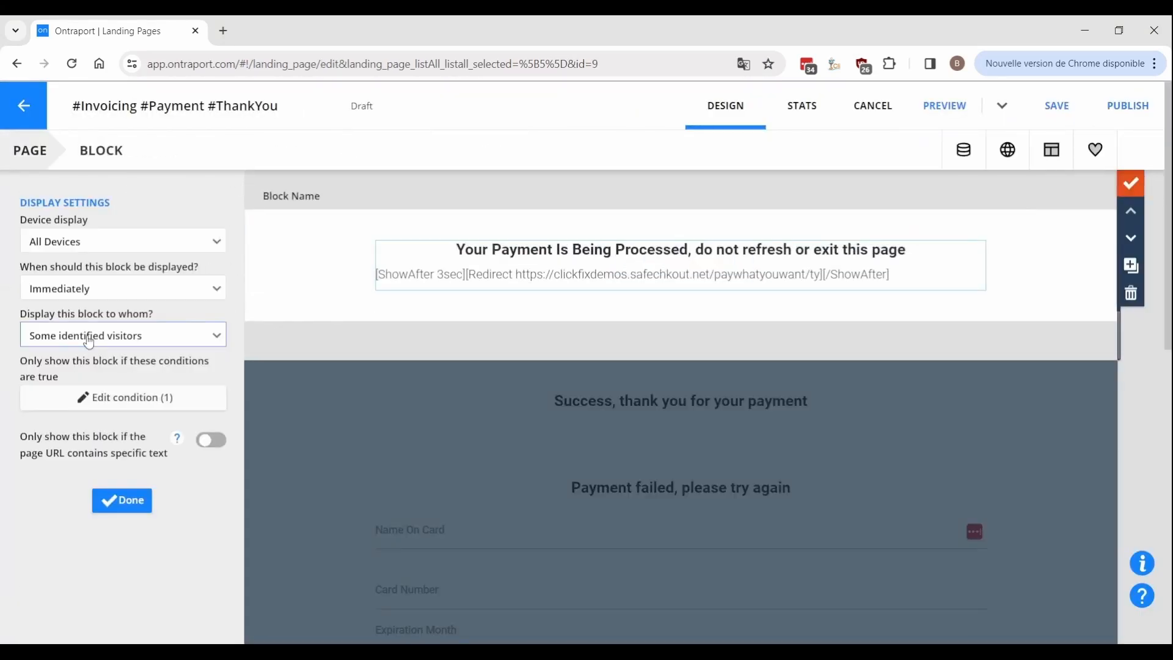
left_click(104, 396)
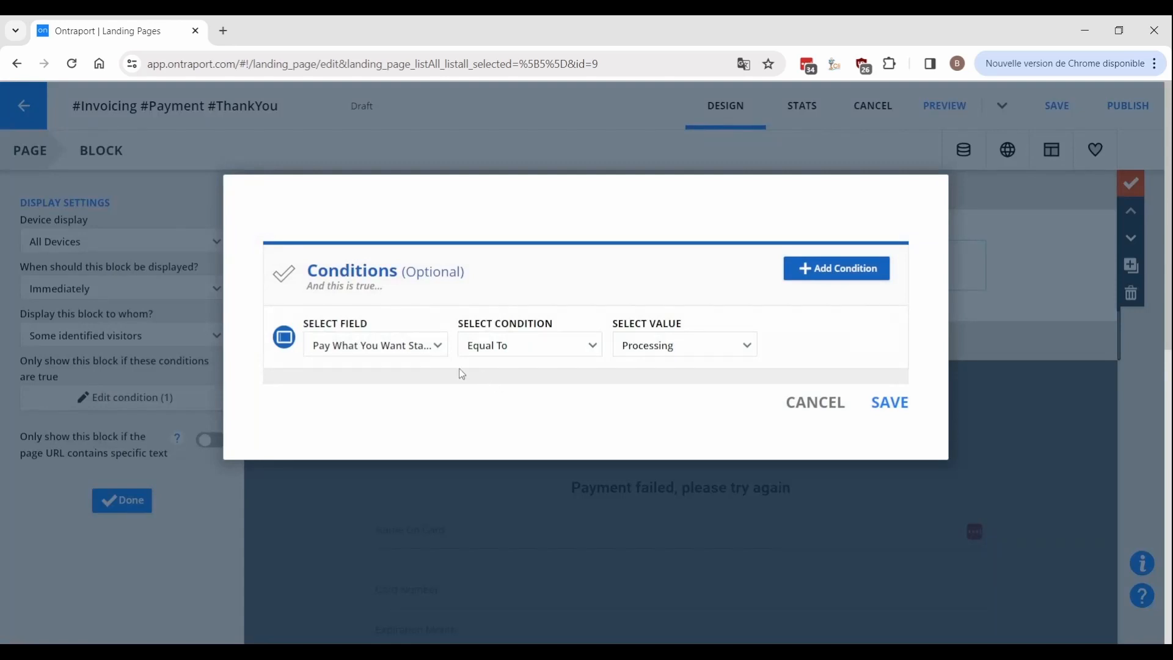
left_click(437, 345)
left_click(482, 512)
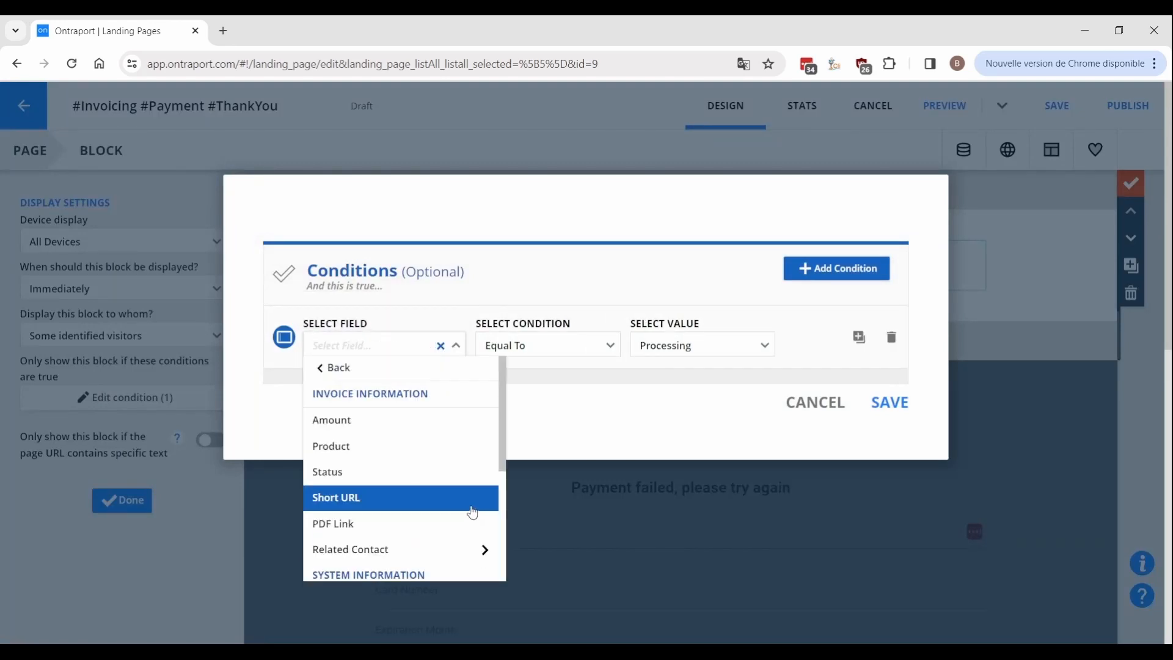
left_click(380, 474)
left_click(694, 346)
left_click(677, 419)
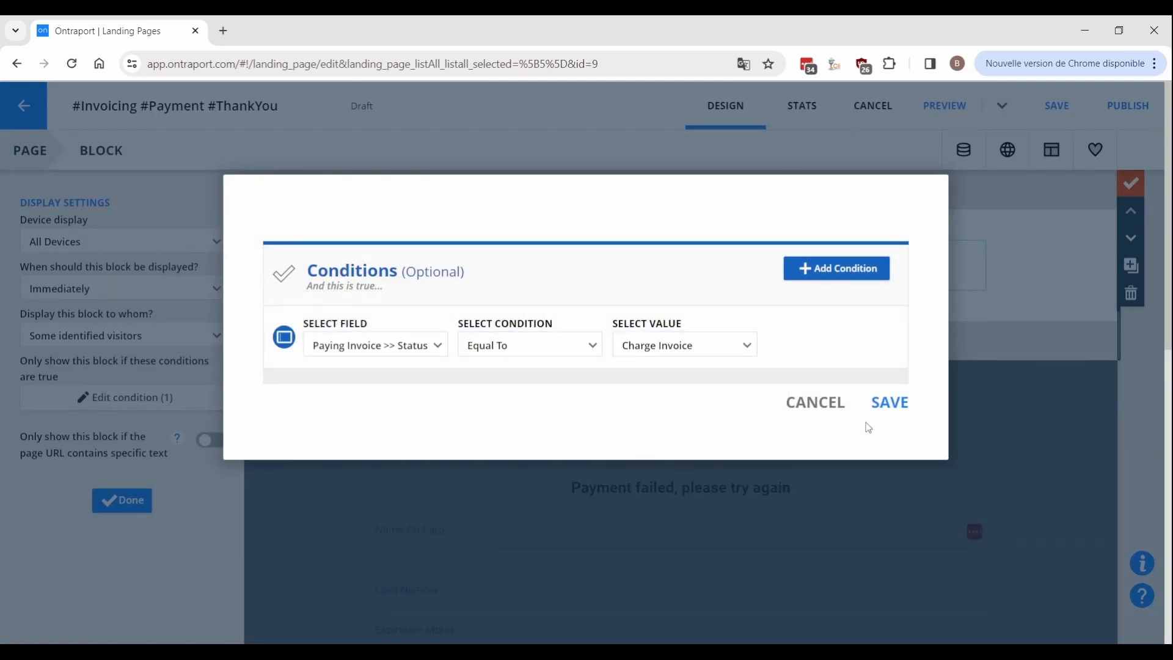
left_click(874, 405)
left_click(1131, 183)
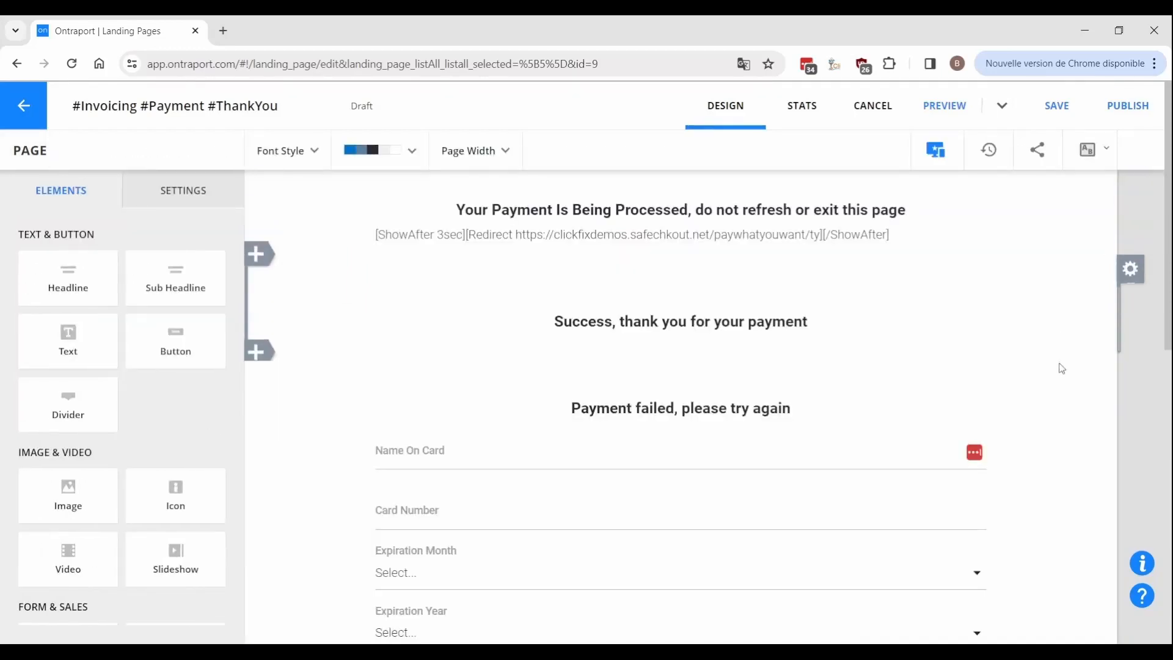
Show the success block only when Paying Invoice Status equals Paid.
left_click(1131, 295)
left_click(110, 346)
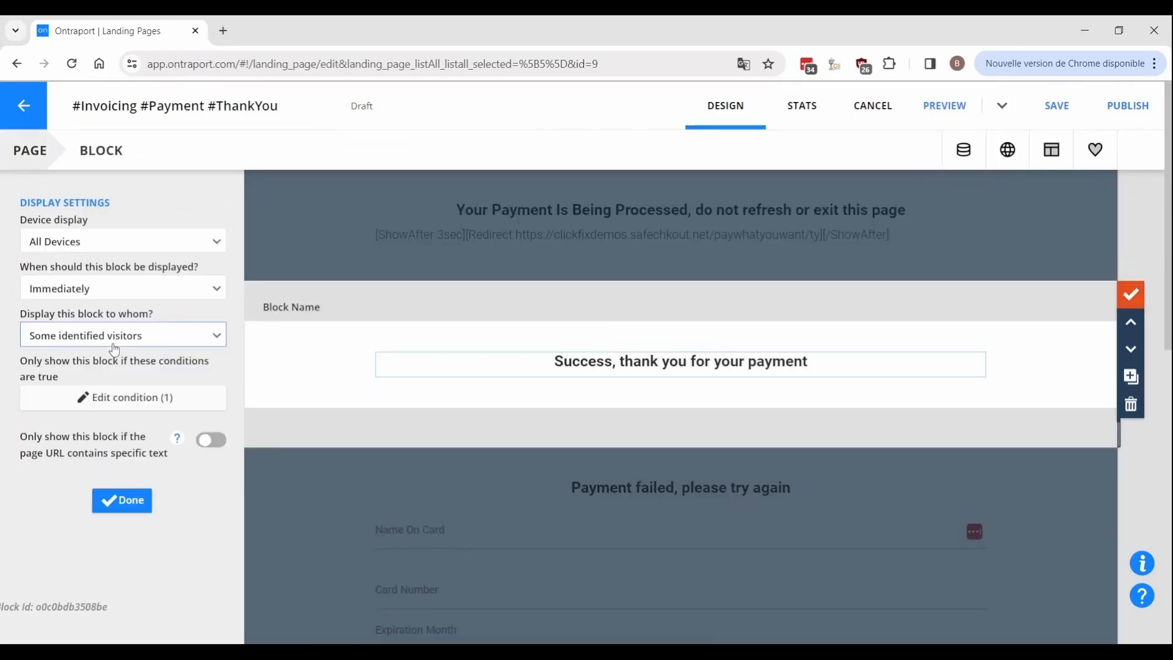
left_click(112, 409)
left_click(685, 345)
left_click(661, 444)
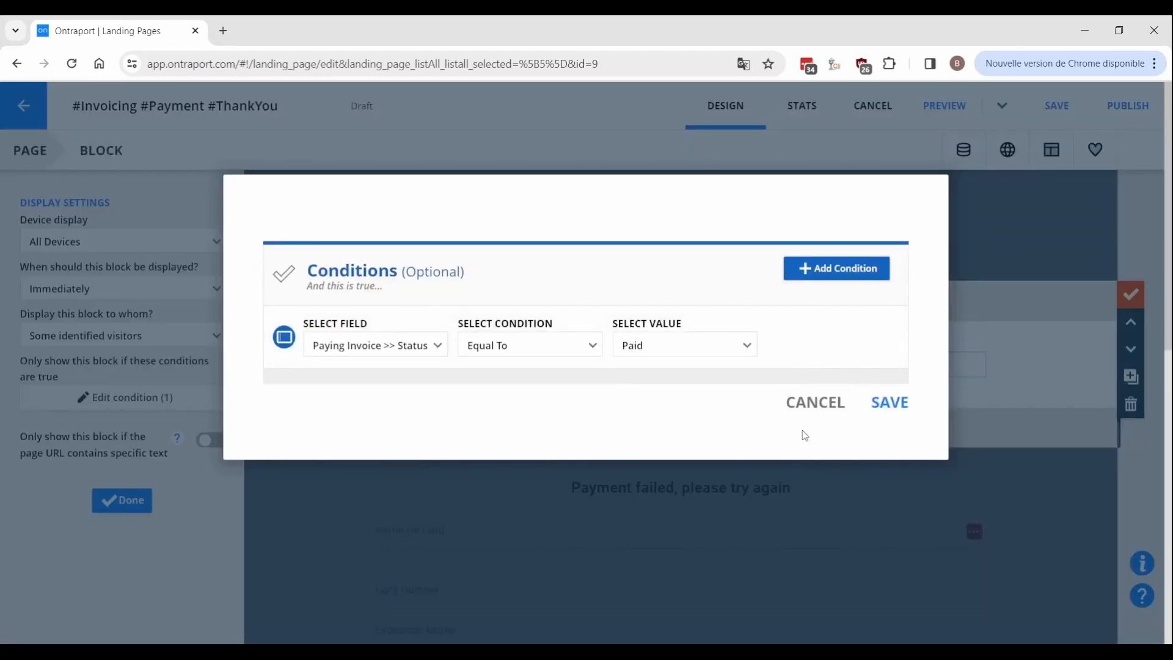
left_click(880, 405)
left_click(1131, 297)
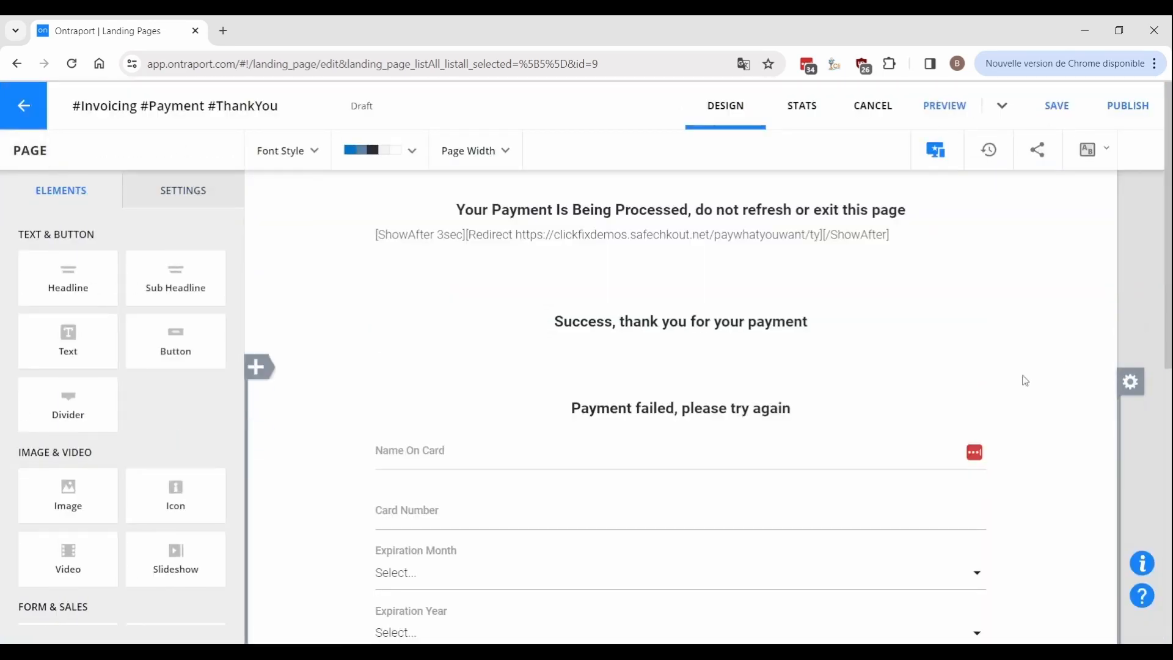
Show the payment failed block only when Paying Invoice Status equals Awaiting Payment.
scroll(1039, 367, "down", 3)
left_click(1131, 269)
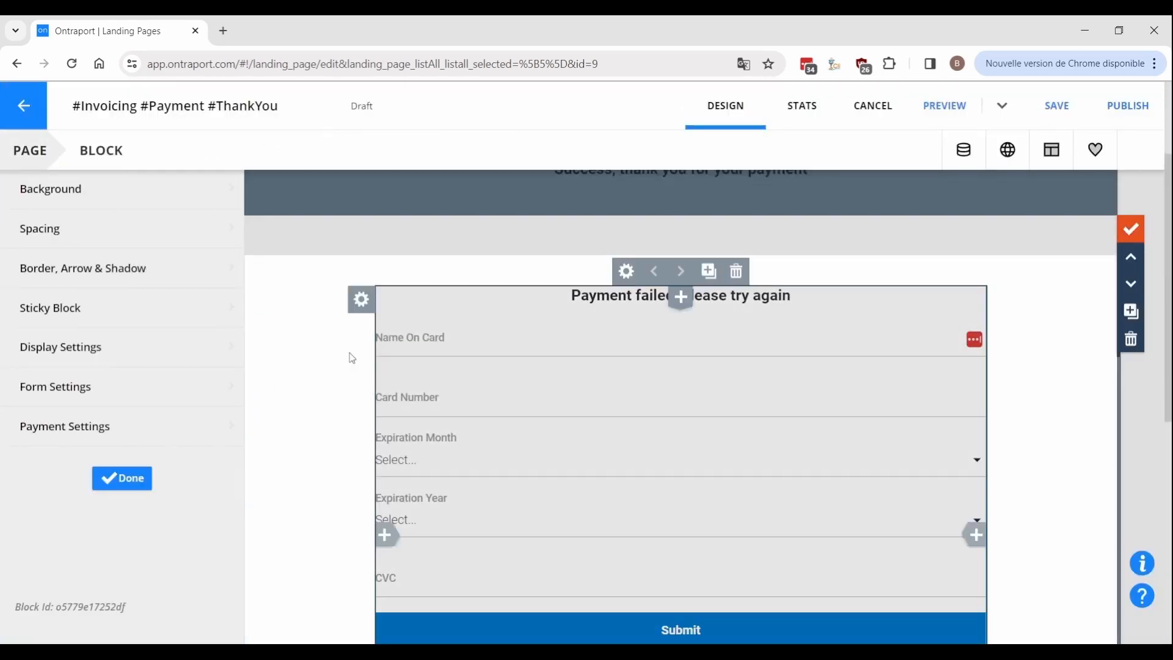
left_click(68, 347)
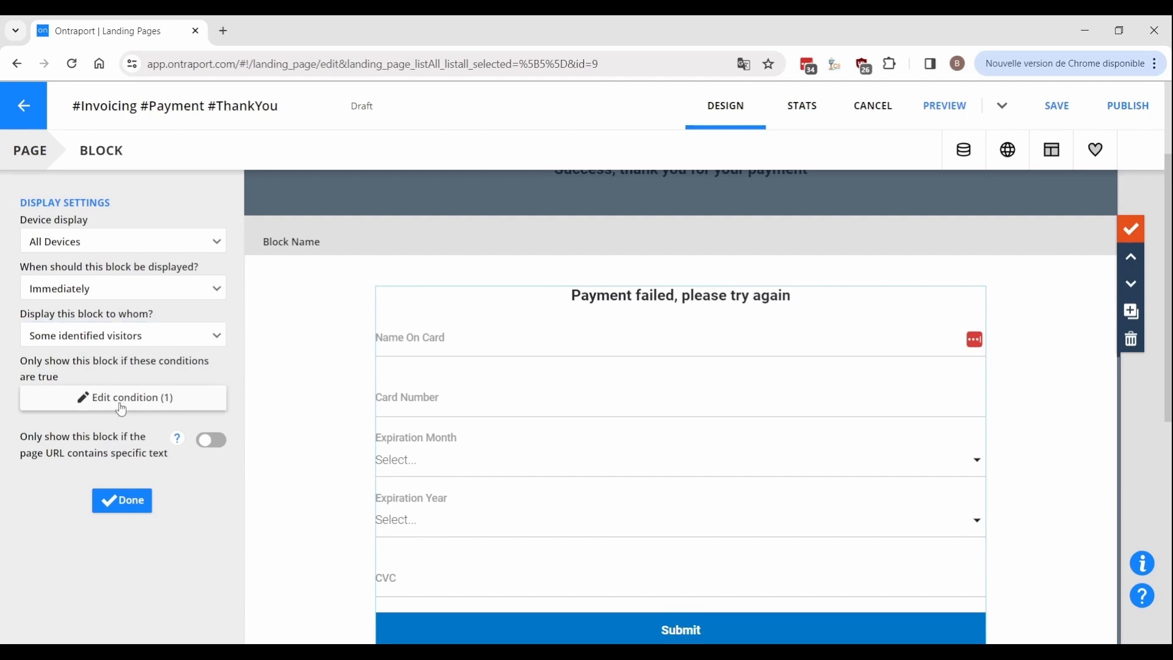
left_click(98, 396)
left_click(668, 348)
left_click(665, 394)
left_click(891, 404)
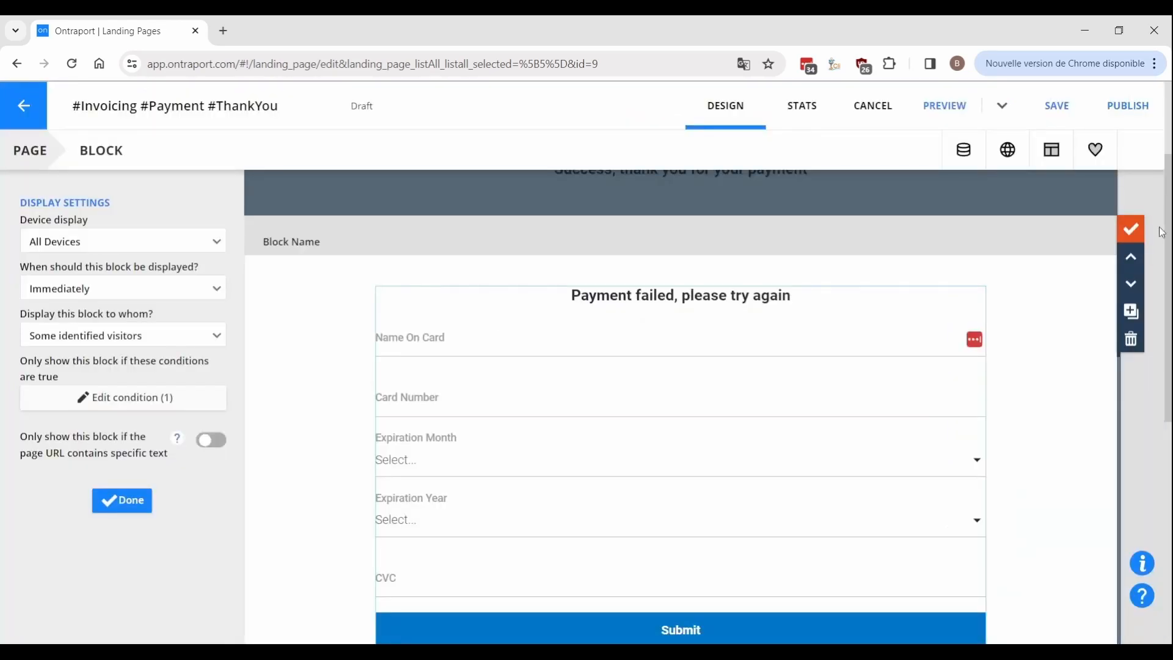
left_click(1131, 229)
scroll(632, 323, "down", 1)
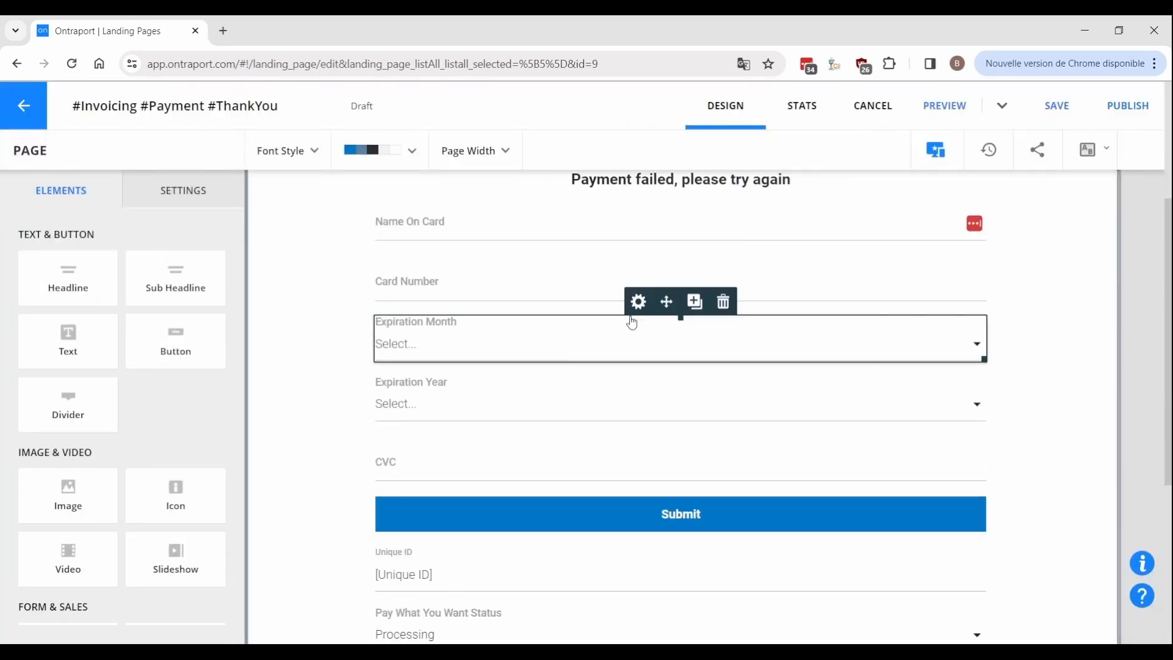
Replace the Pay What You Want Status field with the Paying Invoice Status field.
scroll(632, 323, "down", 2)
left_click(723, 437)
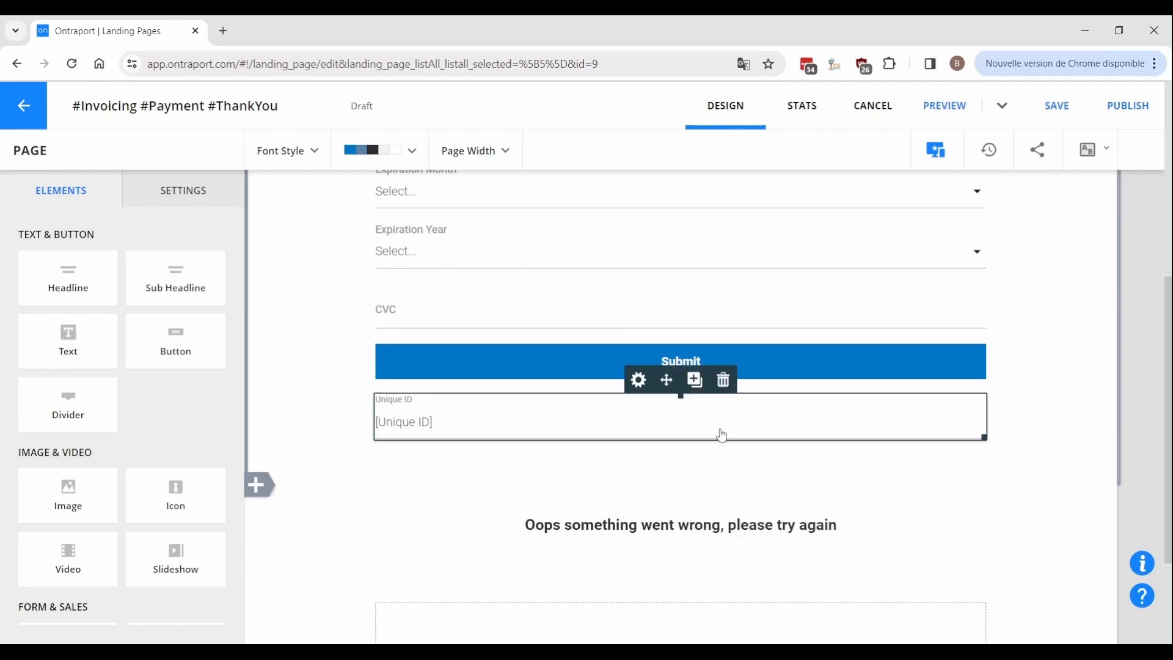
left_click(695, 380)
type("paying")
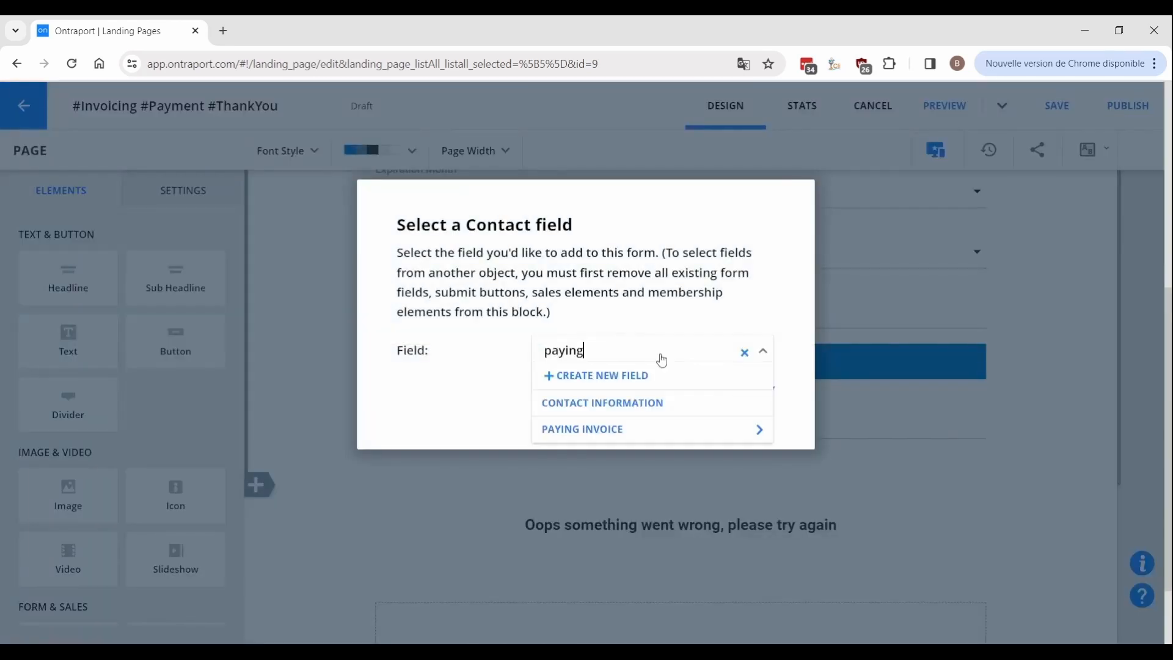
left_click(758, 430)
left_click(629, 479)
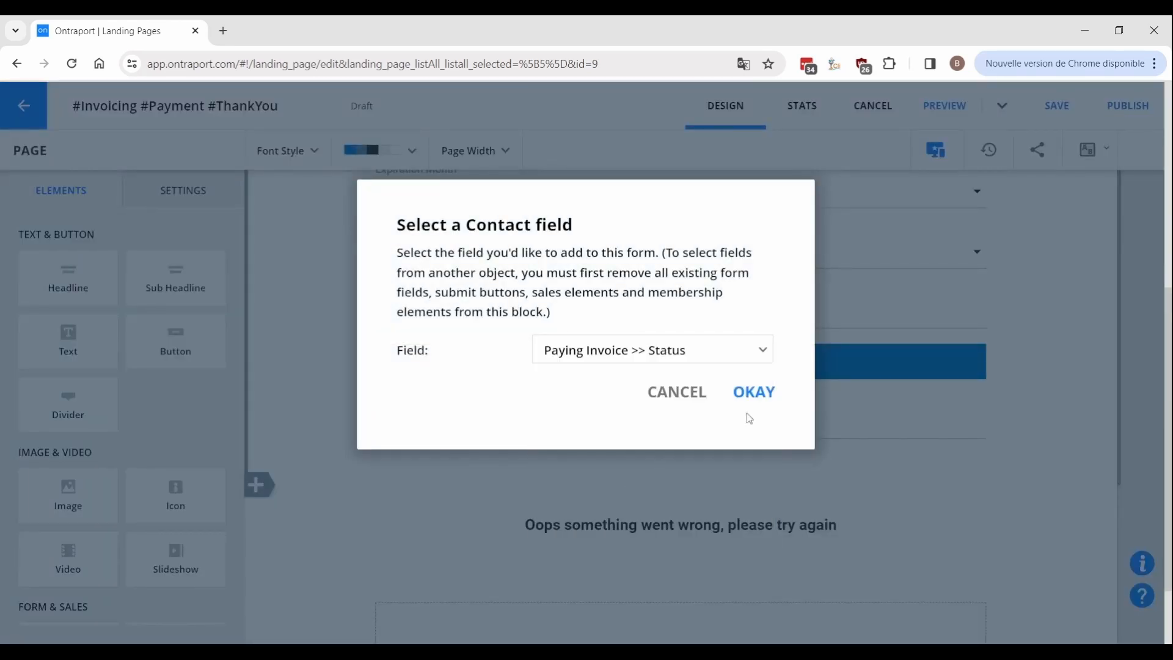
left_click(755, 389)
Default the Paying Invoice Status field to Charge Invoice with all other options hidden.
left_click(638, 440)
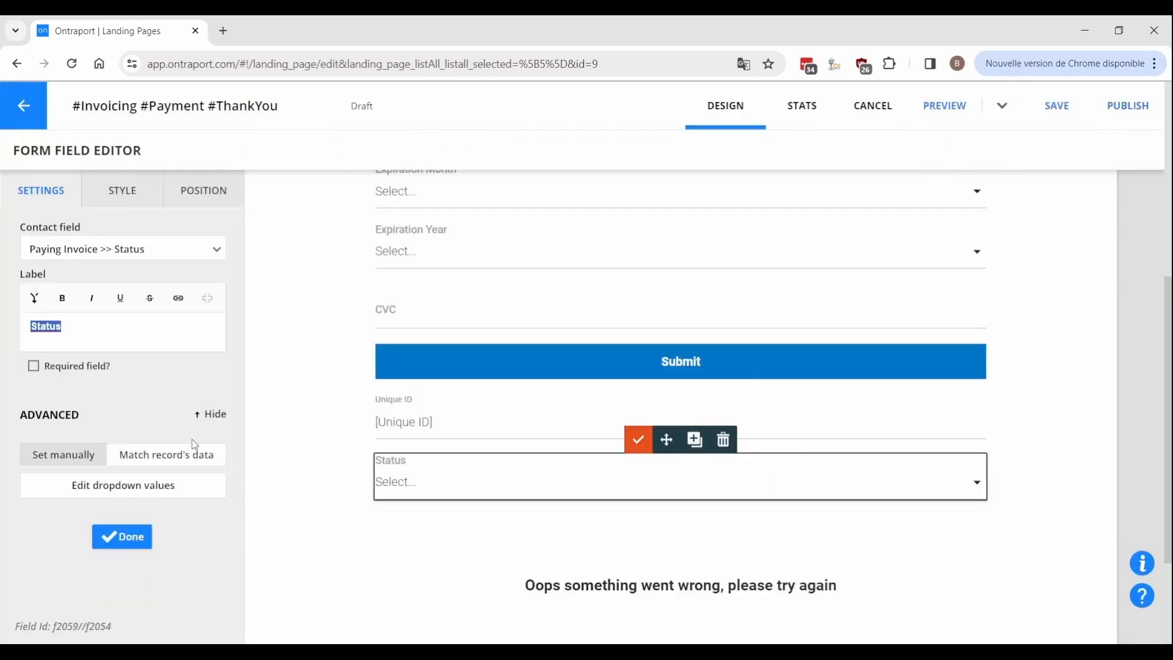
left_click(148, 491)
left_click(405, 402)
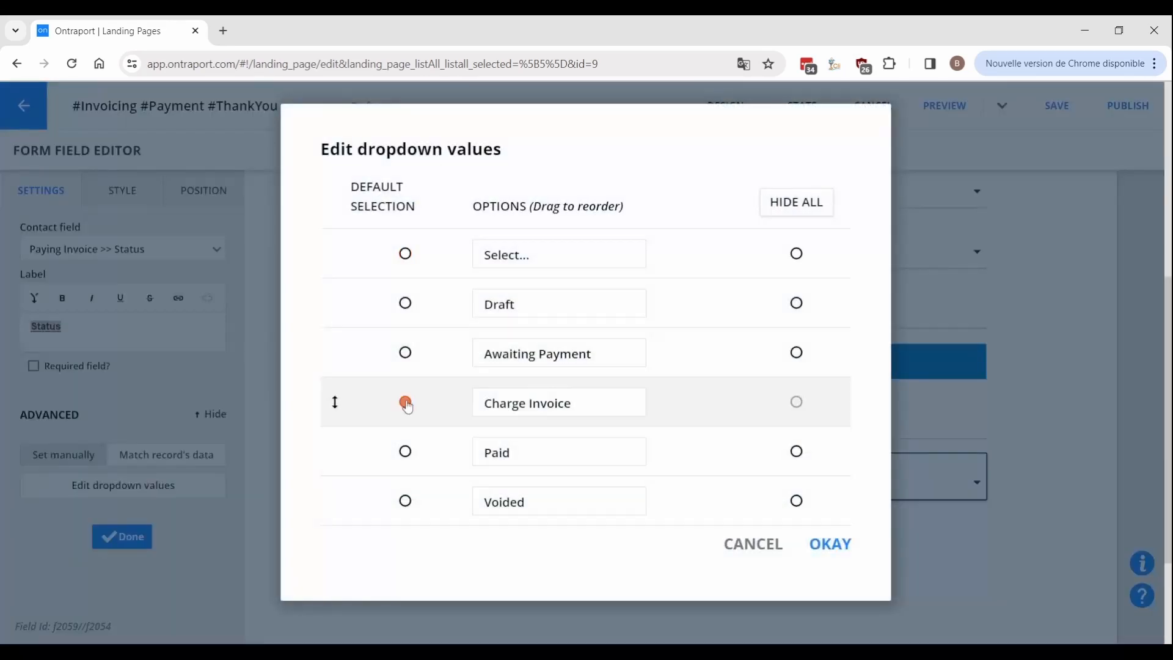
left_click(779, 202)
left_click(850, 550)
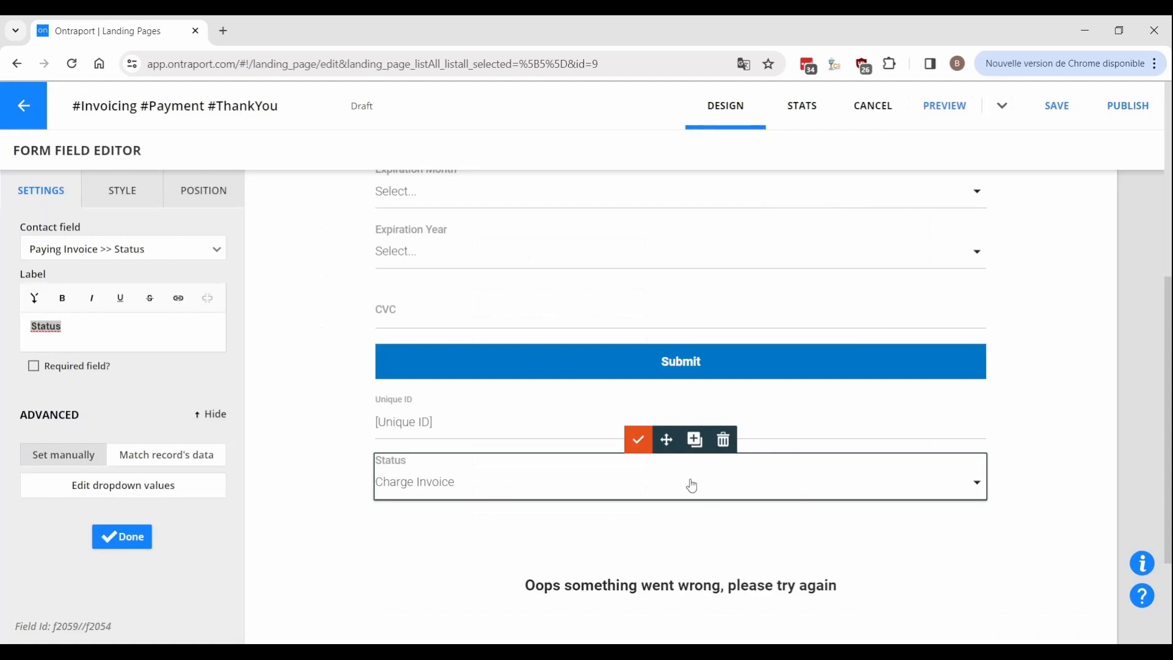
left_click(638, 438)
left_click(1129, 426)
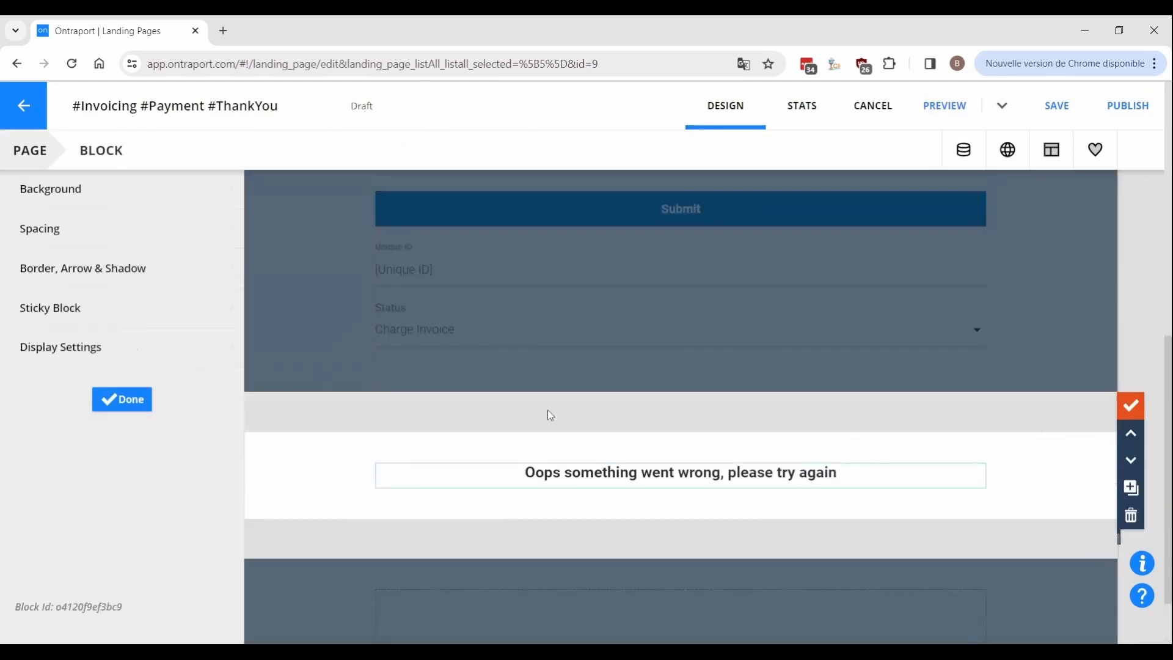
Set the Oops block's condition to Paying Invoice Status, then edit the ShowAfter redirect text.
left_click(155, 348)
left_click(117, 395)
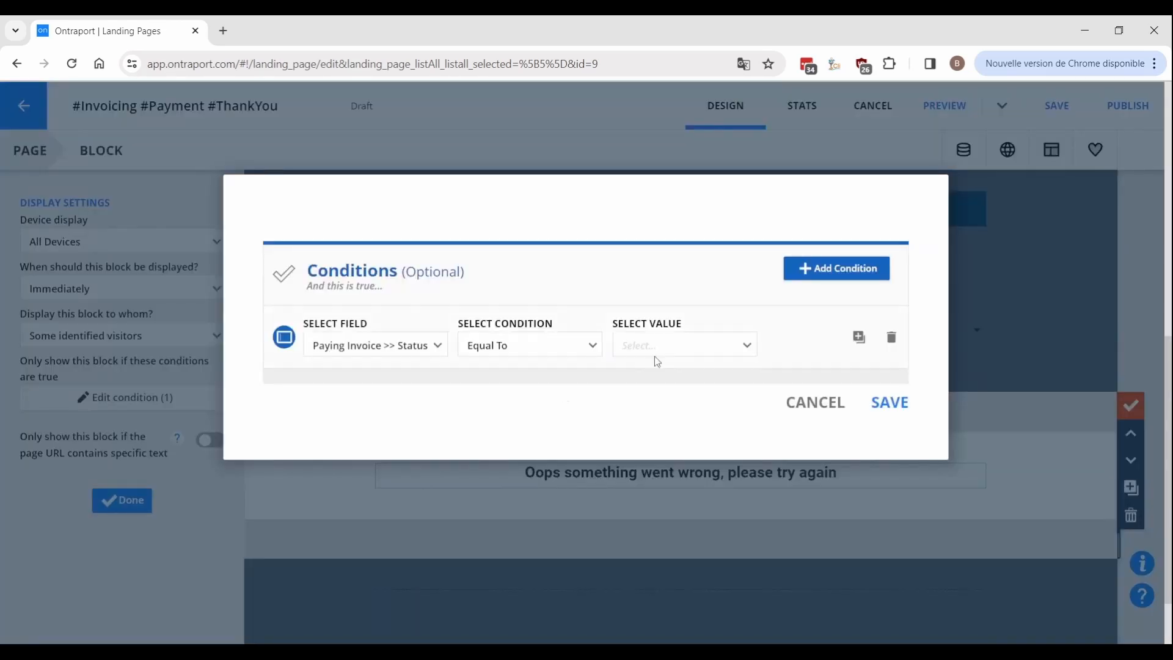
left_click(891, 404)
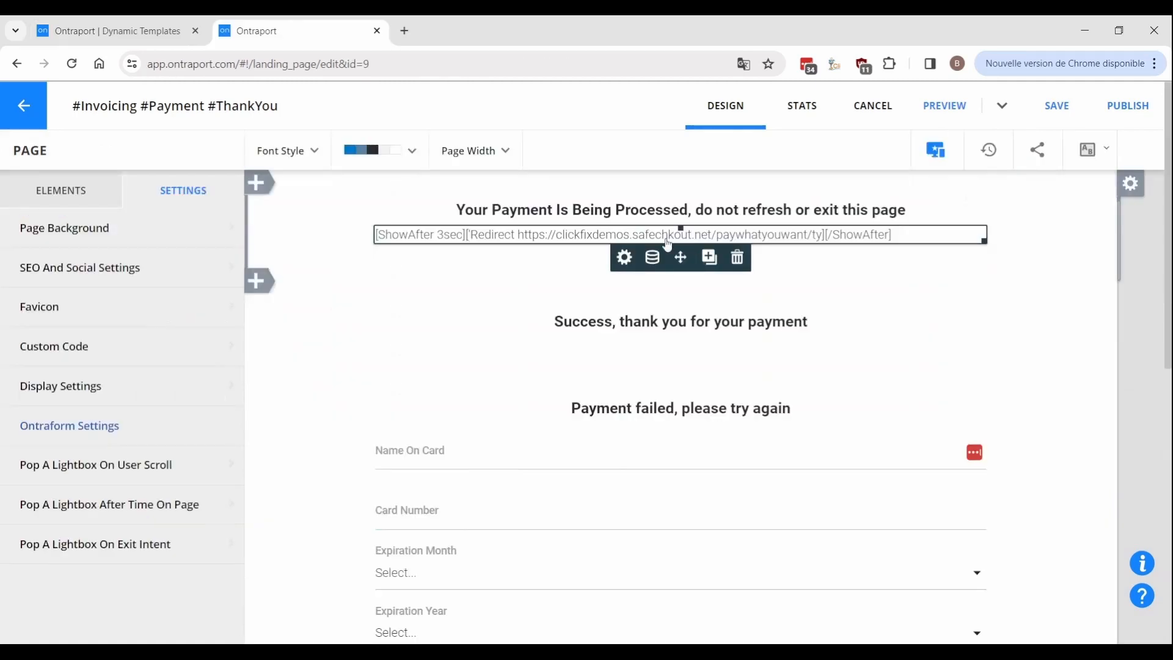
left_click(518, 235)
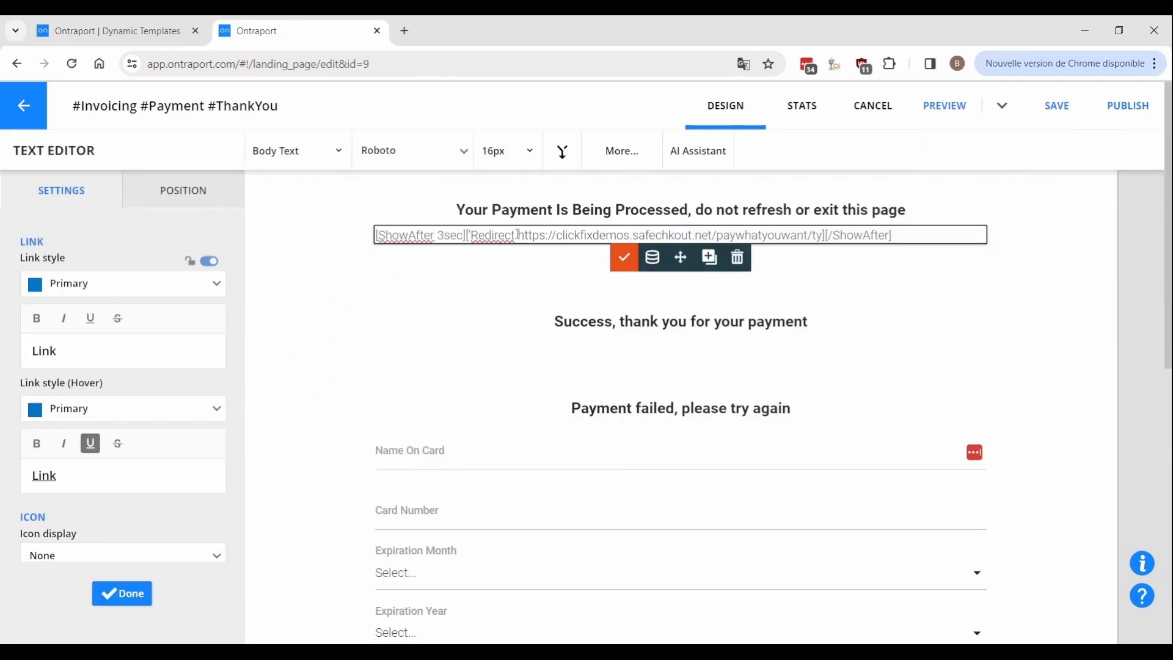
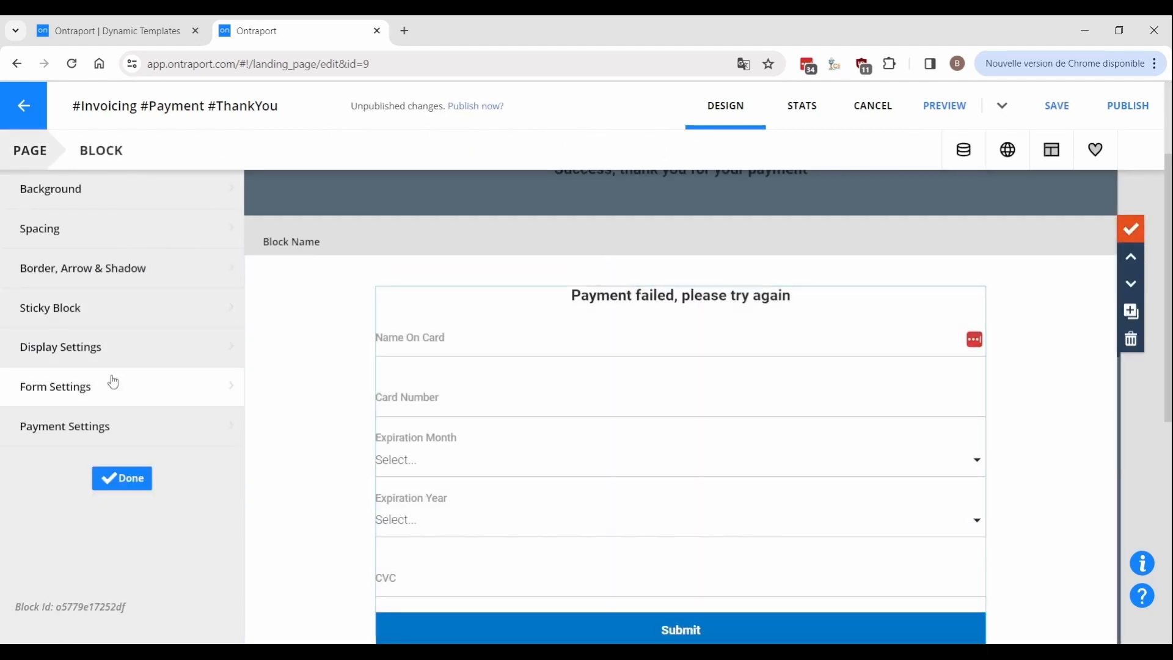
Point the payment form's redirect to the new payment/processing custom URL and save.
left_click(105, 403)
left_click_drag(758, 417, 332, 426)
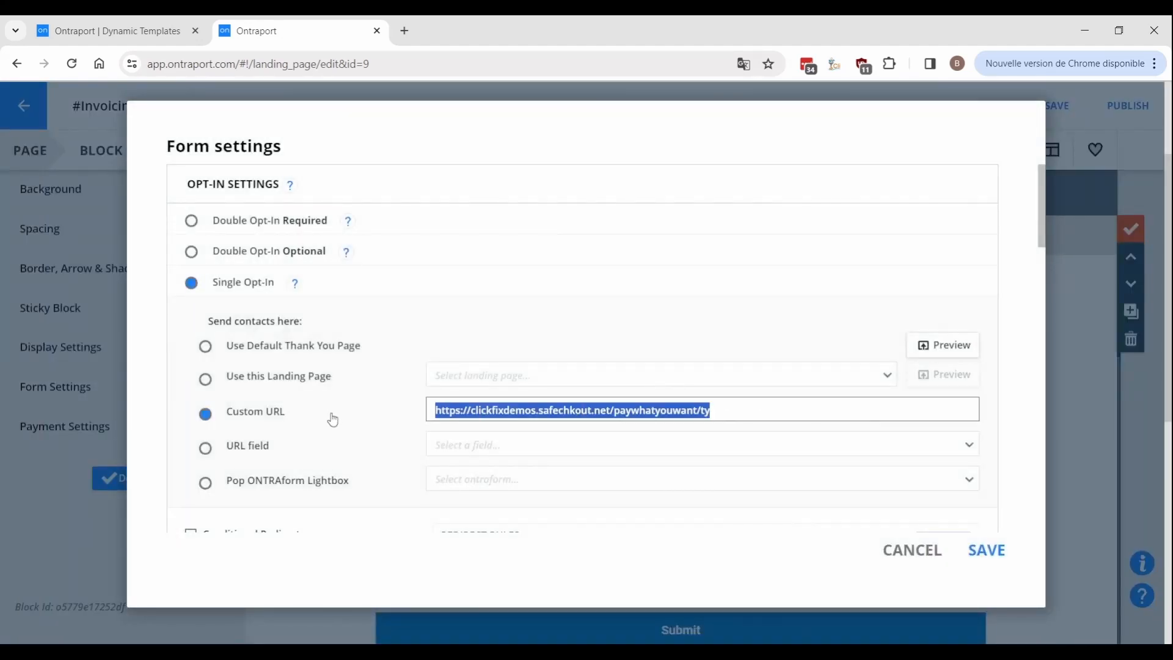
type("https://clickfixdemos.safechkout.net/payment/processing")
left_click(984, 550)
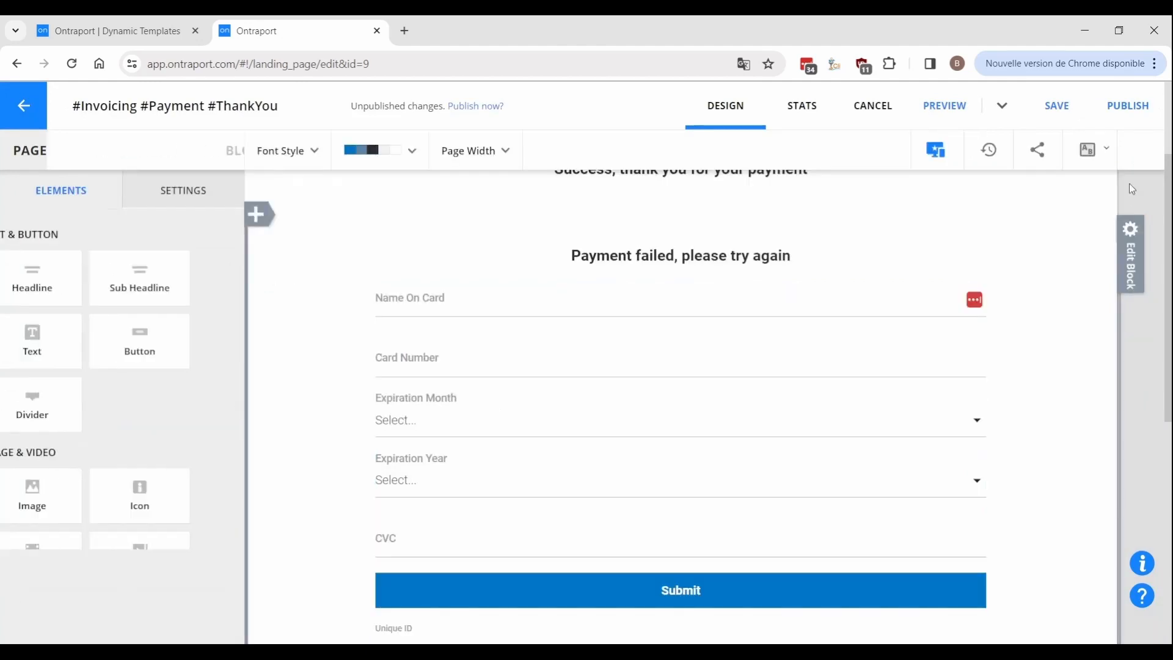
Save and publish the landing page, then go to the Dynamic Templates list.
left_click(1128, 105)
left_click(810, 550)
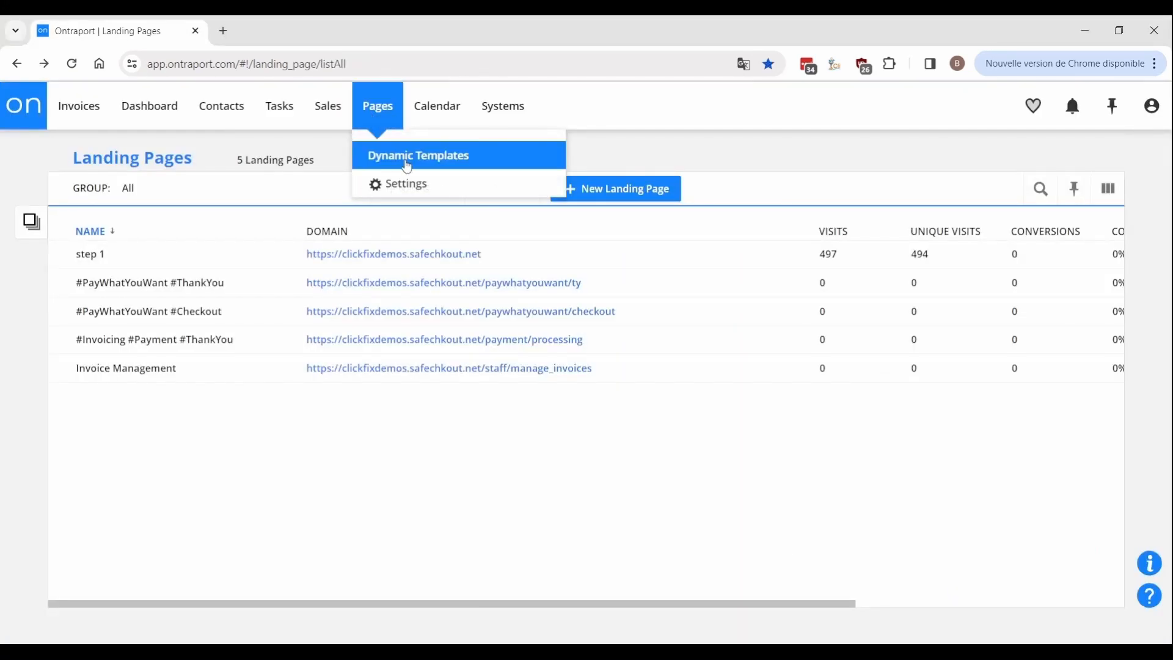
left_click(406, 155)
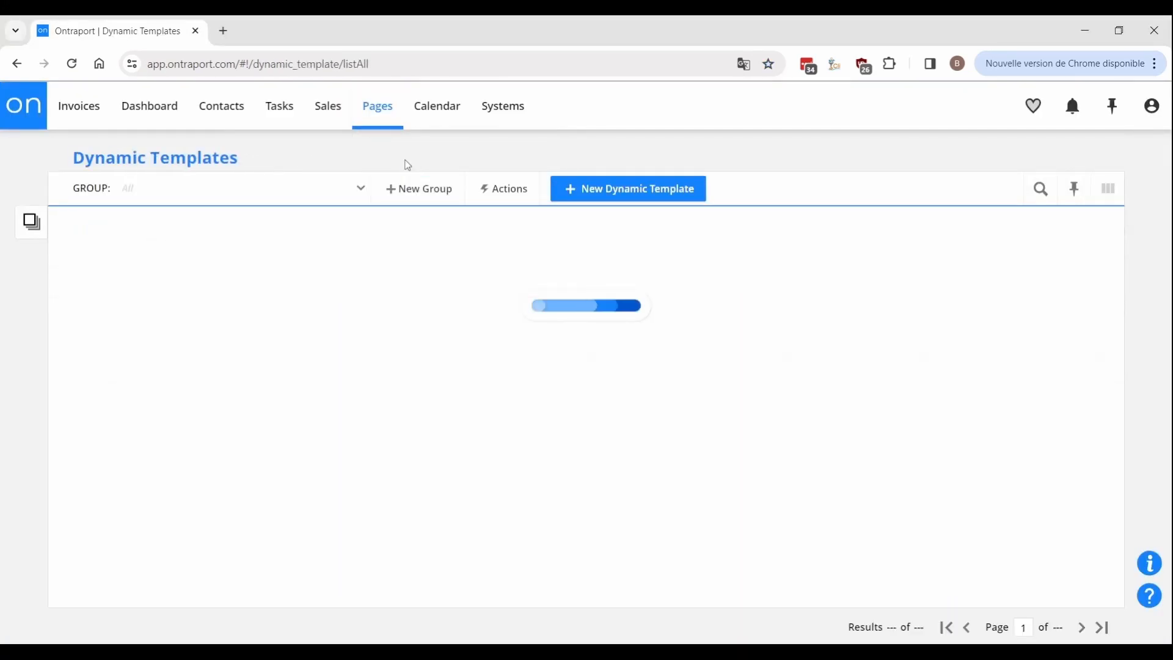
Create a new dynamic template with Invoices as the data source.
left_click(612, 186)
left_click(636, 334)
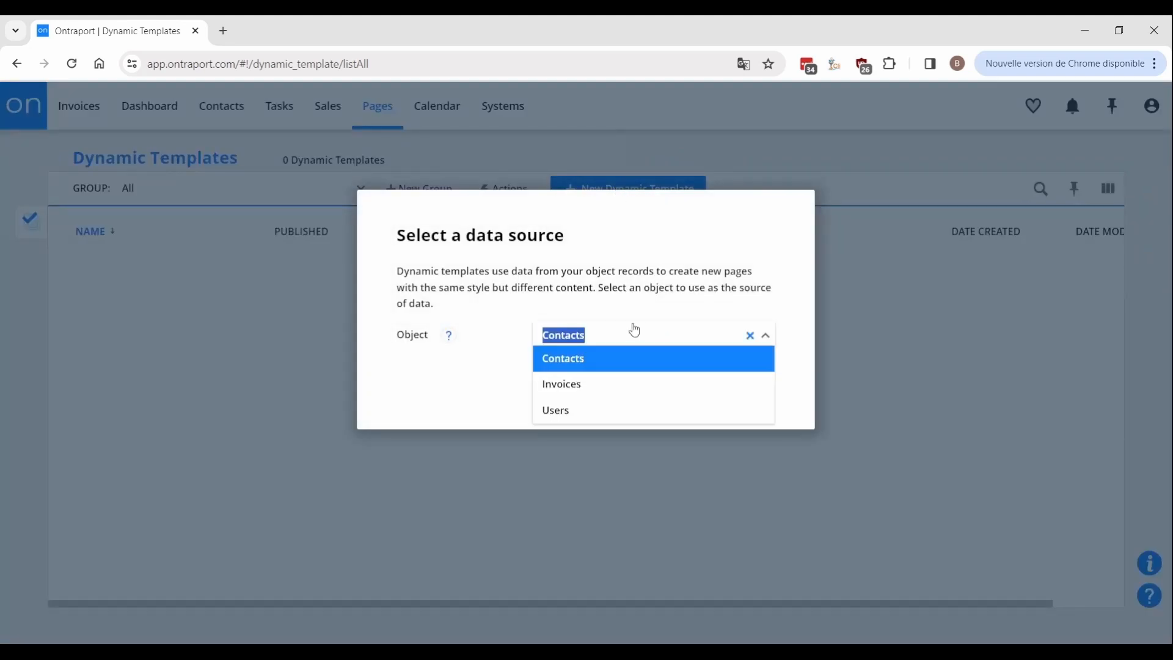
left_click(586, 385)
left_click(735, 371)
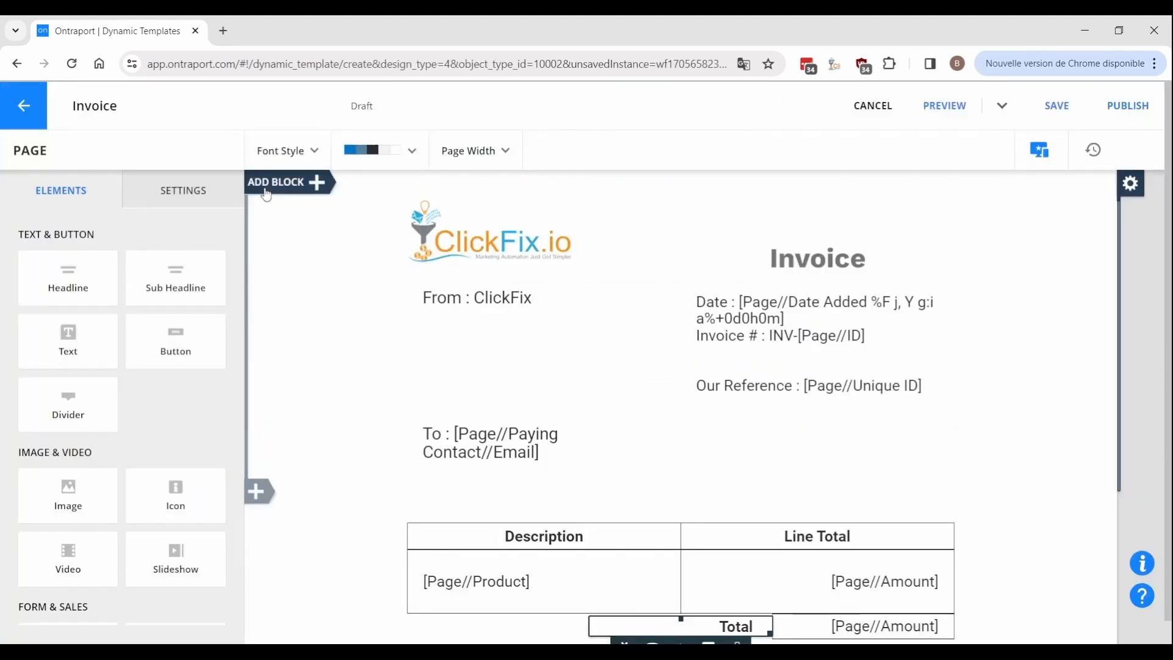
Add a top block shown only when the invoice Status is Awaiting Payment.
left_click(258, 183)
left_click(358, 249)
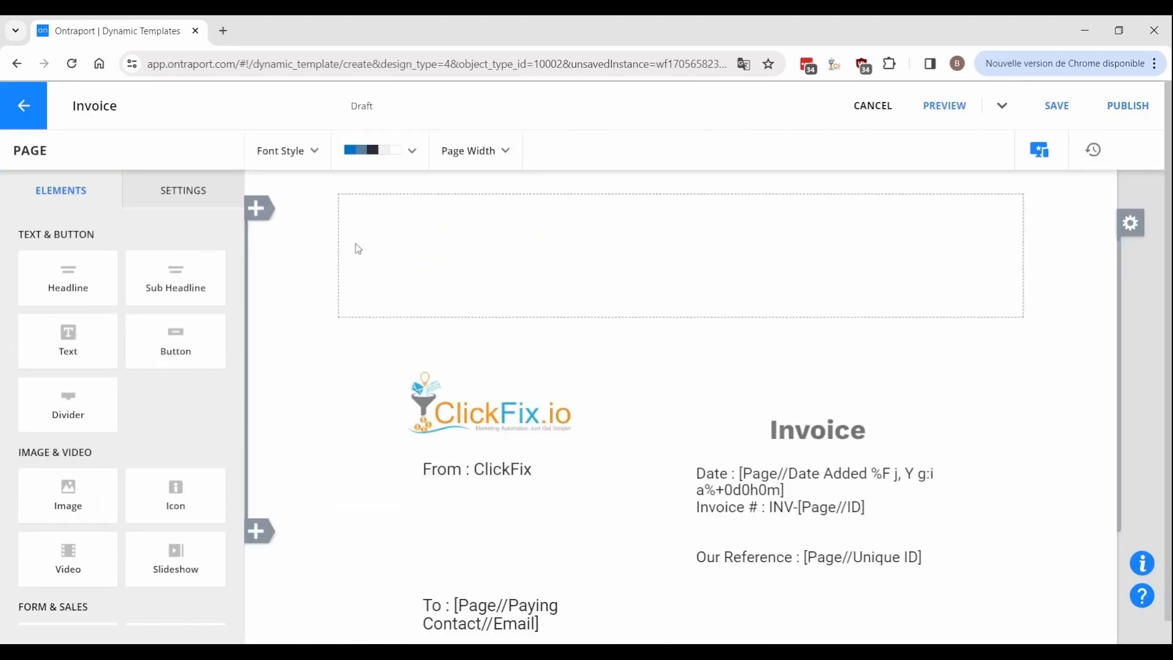
left_click(356, 247)
left_click(110, 346)
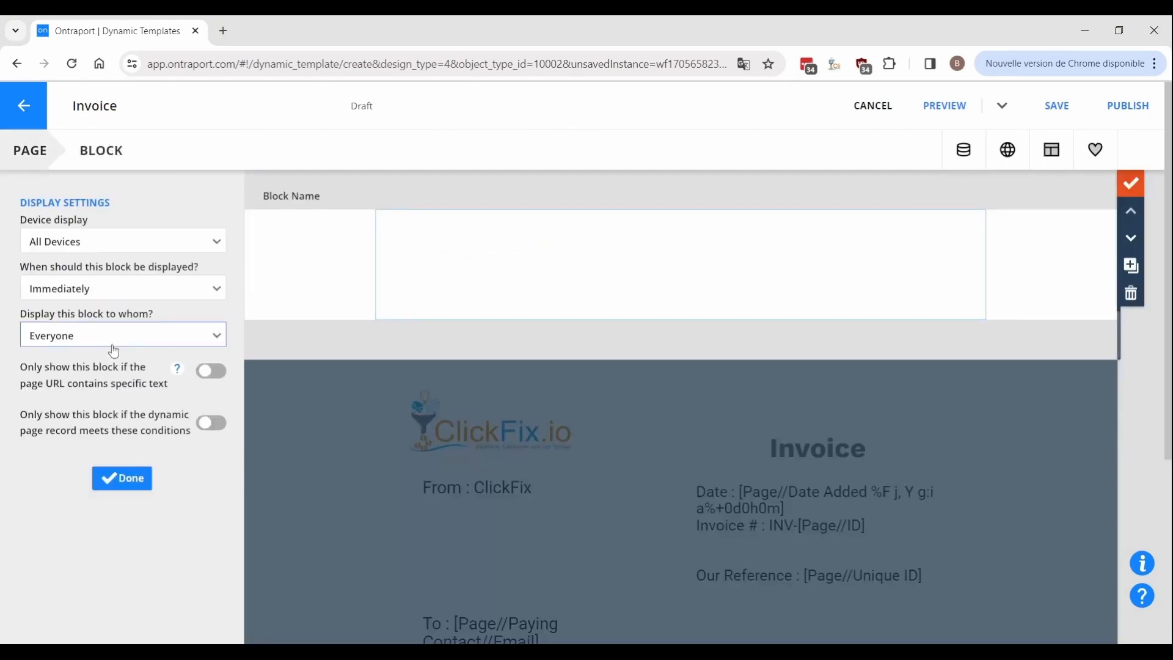
left_click(72, 419)
left_click(124, 459)
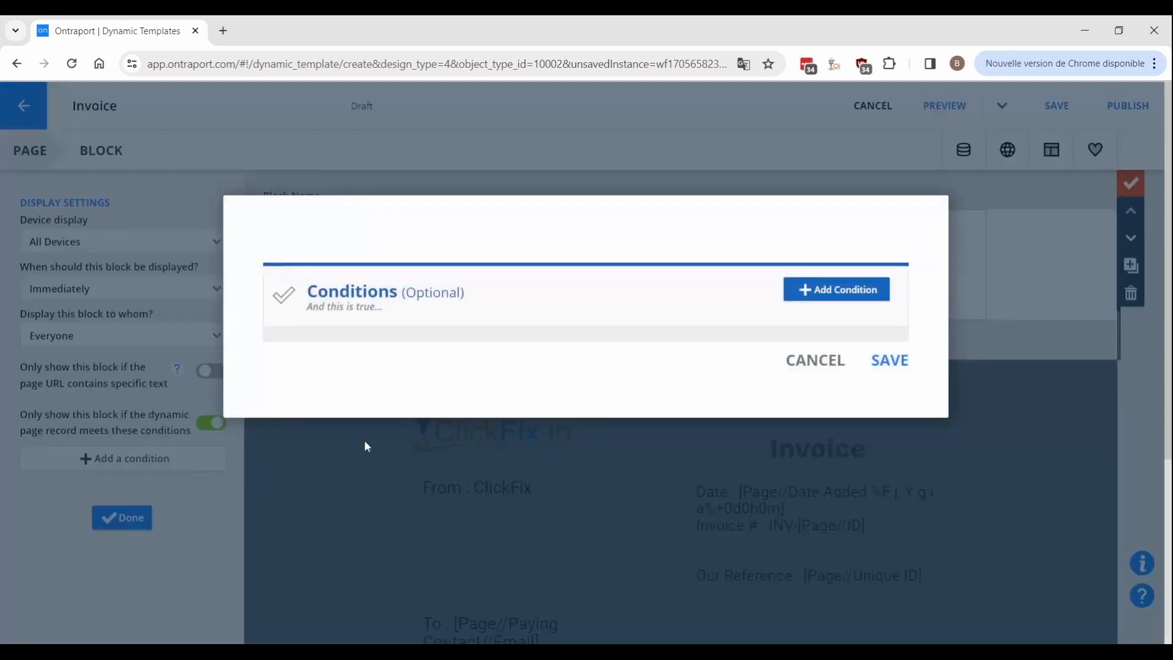
left_click(807, 292)
left_click(707, 444)
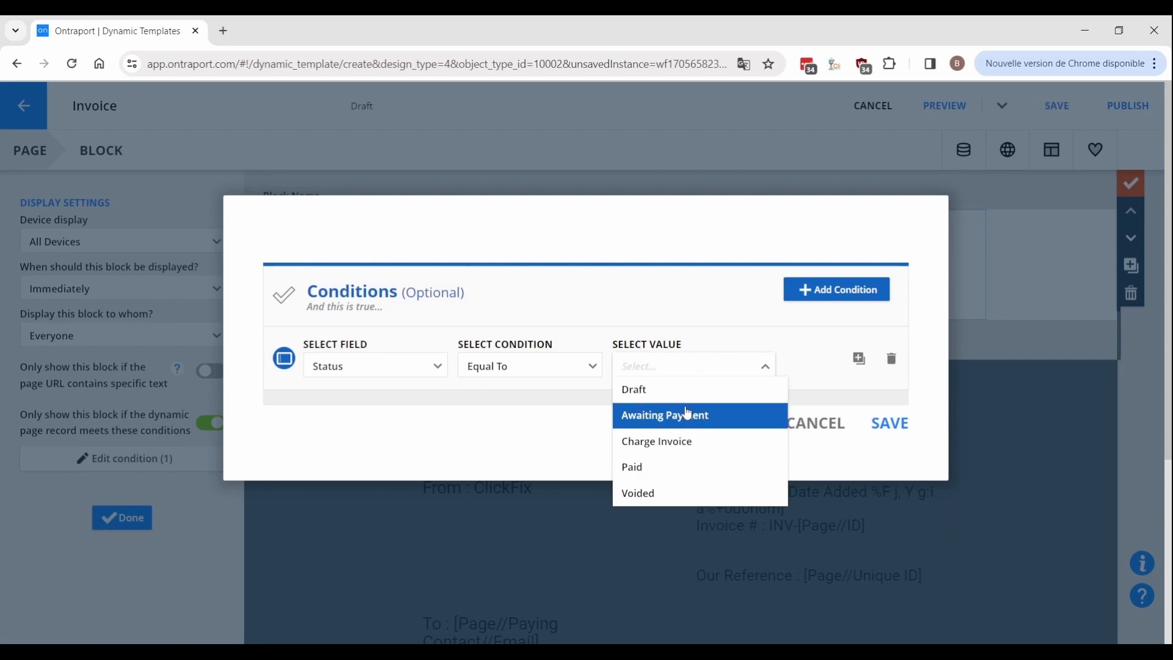
left_click(688, 414)
left_click(889, 423)
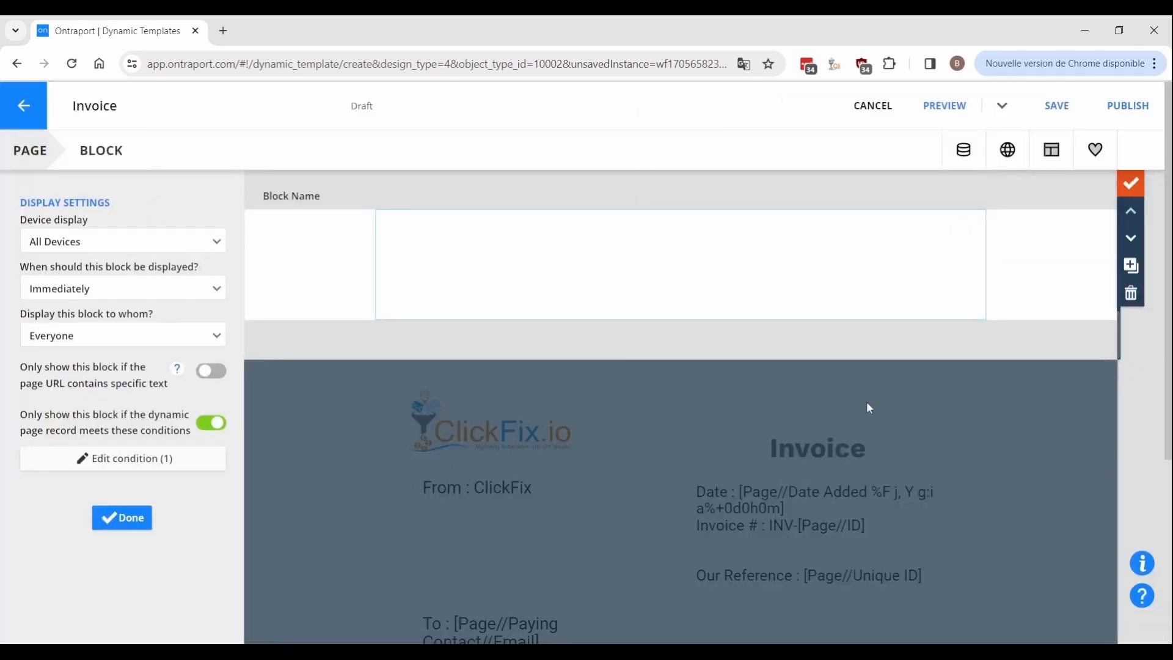
left_click(121, 518)
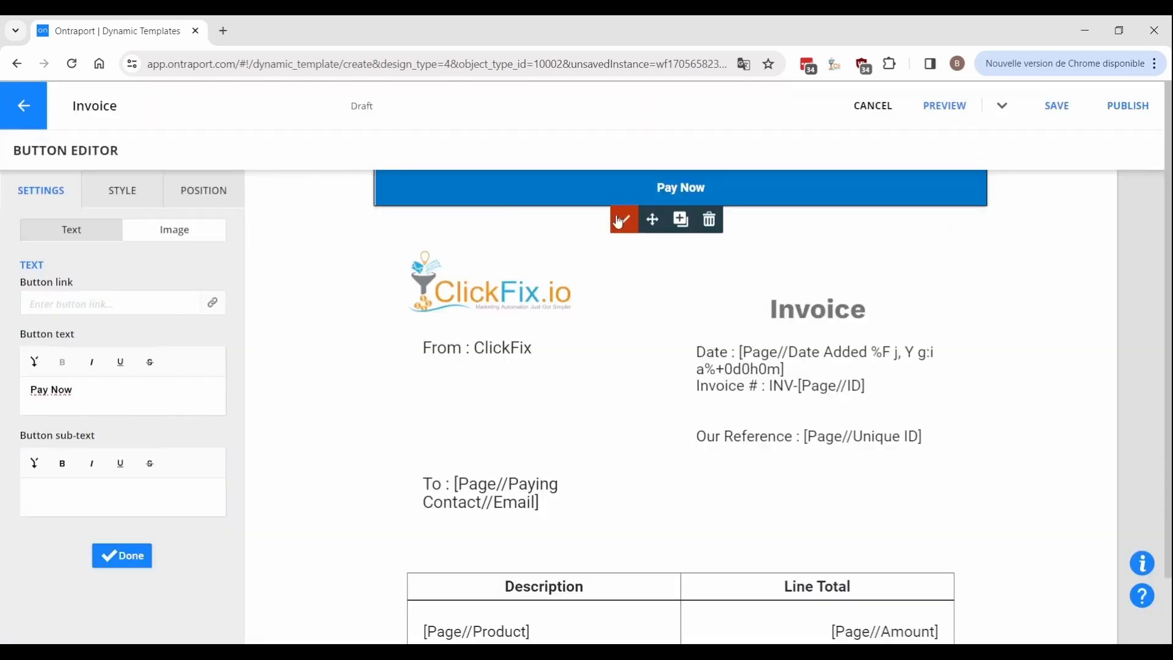
Change the second Pay Now block's display condition to Status = Paid.
left_click(1131, 260)
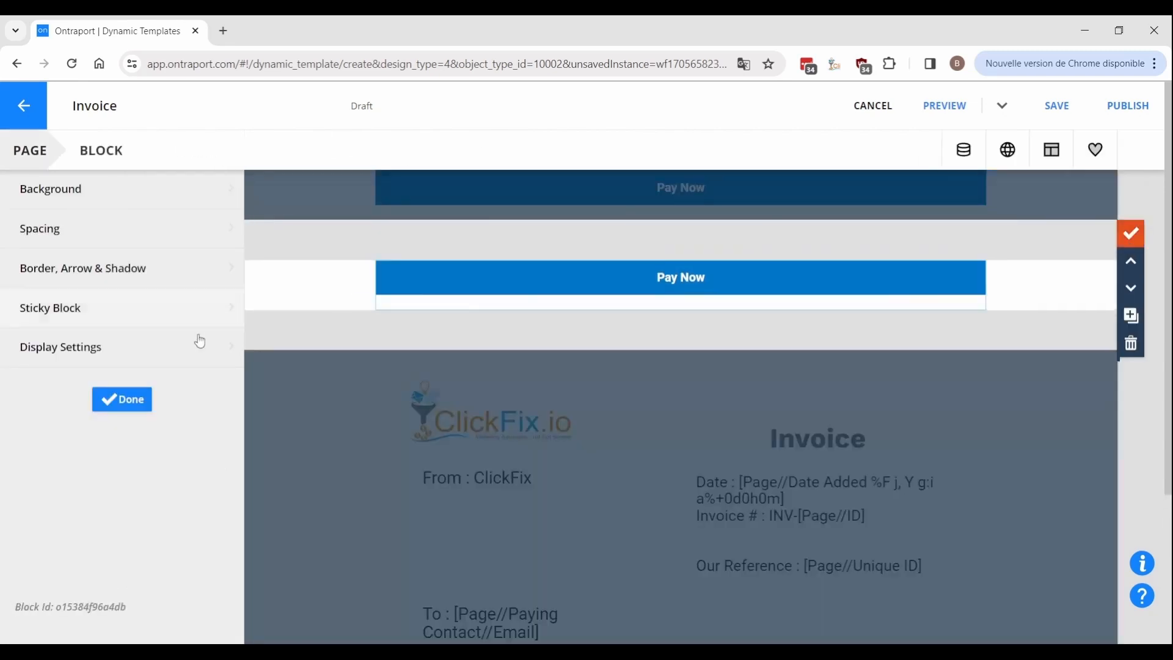
left_click(36, 346)
left_click(100, 459)
left_click(647, 343)
left_click(668, 446)
left_click(880, 401)
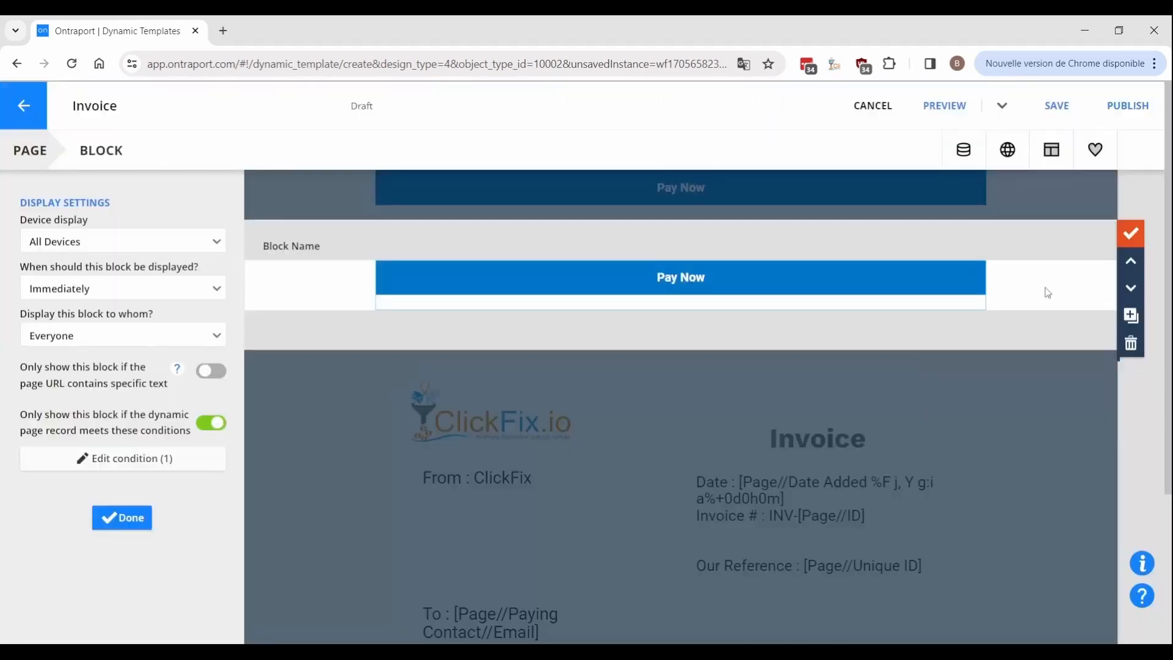
left_click(1123, 233)
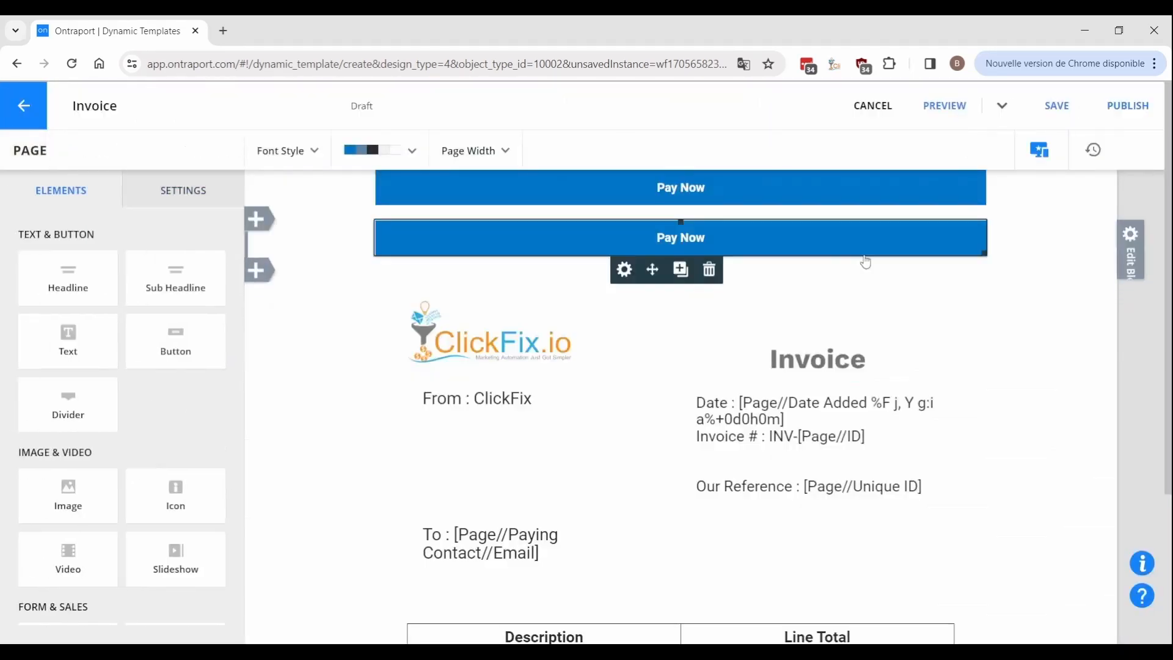
Rename the second button 'Download Invoice' and link it to the invoice's PDF Link field.
left_click(714, 248)
type("Download Invoice")
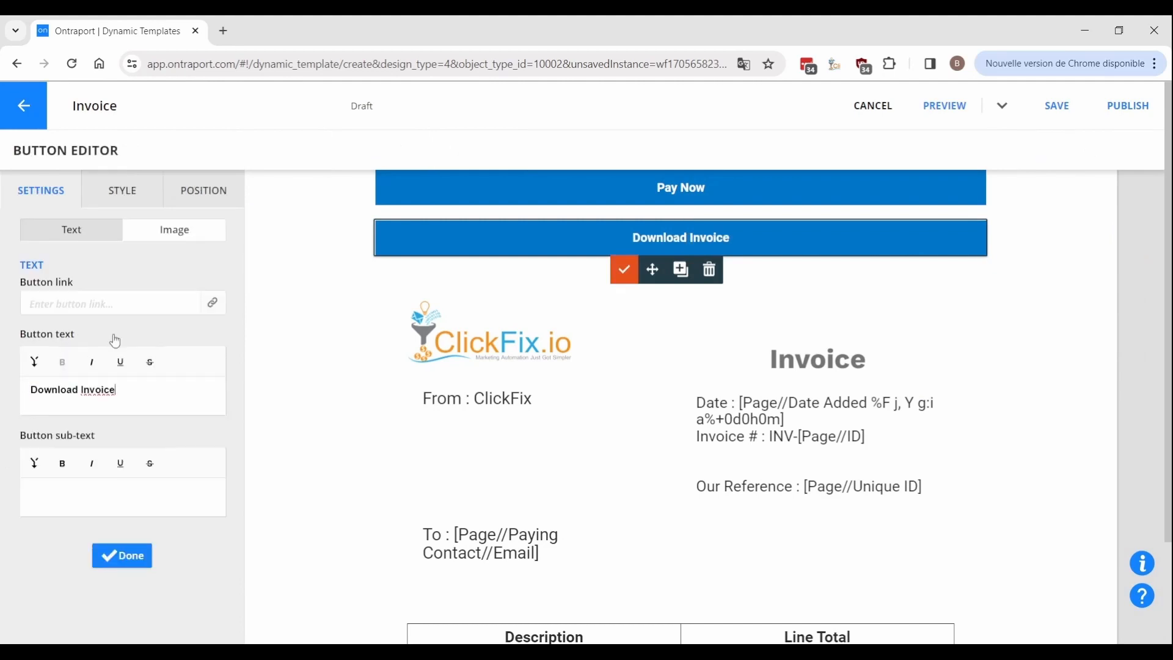
left_click(212, 302)
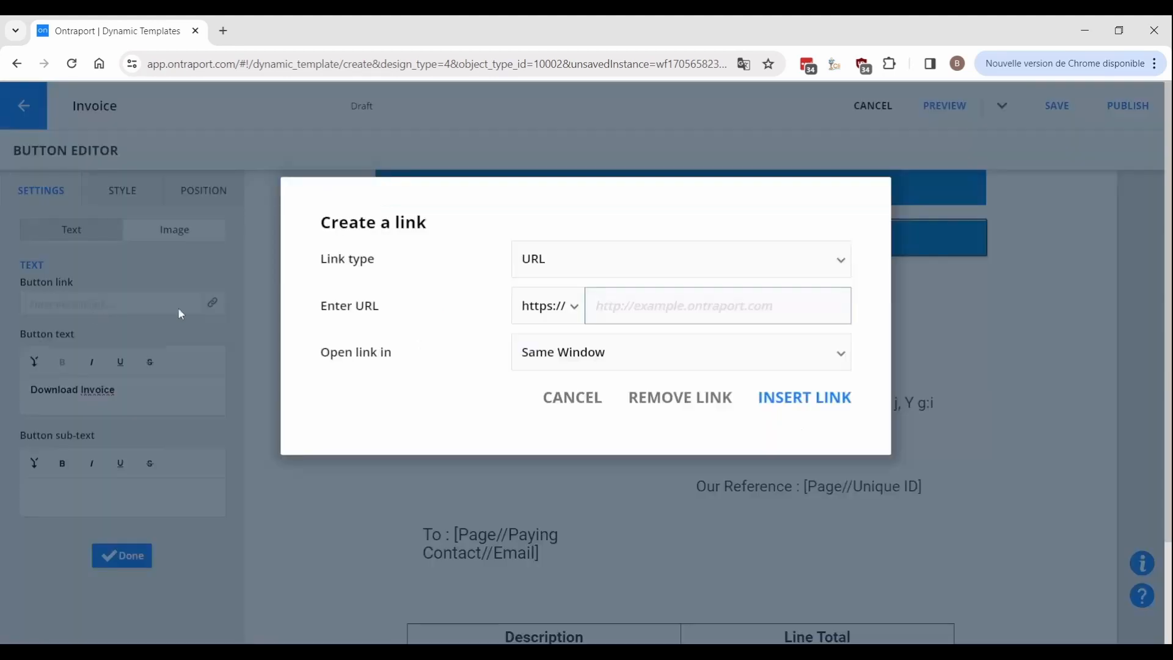
left_click(612, 278)
left_click(626, 464)
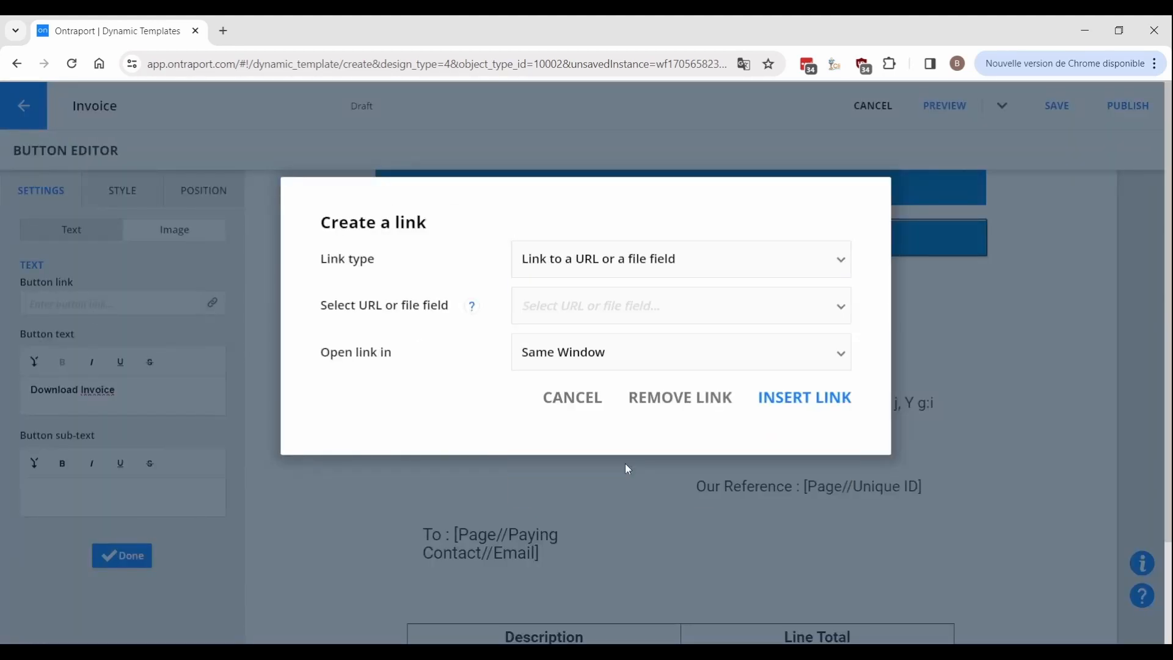
left_click(599, 314)
left_click(607, 364)
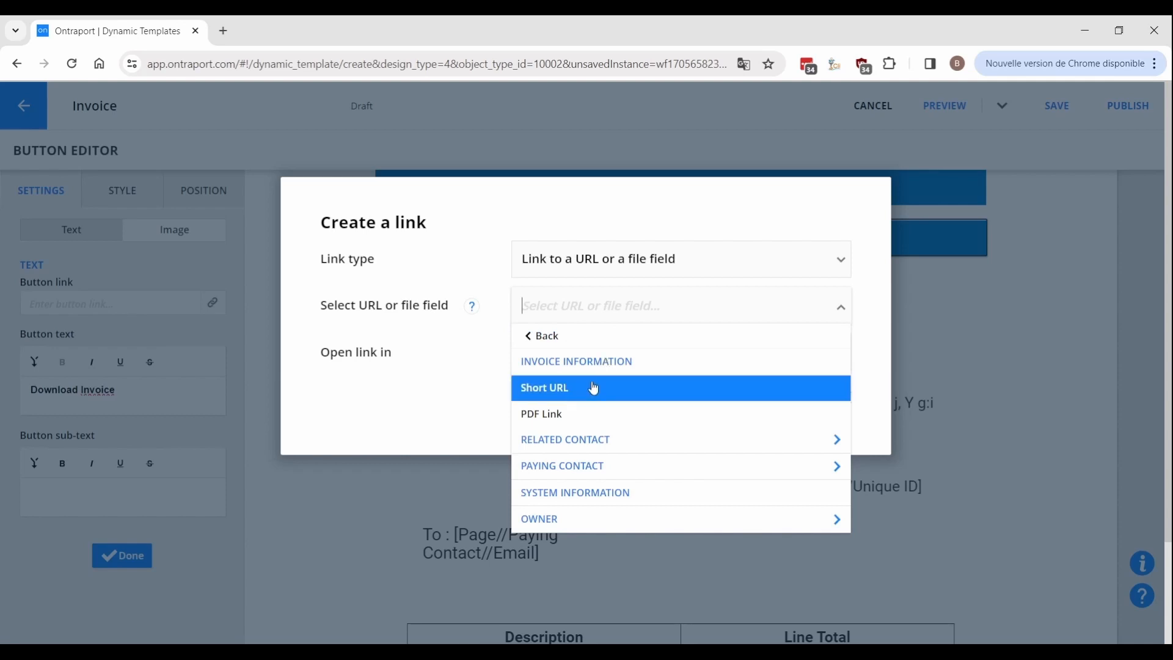
left_click(563, 414)
left_click(804, 398)
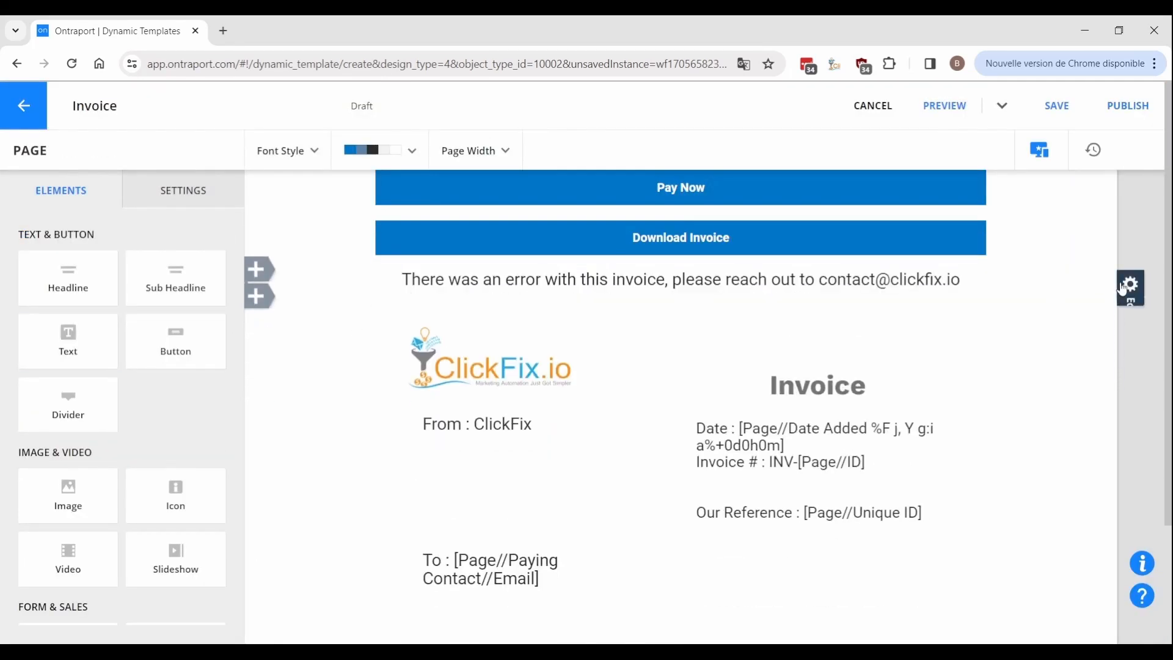
Show the error block only when Status is Not Equal To Paid and Awaiting Payment.
left_click(1132, 283)
left_click(72, 347)
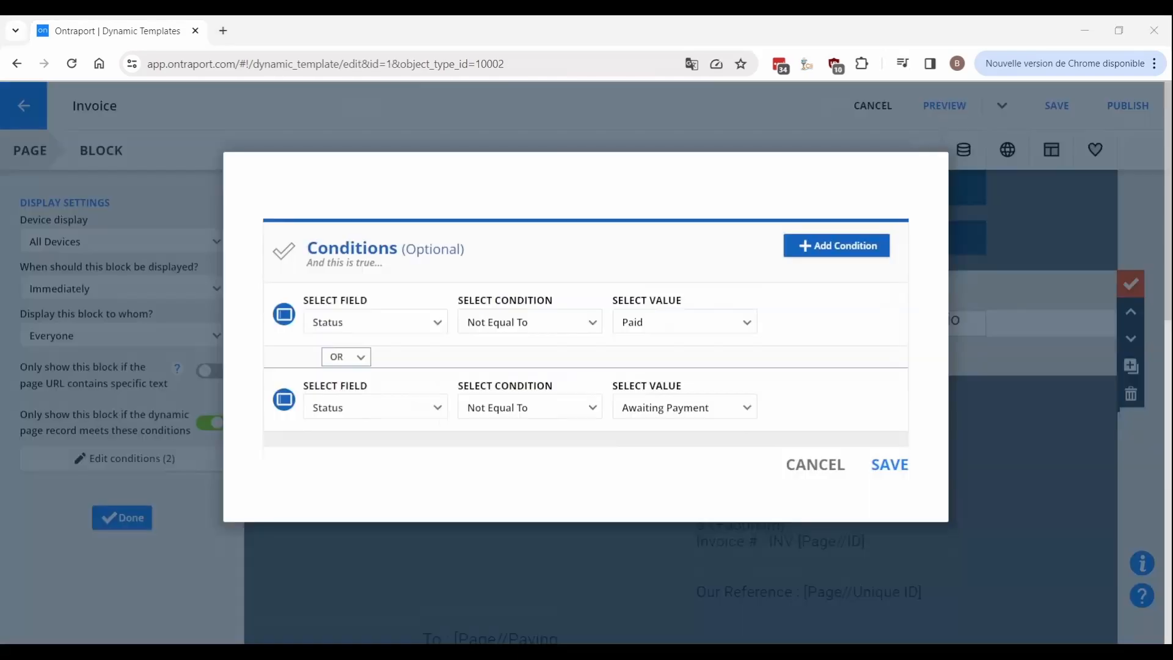
left_click(330, 357)
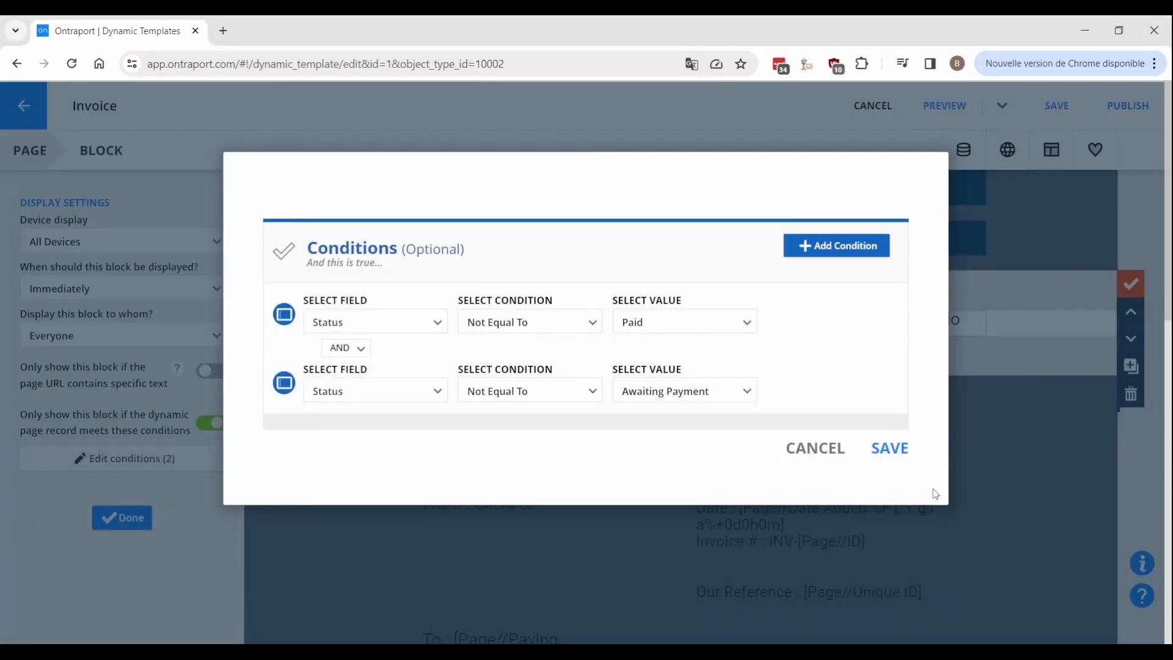
left_click(892, 449)
left_click(346, 228)
scroll(342, 292, "down", 4)
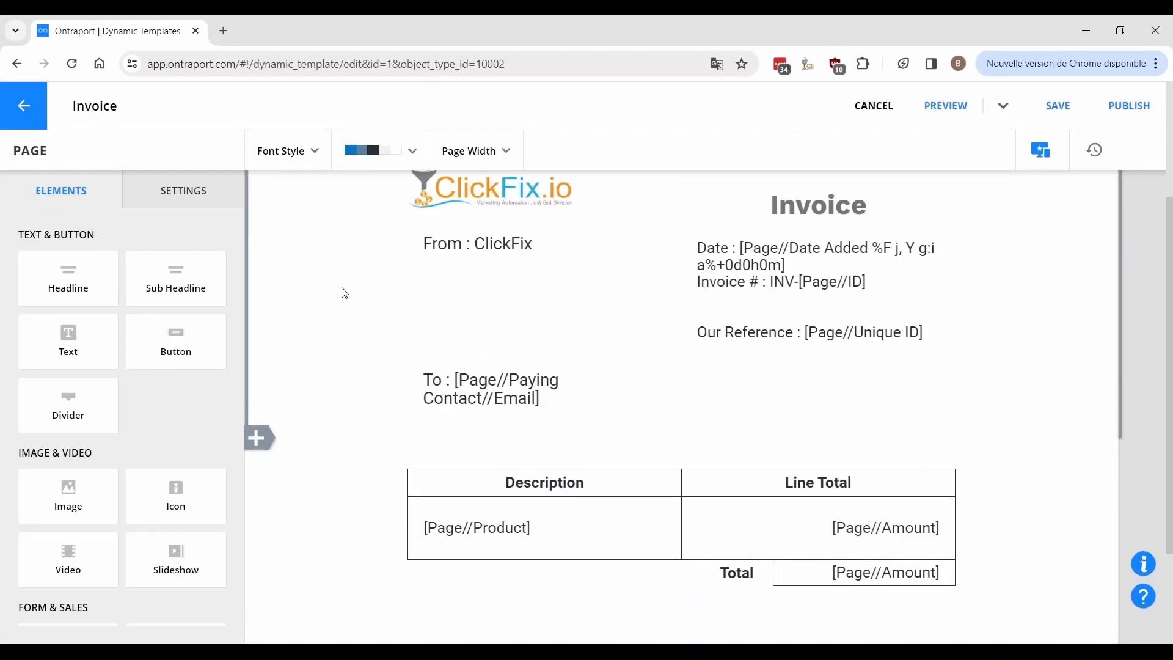
Add a Unique ID form field below the CVC field.
scroll(144, 471, "down", 6)
left_click_drag(68, 397, 609, 511)
scroll(610, 511, "down", 3)
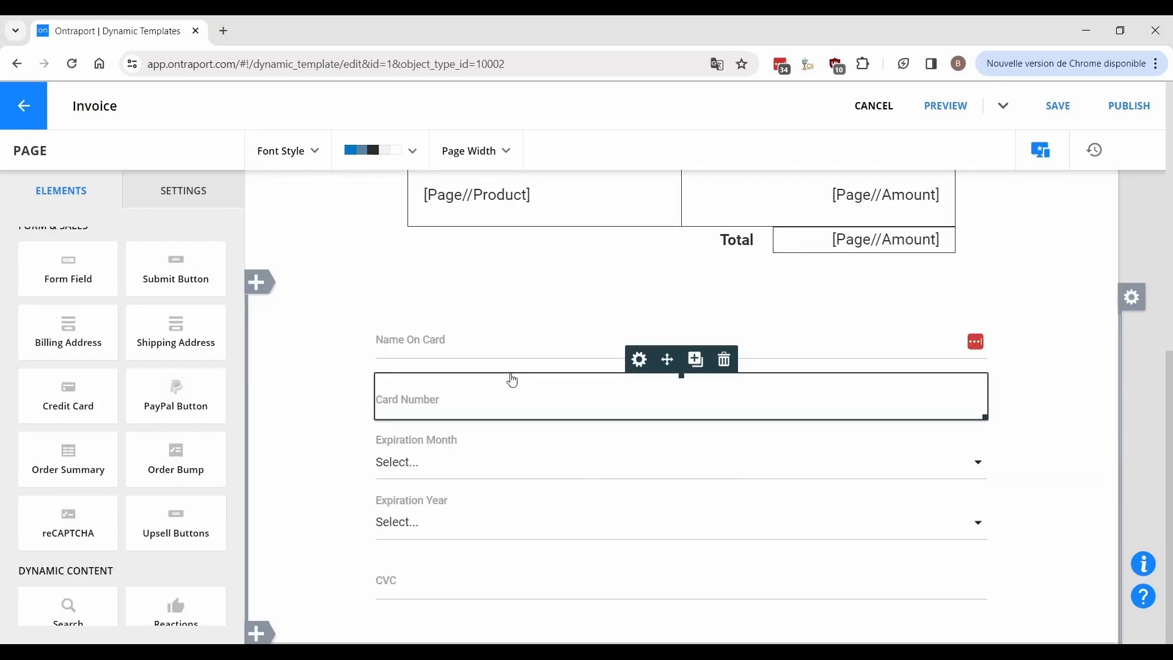
left_click_drag(68, 269, 581, 603)
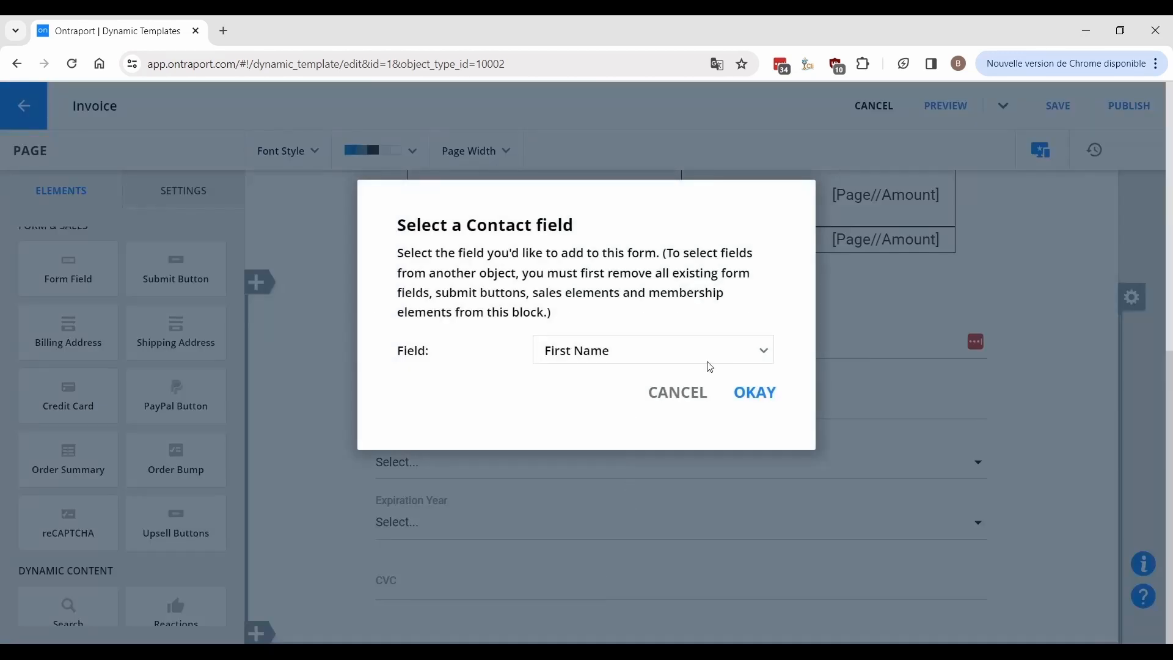
left_click(722, 404)
left_click(752, 394)
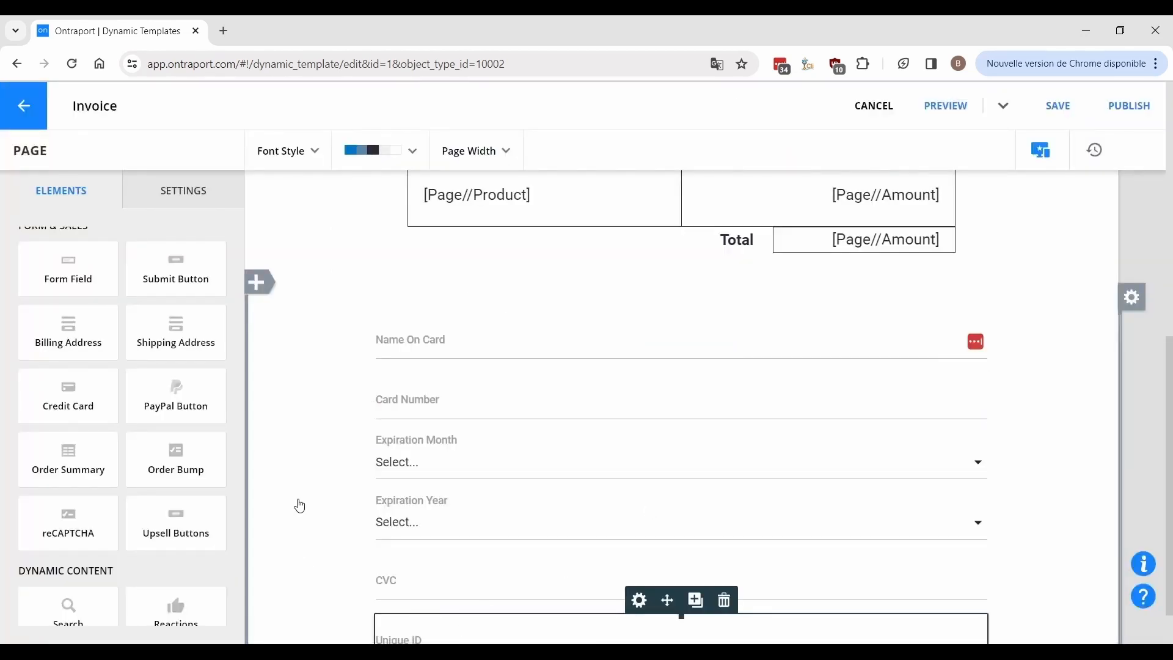
Prefill that Unique ID field with the paying contact's Unique ID.
left_click(204, 464)
scroll(123, 482, "down", 2)
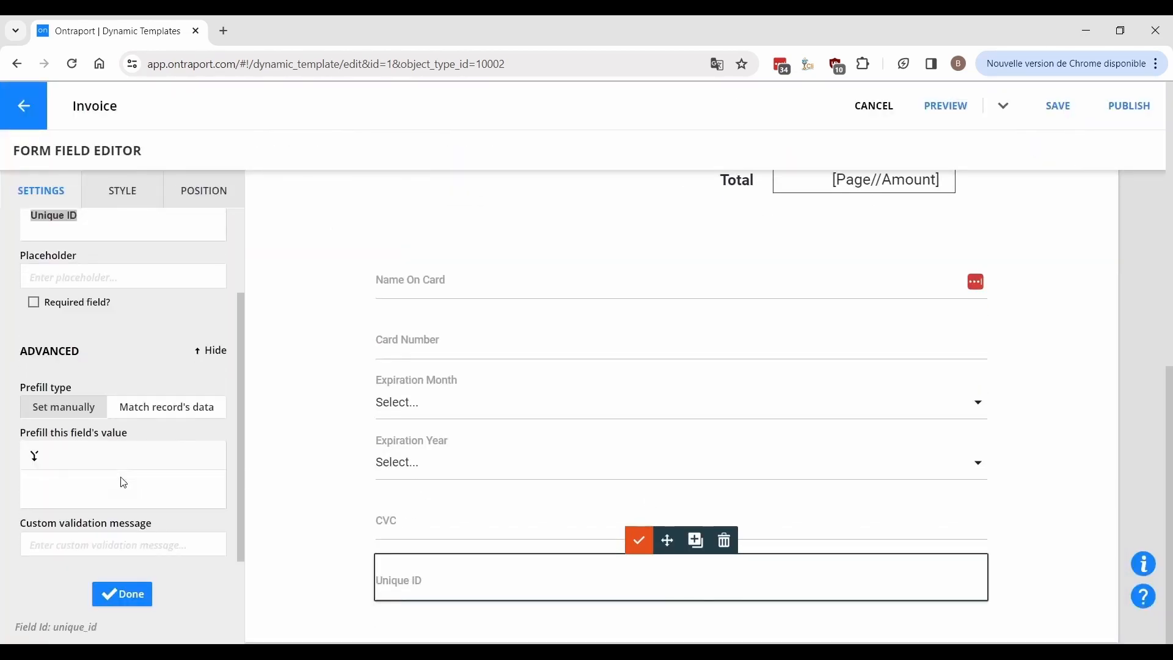
left_click(34, 455)
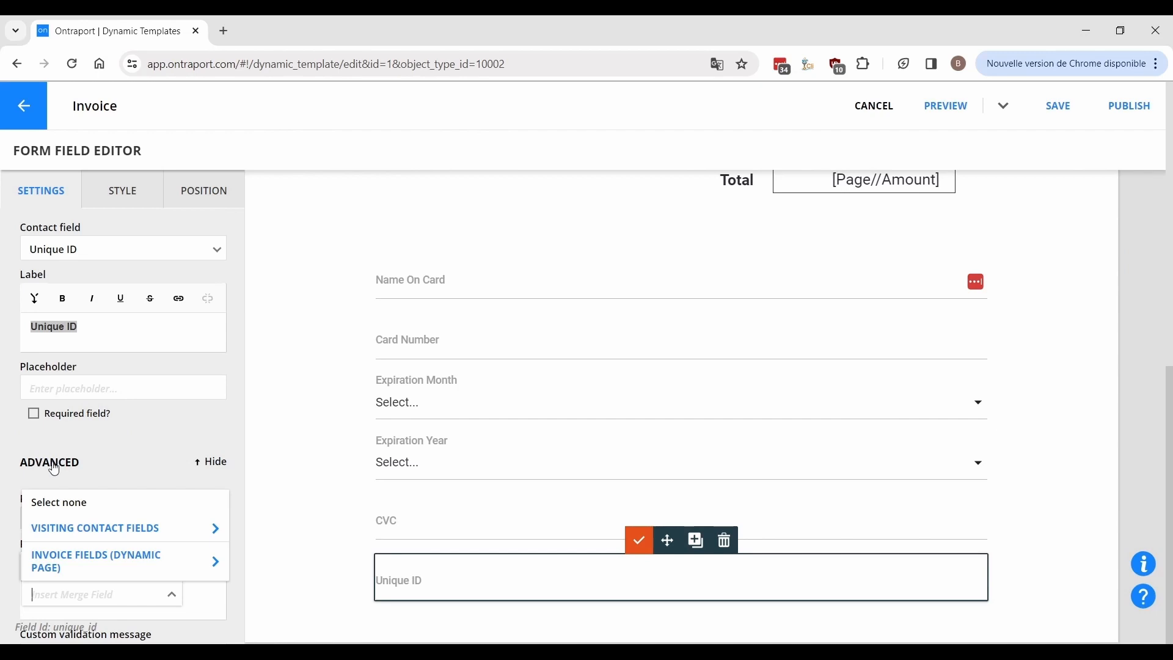
left_click(138, 570)
left_click(188, 577)
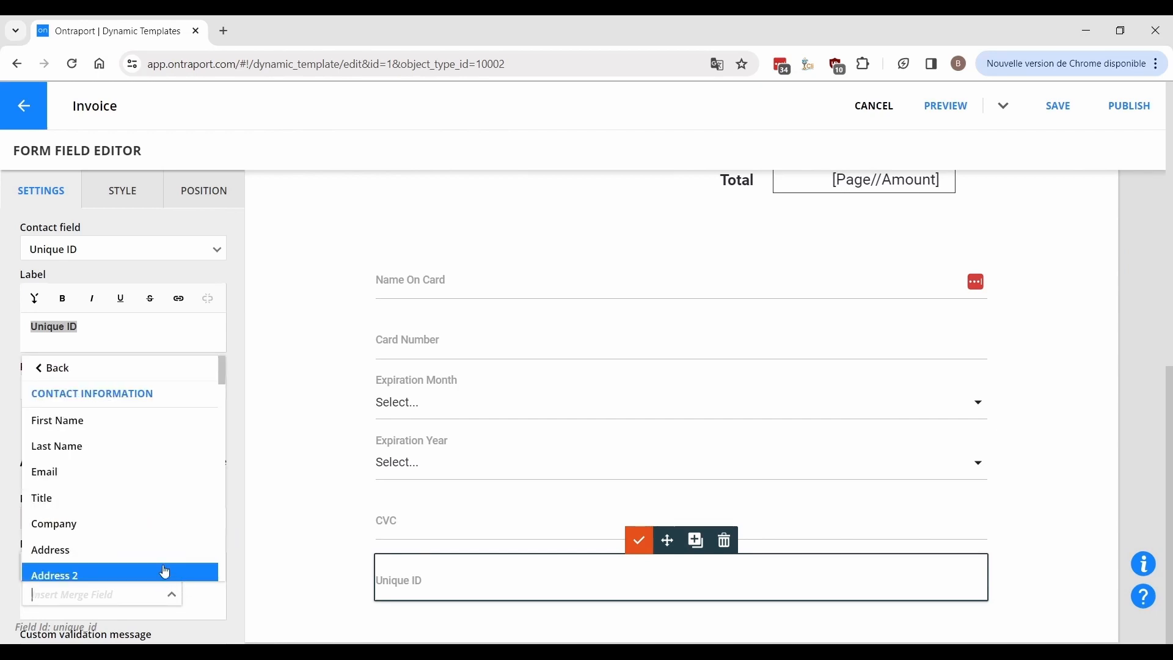
type("uni")
left_click(164, 567)
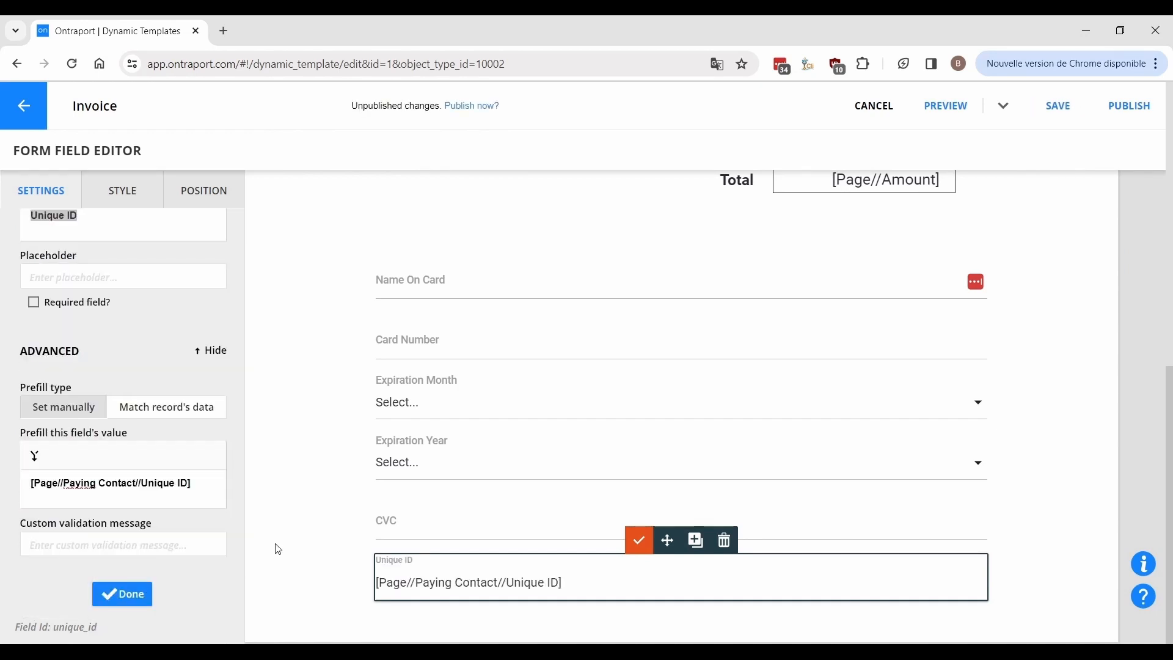
left_click(278, 549)
Add a Paying Invoice >> Status field to the payment form.
left_click_drag(176, 275, 517, 559)
left_click(577, 350)
type("paying")
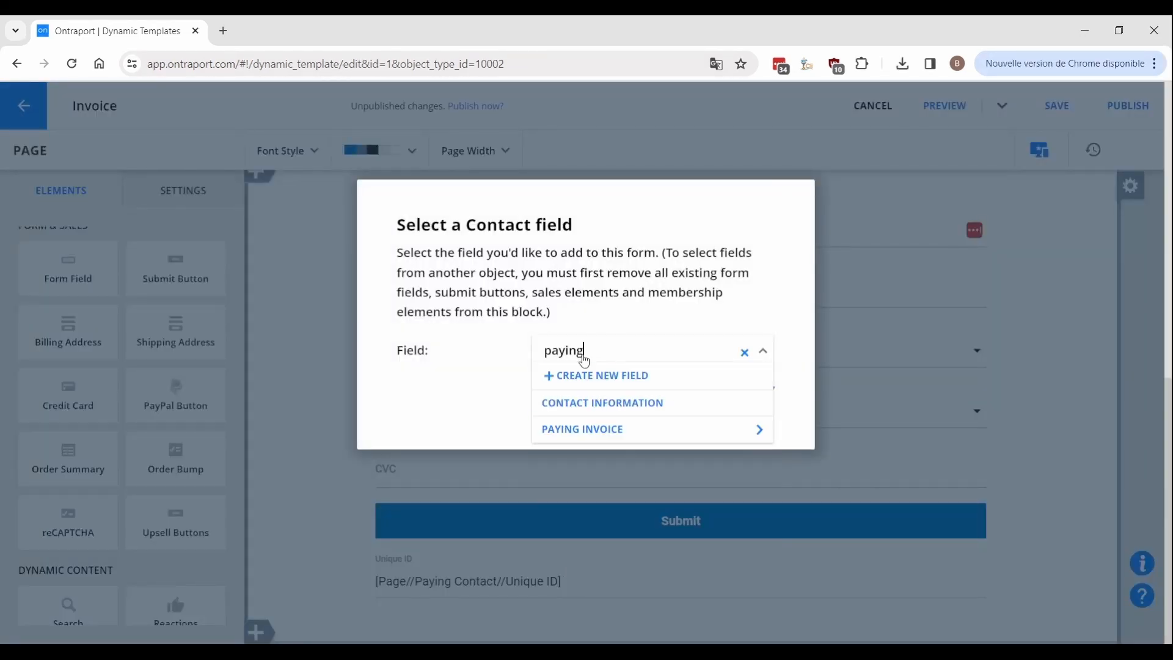
left_click(625, 430)
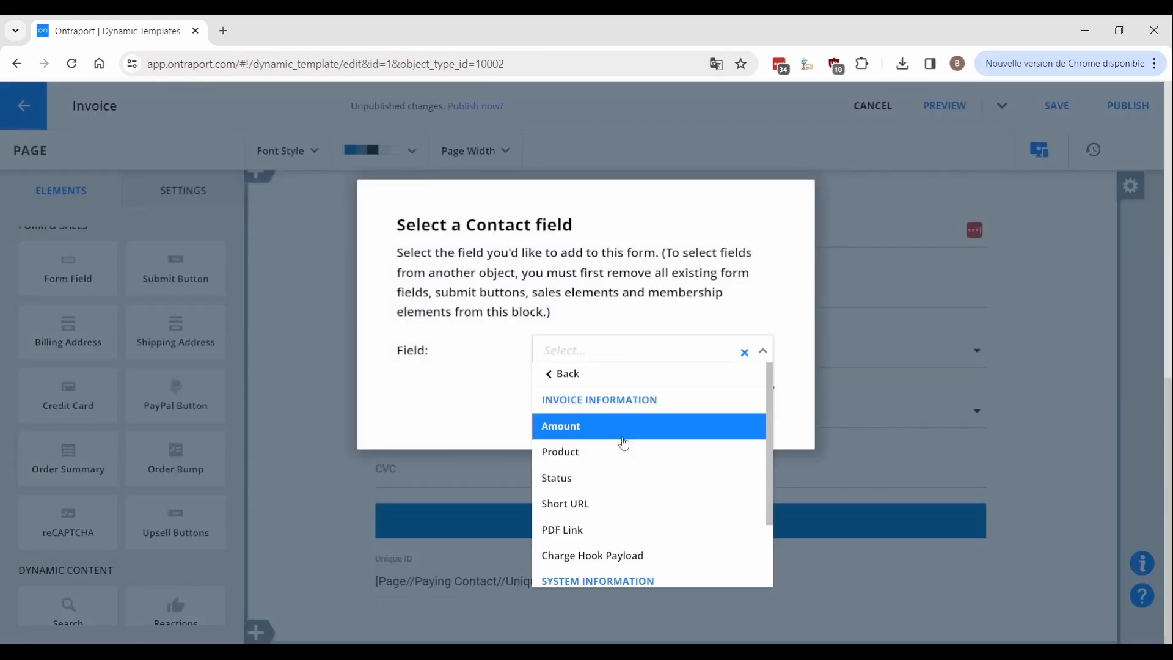
left_click(611, 479)
left_click(756, 391)
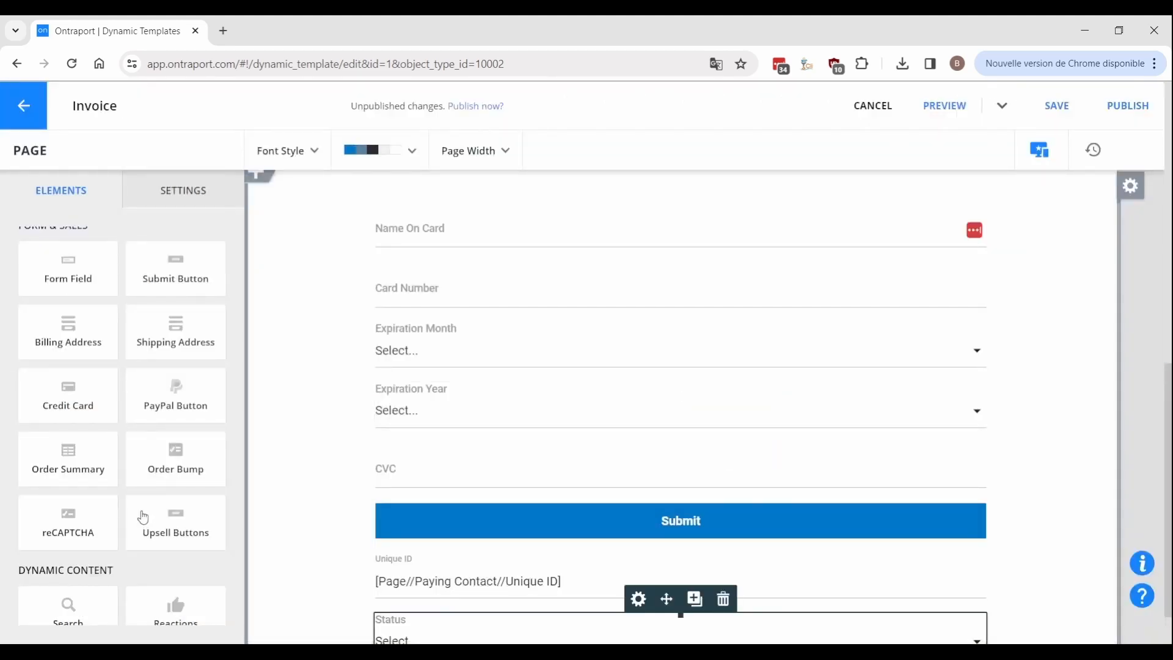
Default the Status field to Charge Invoice with all dropdown options hidden.
left_click(207, 422)
left_click(151, 489)
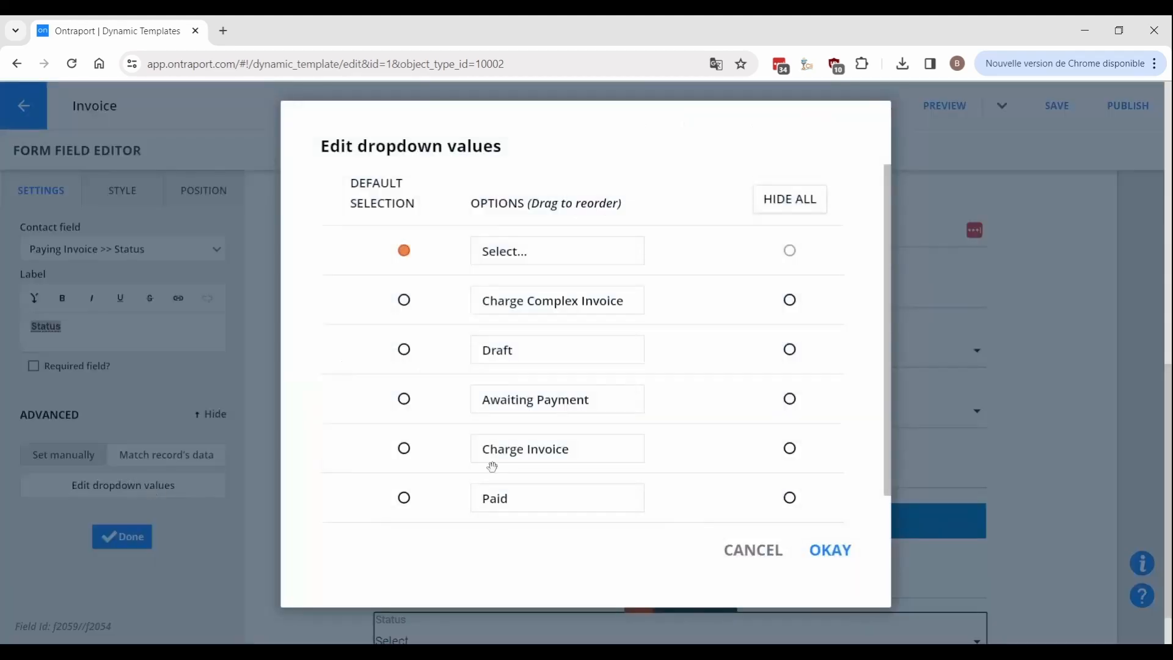
left_click(404, 448)
left_click(790, 199)
left_click(832, 551)
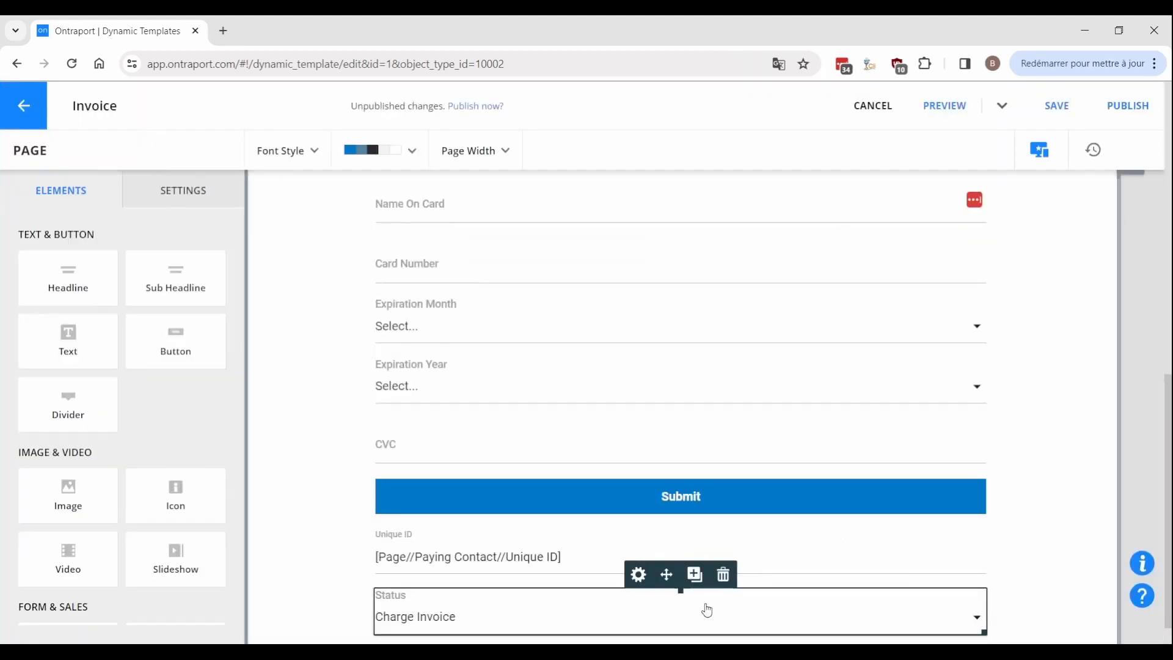
Add a Paying Invoice >> Unique ID field to the form.
left_click(694, 575)
left_click(589, 361)
type("payin")
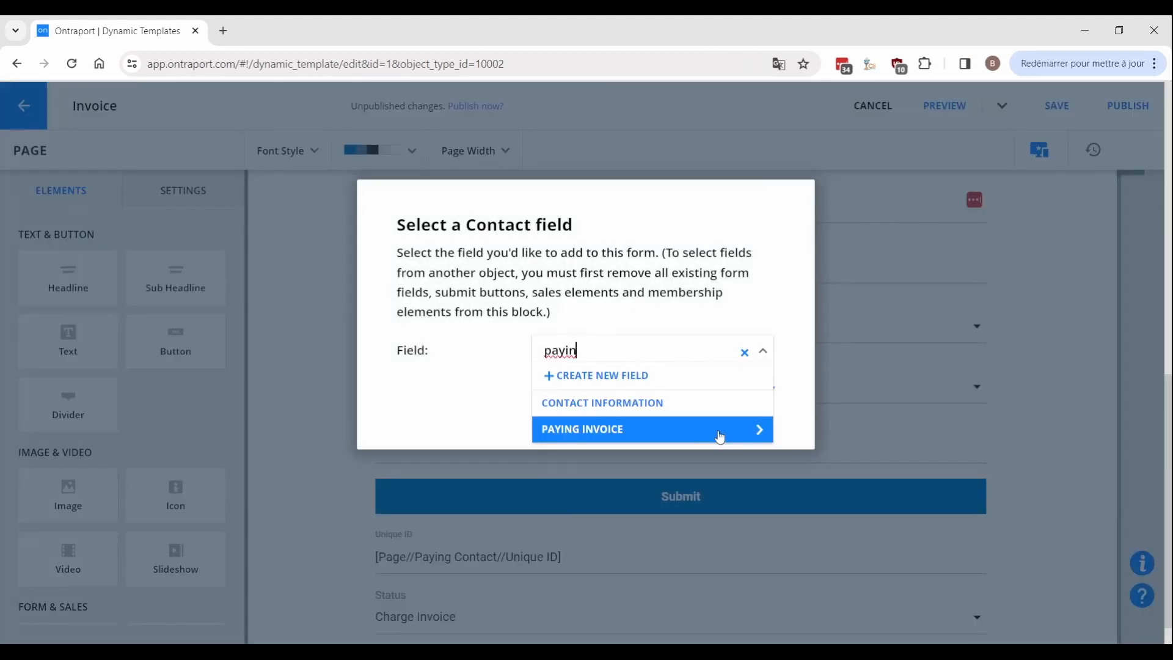
left_click(720, 431)
type("uni")
left_click(696, 428)
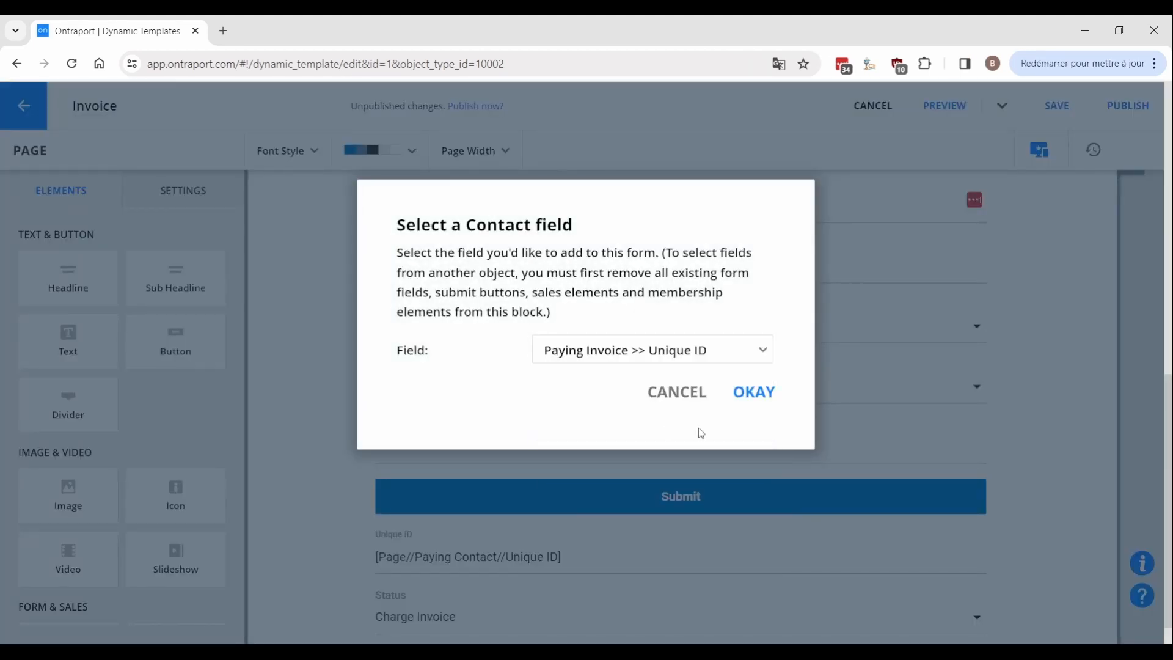
left_click(739, 397)
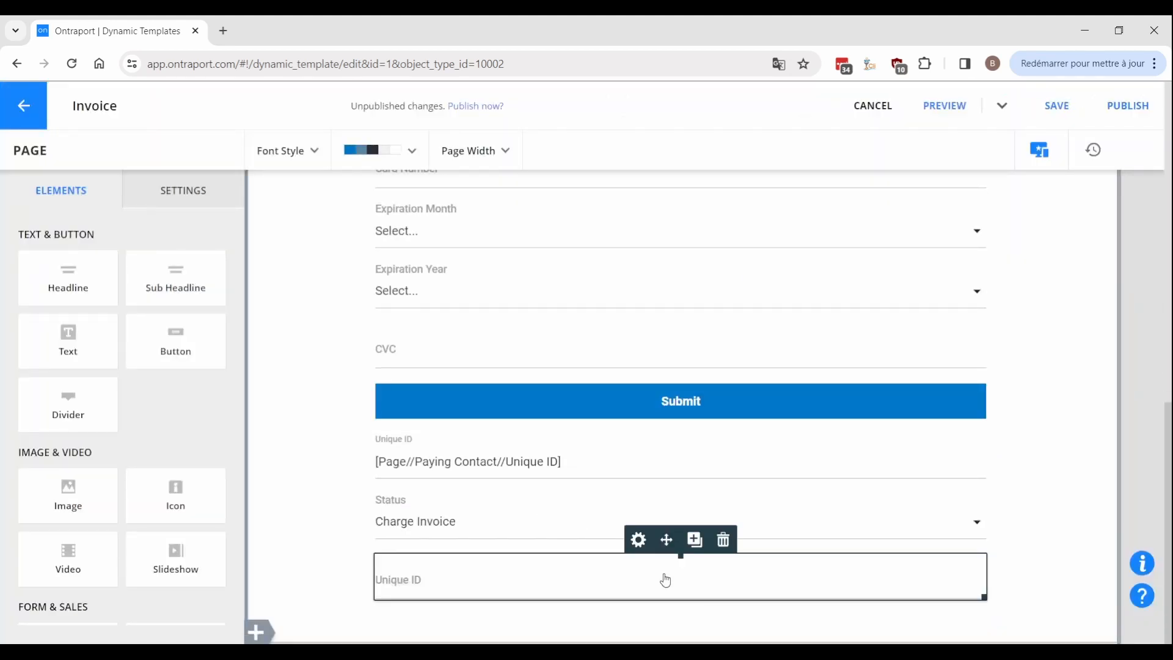
Prefill the new field with the invoice's Unique ID merge field.
left_click(199, 533)
left_click(39, 456)
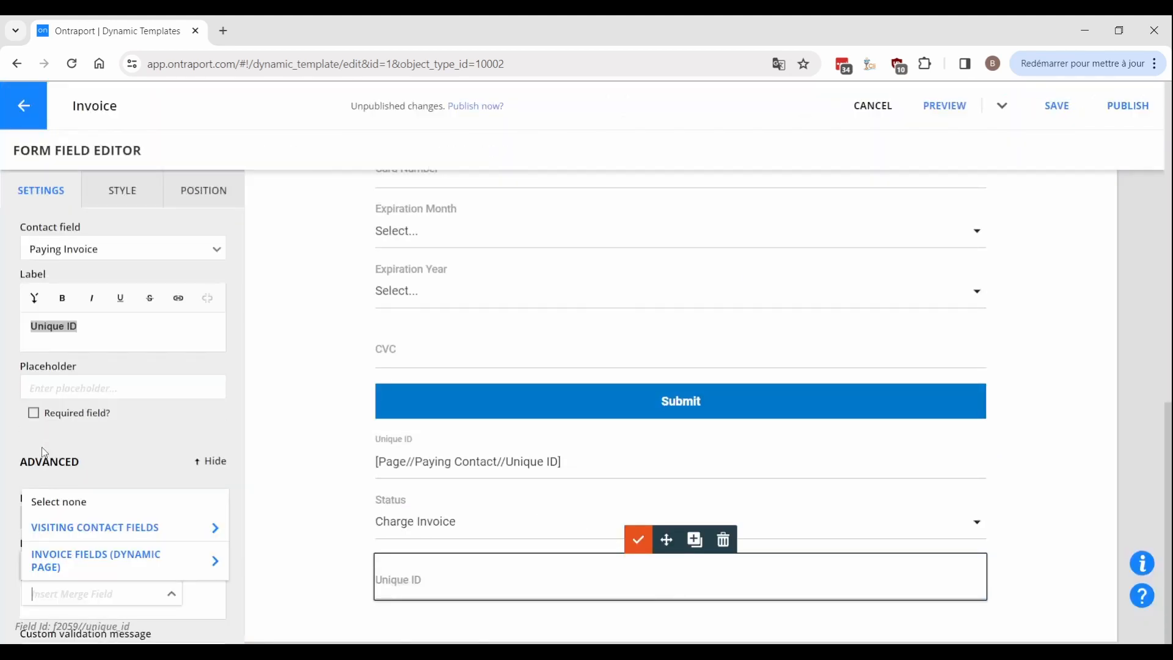
left_click(92, 558)
type("uni")
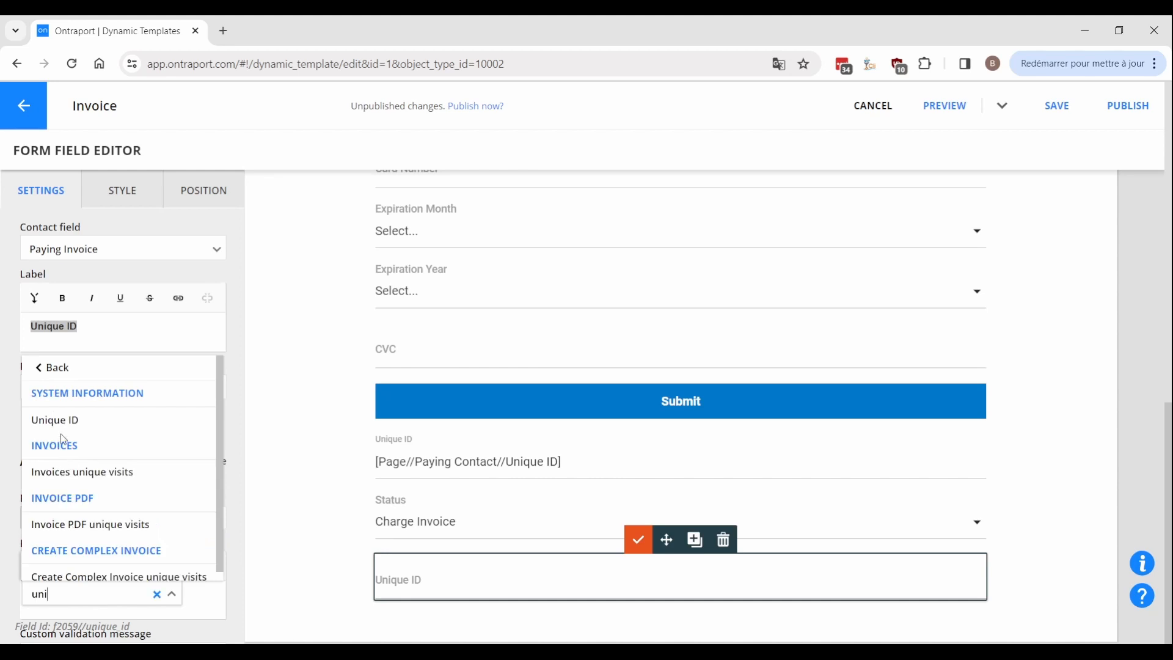
left_click(59, 430)
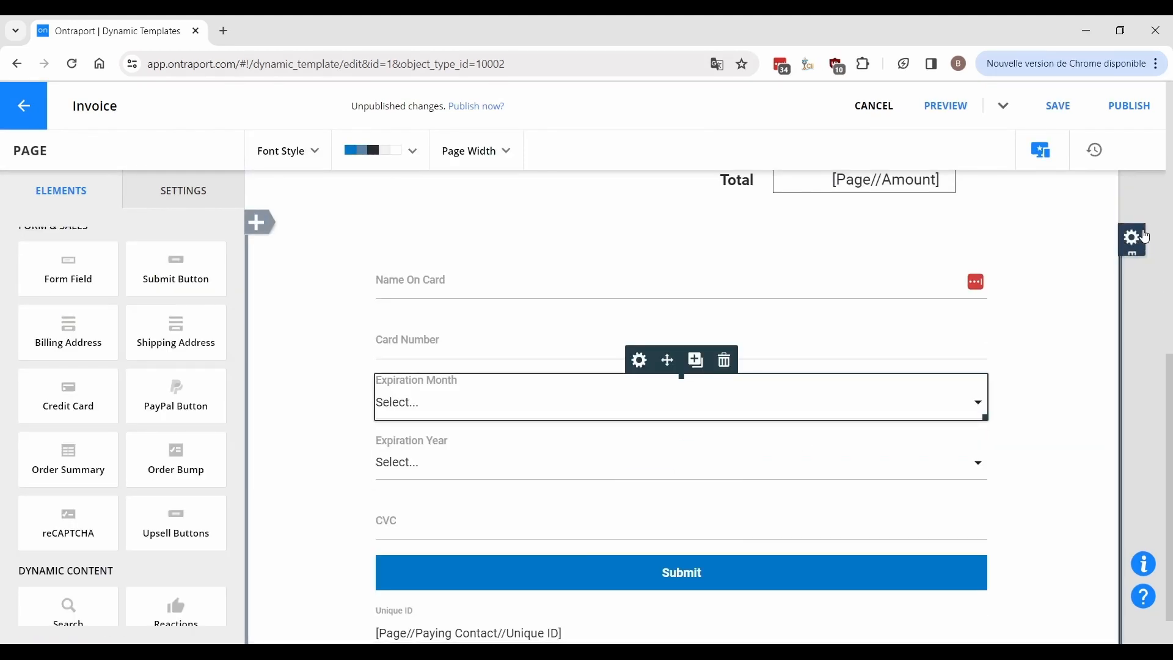
Make the payment form charge the Card Validation product.
left_click(1143, 237)
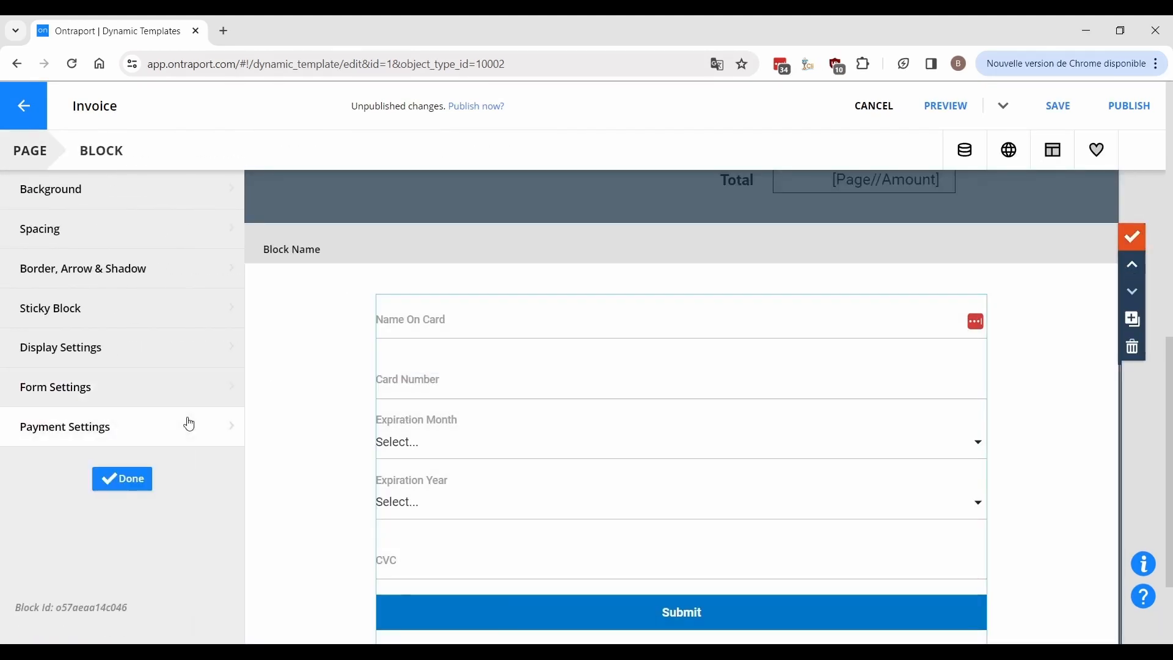
left_click(93, 425)
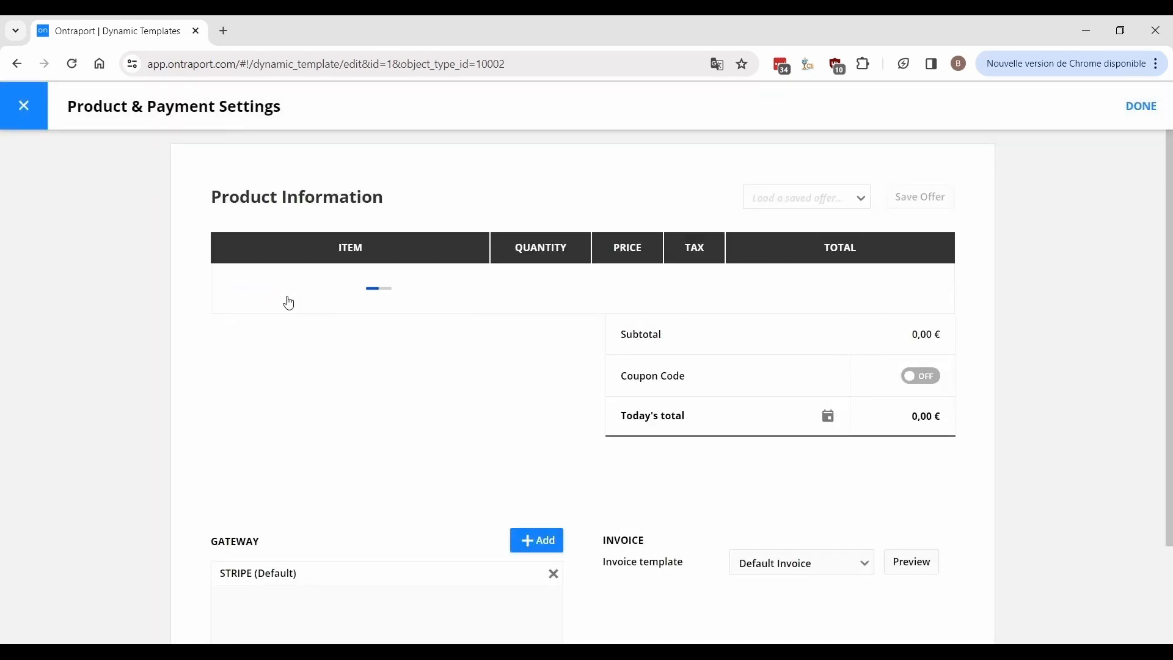
left_click(288, 302)
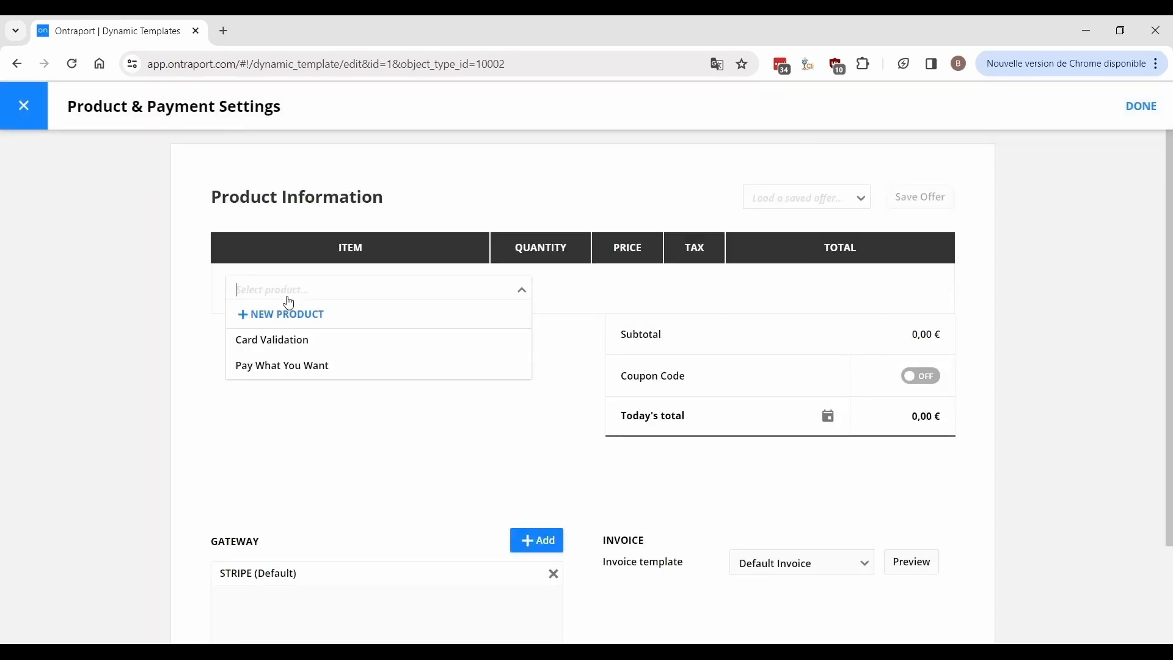
left_click(306, 347)
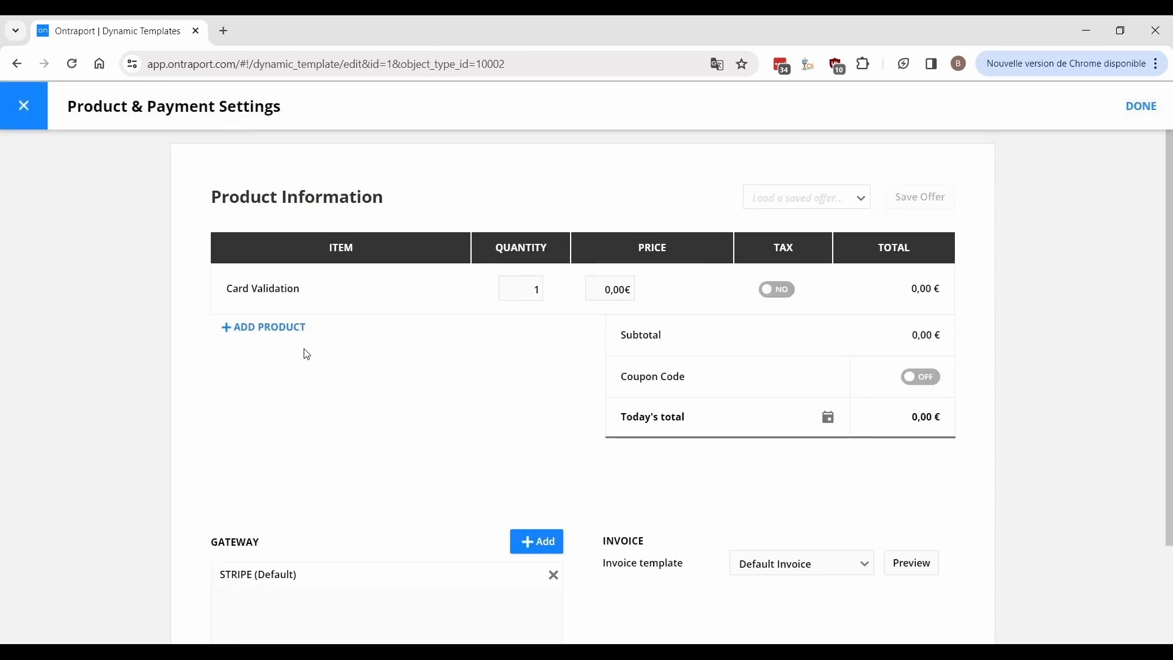
left_click(1143, 110)
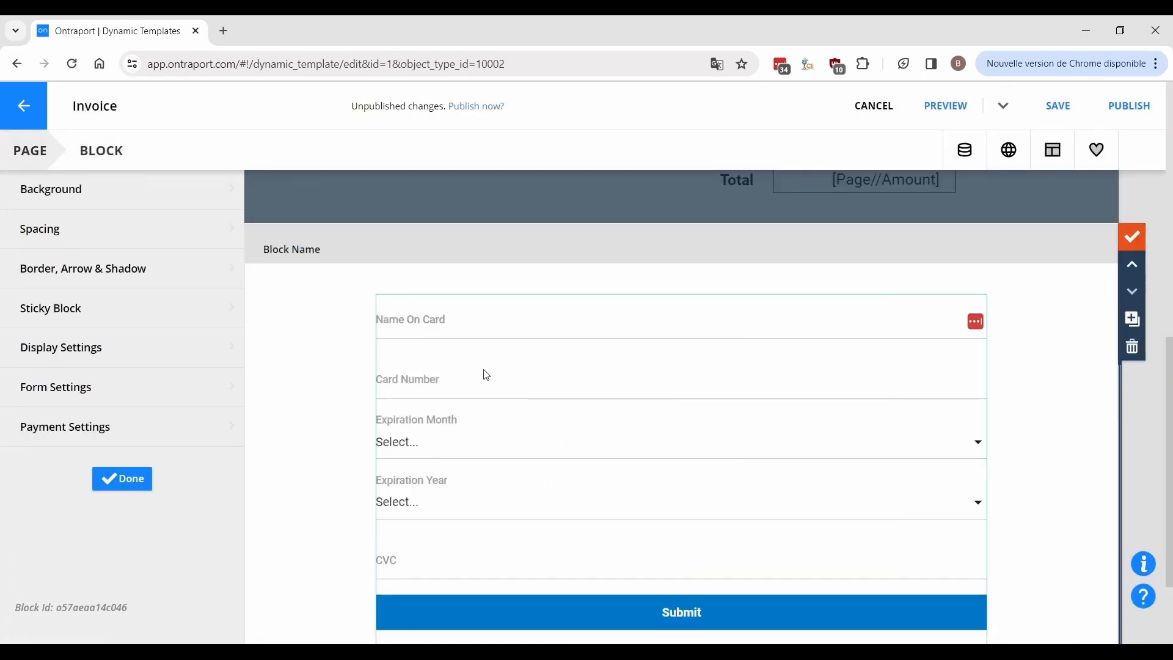
left_click(142, 492)
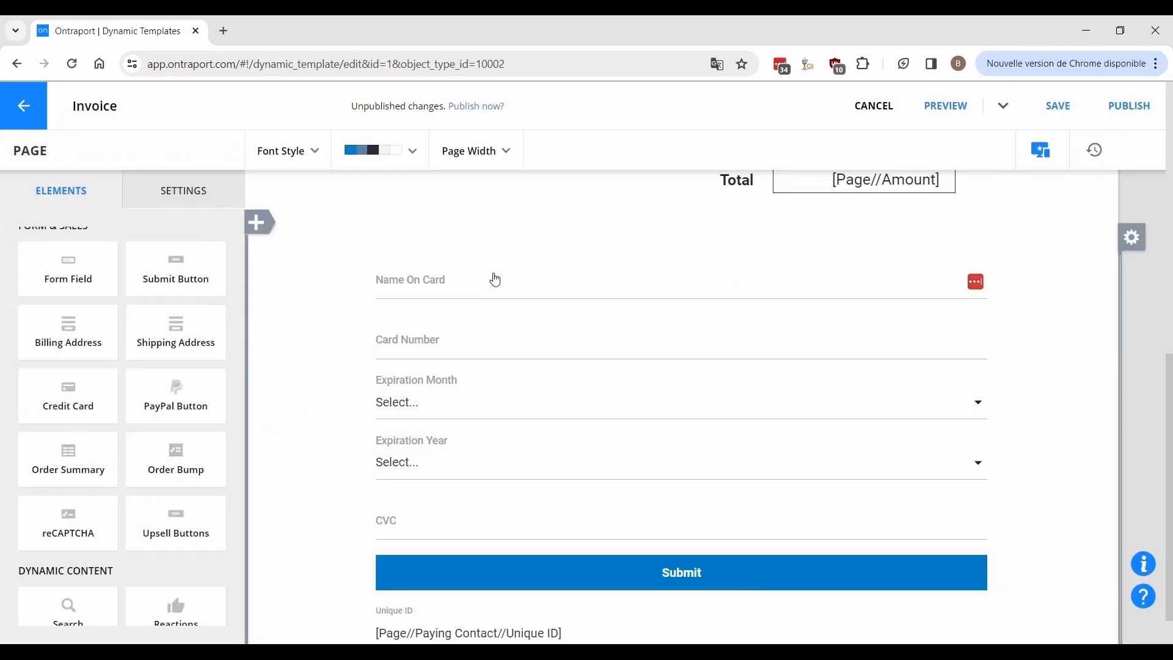
Check the page header's custom code holding the klikfx script and HideBlock/IfAnchor shortcodes.
left_click(179, 187)
left_click(153, 343)
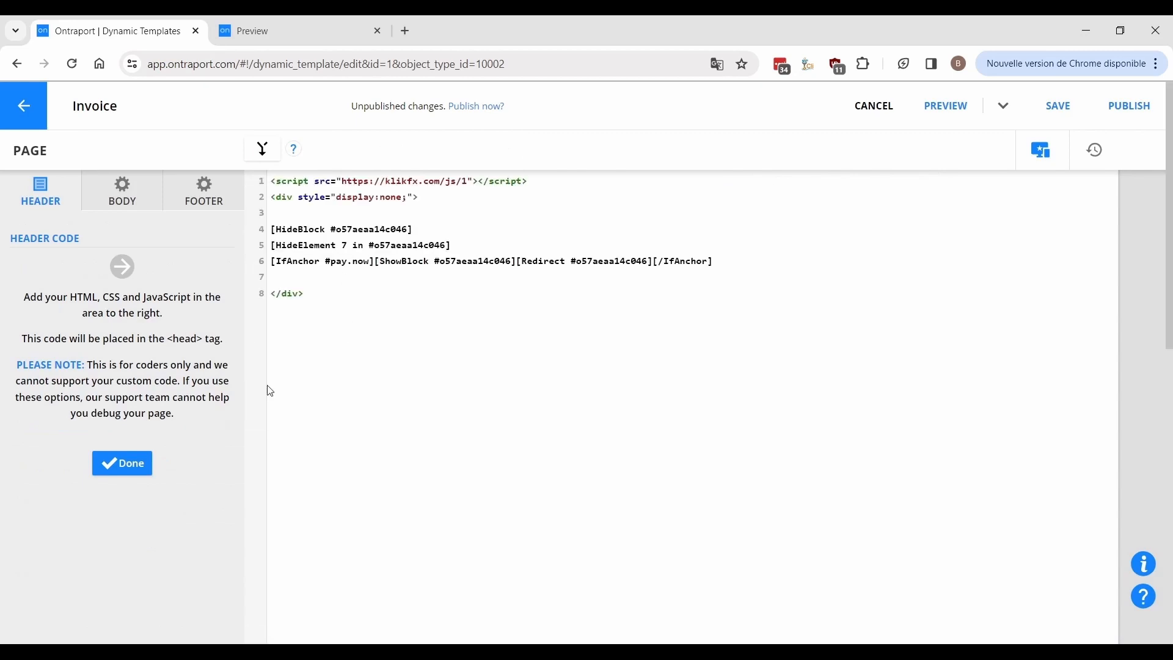
left_click(113, 465)
Set the payment form to redirect to the payment processing custom URL.
scroll(336, 367, "down", 5)
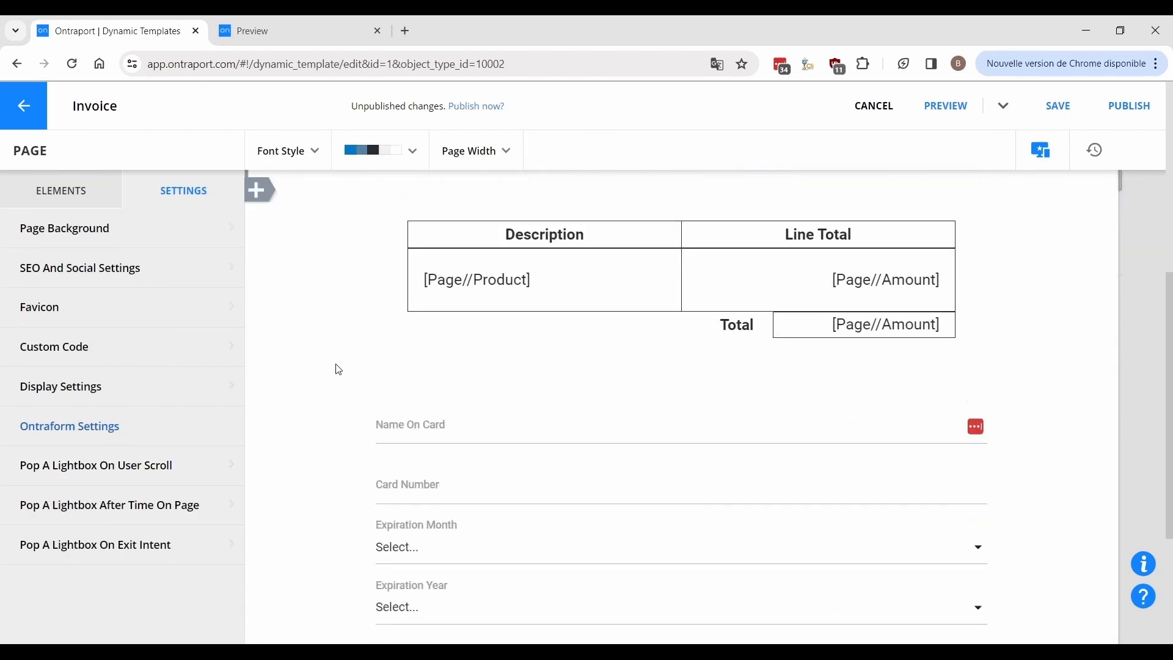
left_click(437, 350)
left_click(104, 387)
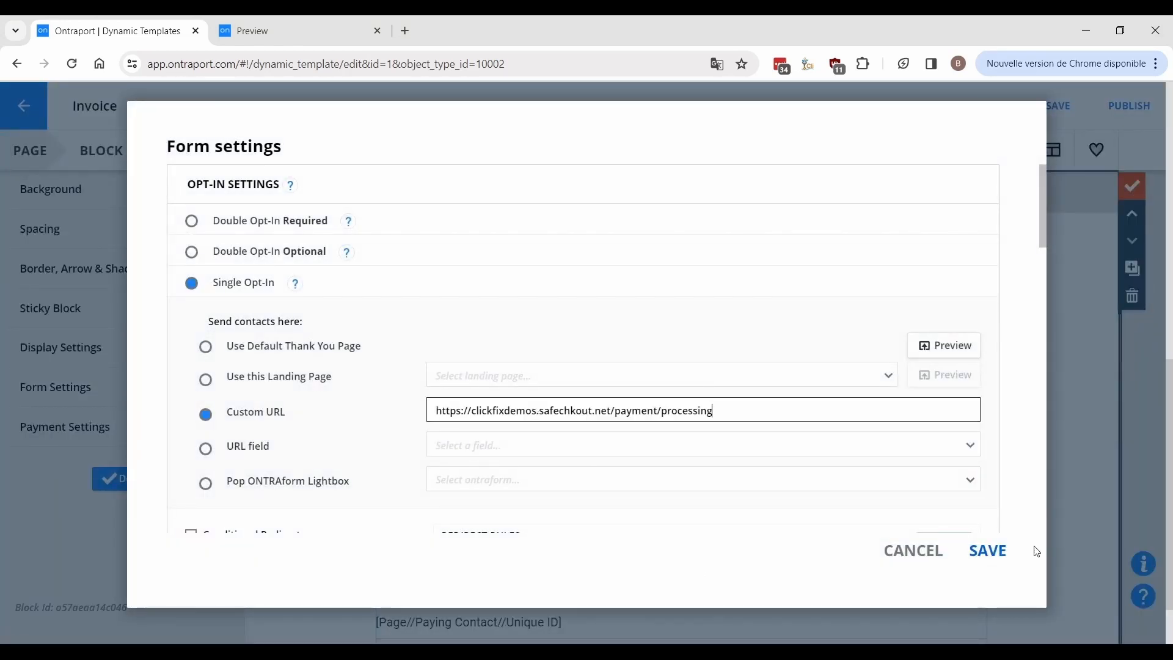
left_click(985, 552)
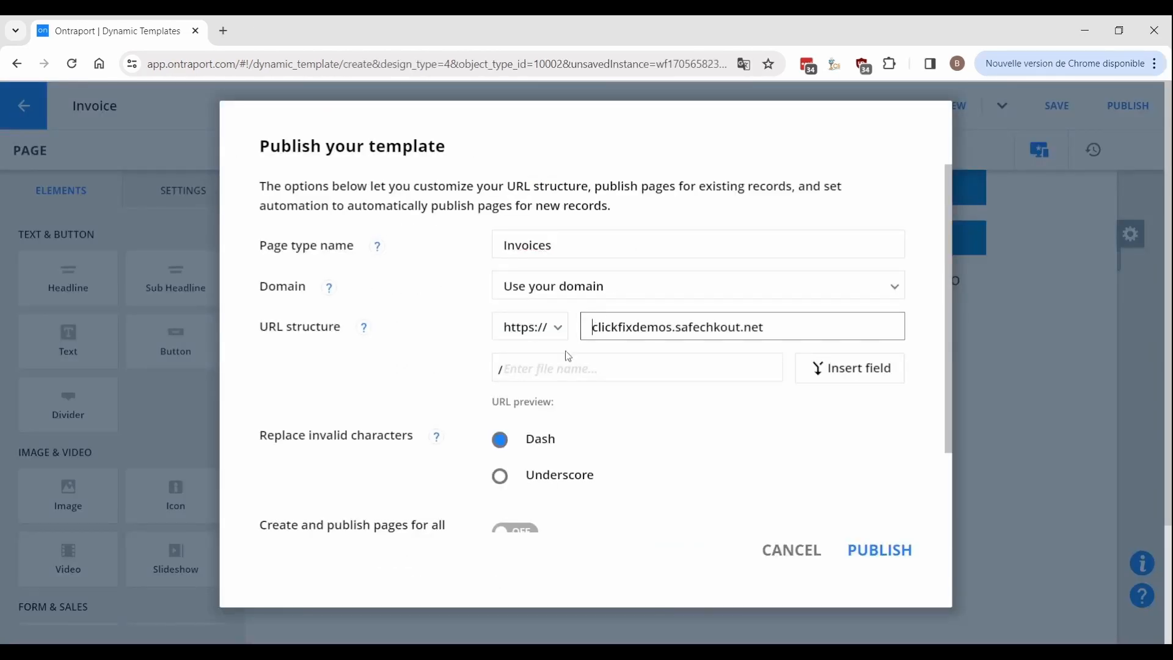
Publish the Invoice template at /invoice-[ID] and select it in the Dynamic Templates list.
scroll(544, 446, "down", 2)
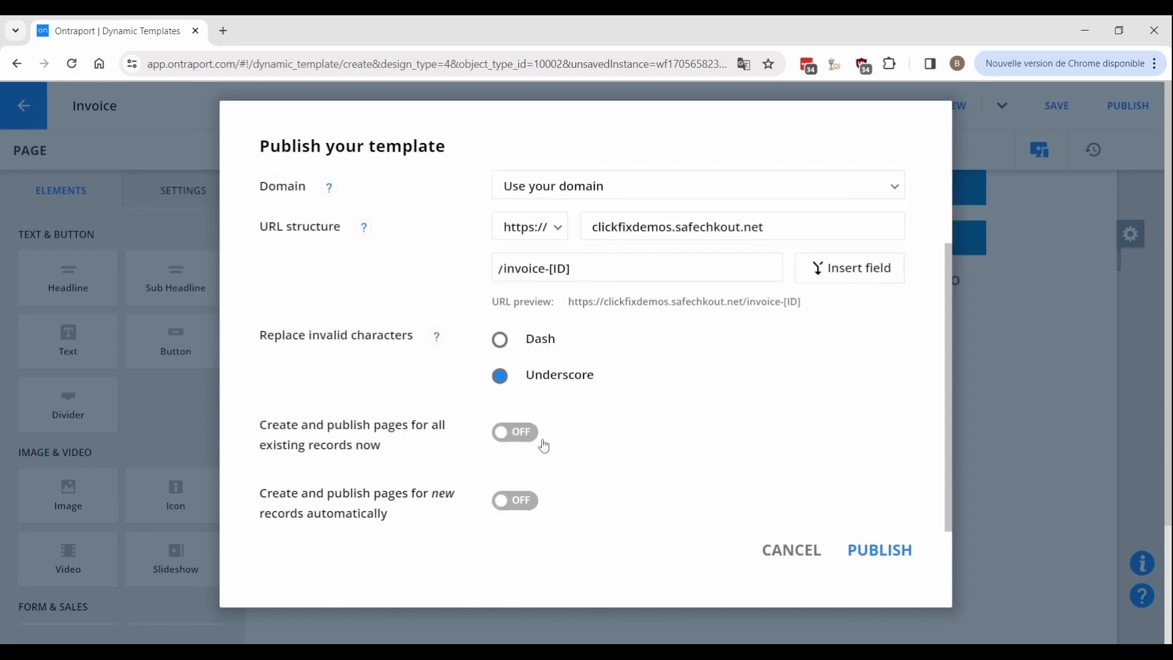
left_click(867, 559)
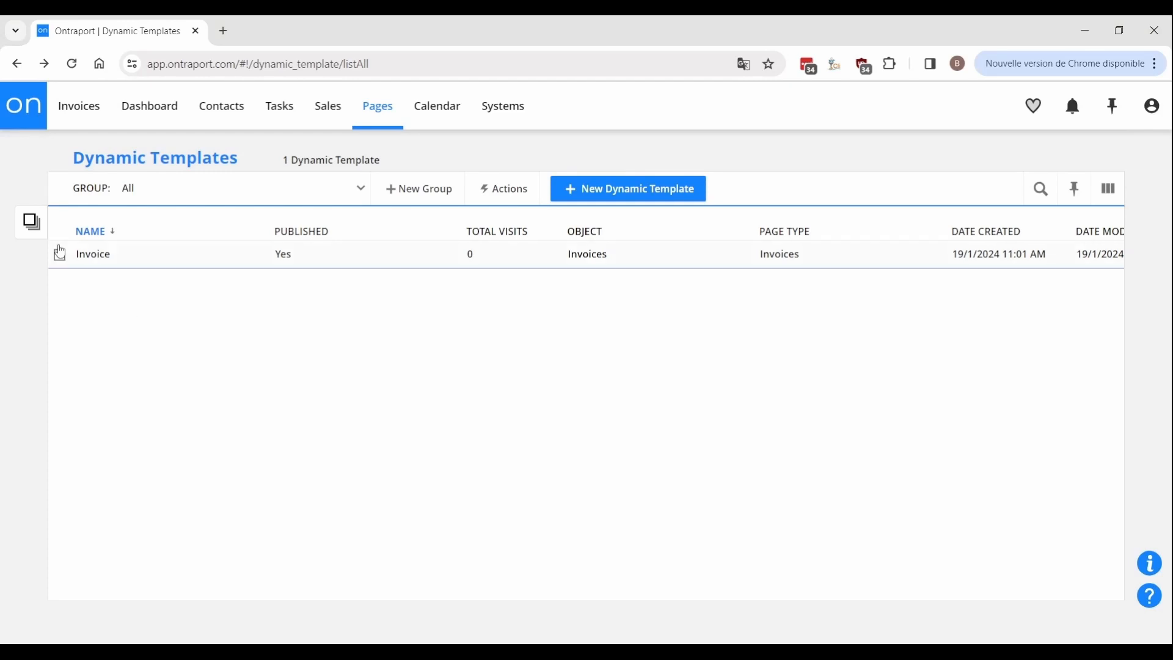
left_click(60, 252)
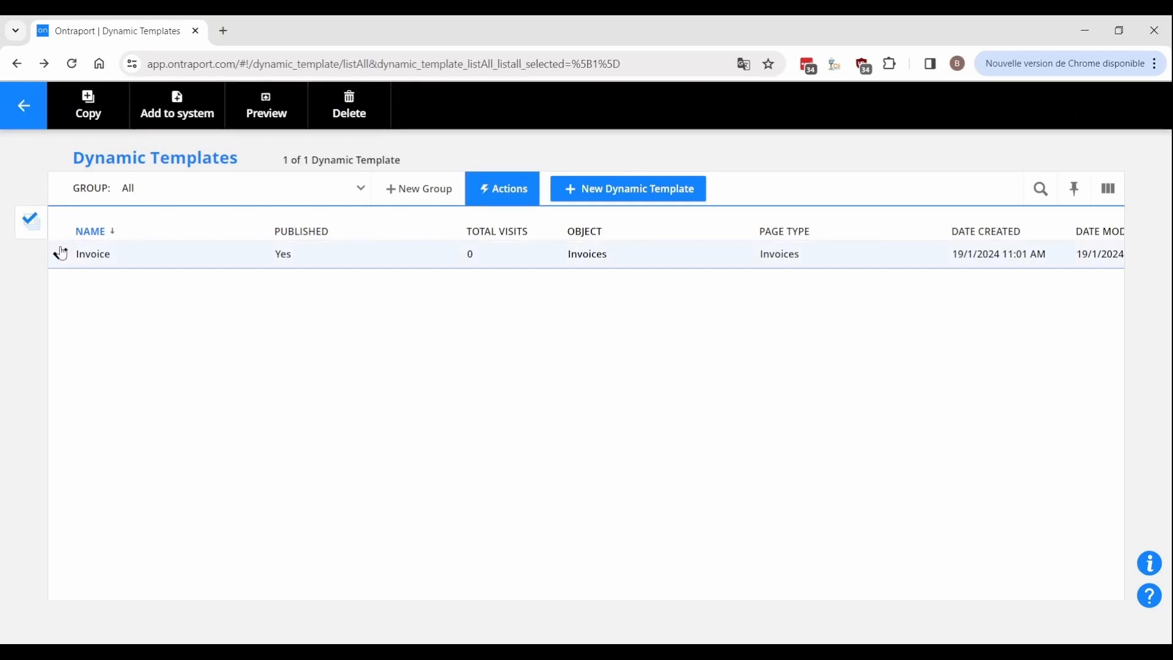
Copy the Invoice template and name the copy 'Invoice PDF'.
left_click(85, 117)
left_click(790, 319)
type("Invoice PDF")
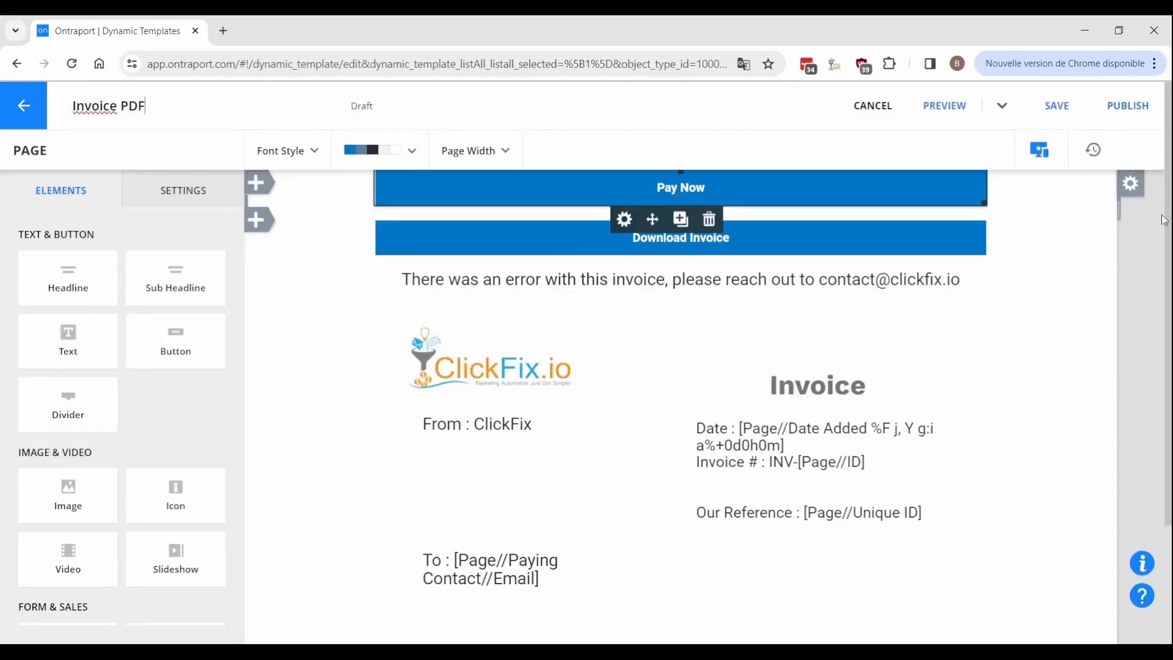
Delete the Pay Now, Download Invoice and error-message blocks, then start publishing the copy.
left_click(1138, 190)
left_click(1131, 293)
left_click(712, 322)
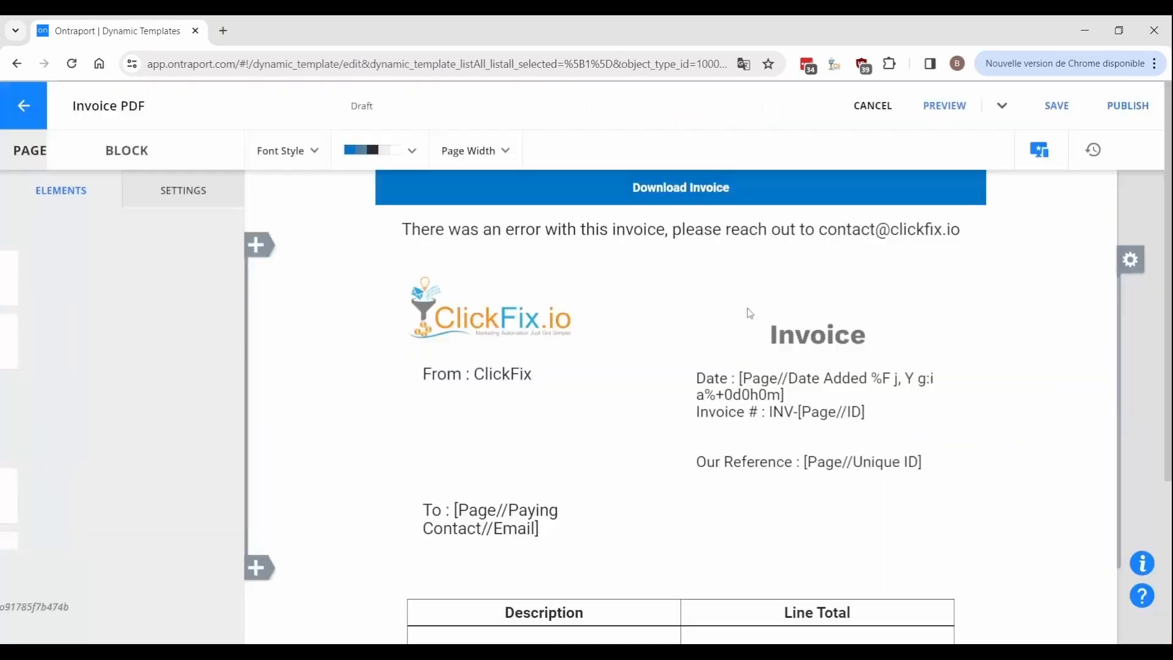
left_click(1130, 184)
left_click(1132, 294)
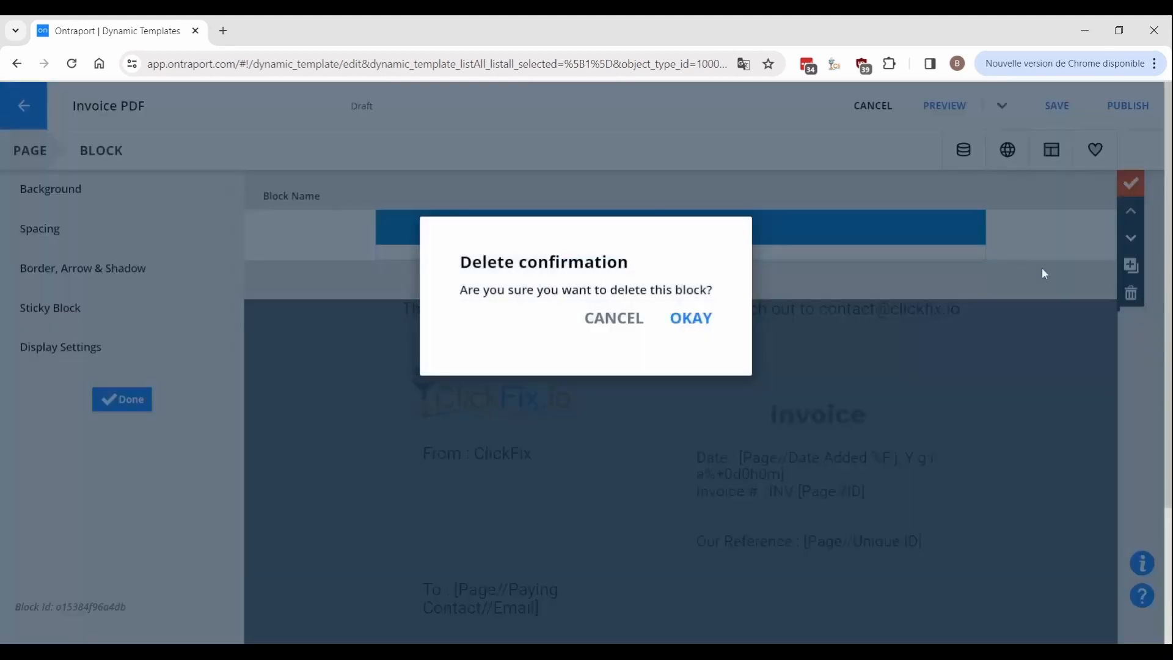
left_click(716, 318)
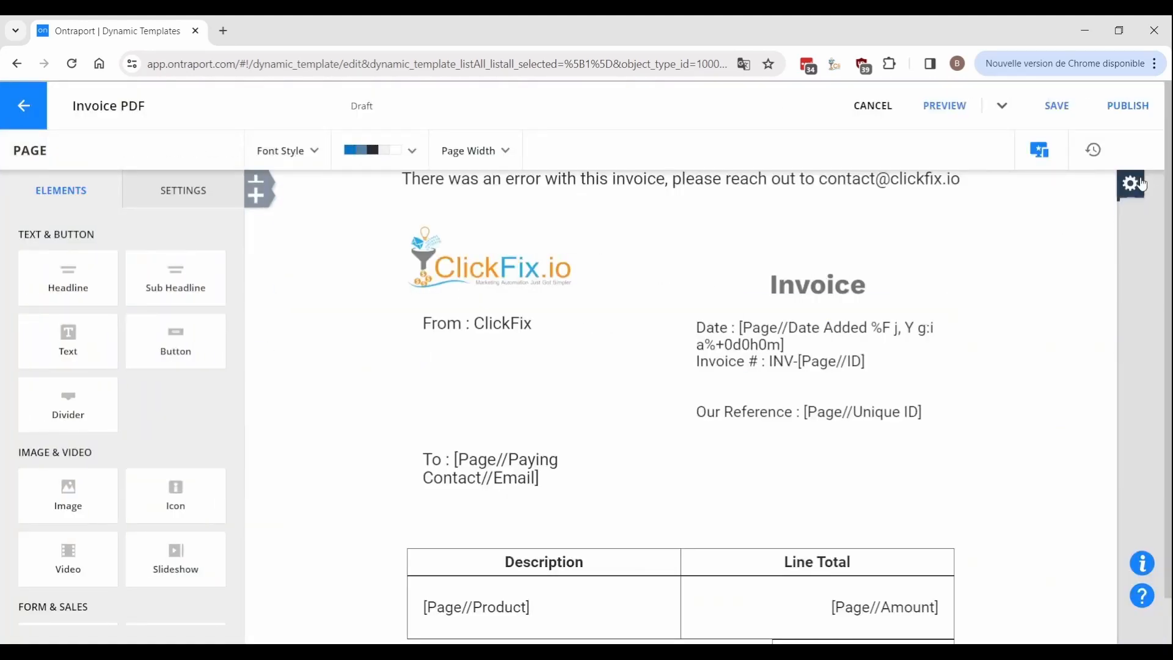
left_click(1138, 183)
left_click(1131, 293)
left_click(708, 323)
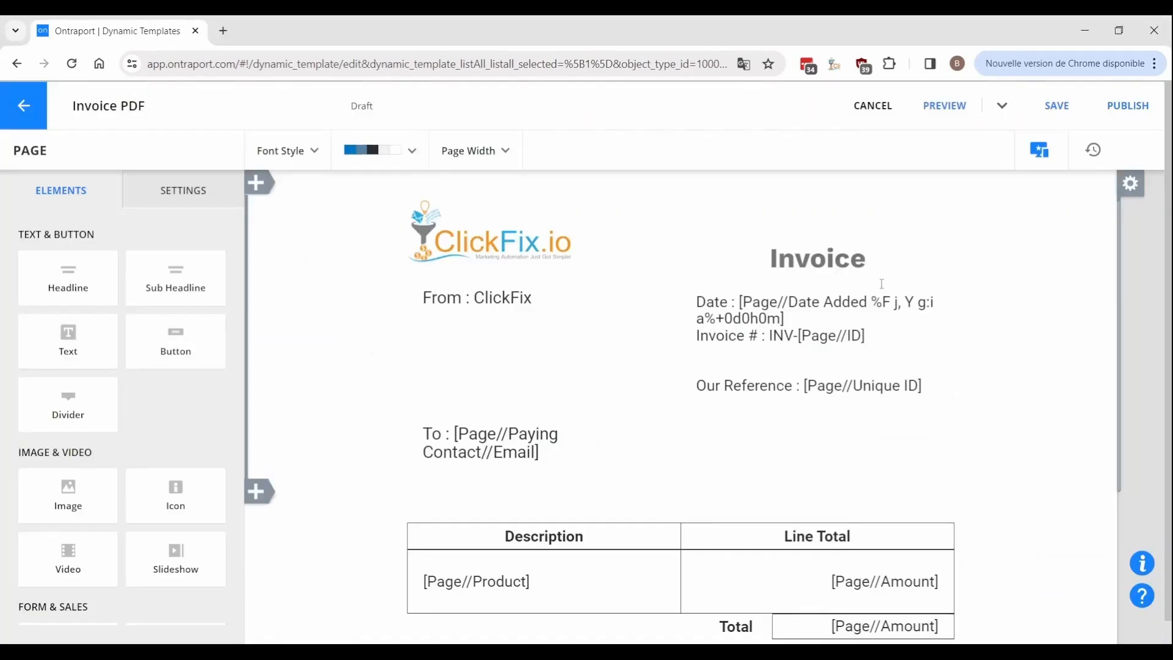
left_click(1128, 105)
left_click(596, 335)
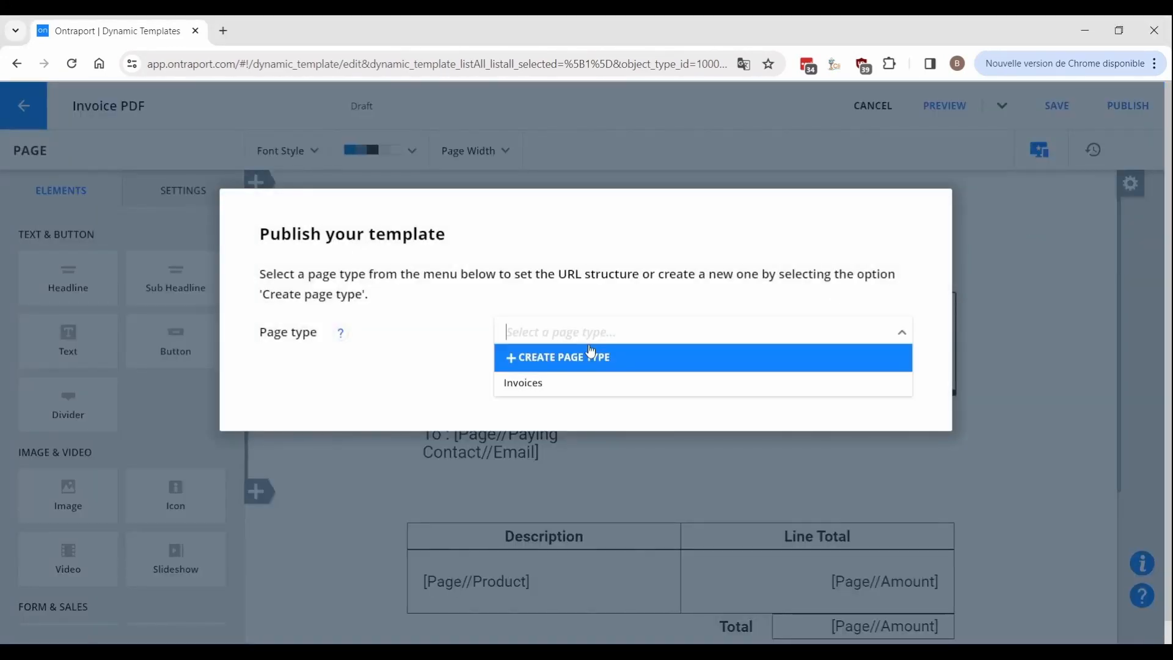
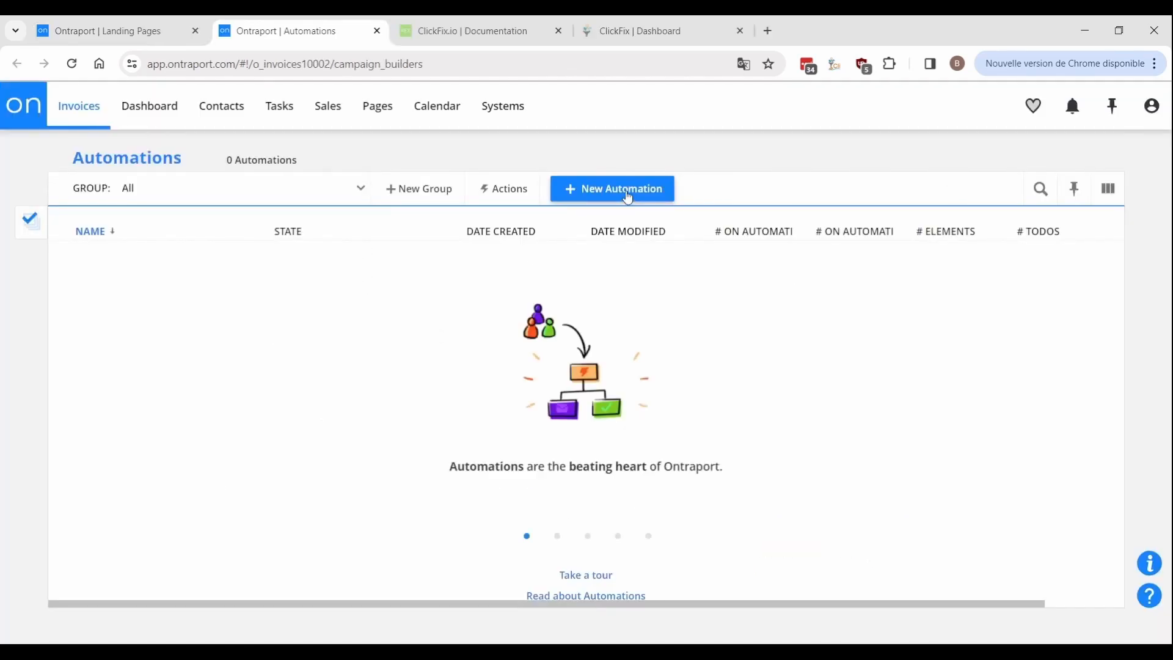
Create a new automation triggered when an invoice is created.
left_click(627, 195)
left_click(727, 292)
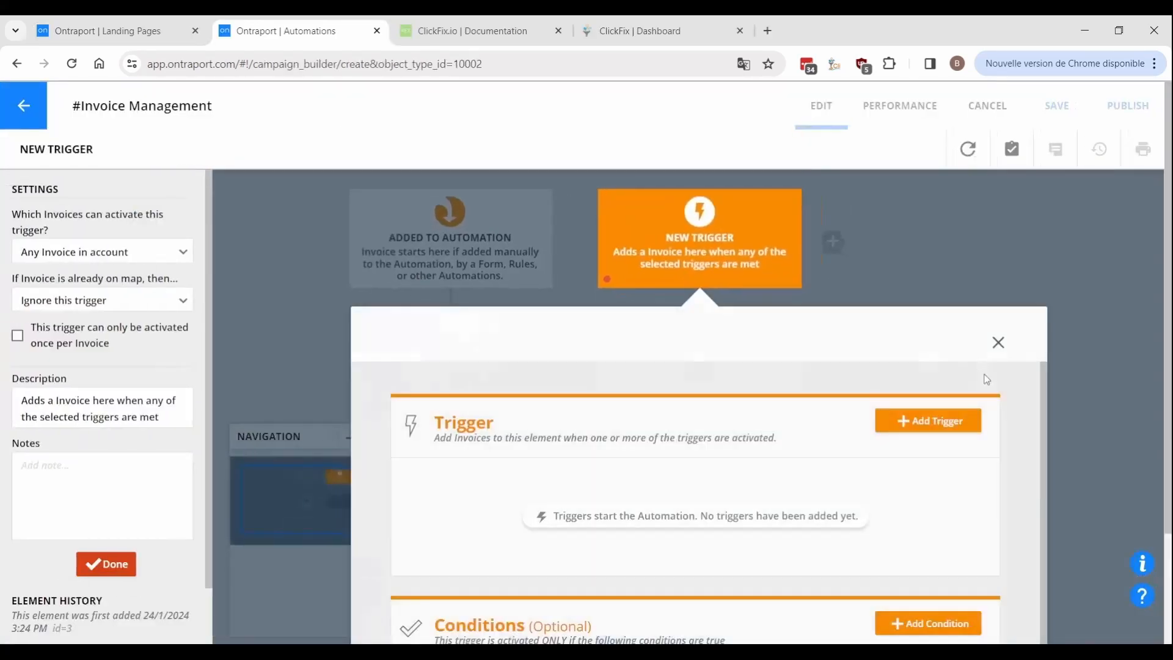
left_click(910, 429)
left_click(801, 228)
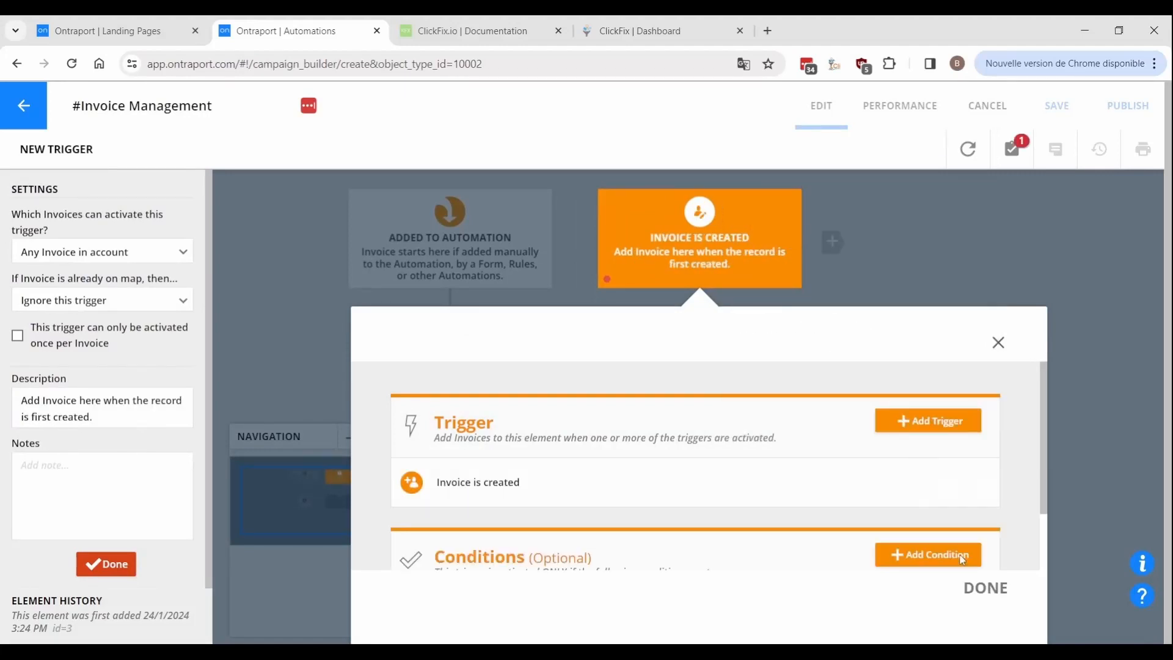
left_click(997, 596)
Add a Status Equal To Paid condition, then another condition on its Yes branch.
left_click(865, 473)
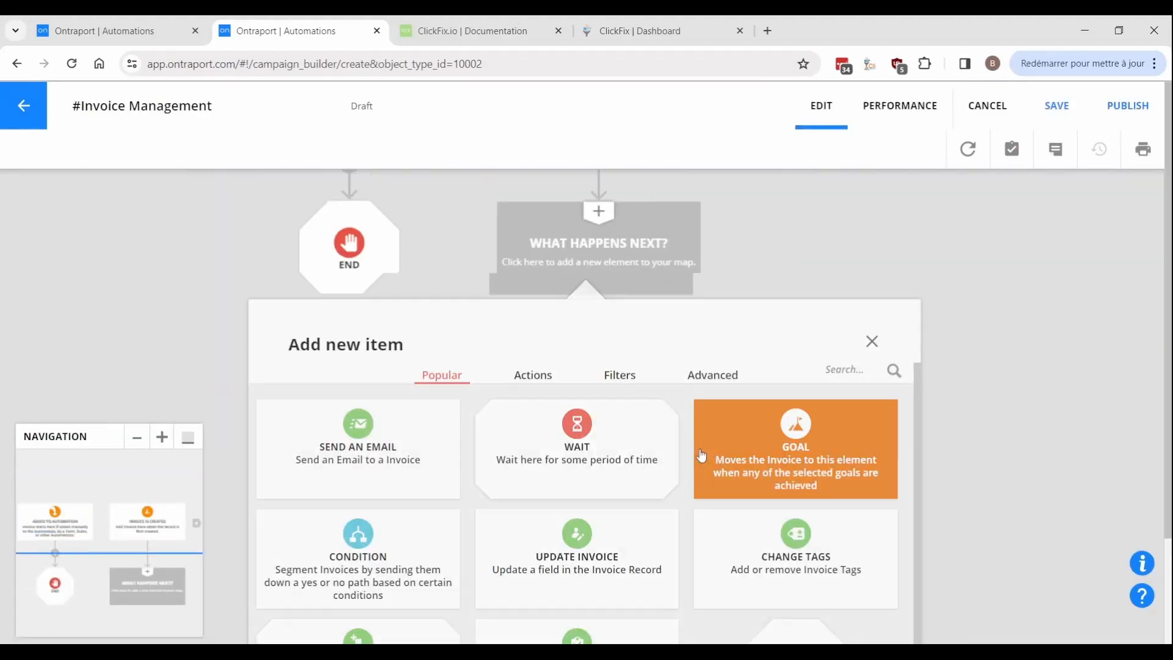
left_click(332, 600)
left_click(870, 440)
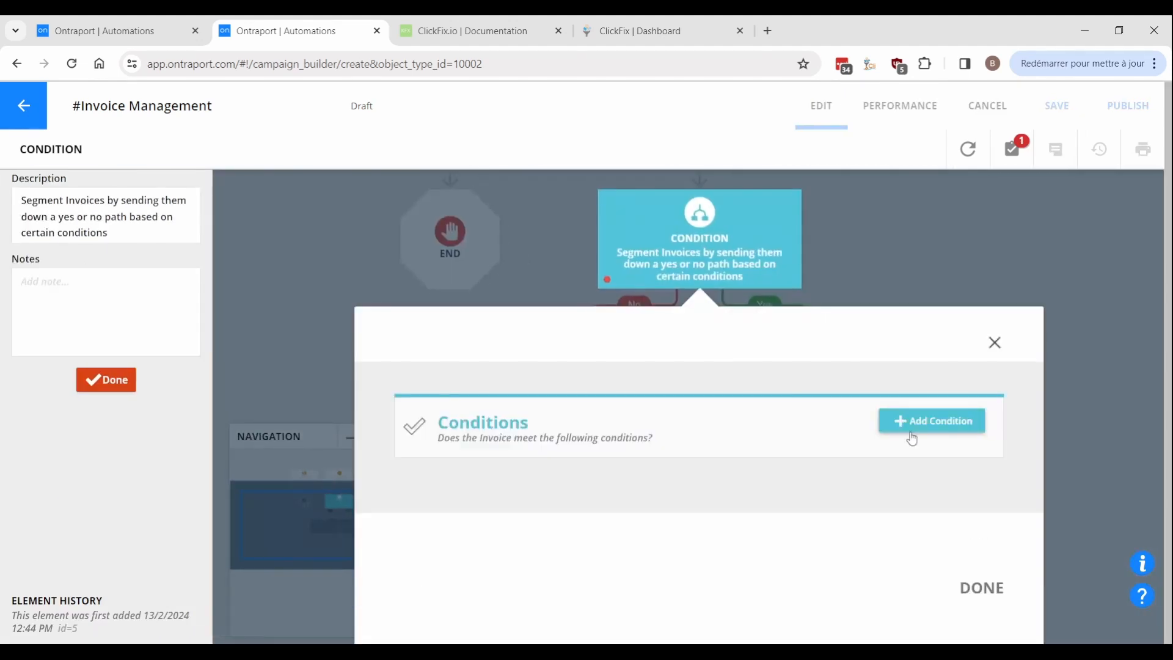
left_click(911, 437)
left_click(836, 302)
left_click(827, 497)
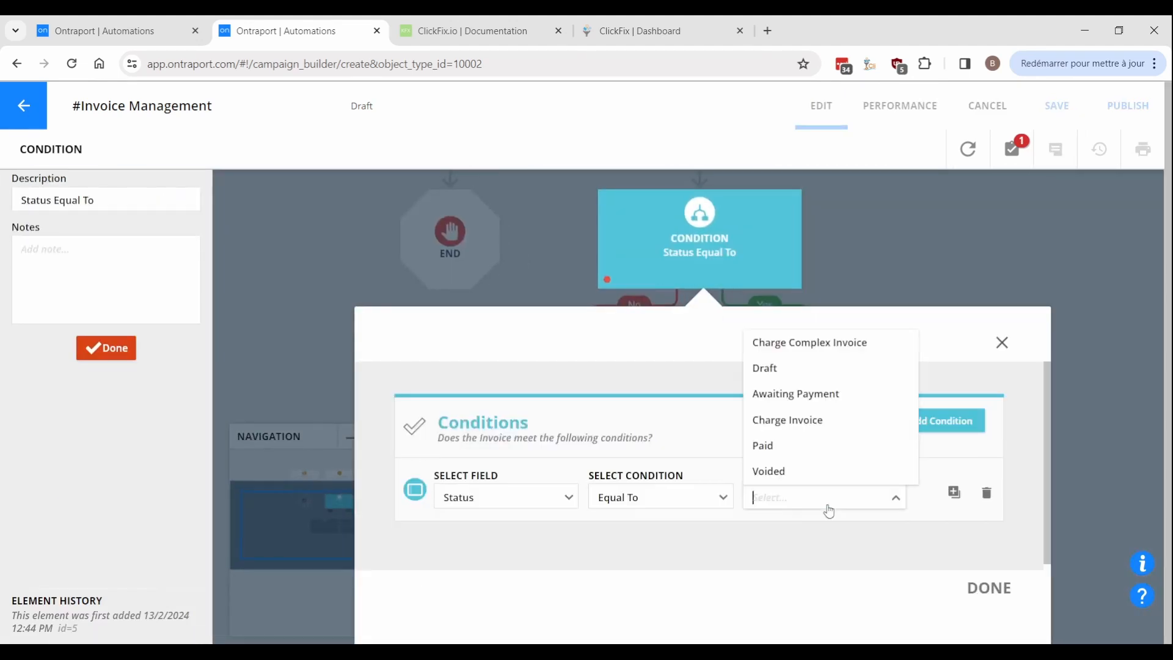
left_click(794, 446)
left_click(982, 589)
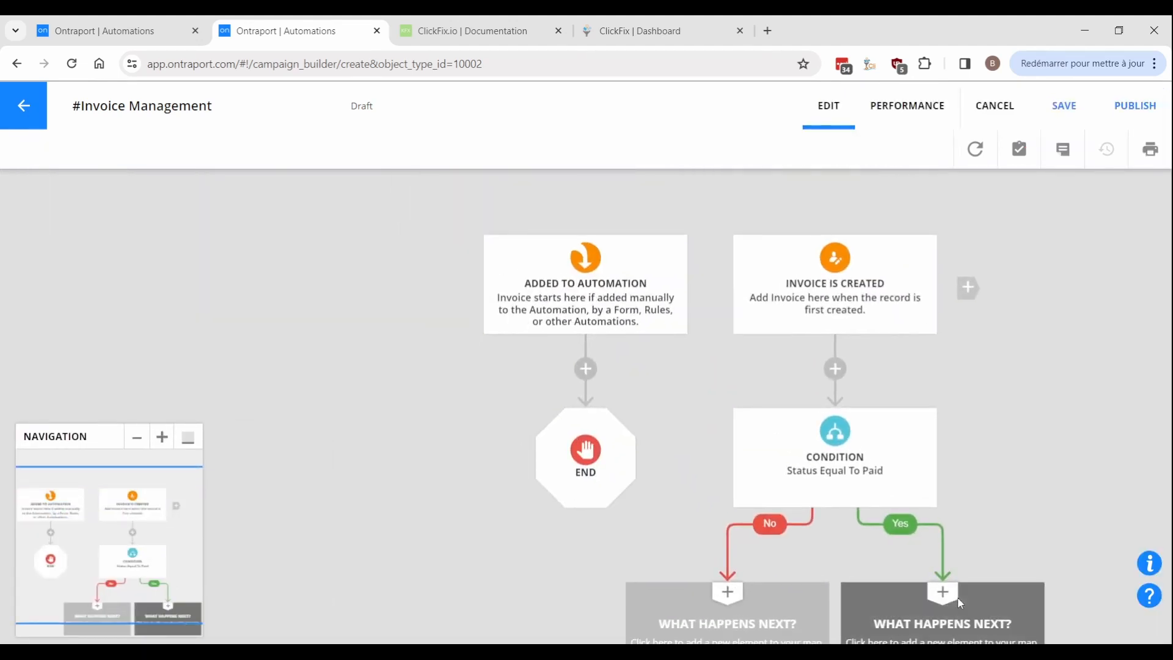
left_click(981, 602)
left_click(399, 560)
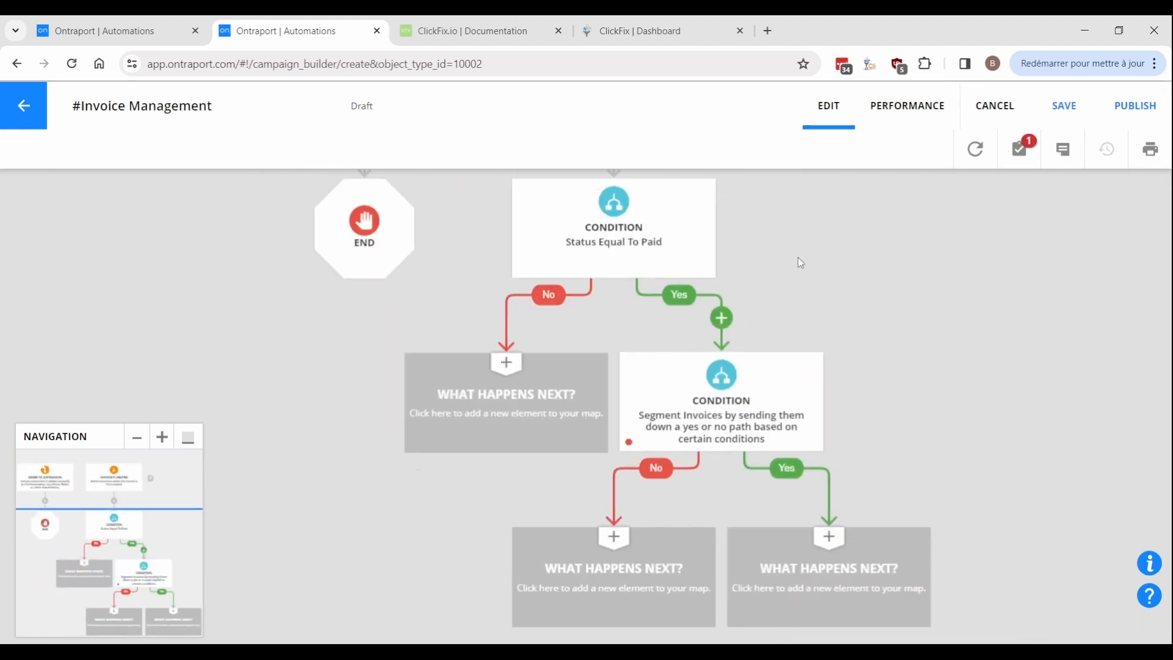
Set the new condition to Product Equal To Product A.
left_click(743, 416)
left_click(935, 427)
left_click(833, 303)
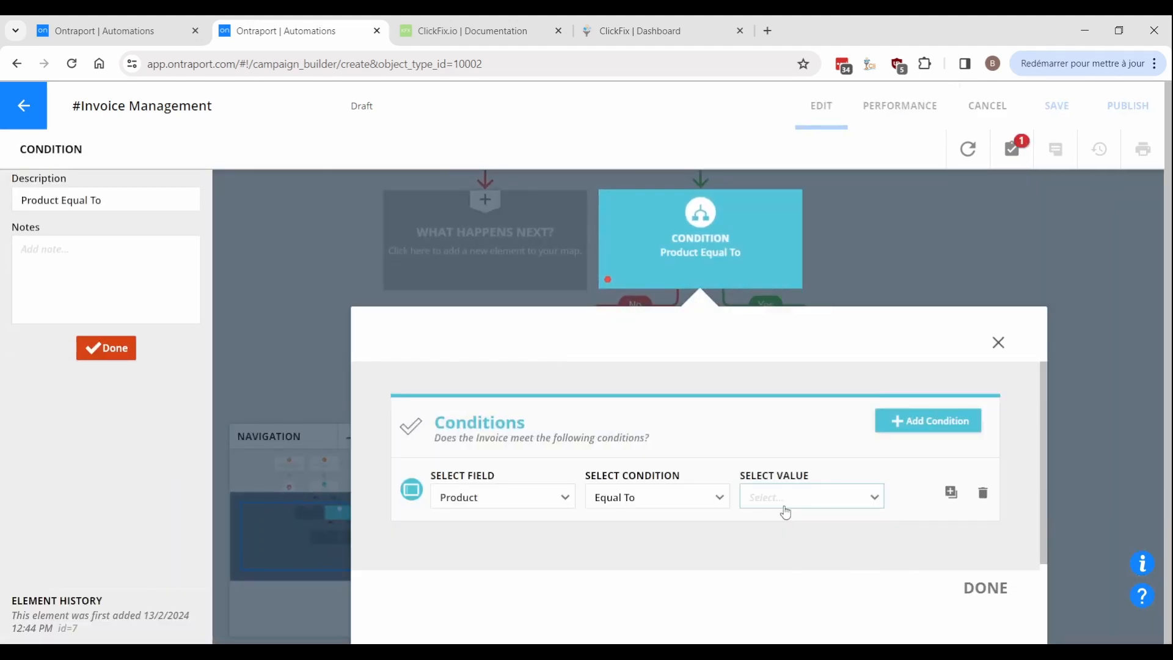
left_click(811, 496)
left_click(775, 521)
left_click(986, 589)
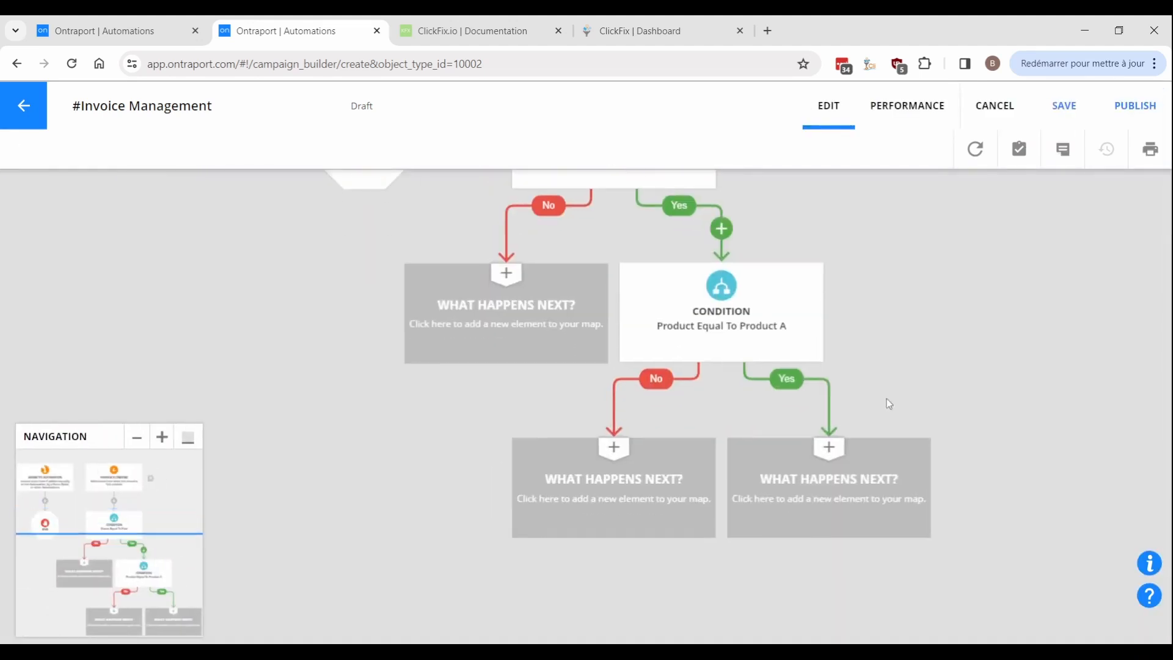
Copy that condition onto its No branch as a Product Equal To Product B check.
left_click_drag(635, 290, 611, 496)
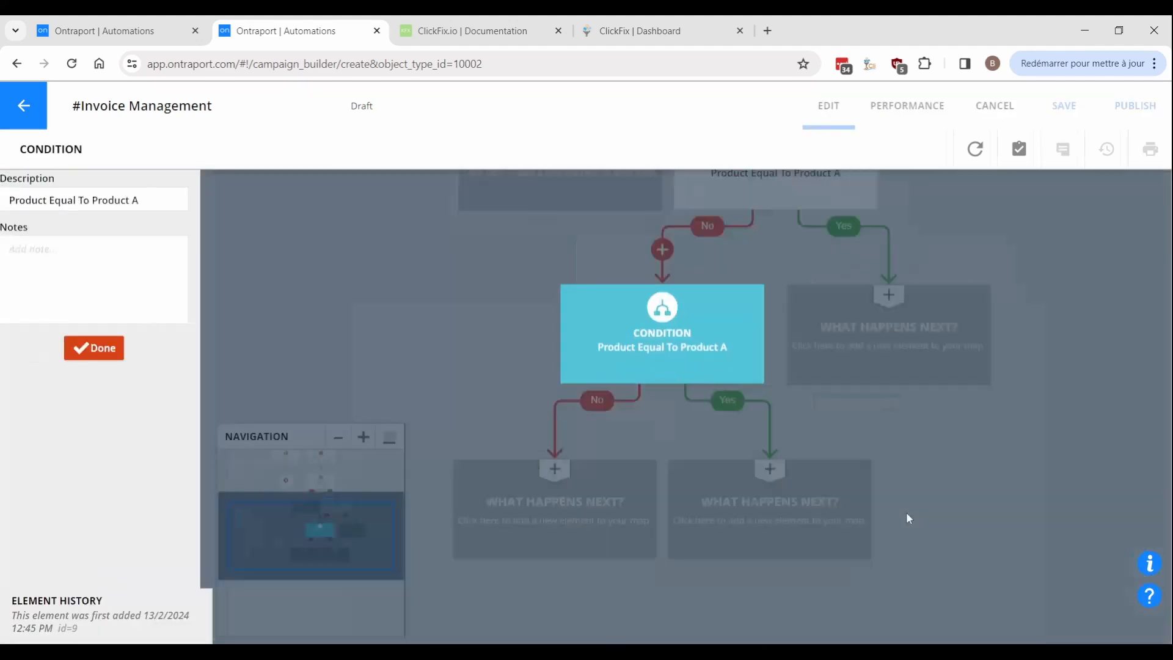
left_click(818, 497)
left_click(808, 549)
left_click(965, 601)
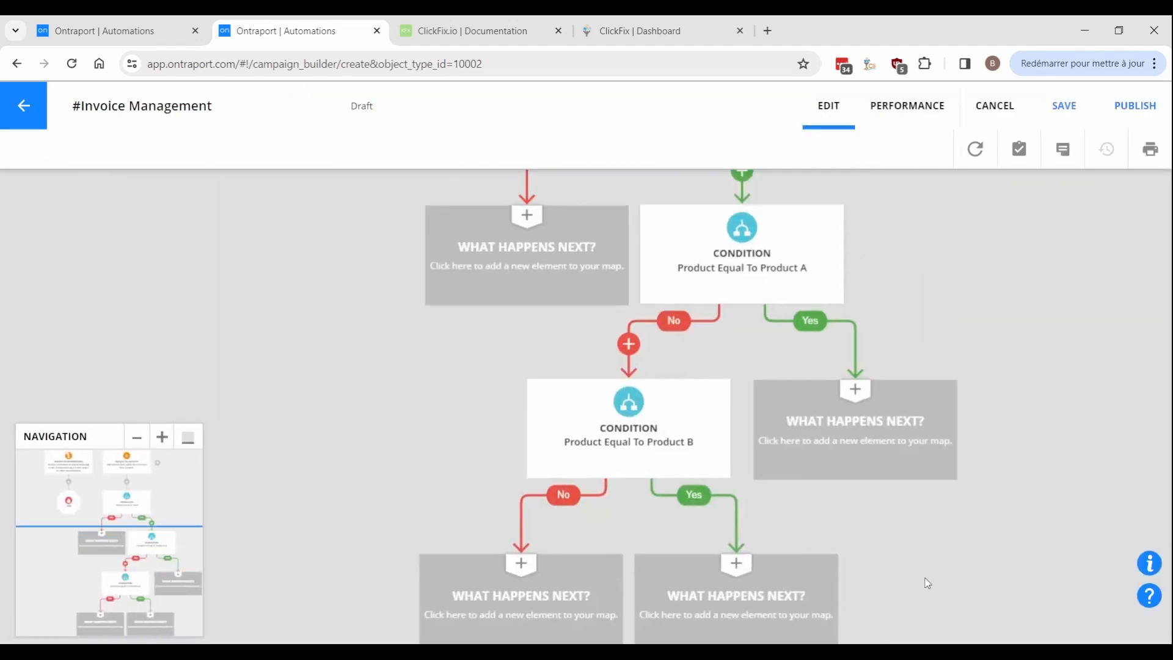
left_click(842, 505)
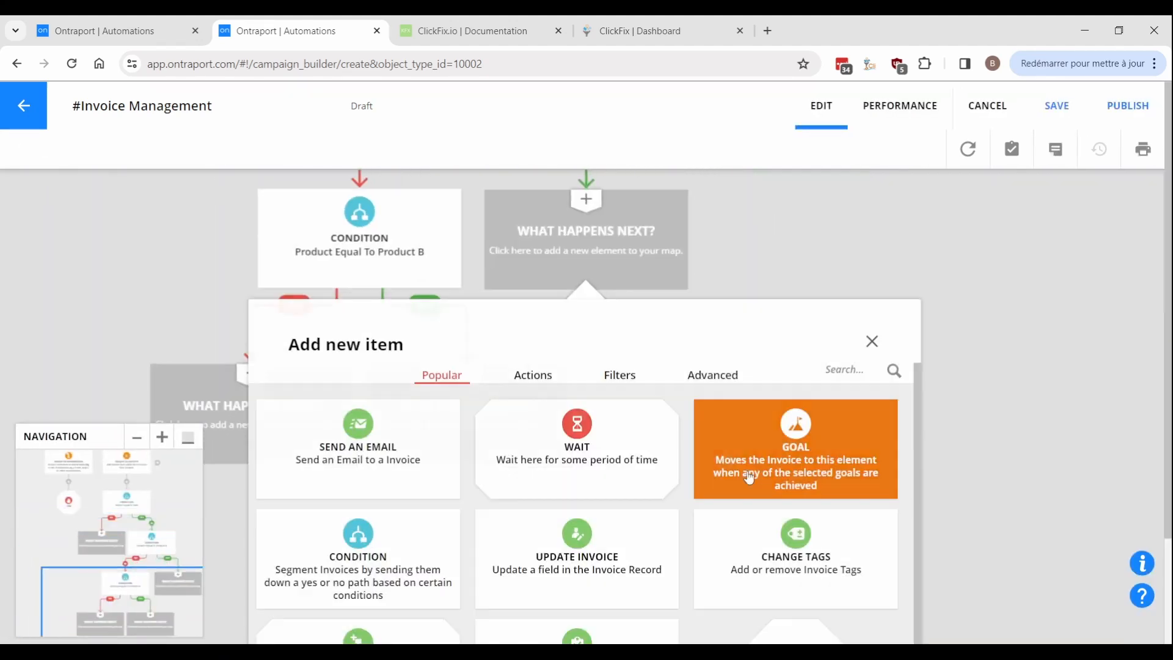
Add a Send to a Webhook step on Product A's Yes branch with the pasted URL and data.
left_click(729, 369)
left_click(420, 459)
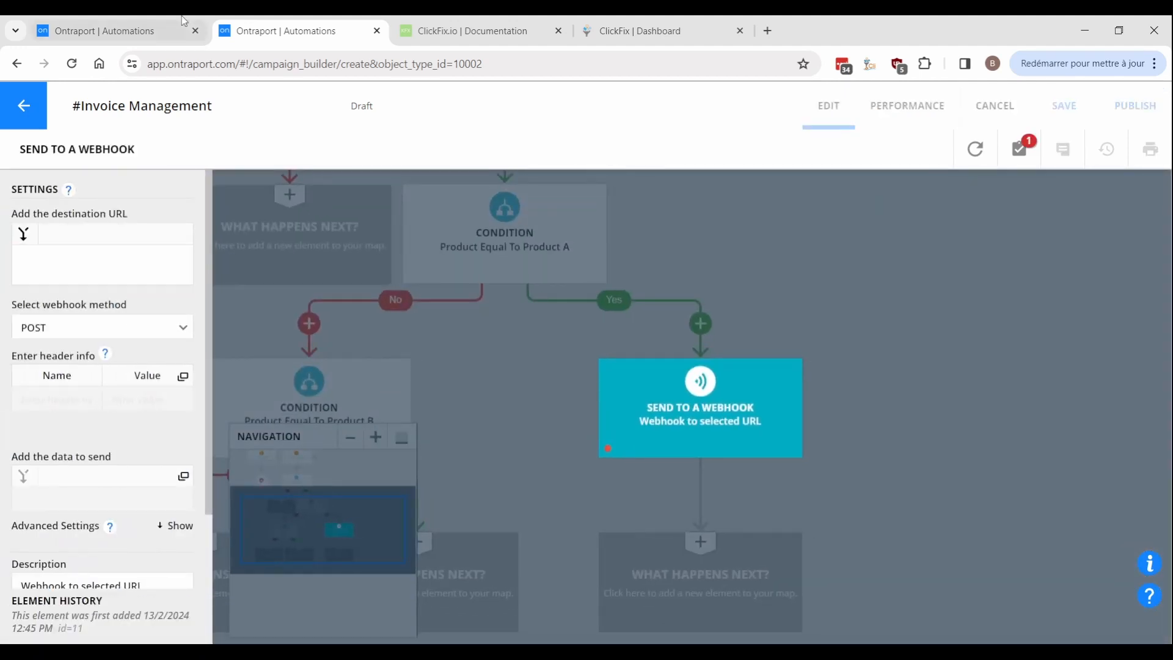
left_click(143, 270)
key("ctrl+v")
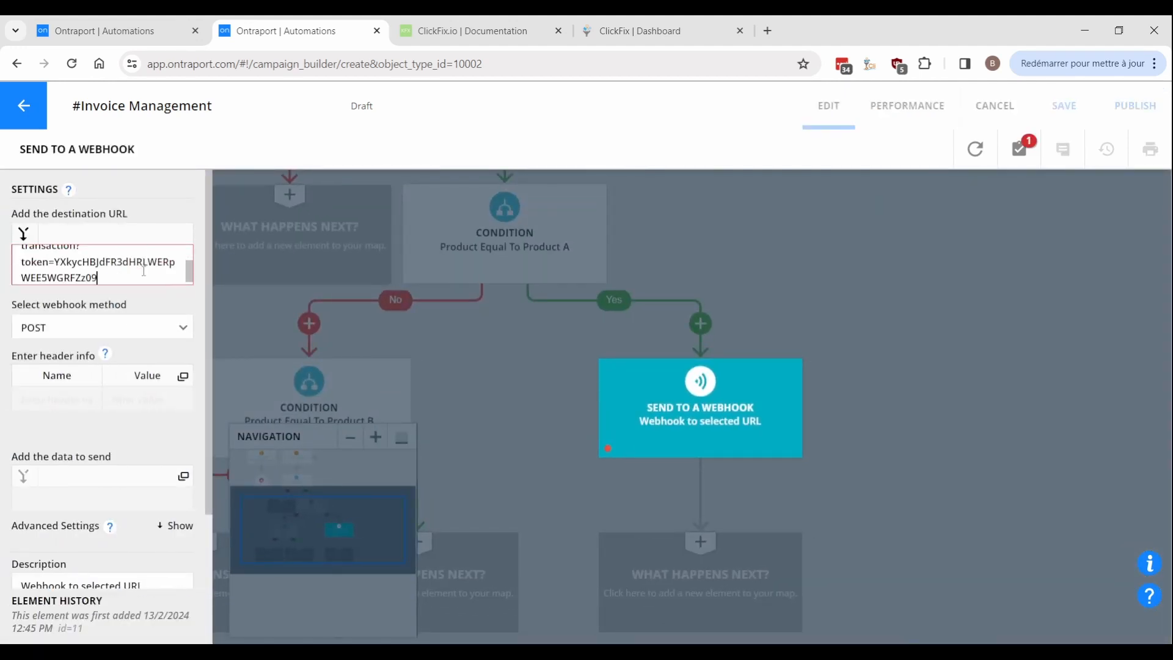
left_click(67, 496)
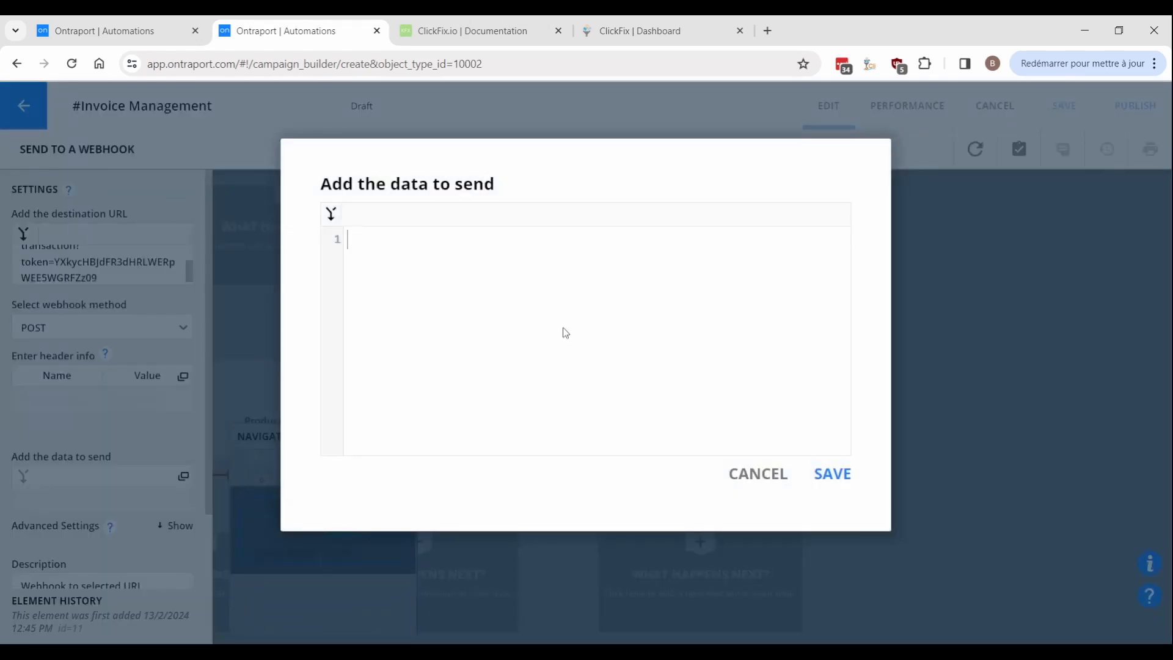
left_click(833, 471)
left_click(544, 510)
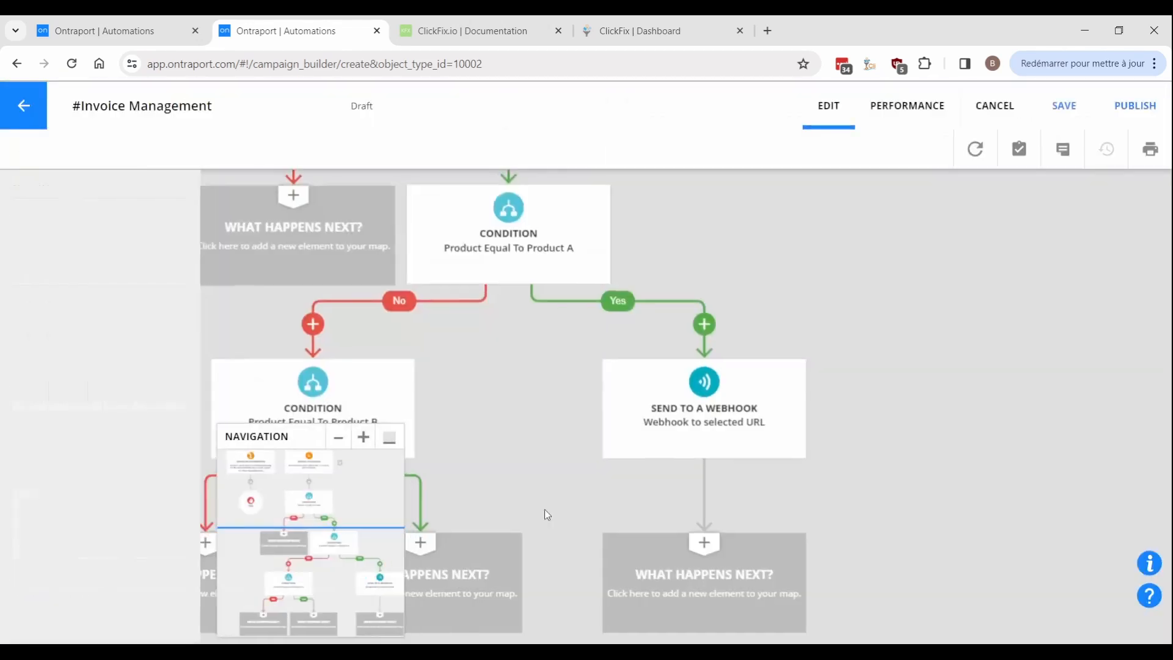
Copy the webhook onto Product B's Yes branch, saving its products[4]=[Amount] type=log data.
left_click_drag(812, 269, 565, 452)
left_click(116, 478)
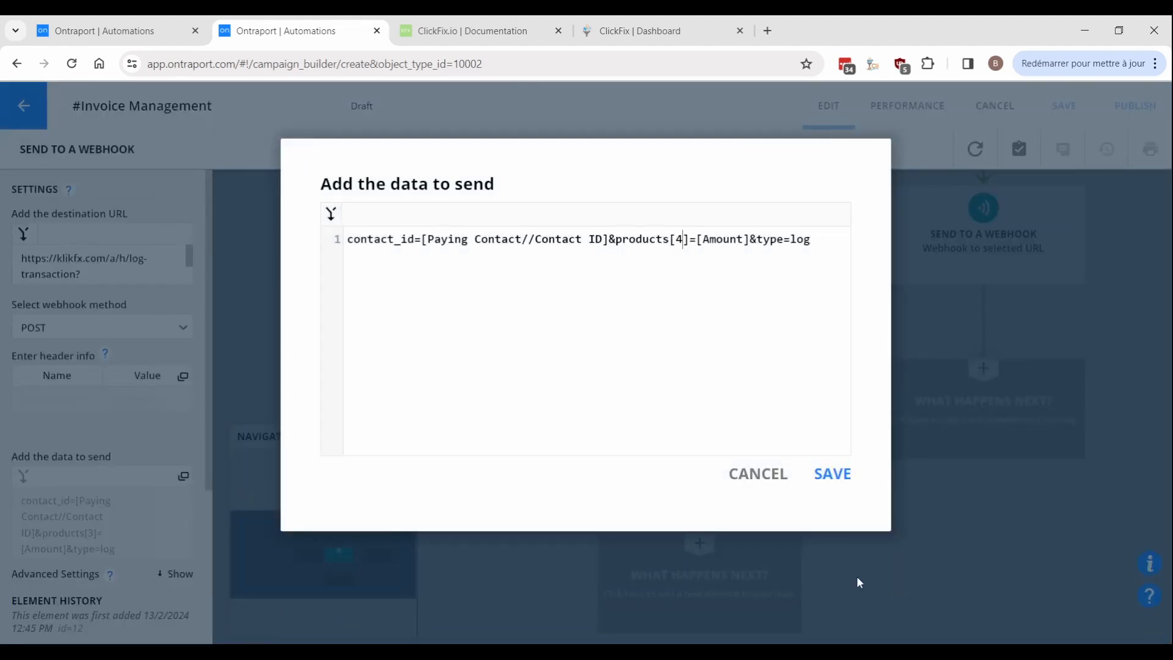
left_click(845, 480)
left_click(540, 502)
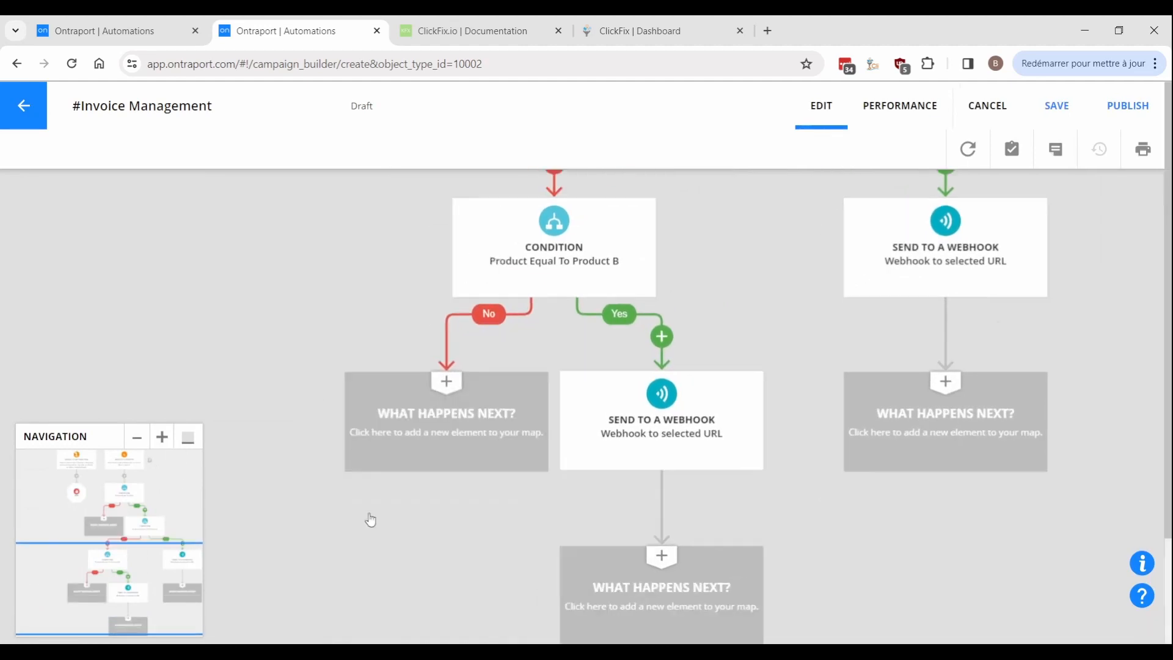
Add Exits under Product B's No and both webhooks; copy the Status Paid check onto the unpaid path.
left_click(422, 440)
left_click(800, 624)
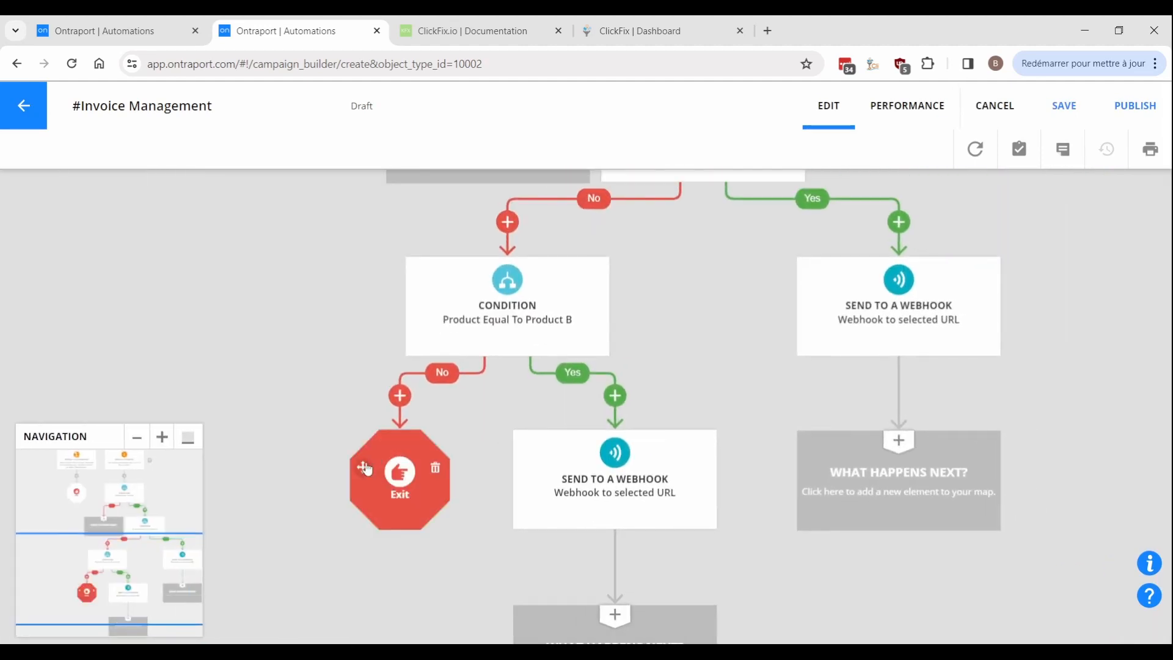
left_click_drag(368, 468, 621, 611)
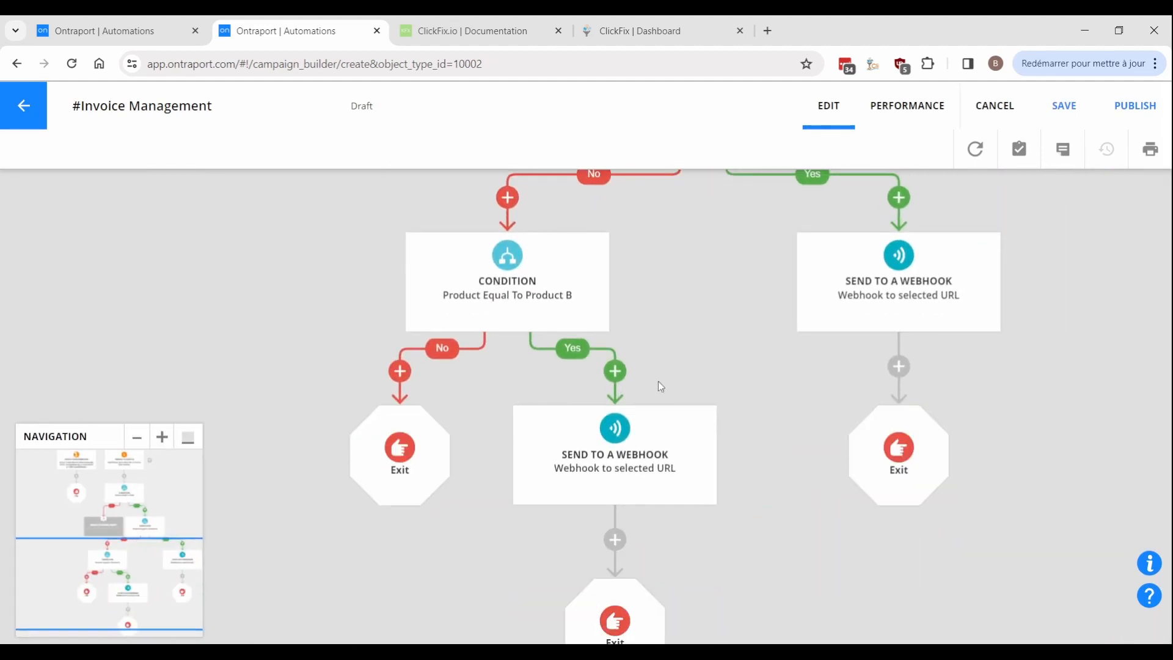
left_click_drag(707, 271, 647, 558)
left_click(139, 437)
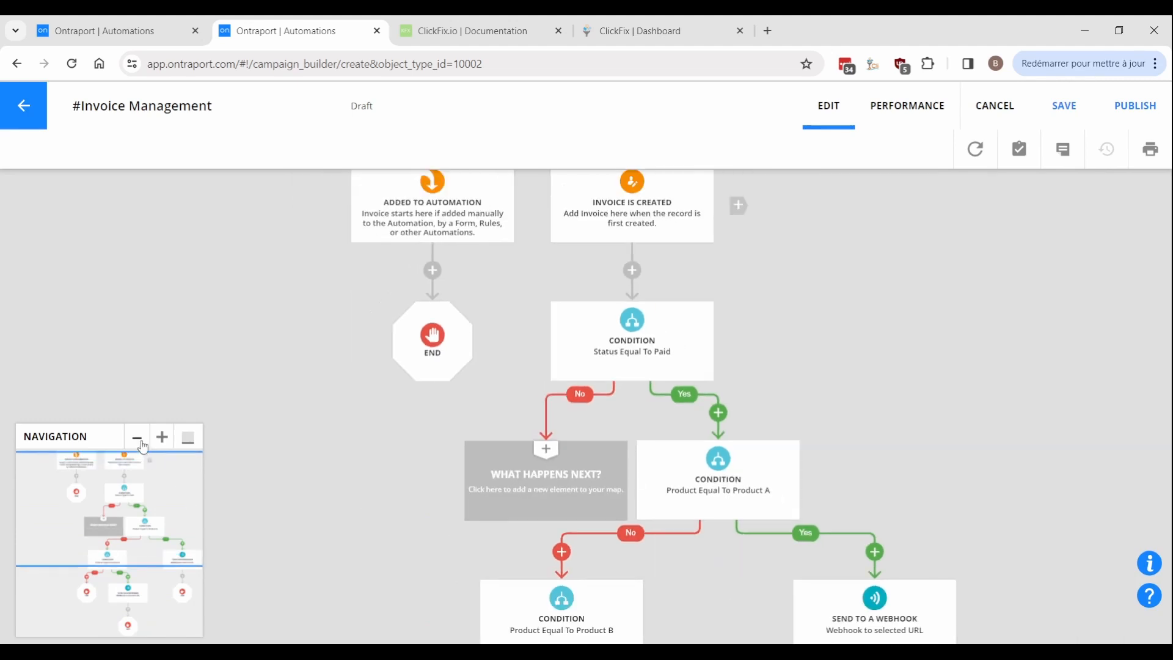
left_click_drag(560, 314, 545, 447)
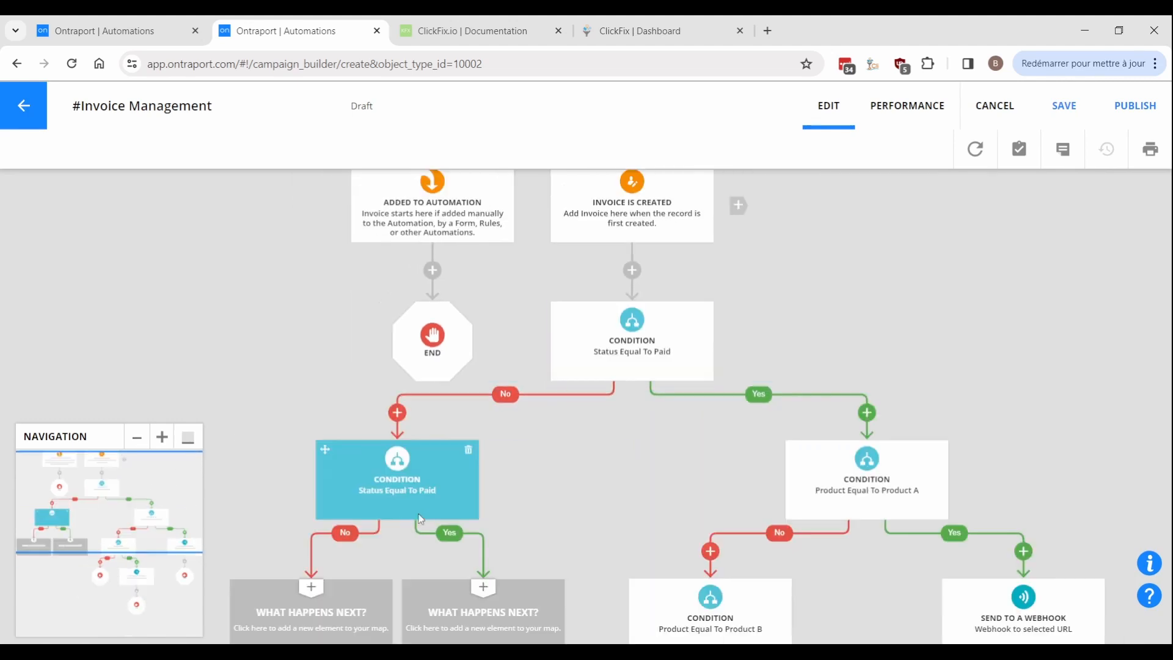
Change the copied condition to Status Equal To Charge Invoice.
left_click(411, 514)
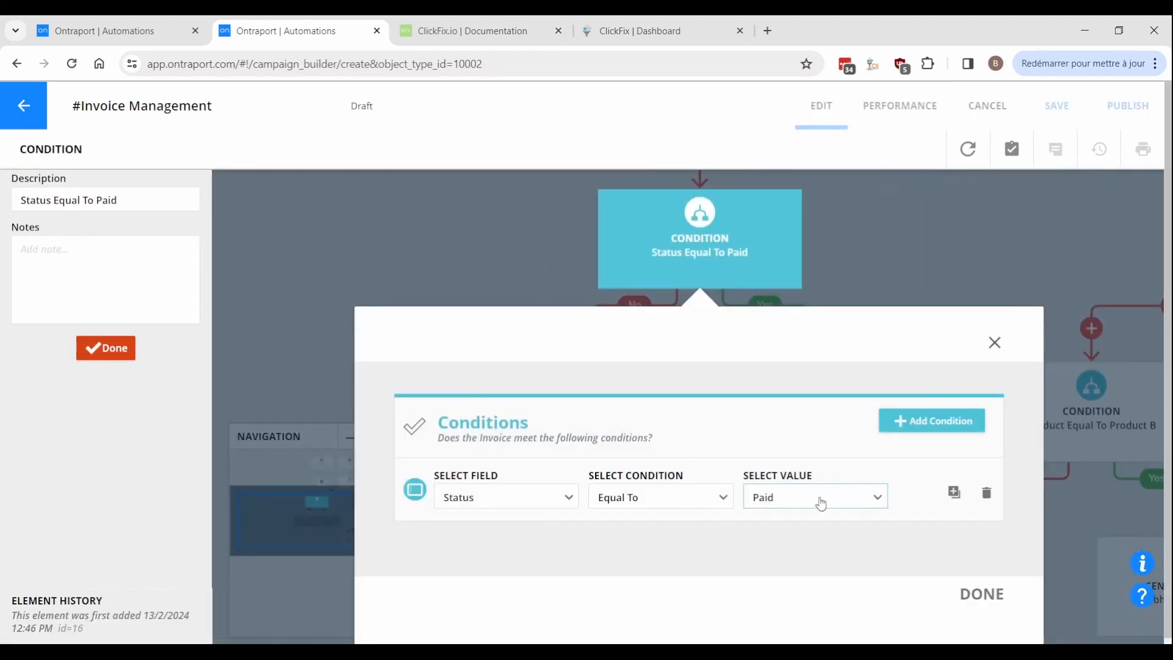
left_click(819, 500)
left_click(786, 419)
left_click(981, 593)
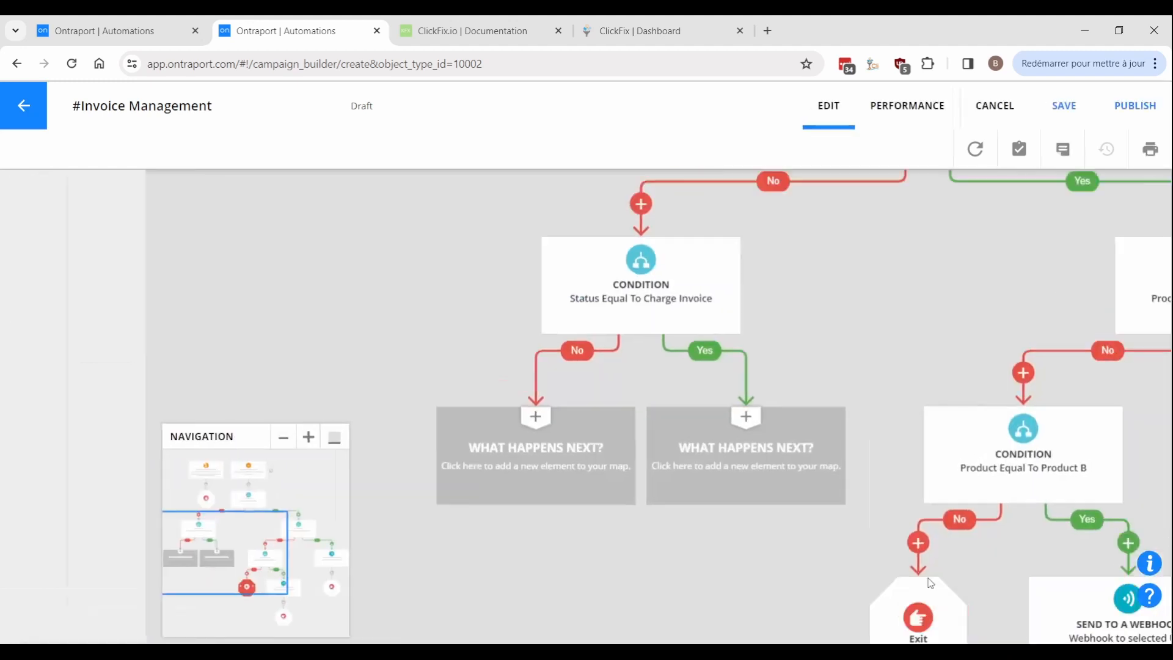
Add an Update Invoice step on its Yes branch setting Paying Contact to blank.
left_click(486, 615)
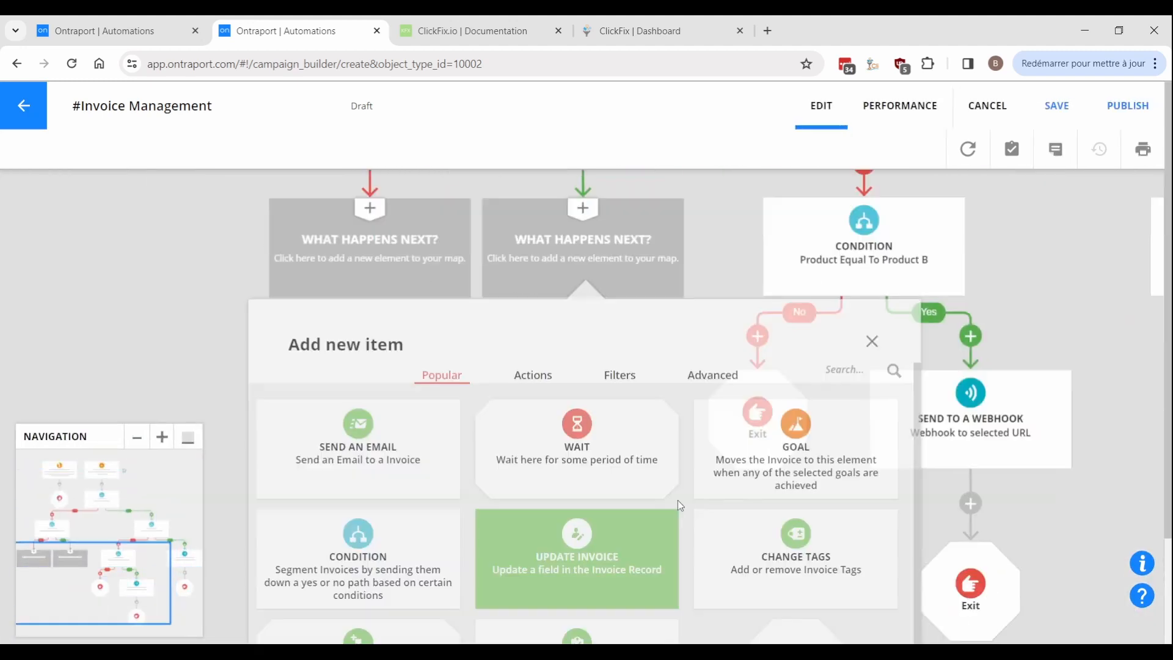
left_click(621, 542)
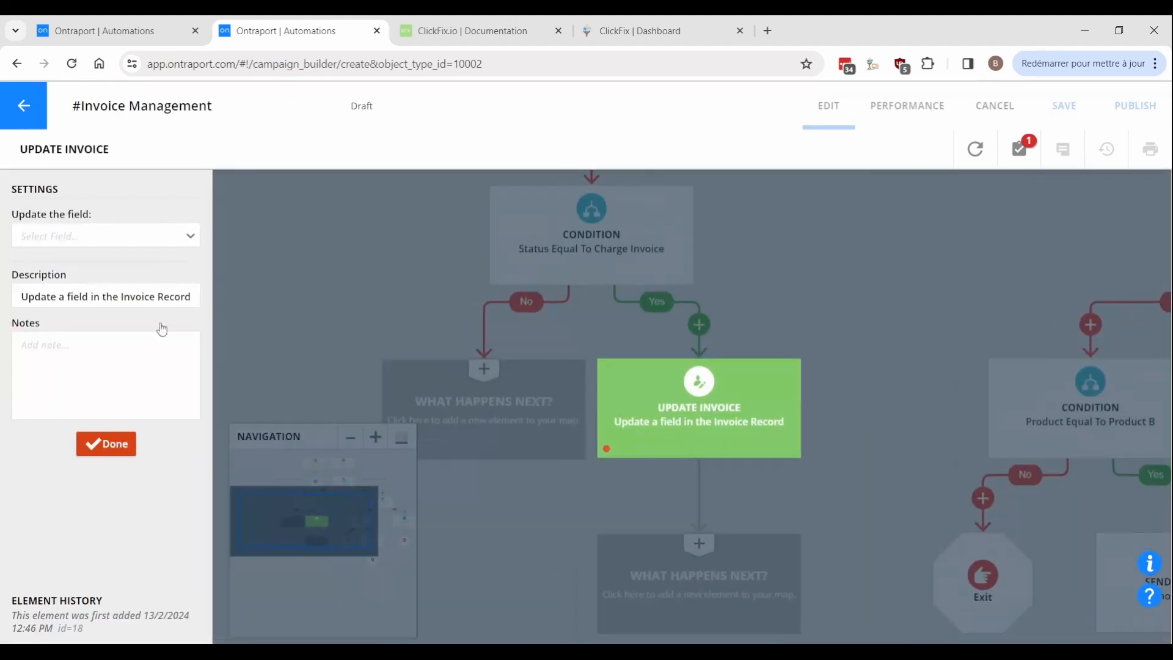
left_click(52, 236)
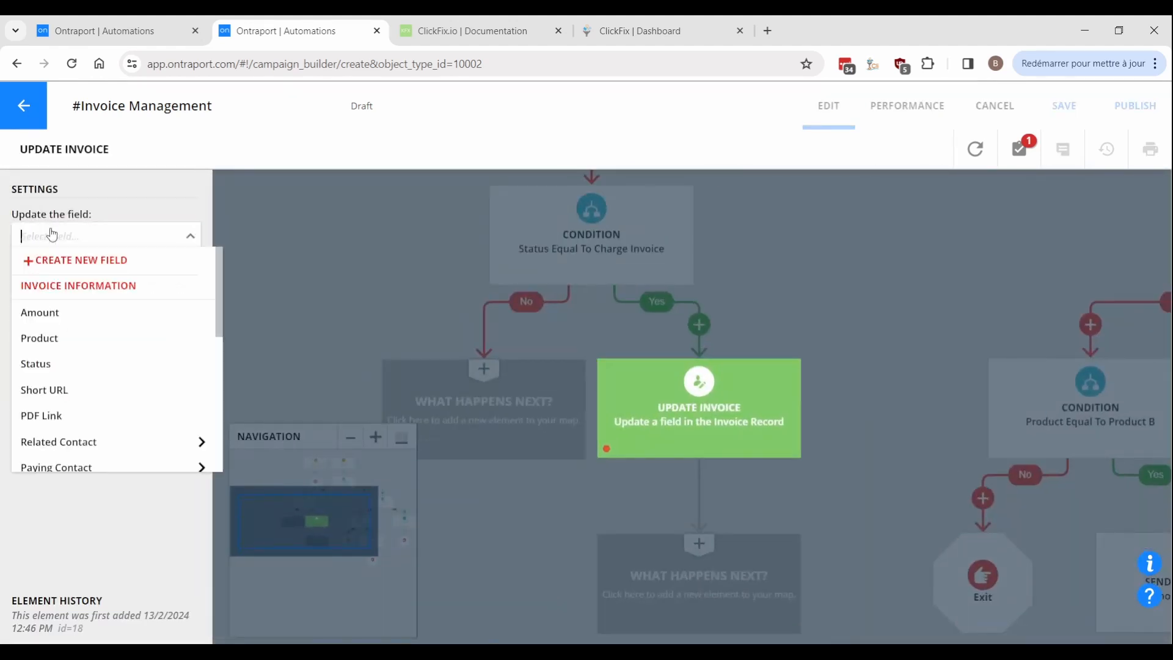
left_click(85, 466)
left_click(105, 477)
left_click_drag(576, 519, 598, 235)
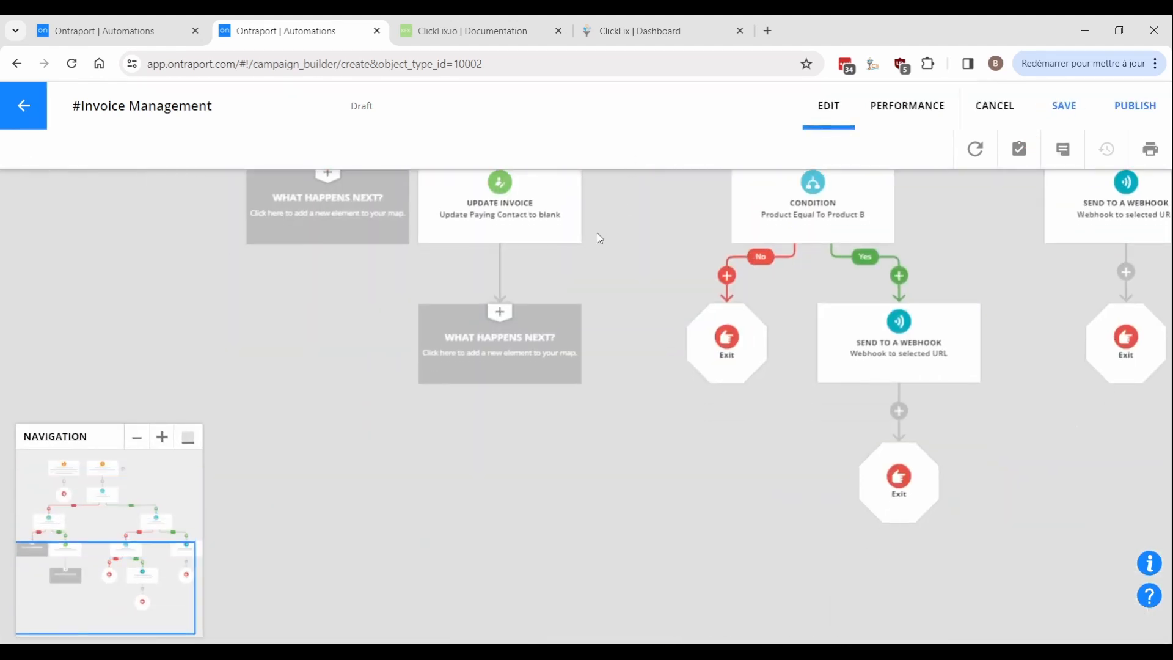
Add a webhook POSTing objectID=10002&id=[ID] to objects/saveorupdate with Content-Type, Api-Key and Api-Appid headers.
left_click(522, 348)
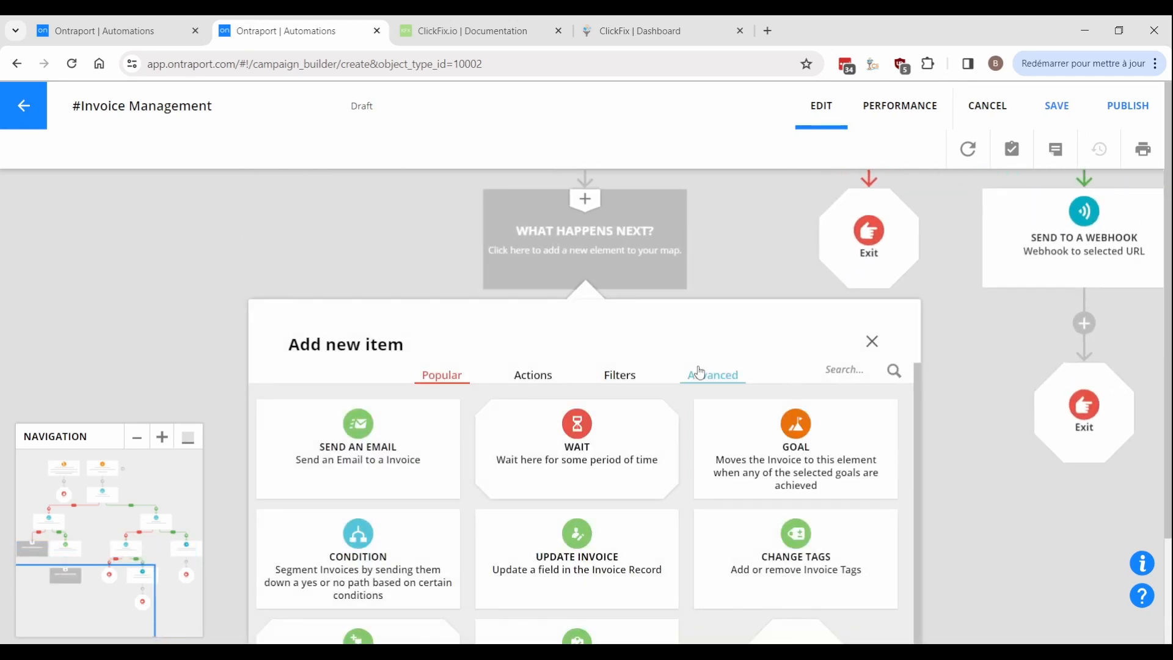
left_click(699, 373)
left_click(455, 435)
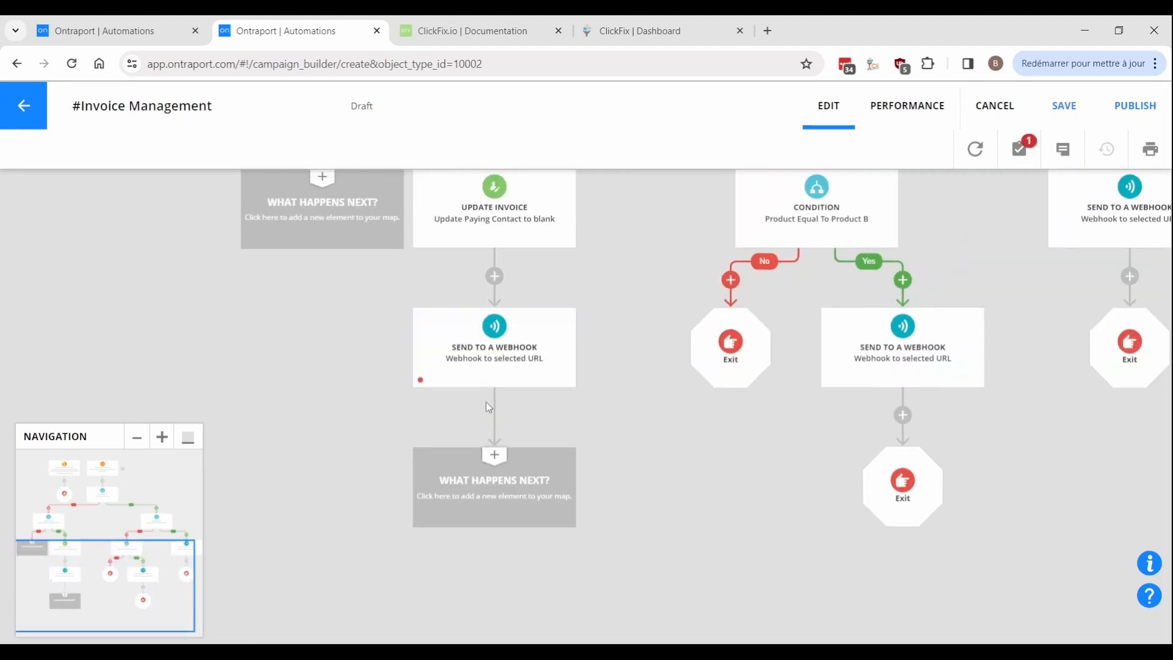
left_click(477, 359)
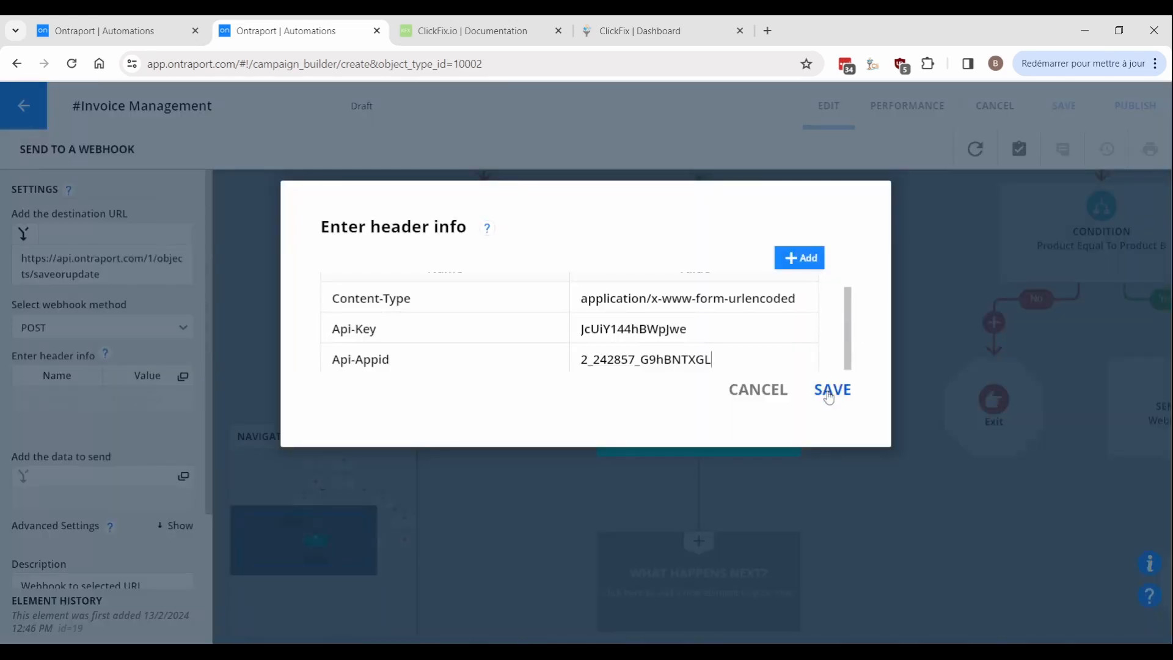
left_click(831, 391)
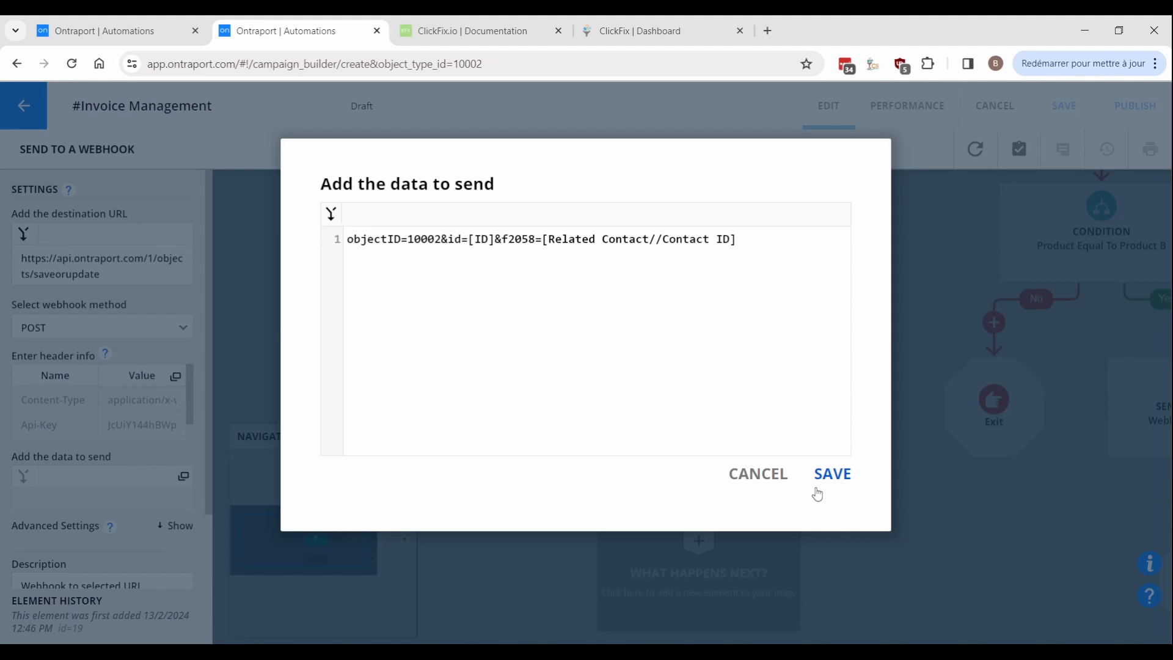
left_click(817, 494)
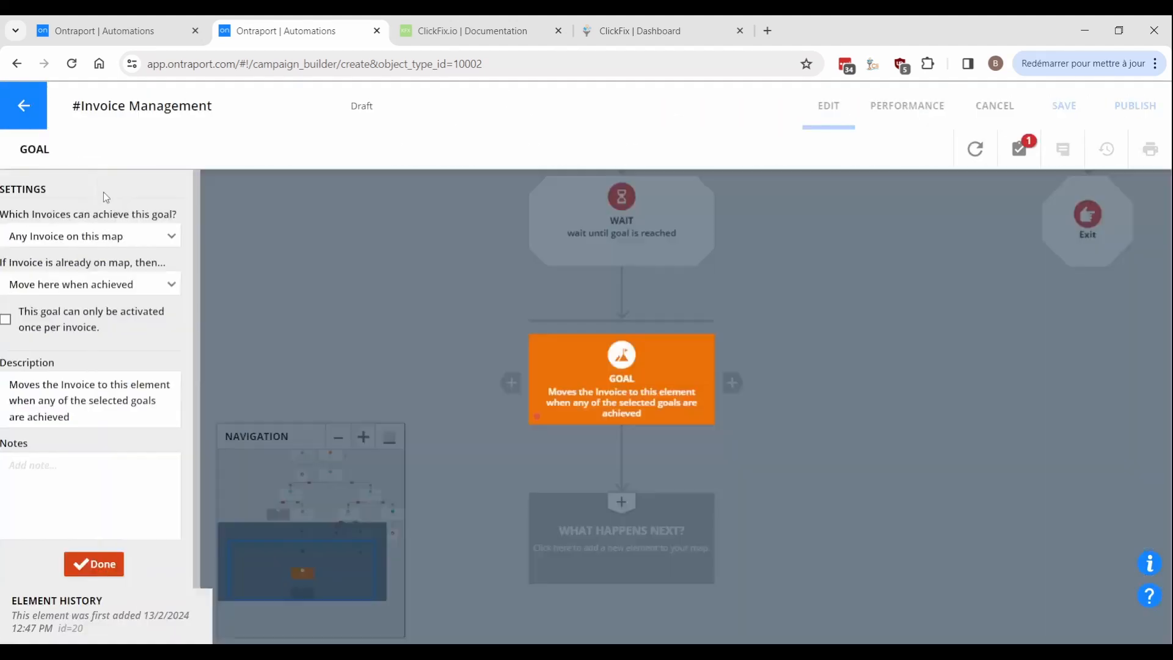
Set the goal to fire when Paying Contact is updated, only for invoices on previous wait.
left_click(96, 232)
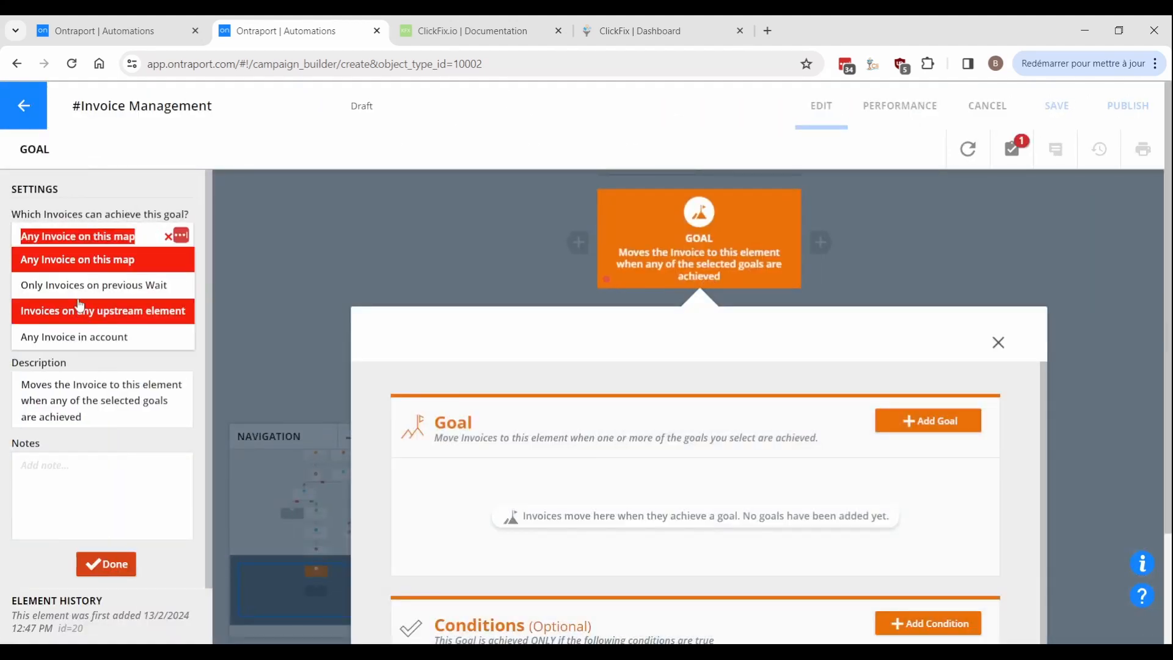
left_click(94, 285)
left_click(929, 420)
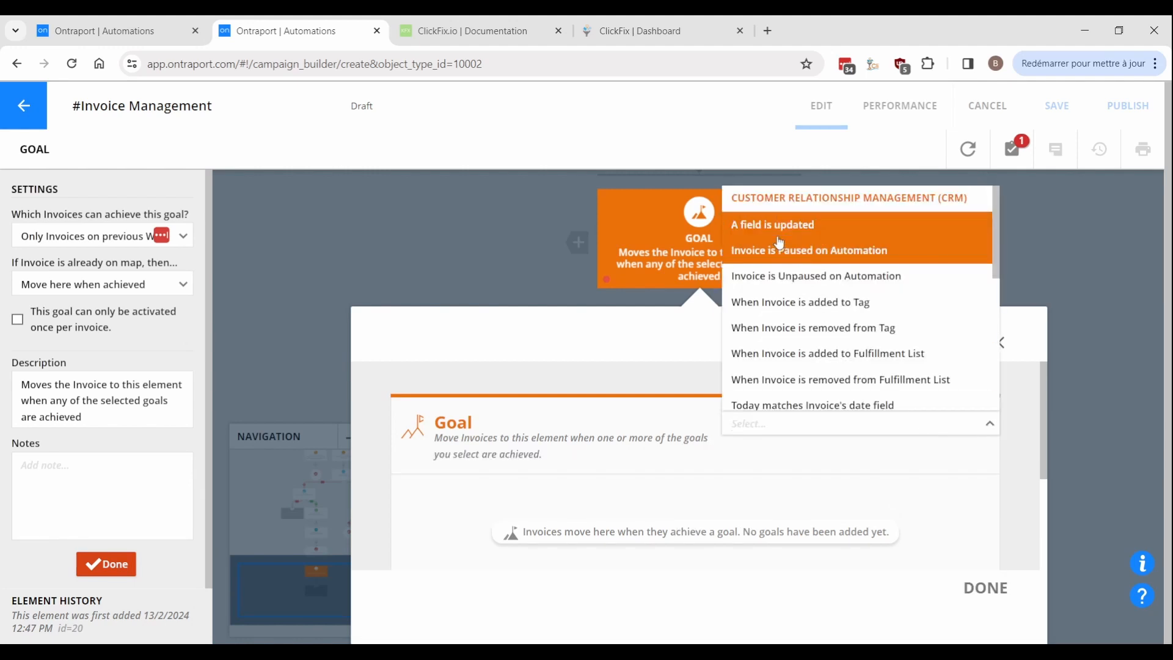
left_click(794, 225)
left_click(516, 480)
scroll(493, 468, "down", 1)
scroll(493, 468, "down", 1)
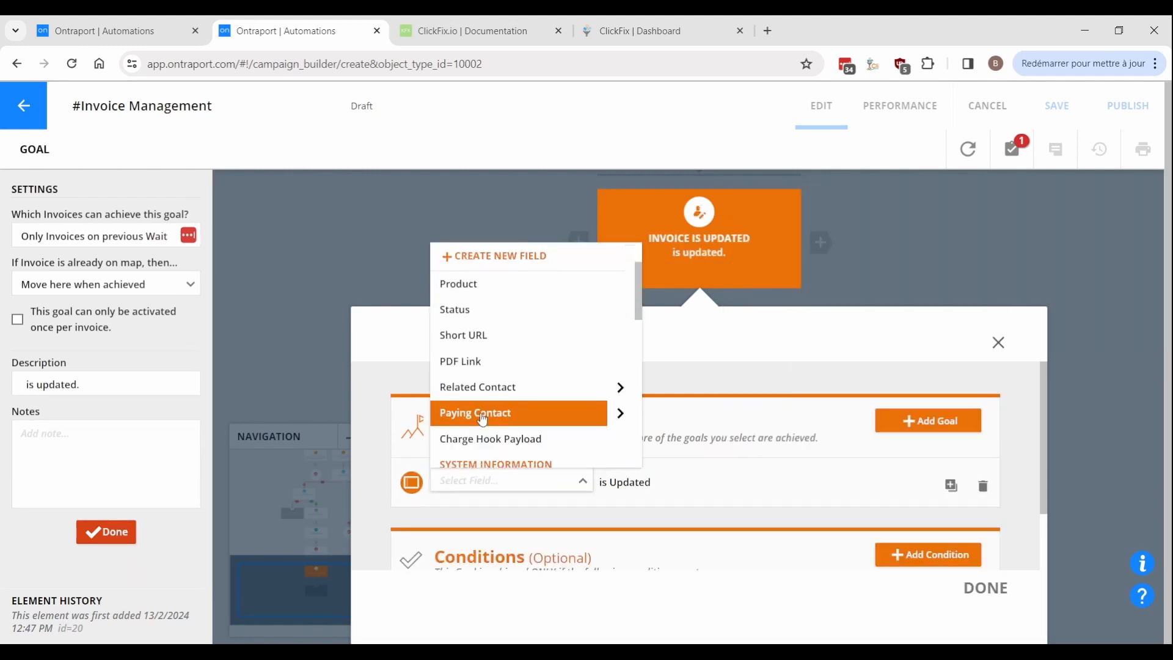
left_click(483, 411)
left_click(986, 585)
Add an Update Invoice step after the goal.
scroll(831, 403, "down", 3)
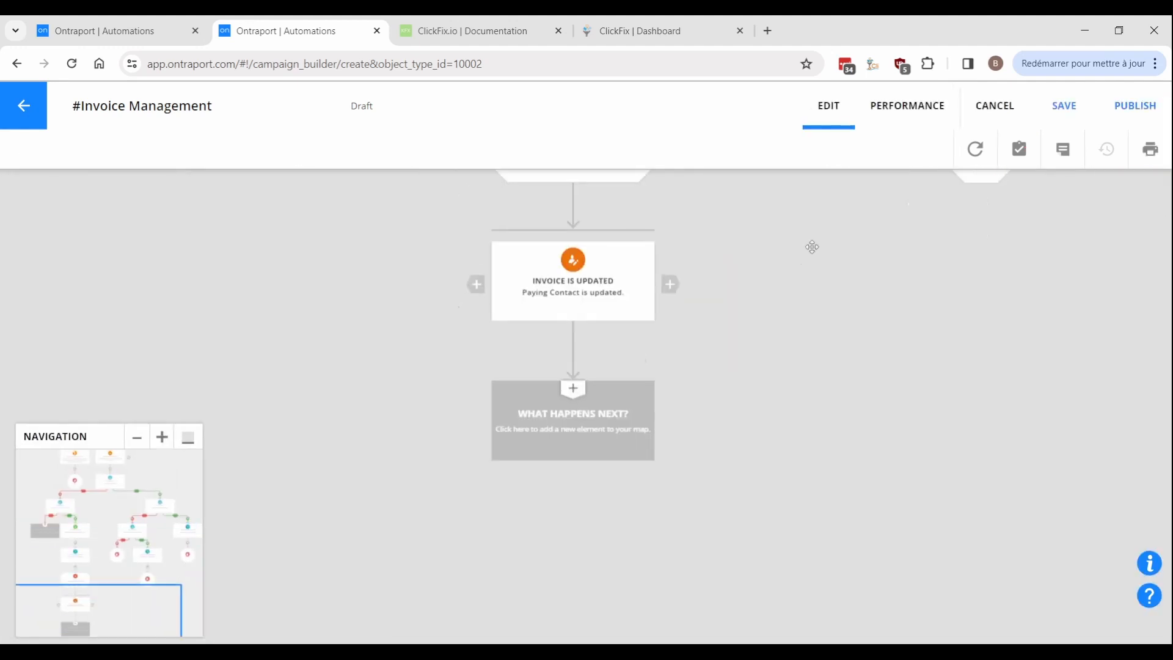
left_click(578, 423)
left_click(586, 530)
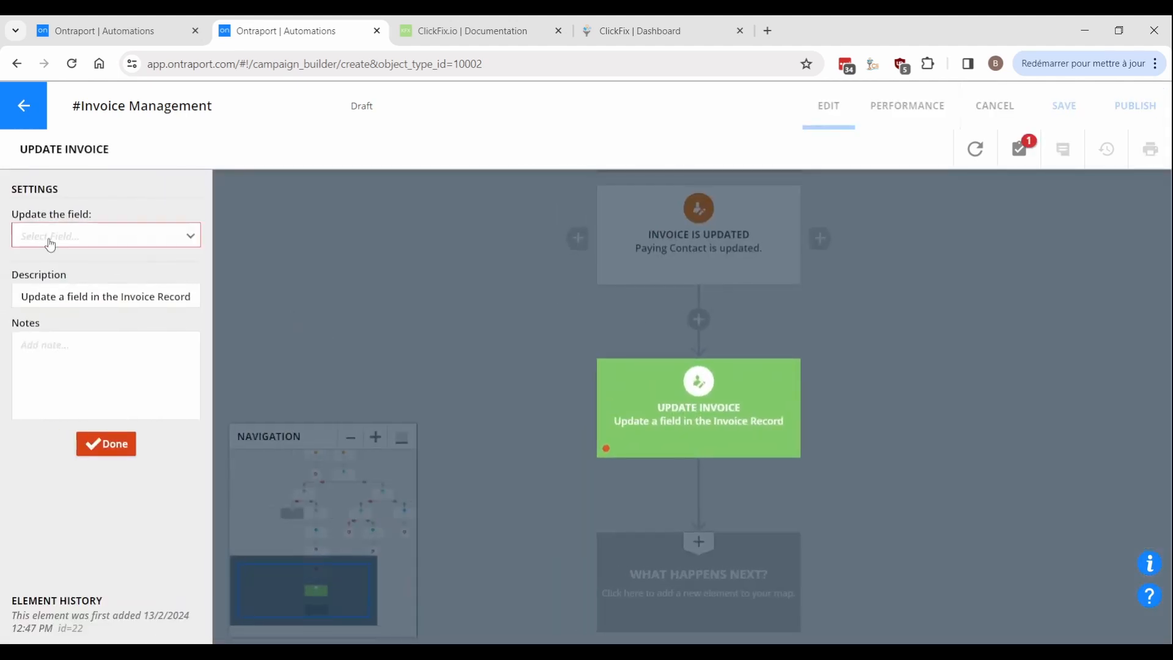
Clear the invoice Status, then add a second Update Invoice setting Status to Charge Invoice.
left_click(49, 238)
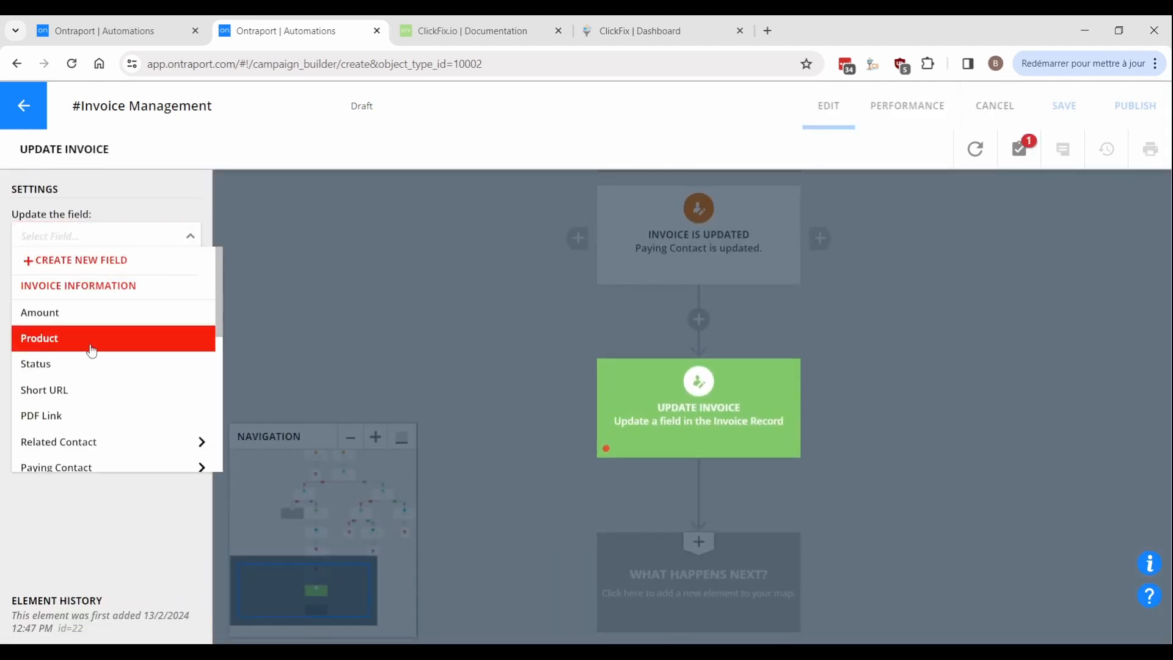
left_click(90, 365)
left_click(625, 501)
left_click(538, 562)
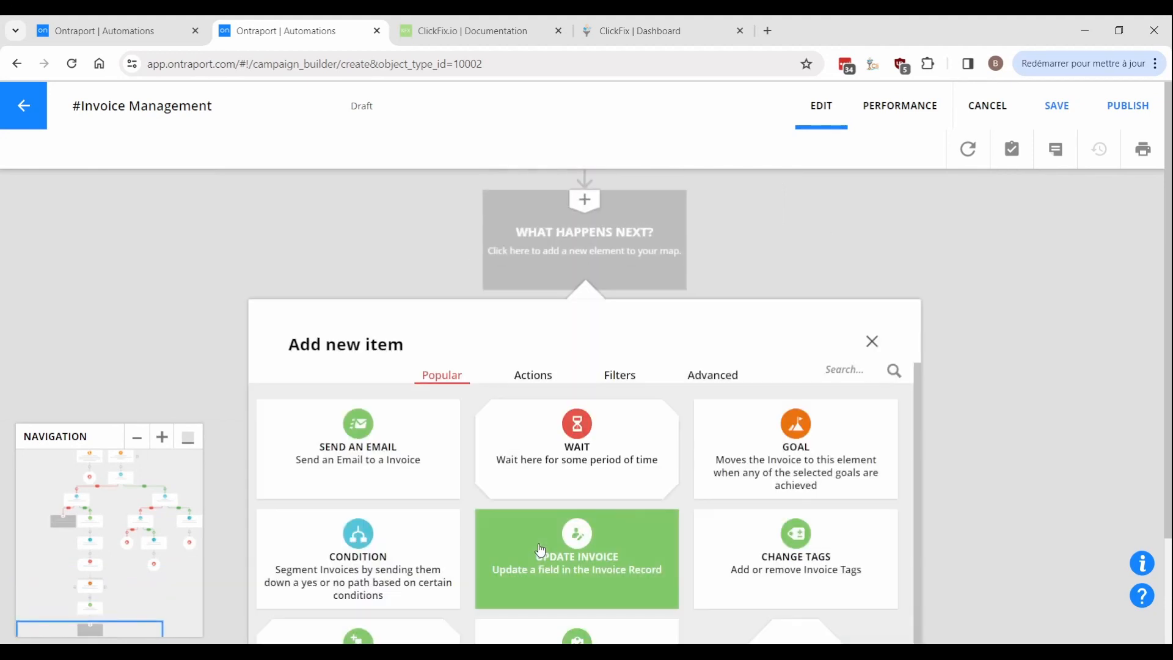
left_click(591, 570)
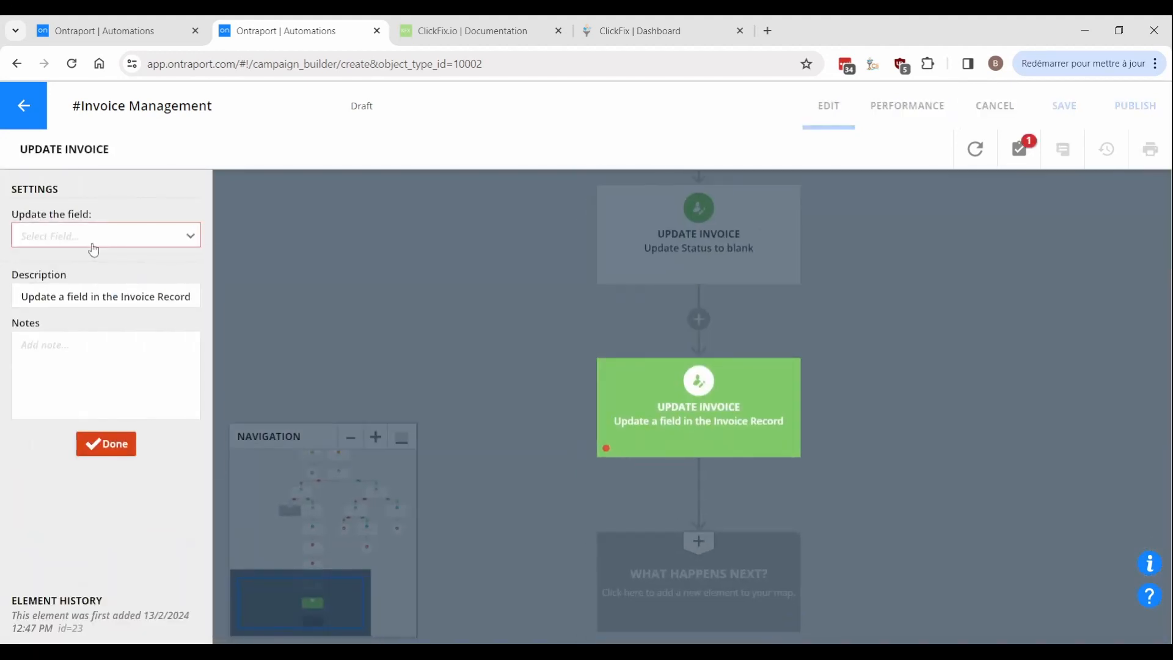
left_click(91, 239)
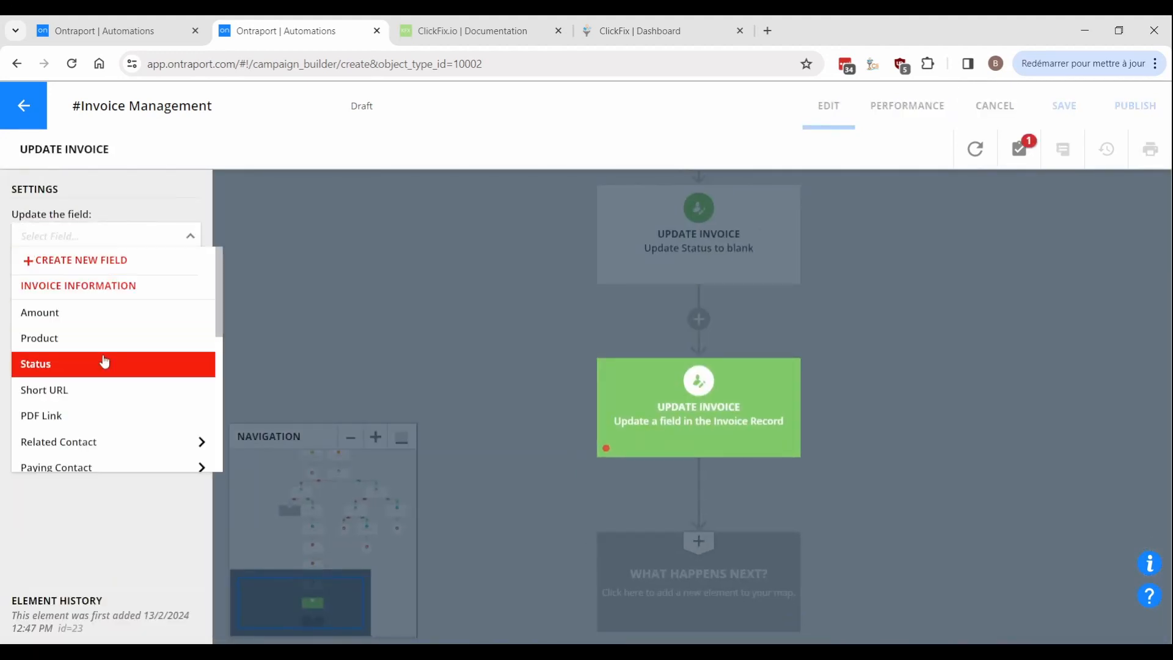
left_click(102, 361)
left_click(78, 272)
left_click(95, 395)
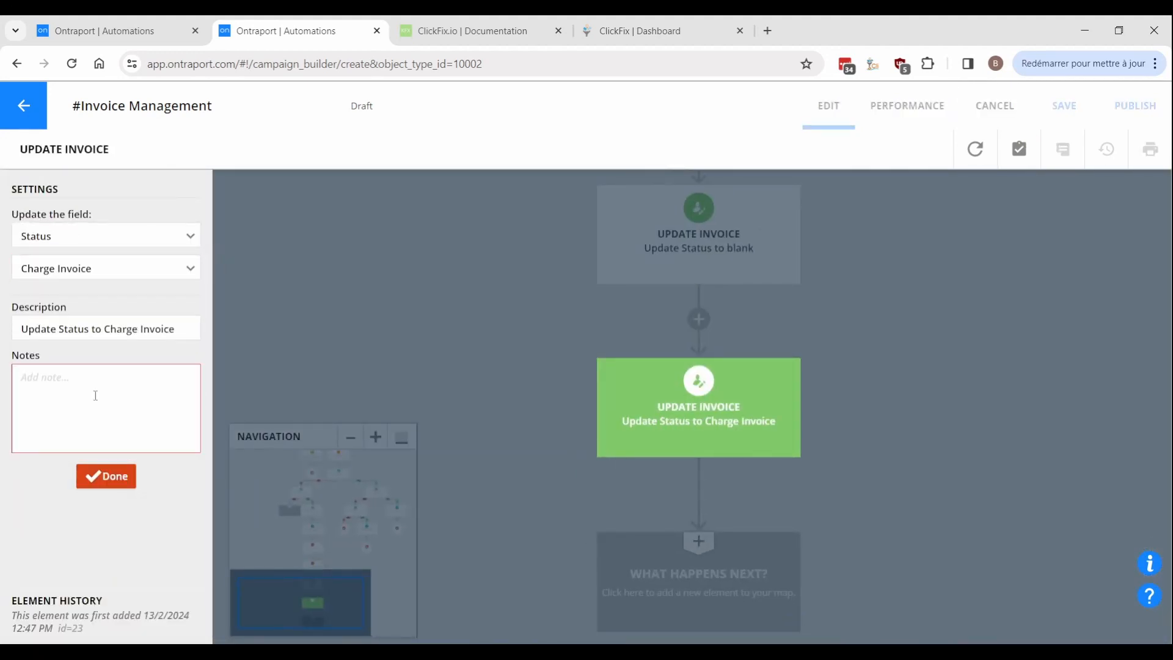
left_click(495, 356)
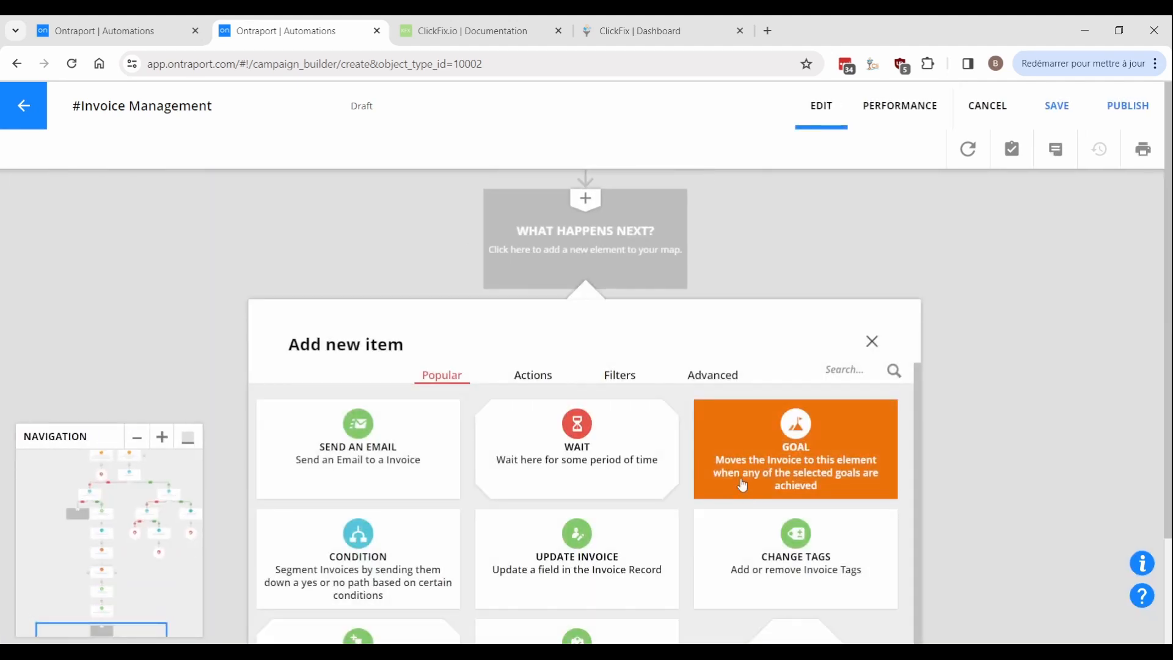
Add a goal for Status updated to Awaiting Payment, limited to invoices on previous wait.
left_click(819, 449)
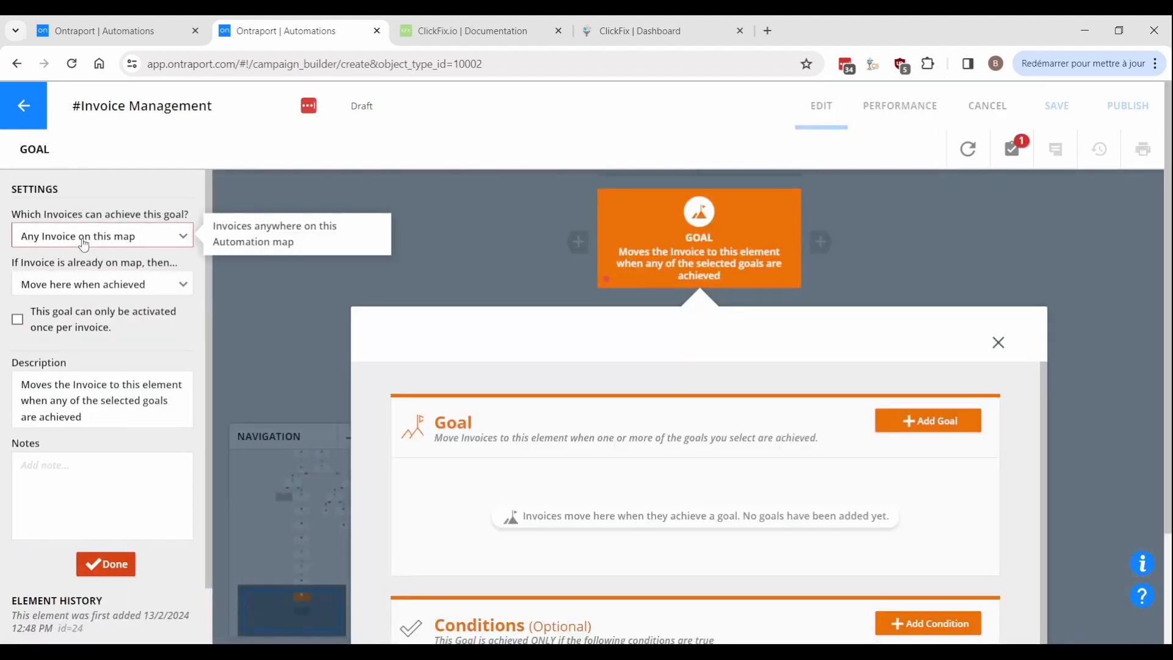
left_click(84, 244)
left_click(86, 283)
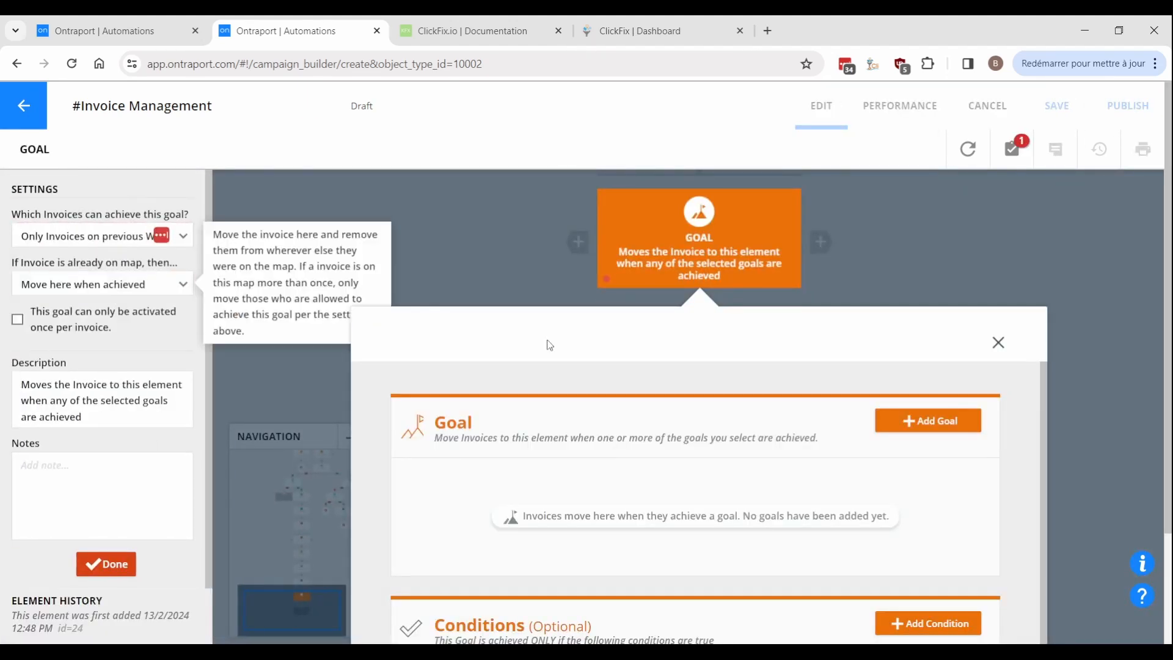
left_click(902, 420)
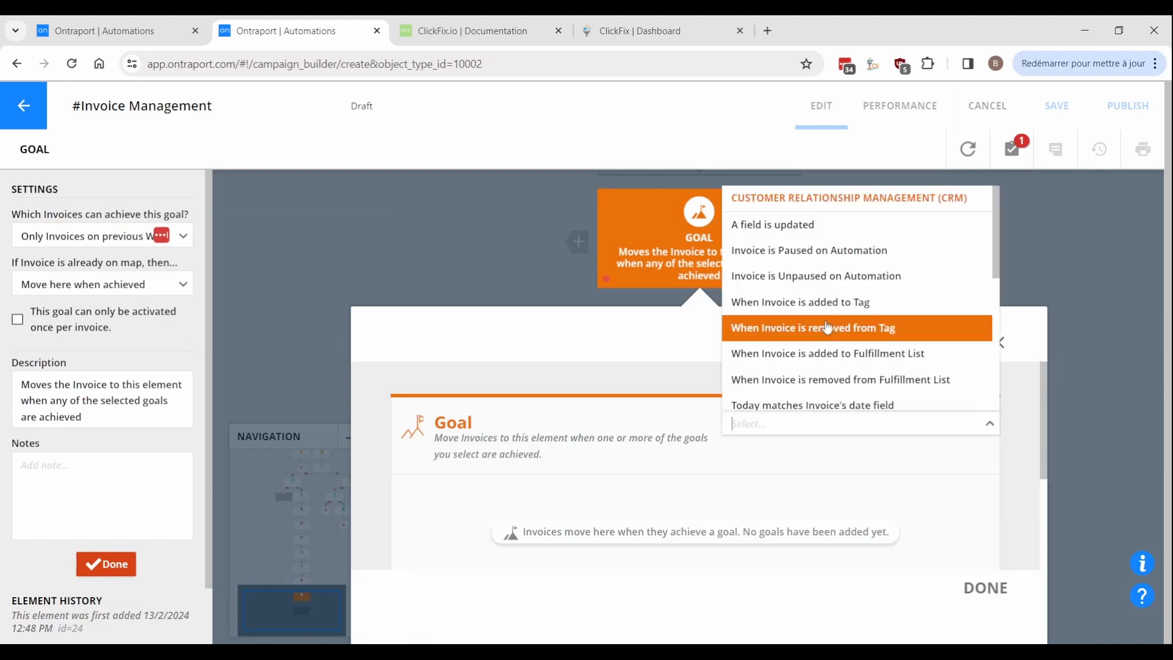
left_click(773, 224)
left_click(487, 482)
left_click(472, 383)
scroll(890, 476, "down", 1)
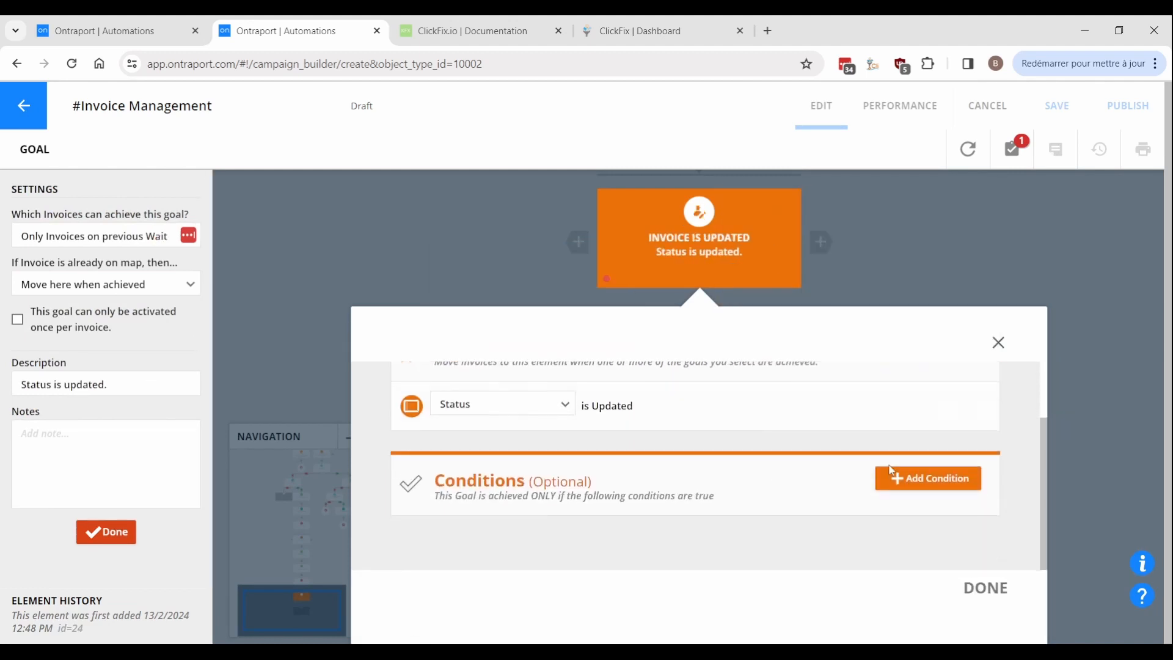
left_click(892, 477)
left_click(839, 555)
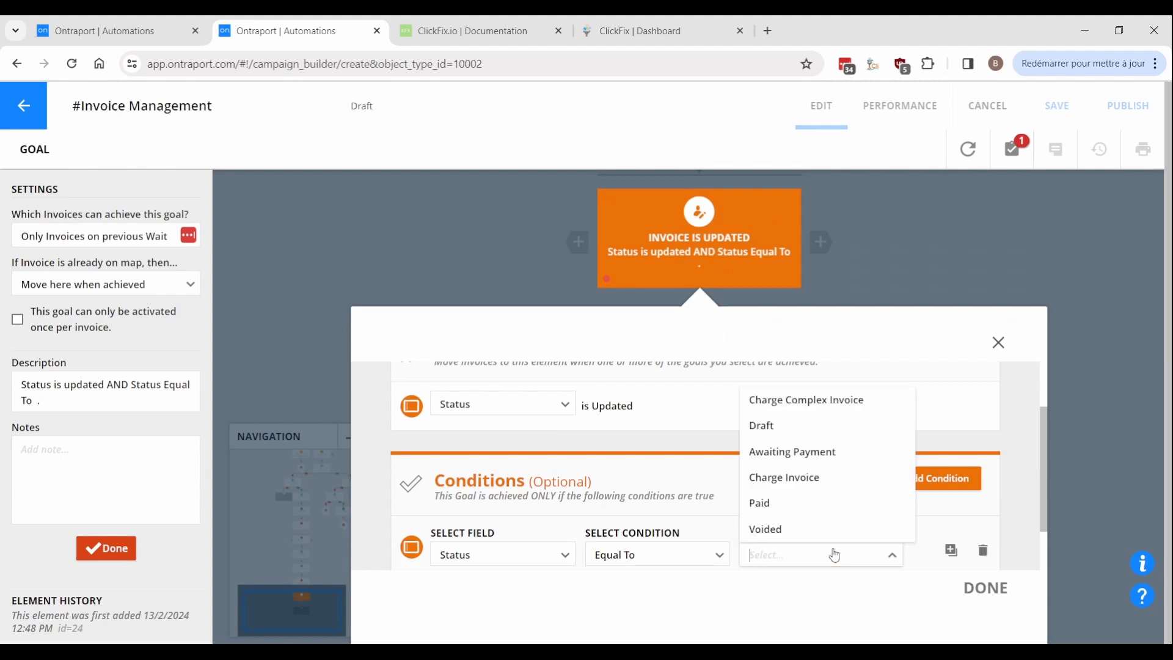
left_click(793, 452)
left_click(986, 588)
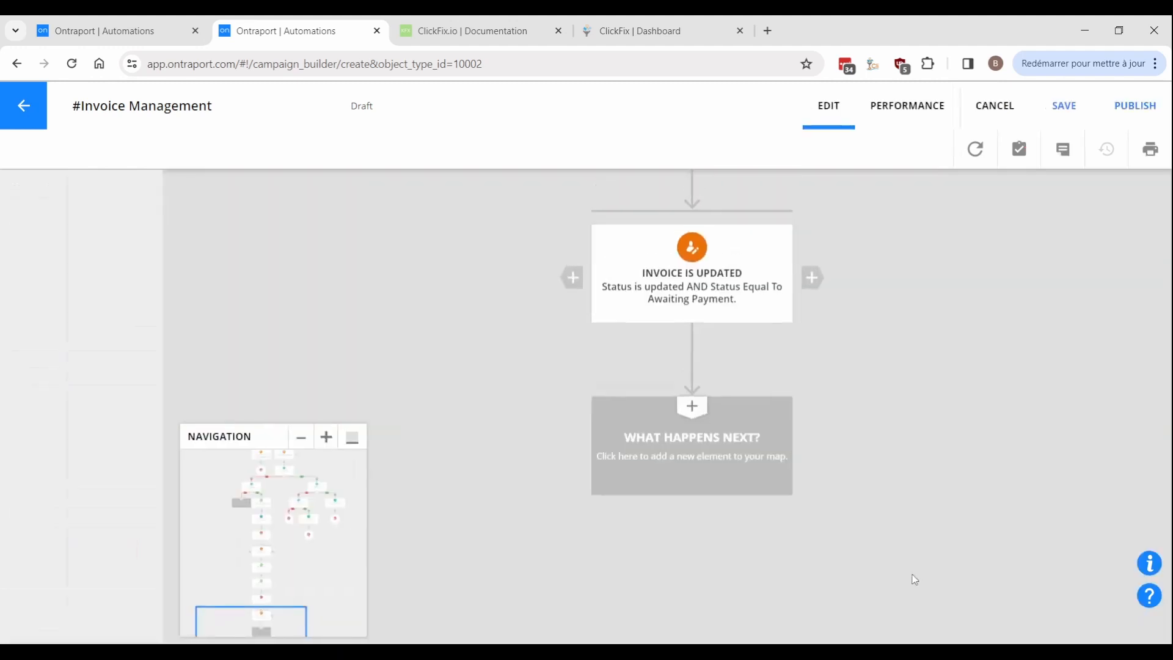
Add a Go To step after the Awaiting Payment goal.
scroll(709, 489, "down", 5)
left_click(602, 361)
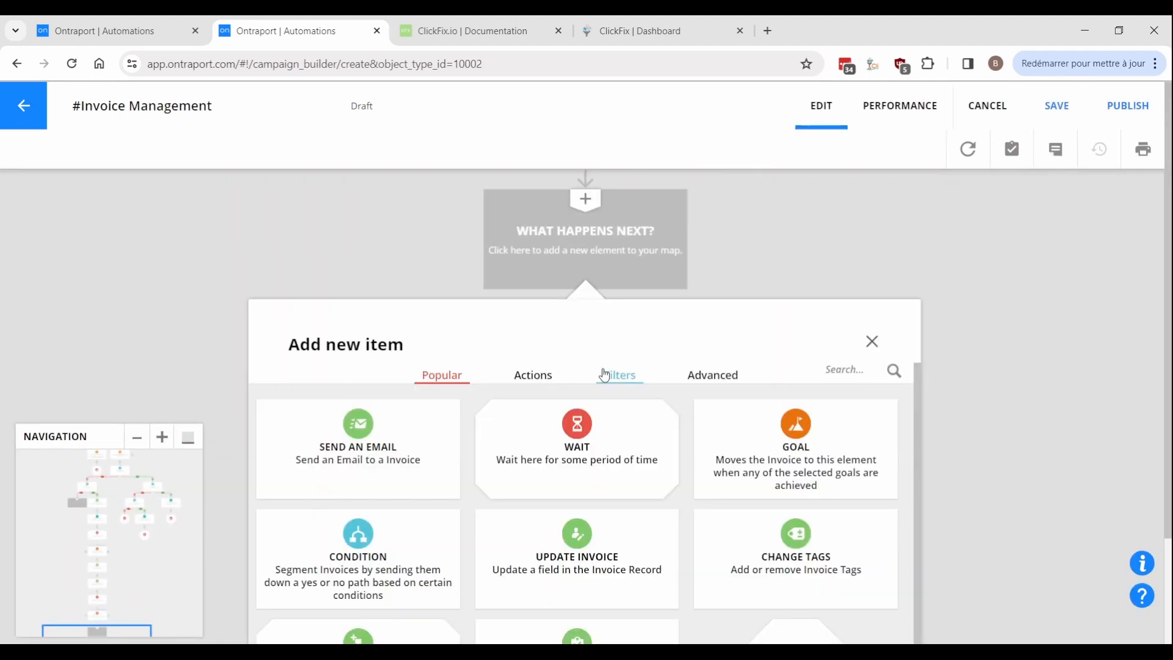
left_click(618, 442)
Place a second goal beside it requiring Status Equal To Paid.
left_click_drag(548, 318, 725, 345)
left_click(734, 354)
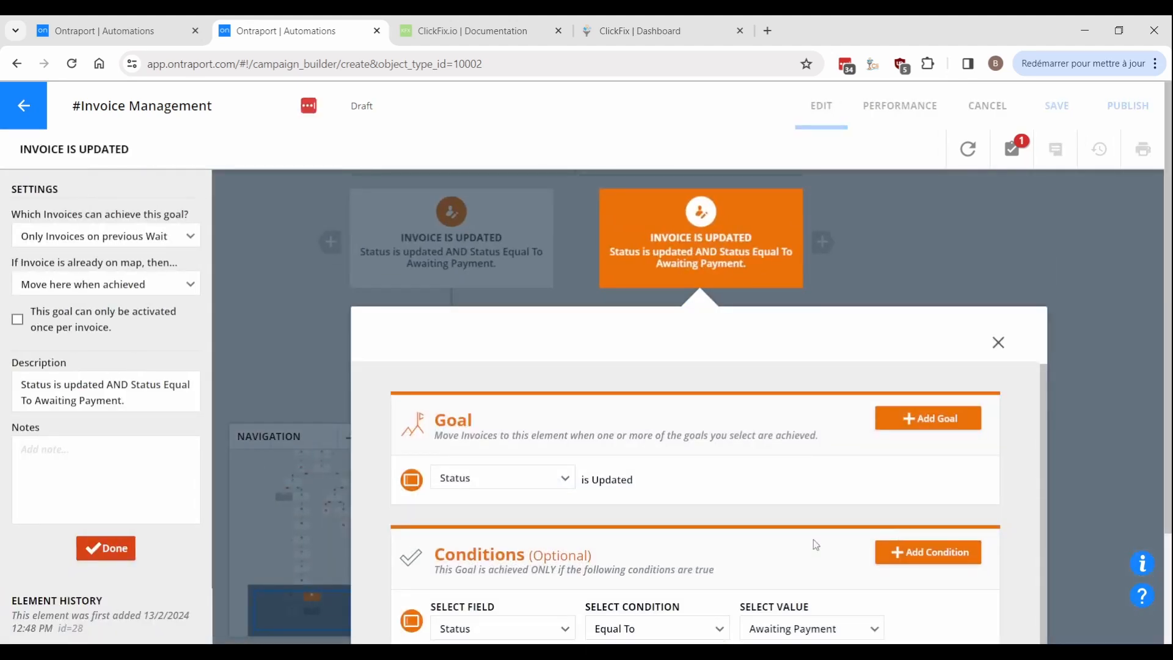
left_click(798, 624)
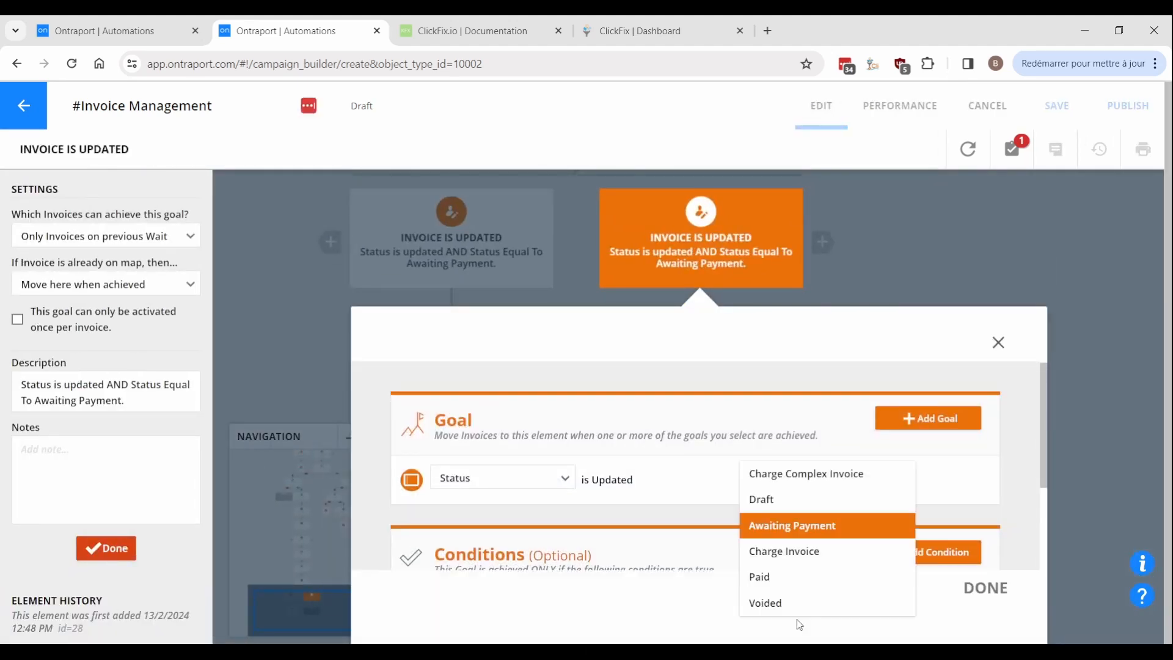
left_click(782, 575)
left_click(986, 588)
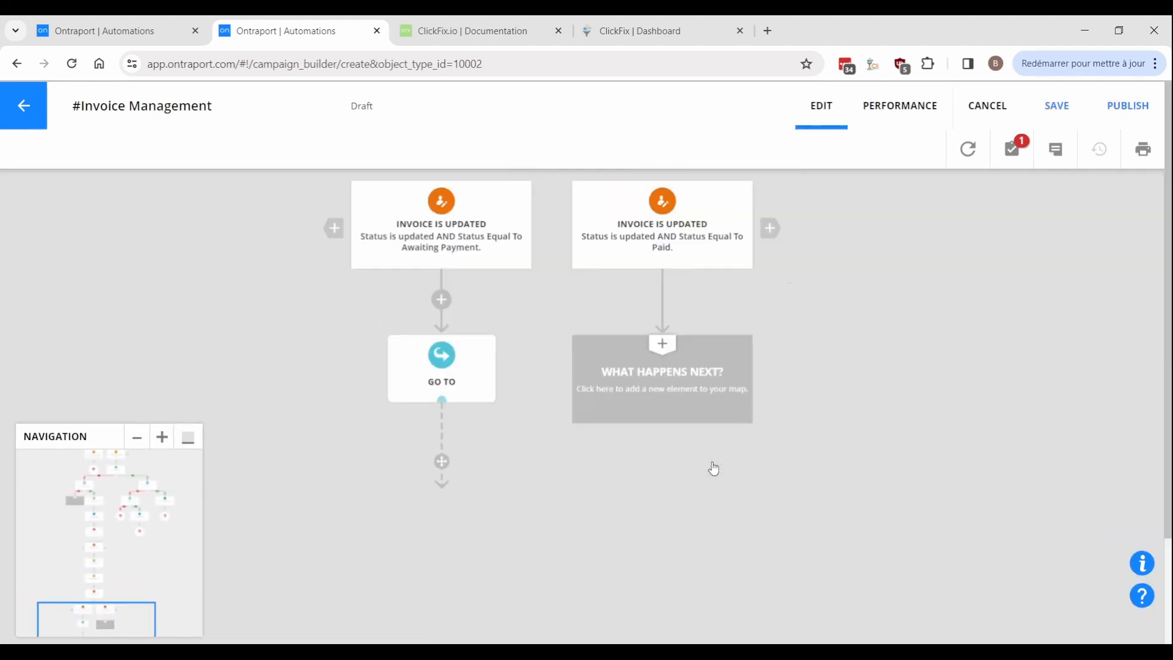
left_click(703, 391)
left_click(713, 374)
Add a webhook after the Paid goal with the pasted PDF URL and field=f2056 invoice data.
left_click(379, 446)
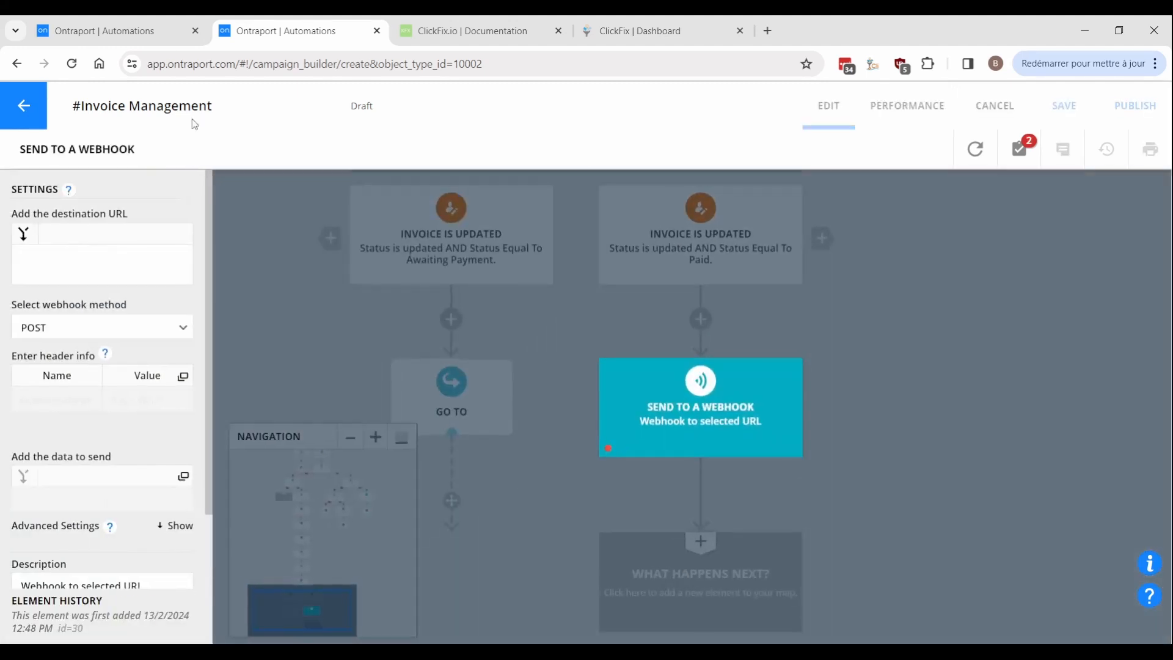
left_click(92, 262)
key("ctrl+v")
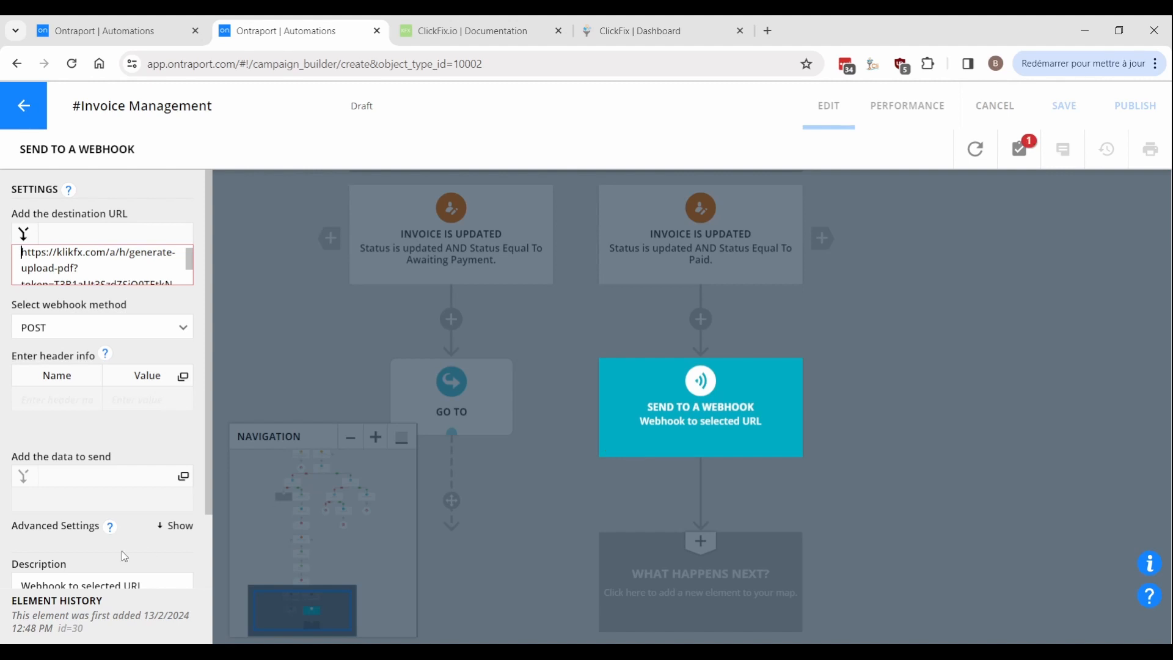
left_click(83, 514)
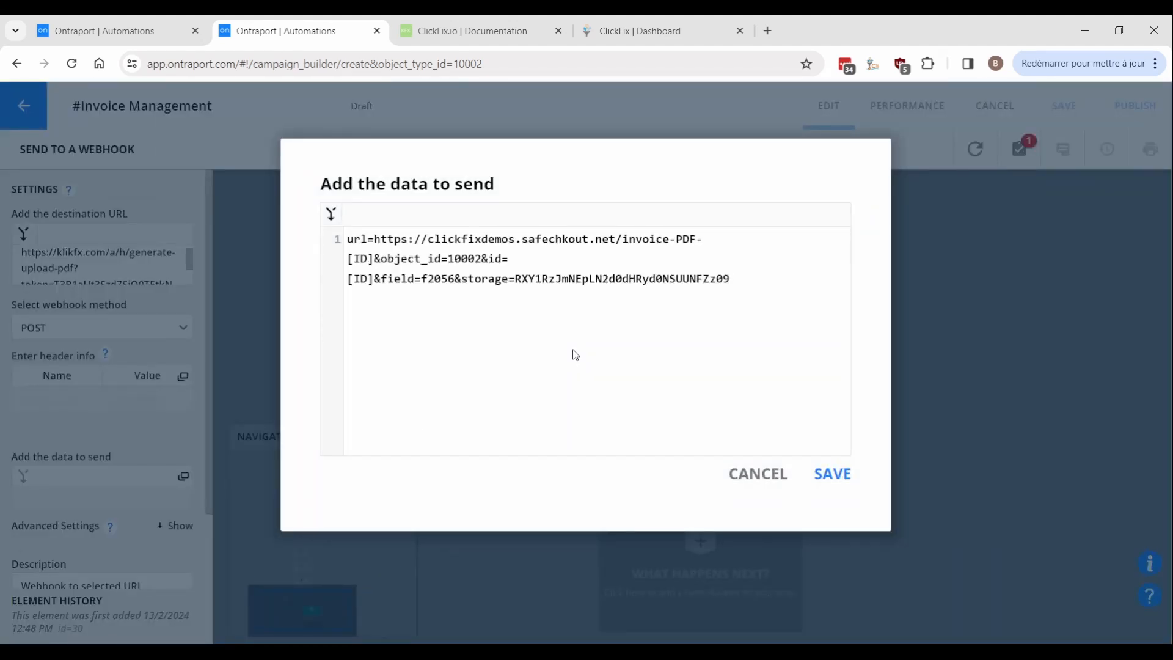
left_click(832, 475)
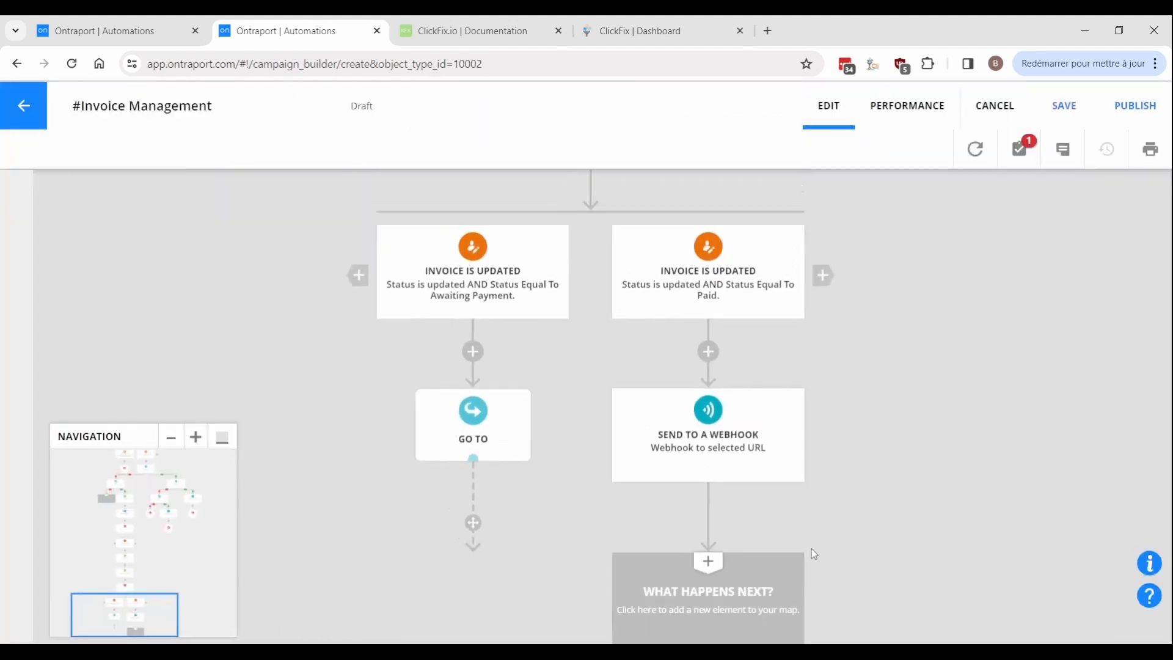
End that branch with an Exit and copy the Charge Invoice condition onto the empty No slot.
left_click(774, 601)
left_click(789, 628)
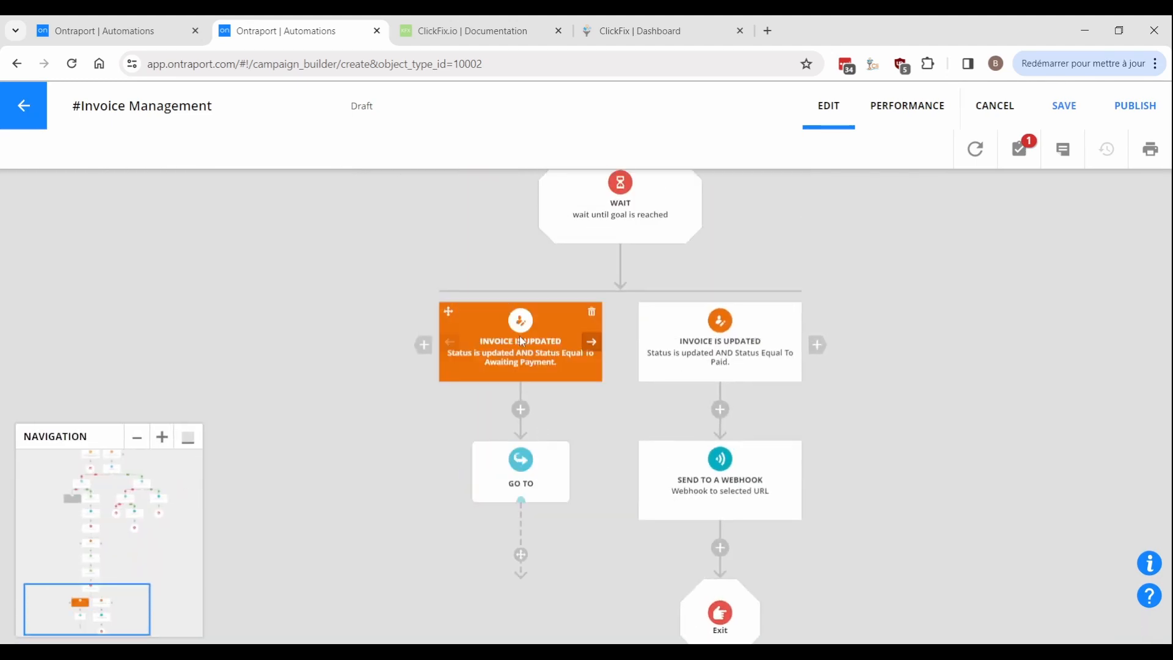
left_click_drag(480, 248, 523, 528)
left_click_drag(502, 326, 540, 641)
mouse_move(567, 330)
left_mouse_down()
mouse_move(542, 518)
mouse_move(544, 641)
left_mouse_up()
left_click_drag(551, 312, 520, 492)
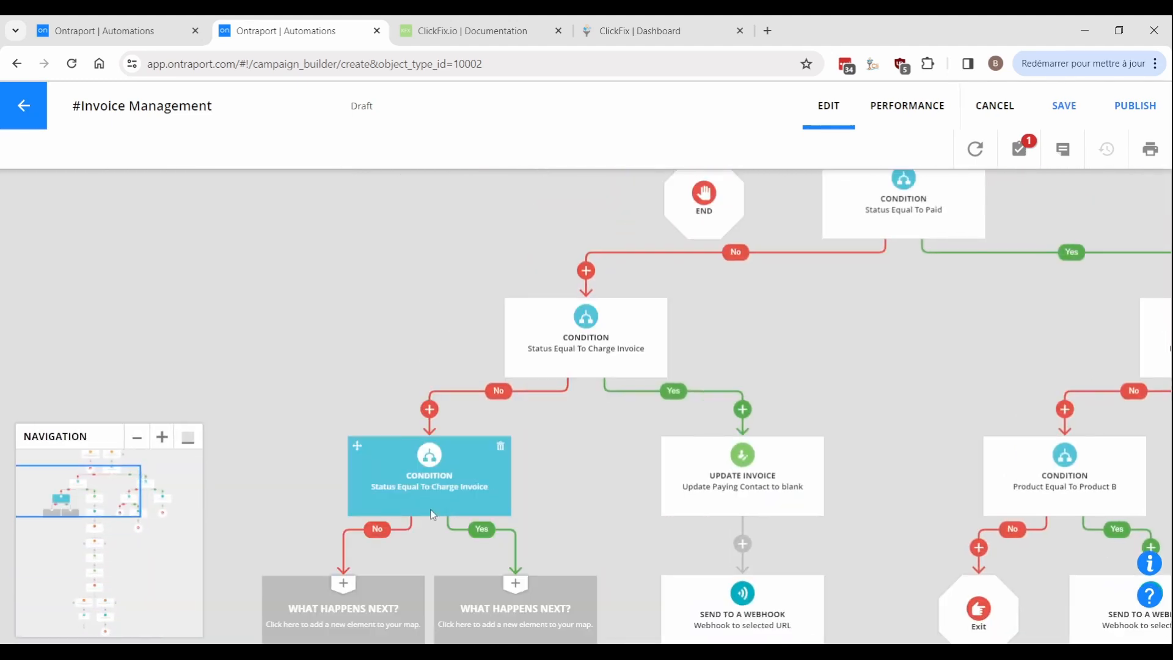
Change the copied condition to Status Voided OR Draft.
left_click(433, 511)
left_click(832, 495)
left_click(773, 471)
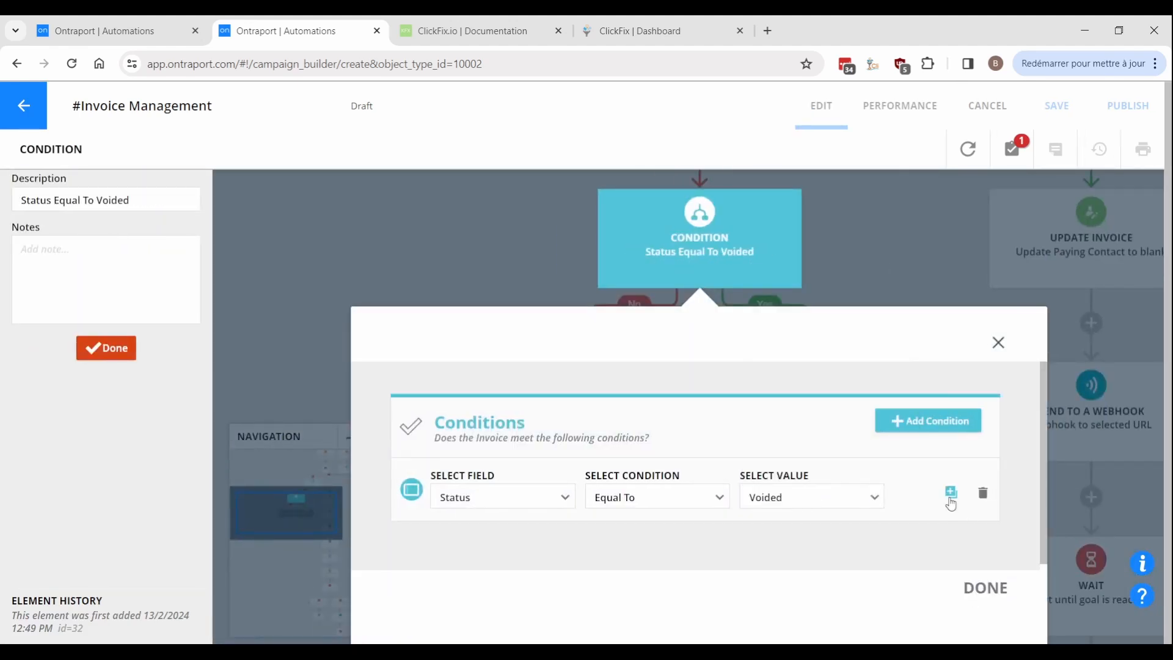
left_click(954, 493)
scroll(799, 544, "down", 2)
left_click(789, 498)
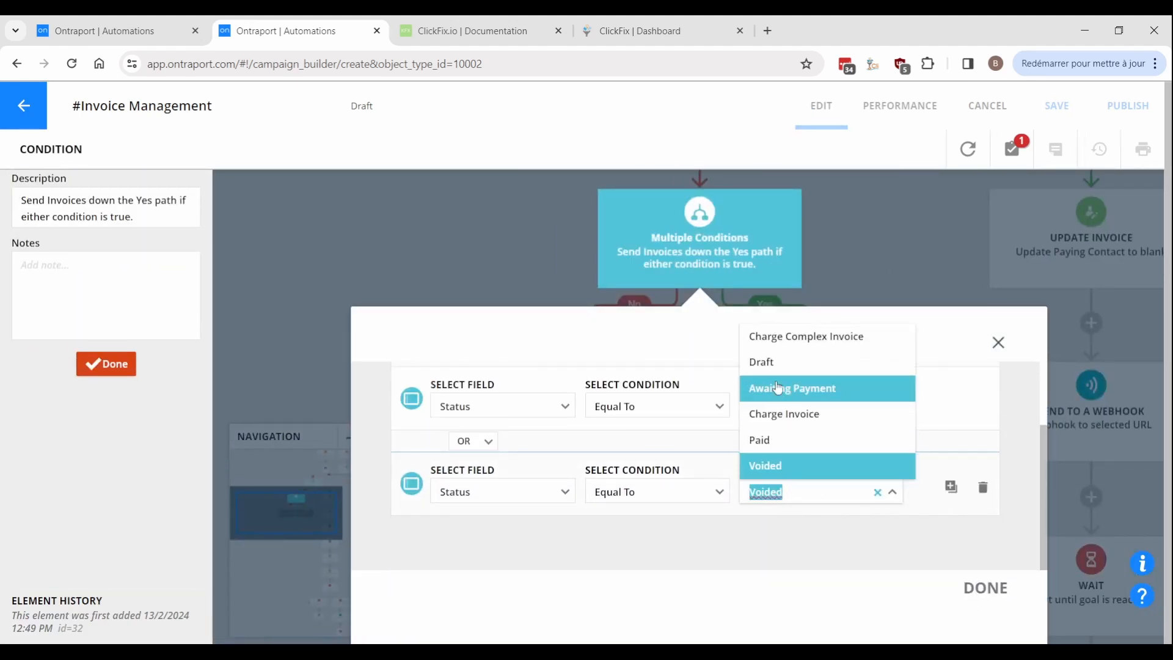
left_click(782, 362)
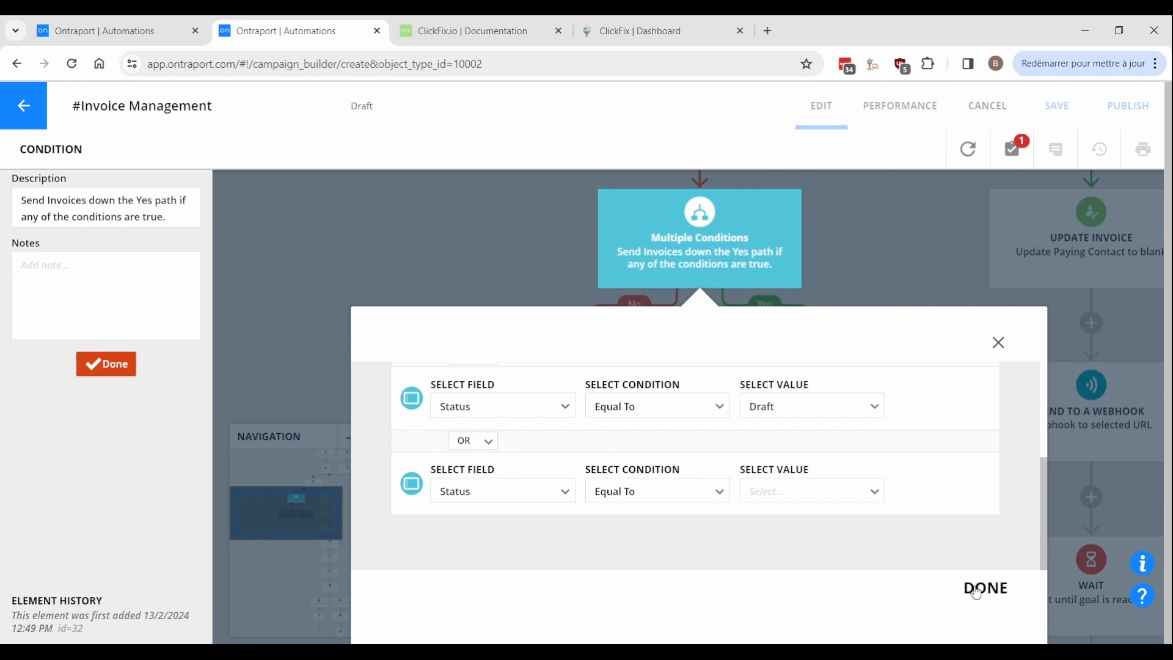
left_click(977, 590)
Add an Exit on the multiple-status check's Yes path.
left_click(517, 611)
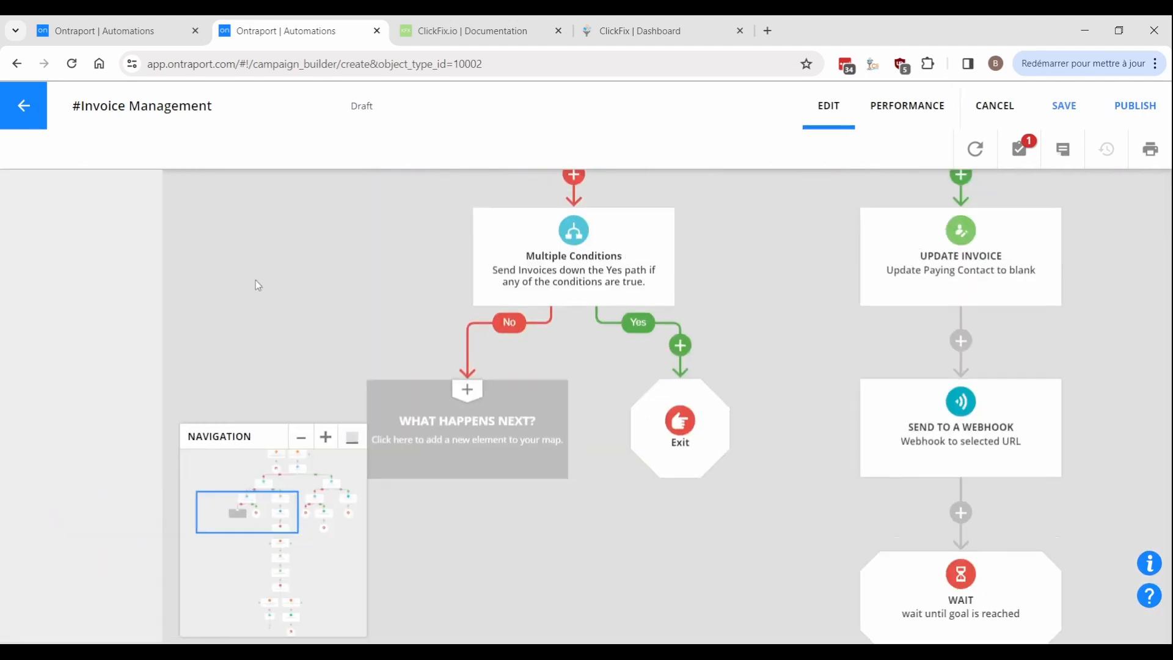
scroll(258, 286, "down", 1)
left_click_drag(258, 283, 322, 427)
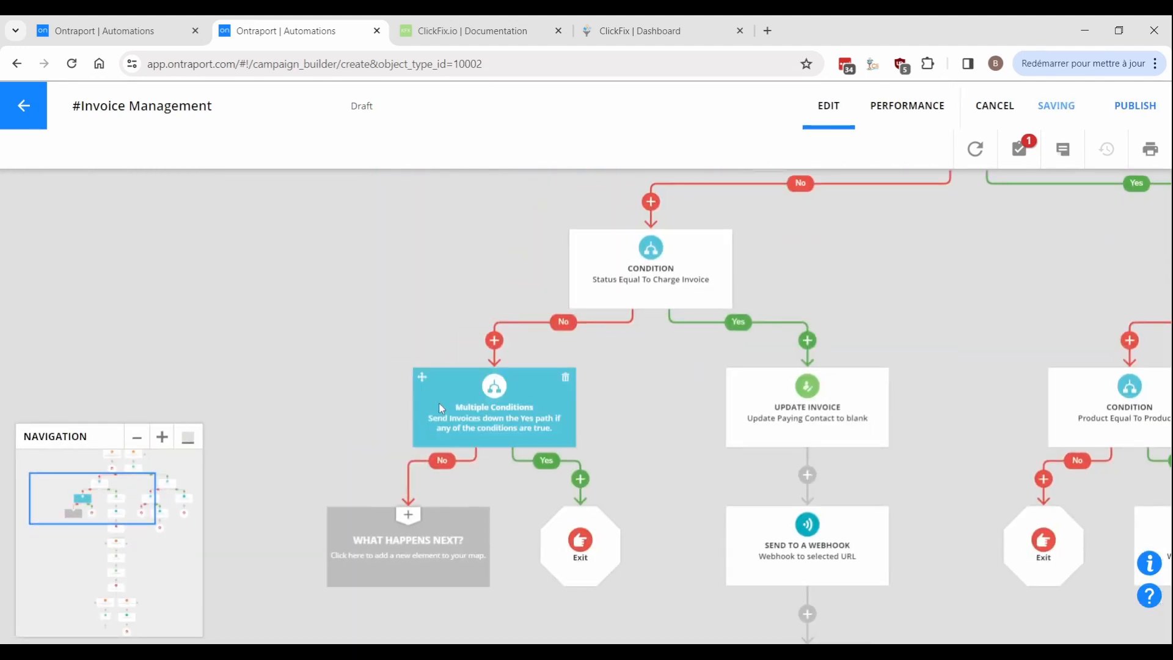
Copy the check onto its No branch, reduced to Status Equal To Awaiting Payment.
left_click_drag(422, 377, 395, 553)
left_click(394, 550)
left_click(983, 495)
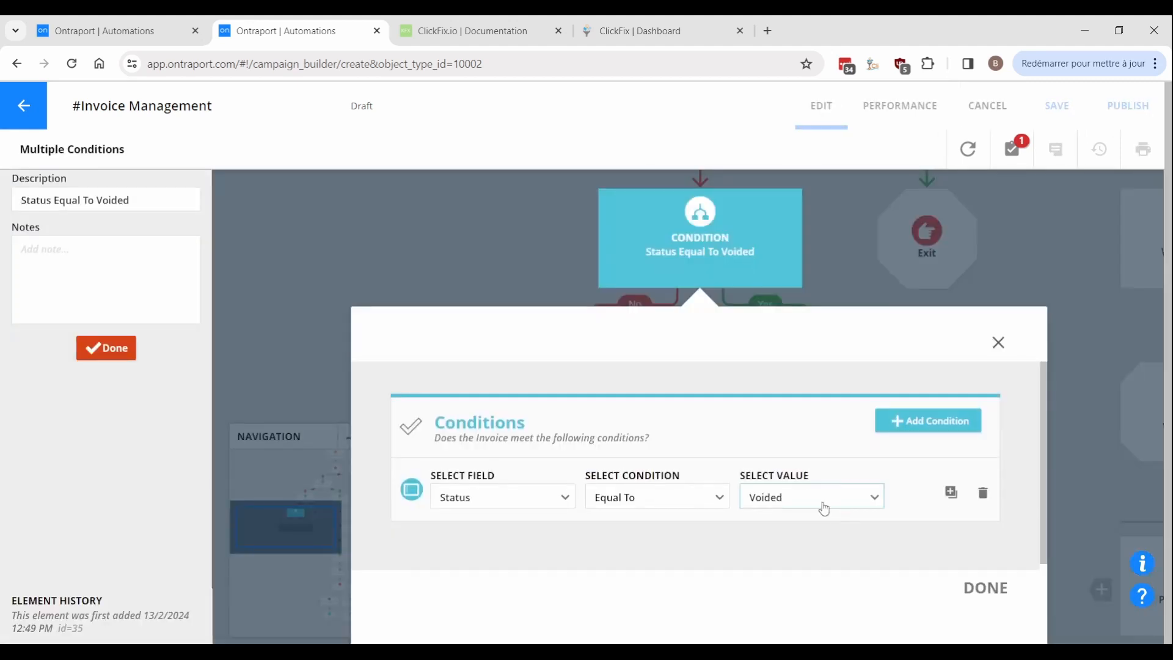
left_click(822, 501)
left_click(784, 420)
left_click(764, 395)
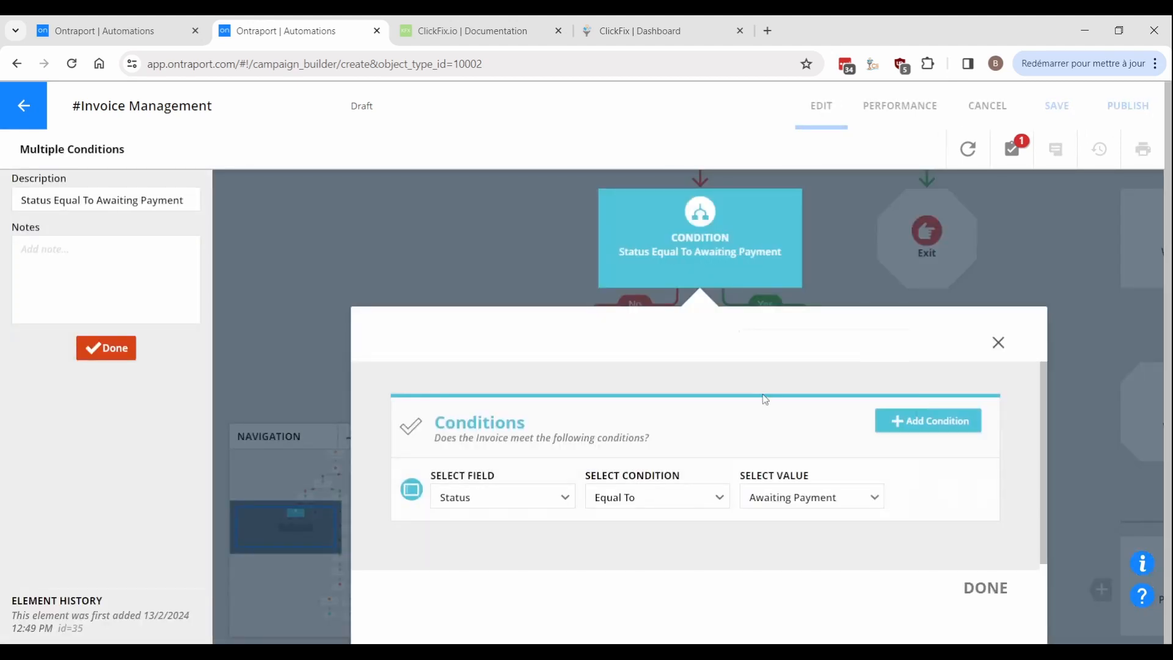
left_click(986, 588)
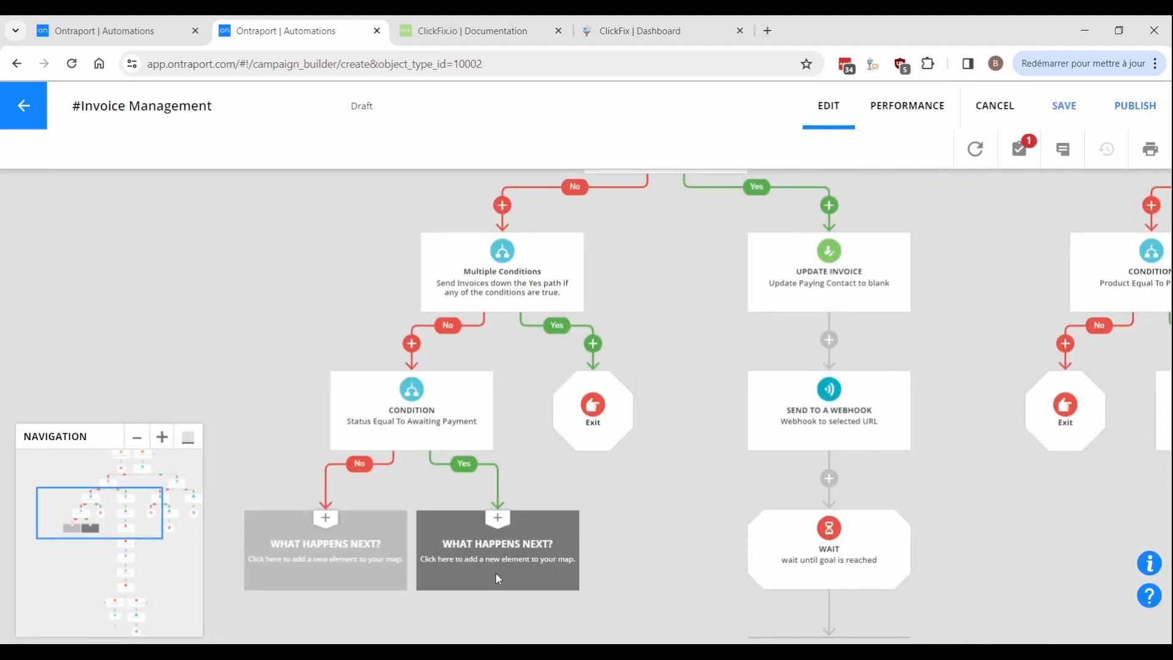
left_click(496, 578)
Add a Yes-path webhook to the short-URL address with ID/expiration/key parameters, sending the invoice link.
left_click(711, 370)
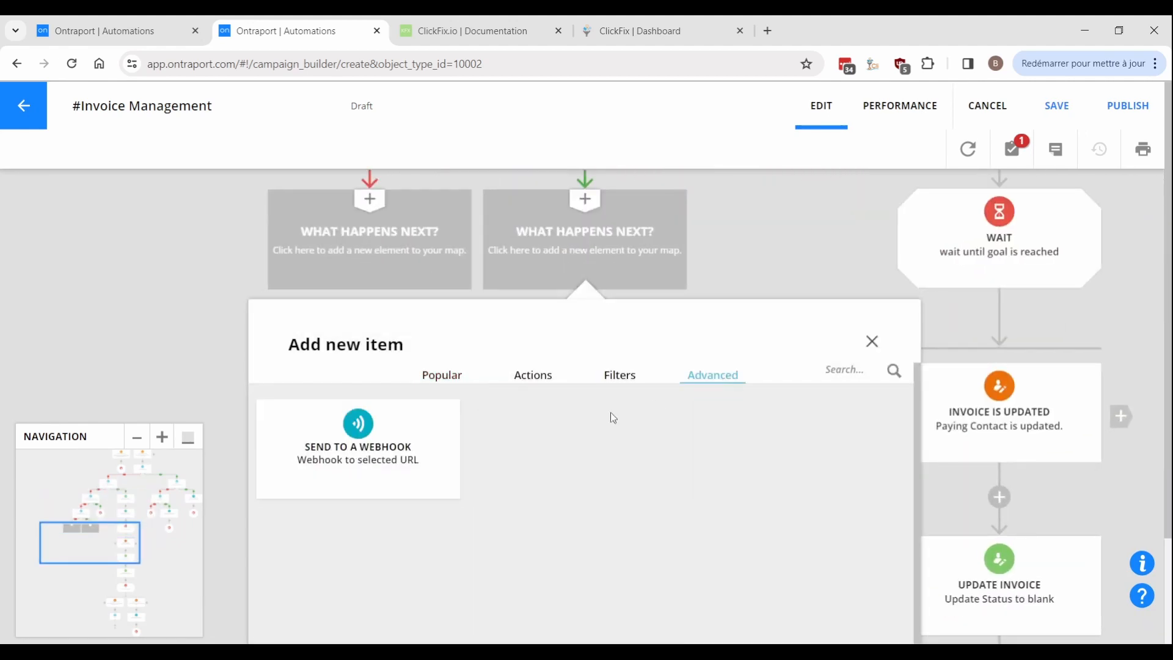
left_click(358, 449)
left_click(542, 553)
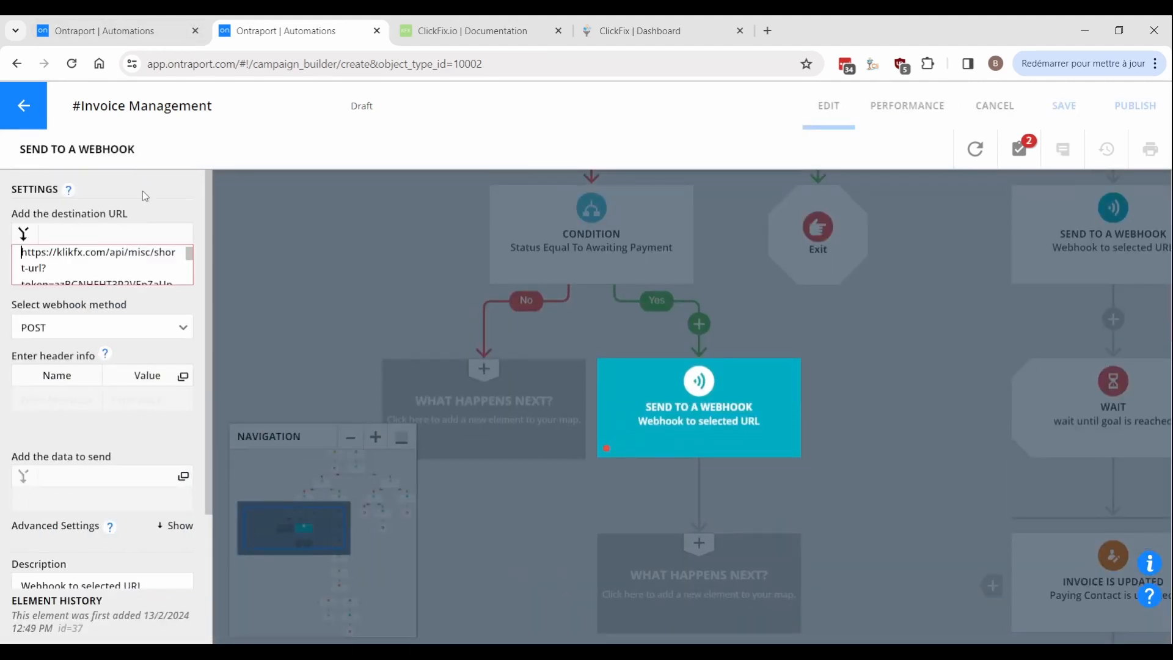
key("Right")
key("Down")
key("Down")
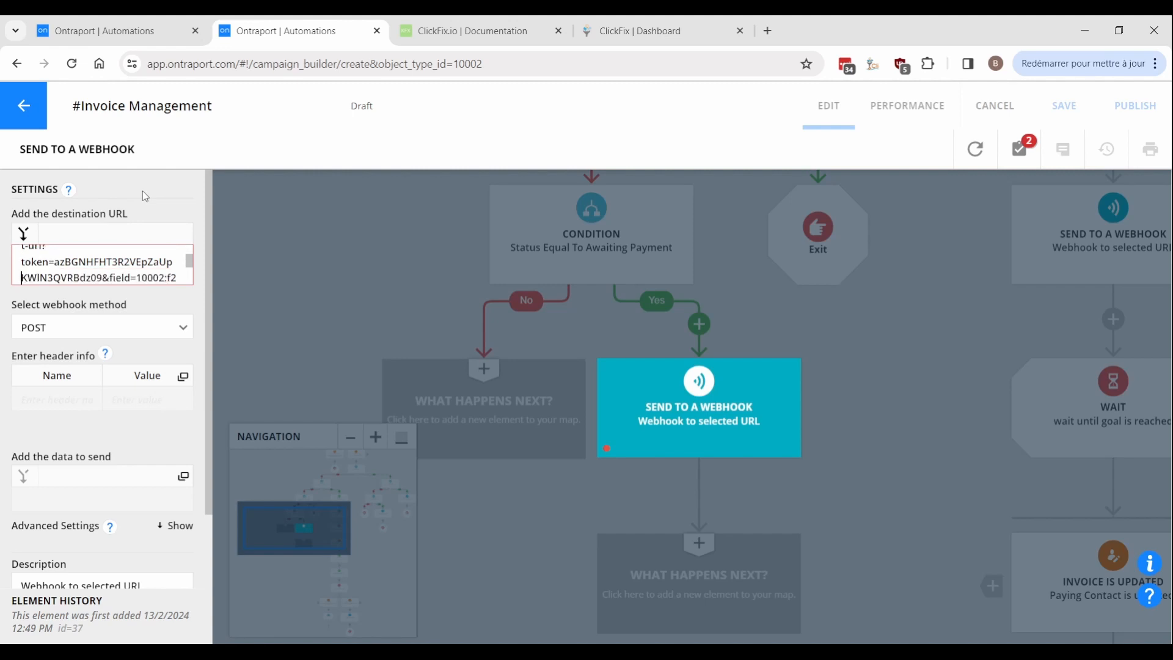
type("[ID]&expiration=365&key=invoice")
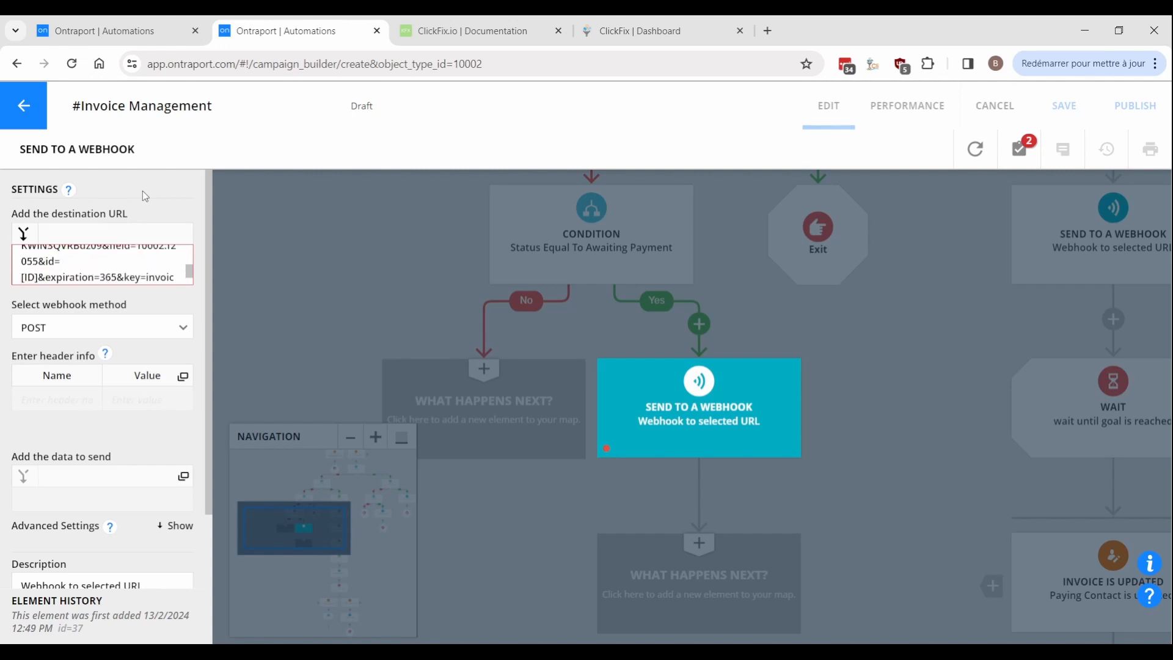
left_click(87, 505)
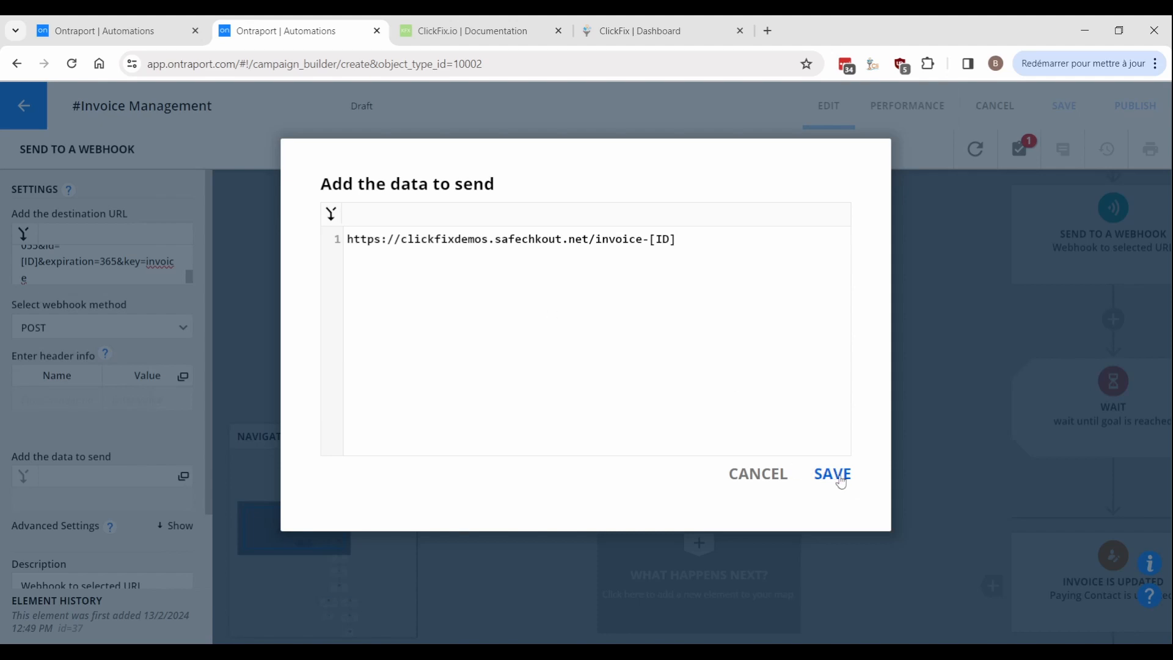
left_click(832, 474)
left_click(806, 486)
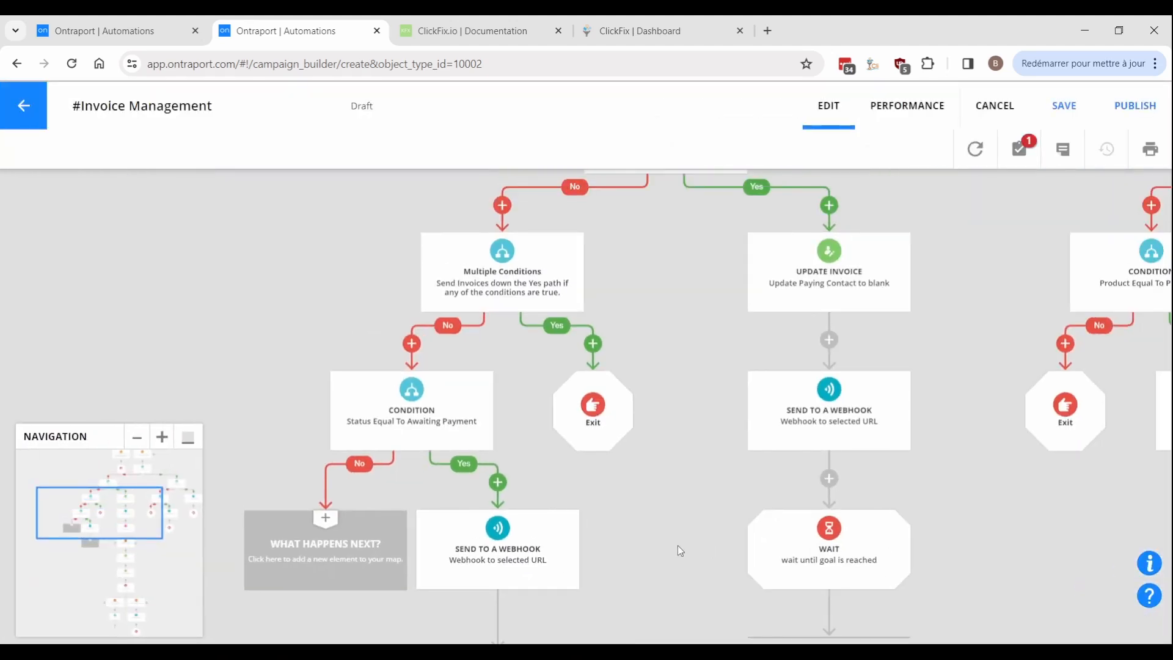
left_click_drag(677, 546, 723, 263)
left_click(588, 395)
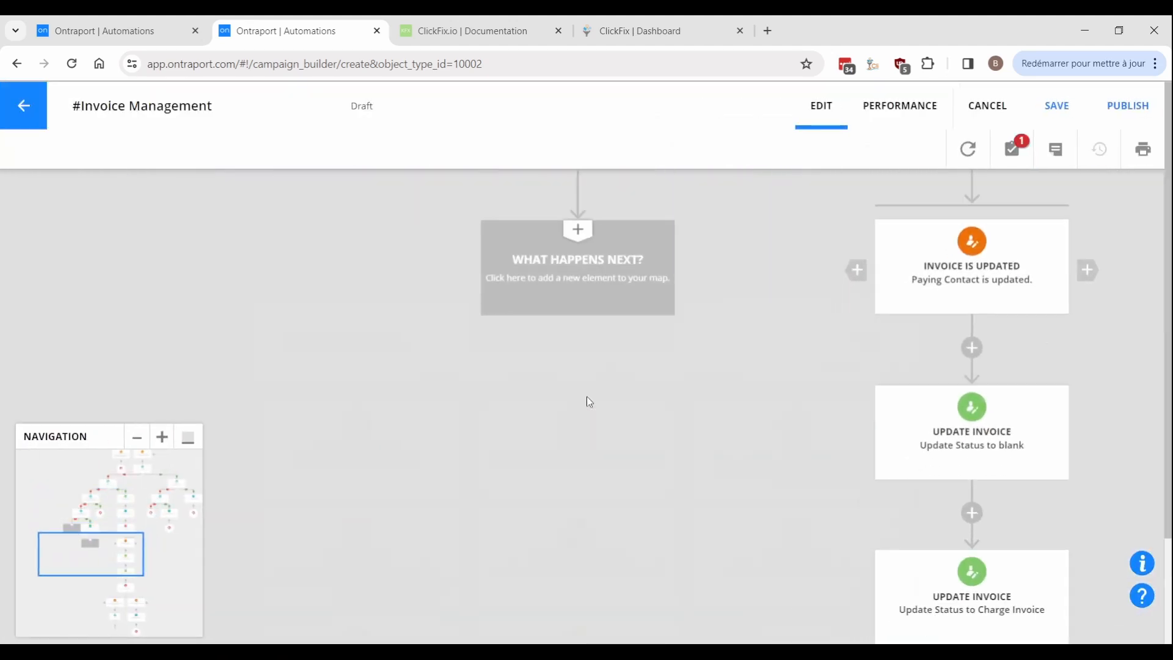
Add a Send an Email step that sends the Invoice Management email.
left_click(361, 449)
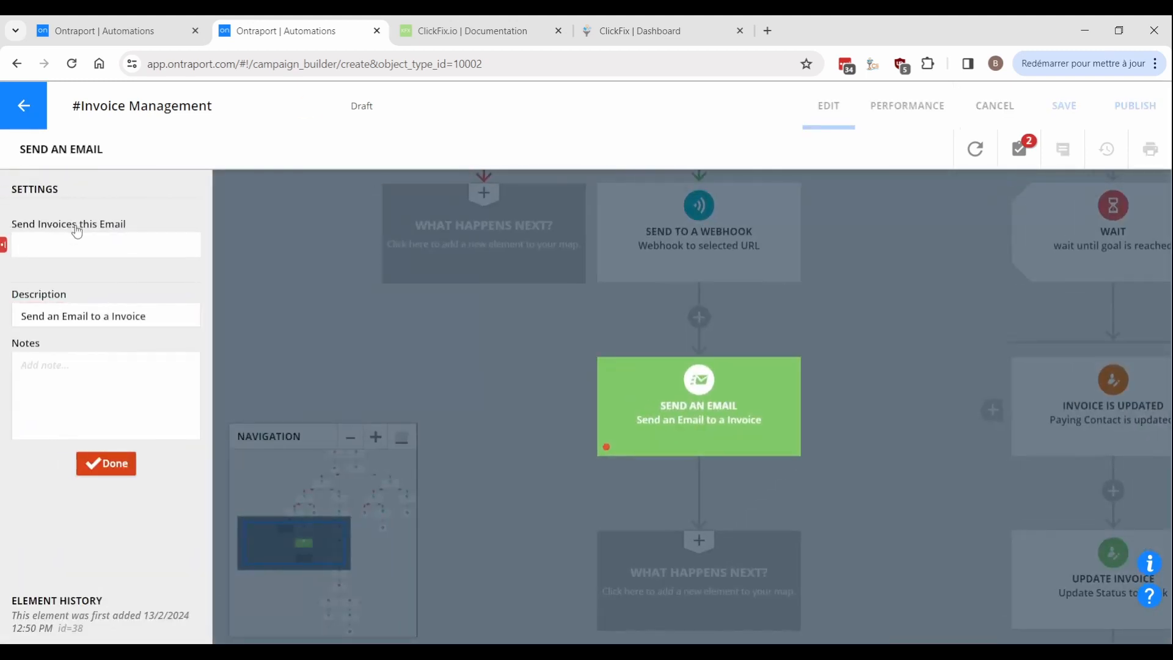
left_click(77, 239)
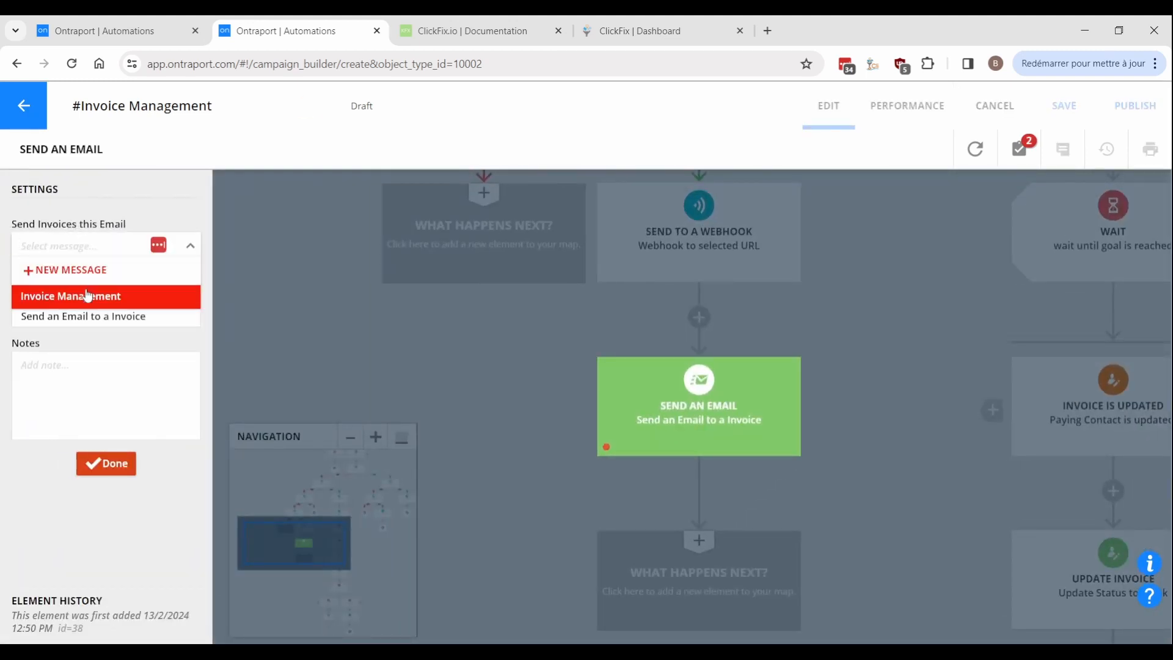
left_click(86, 296)
left_click(571, 385)
Add a field-update goal that applies to invoices on the previous Wait.
left_click(561, 547)
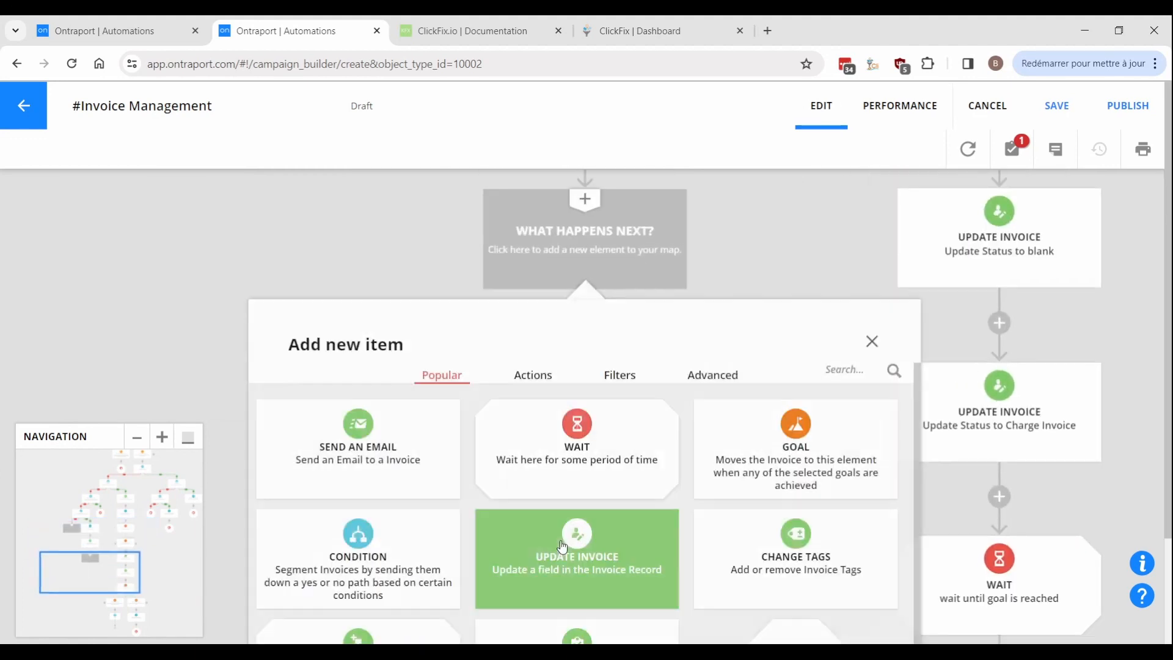
left_click(777, 437)
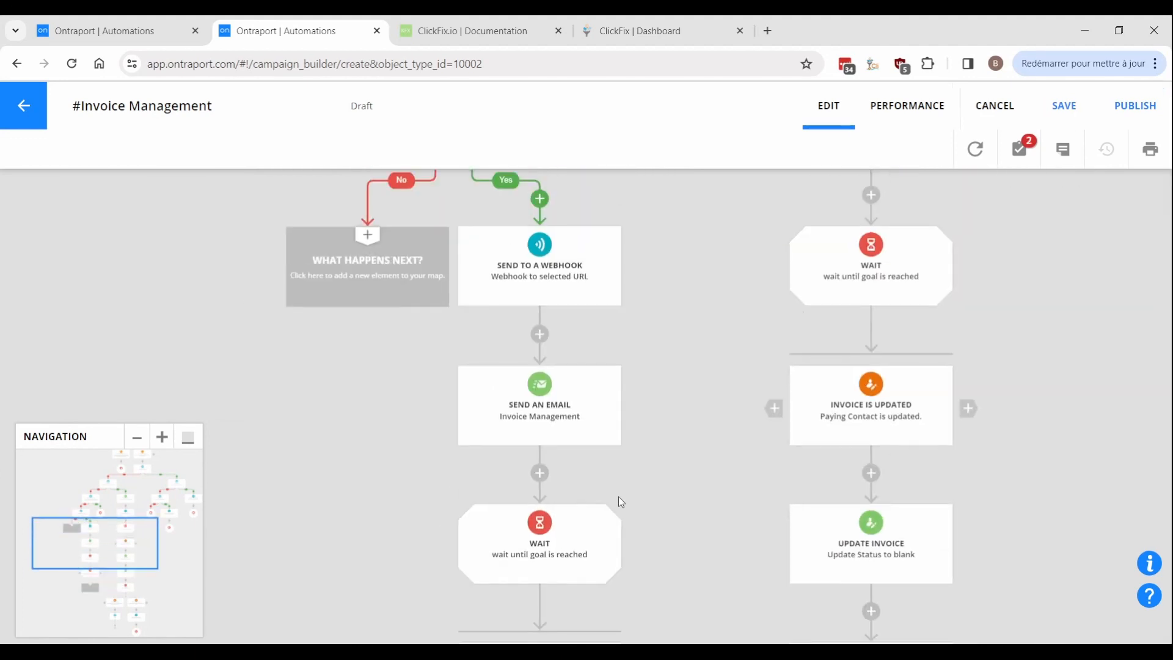
left_click(555, 365)
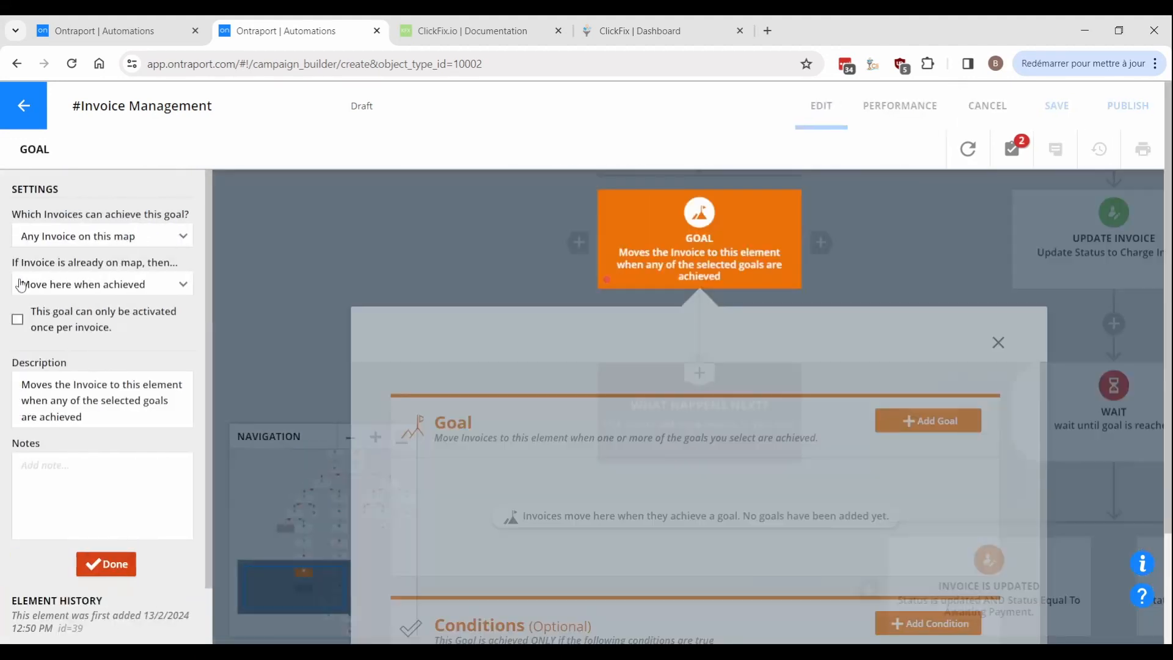
left_click(49, 235)
left_click(93, 285)
left_click(896, 427)
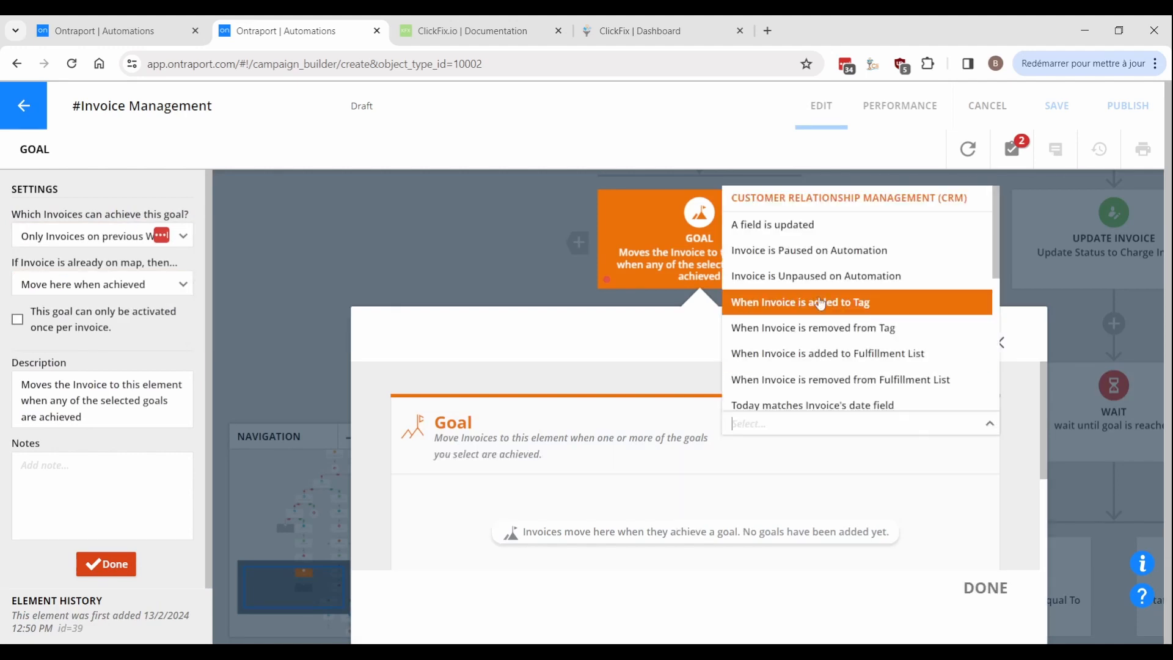
left_click(752, 239)
Have the goal watch the Status field and require it to equal Charge Invoice.
left_click(516, 481)
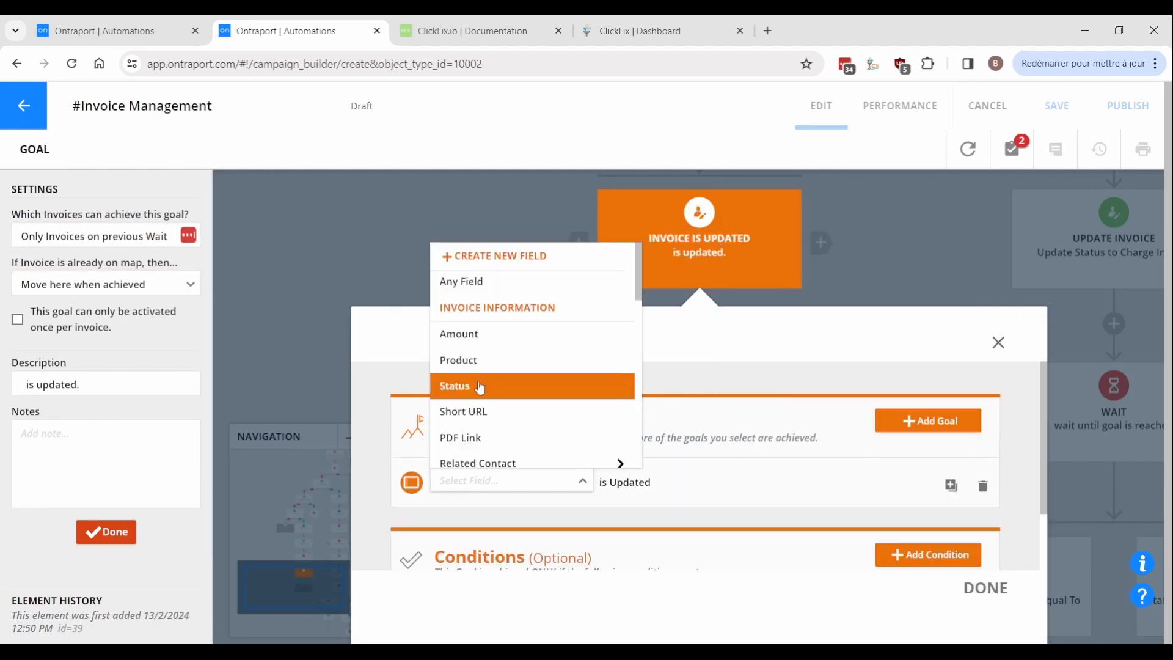
left_click(479, 385)
scroll(969, 470, "down", 1)
left_click(947, 475)
left_click(764, 357)
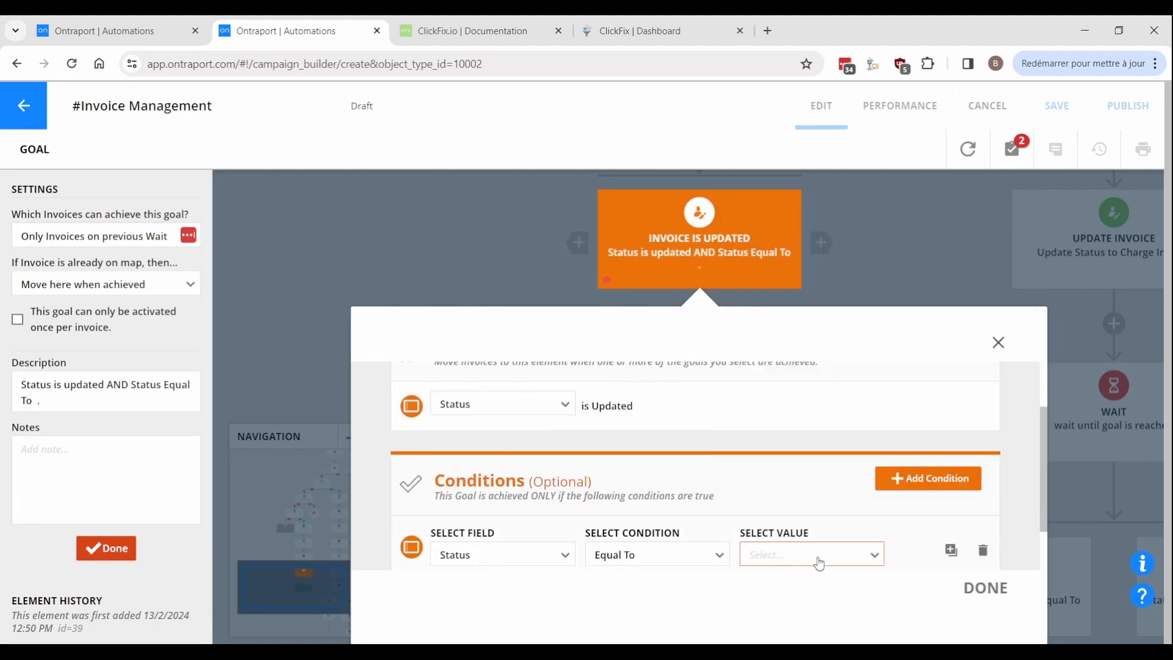
left_click(819, 561)
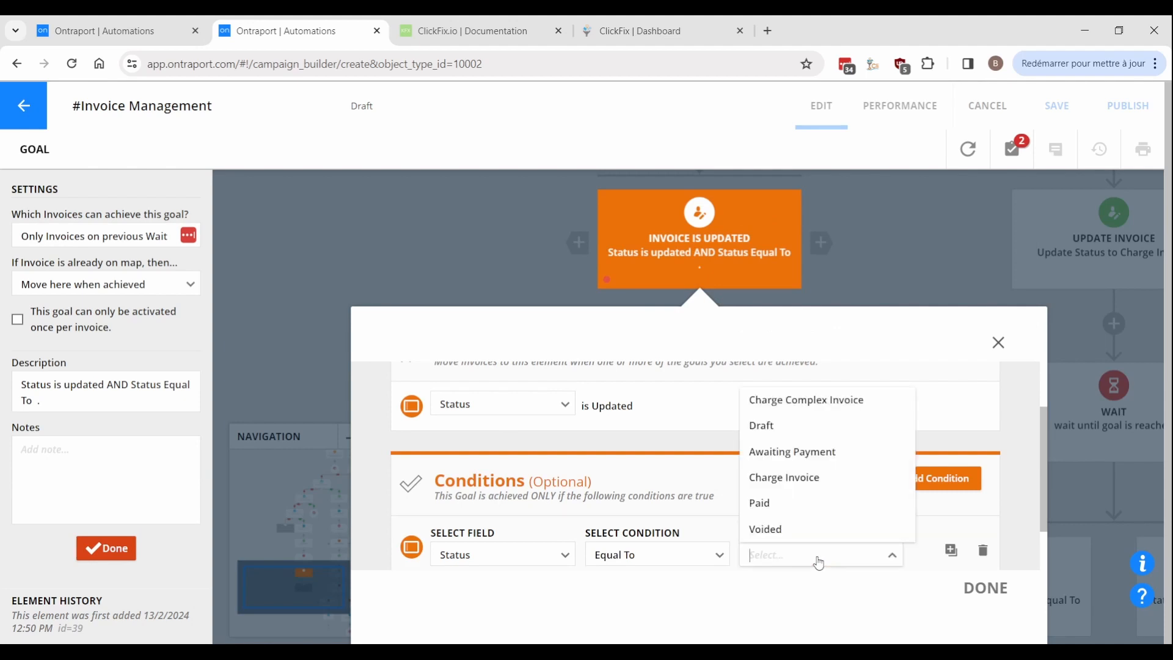
left_click(785, 478)
left_click(985, 588)
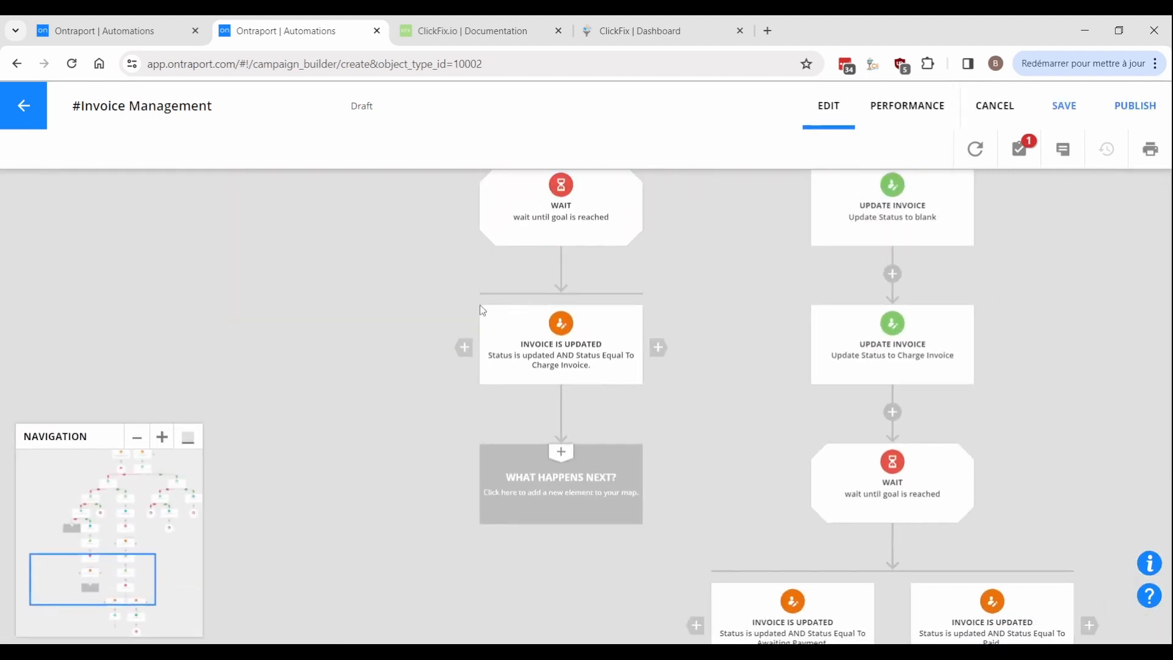
Change the goal's status value from Charge Invoice to Paid.
left_click(529, 606)
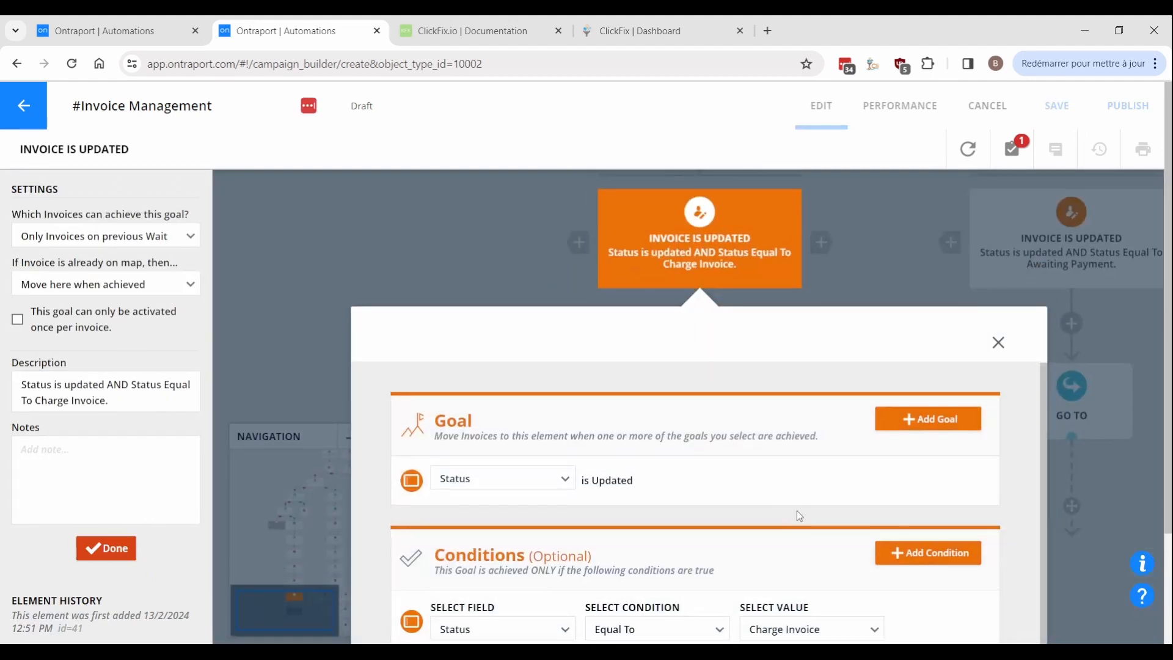
scroll(797, 511, "down", 1)
left_click(799, 553)
left_click(788, 498)
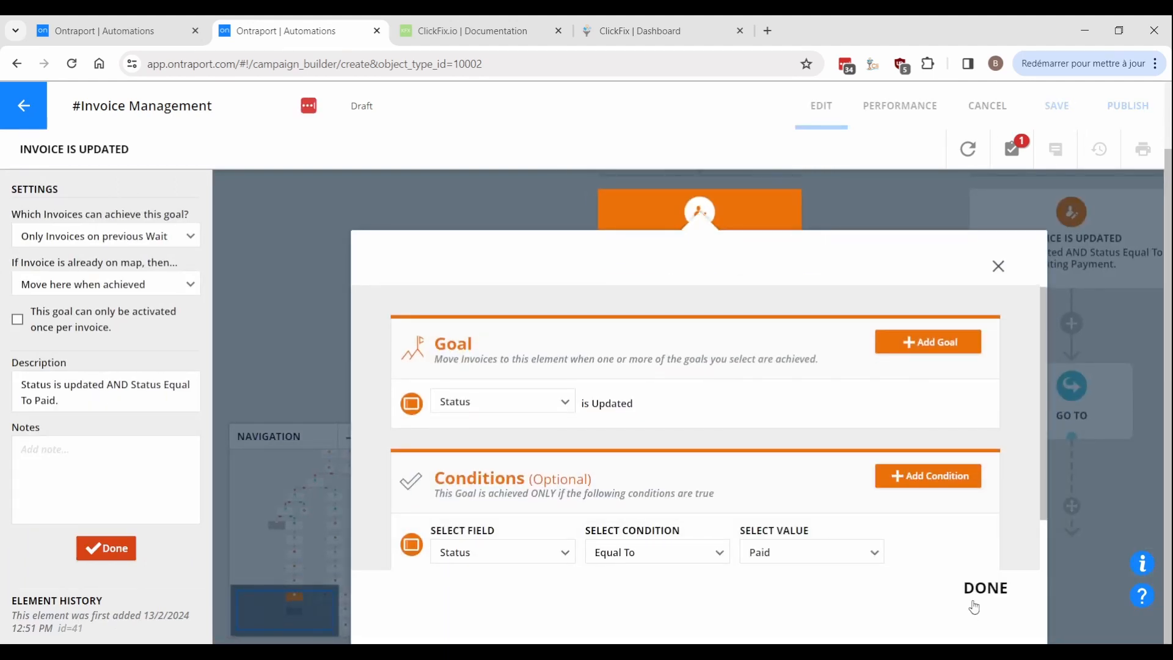
left_click(974, 605)
Add Exit steps after the Paid goal and on the No branch.
left_click(577, 541)
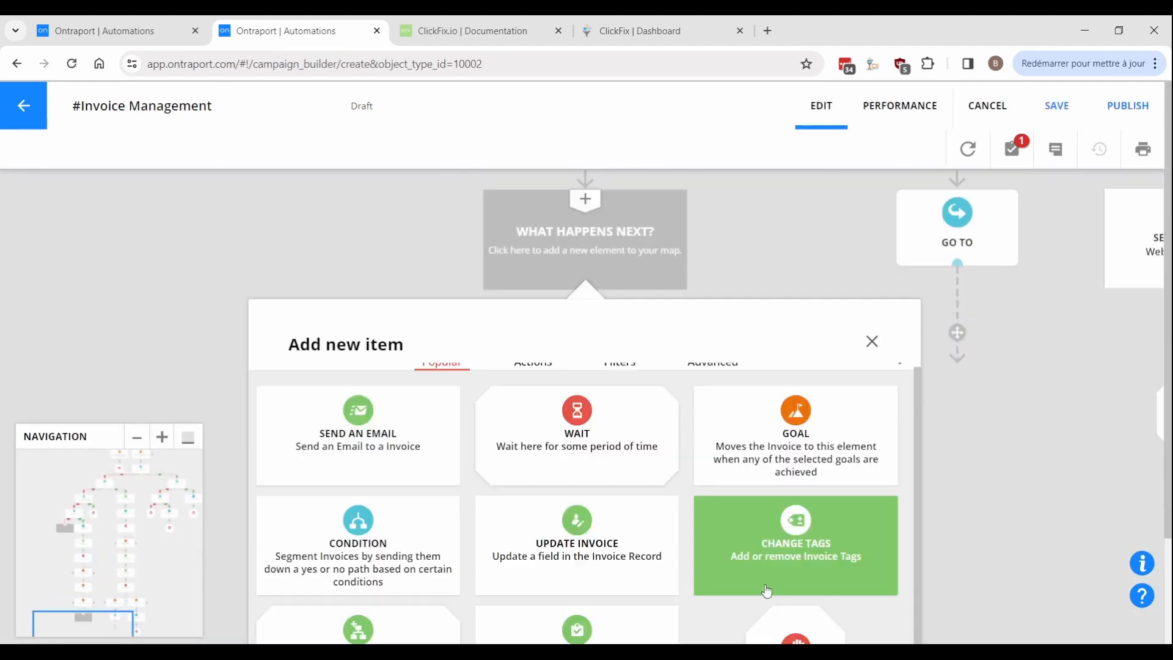
scroll(767, 591, "down", 1)
left_click(782, 618)
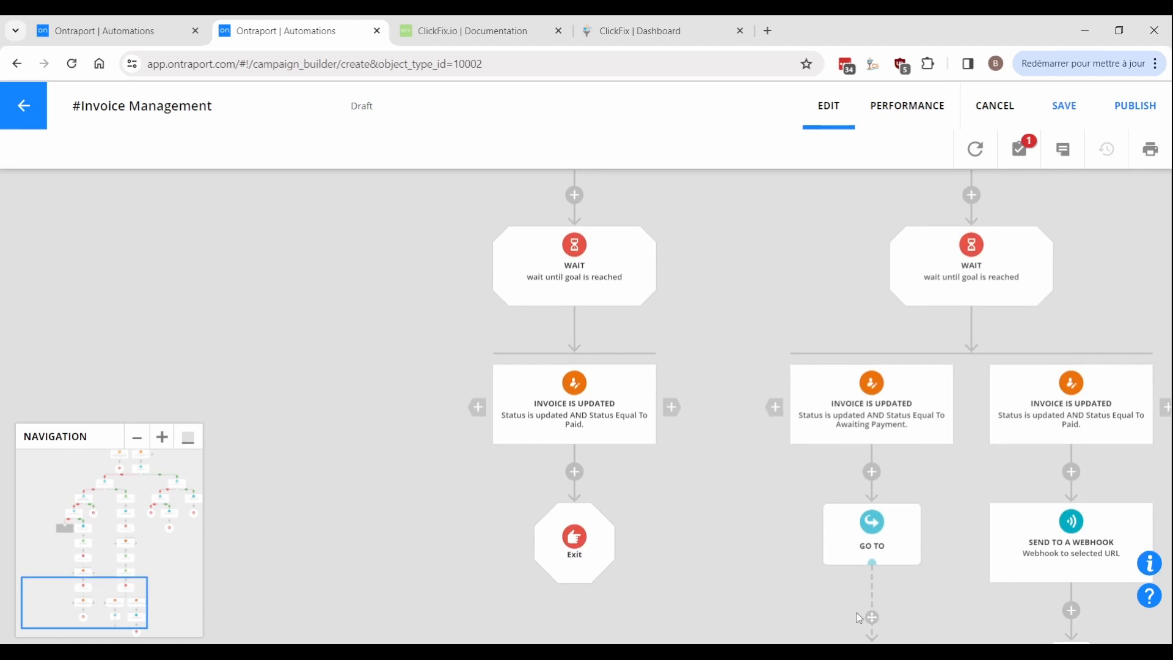
scroll(688, 195, "up", 5)
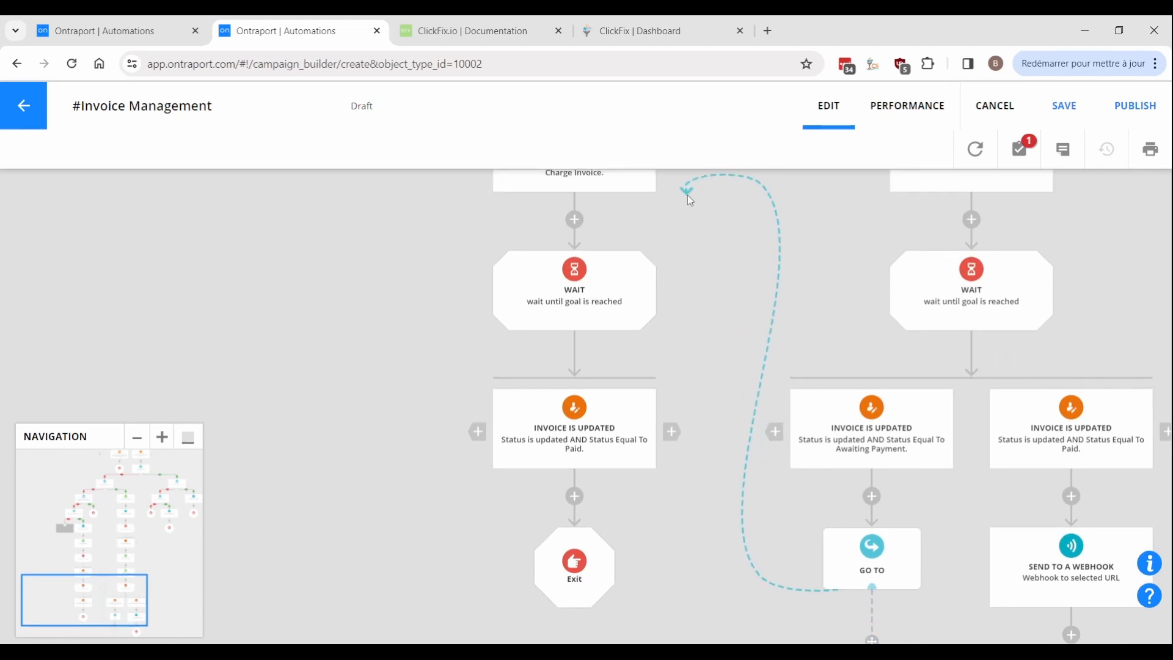
scroll(695, 180, "up", 4)
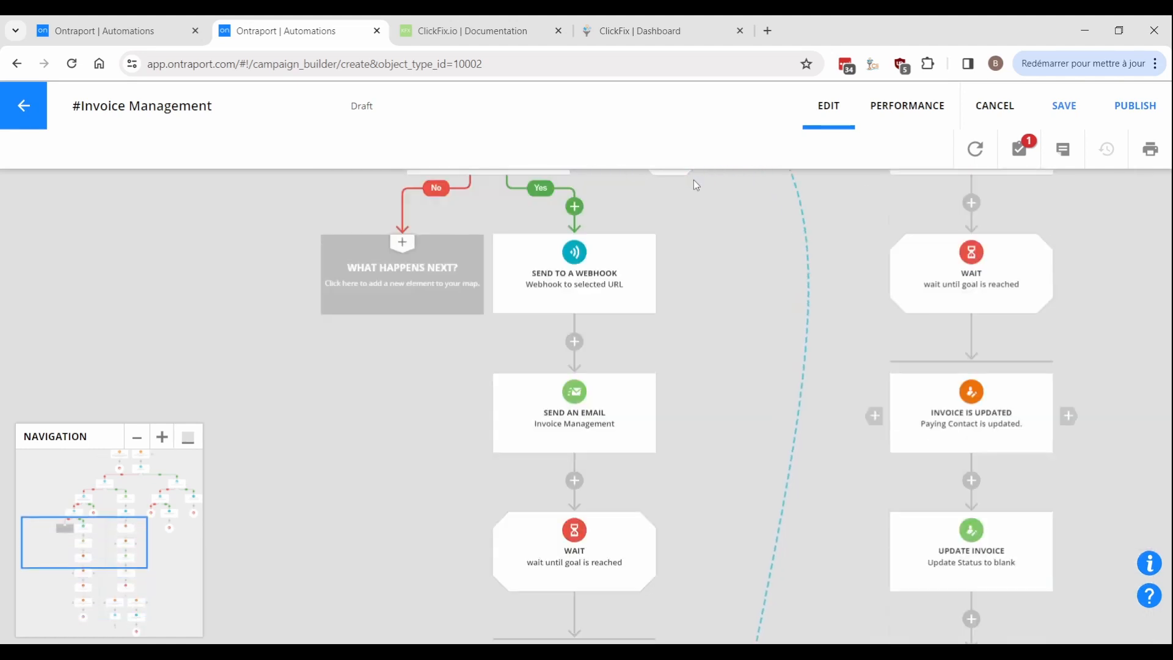
left_click(387, 313)
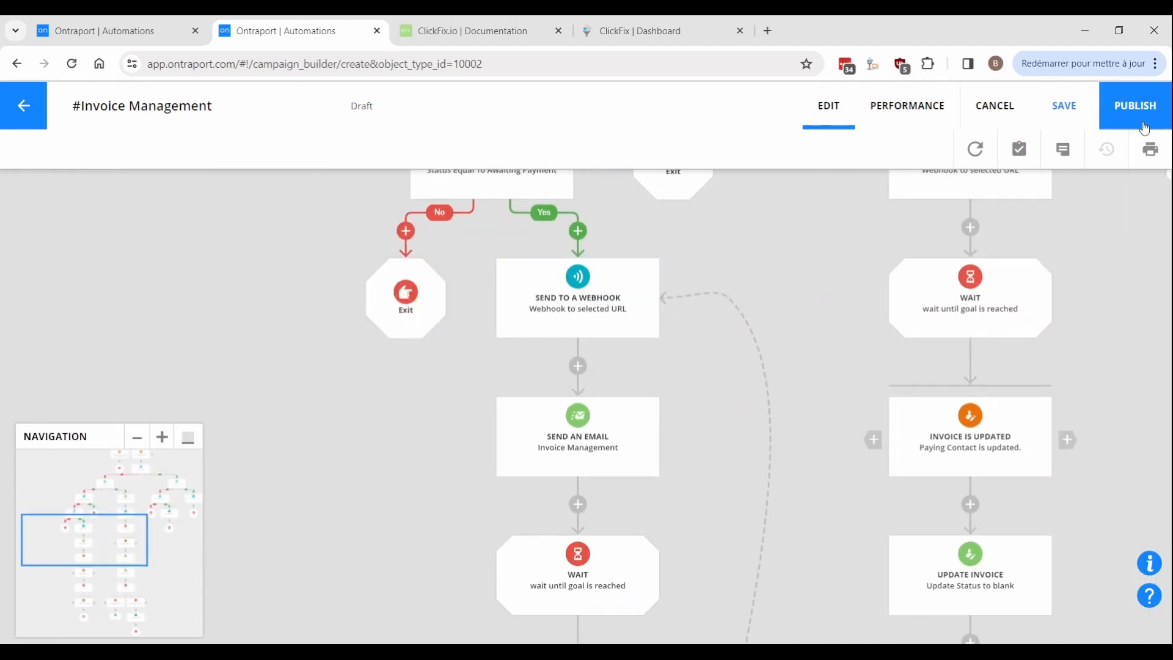
Save and publish #Invoice Management, then select #PayWhatYouWant #Checkout and copy it.
left_click(1137, 110)
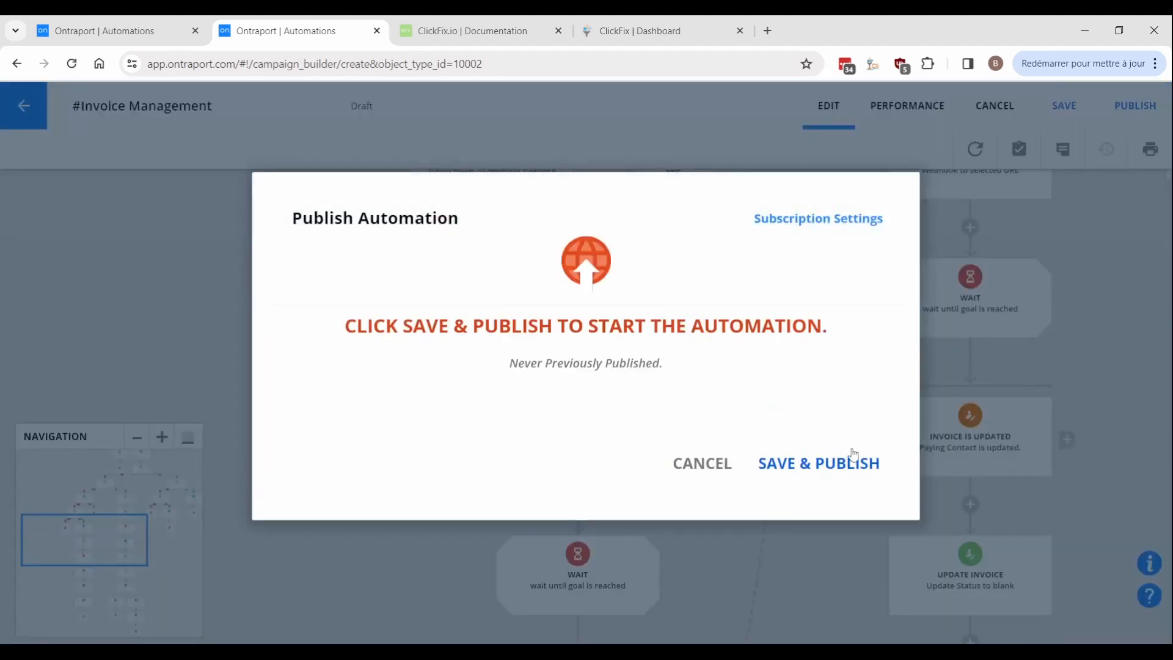
left_click(800, 469)
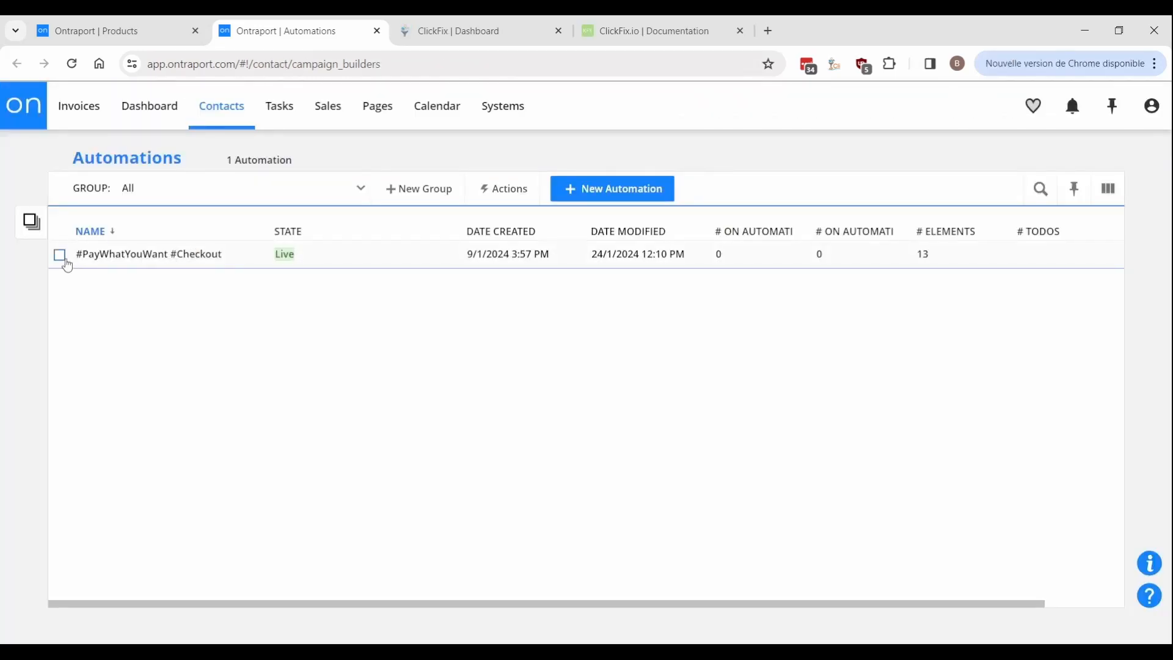
left_click(63, 258)
left_click(98, 101)
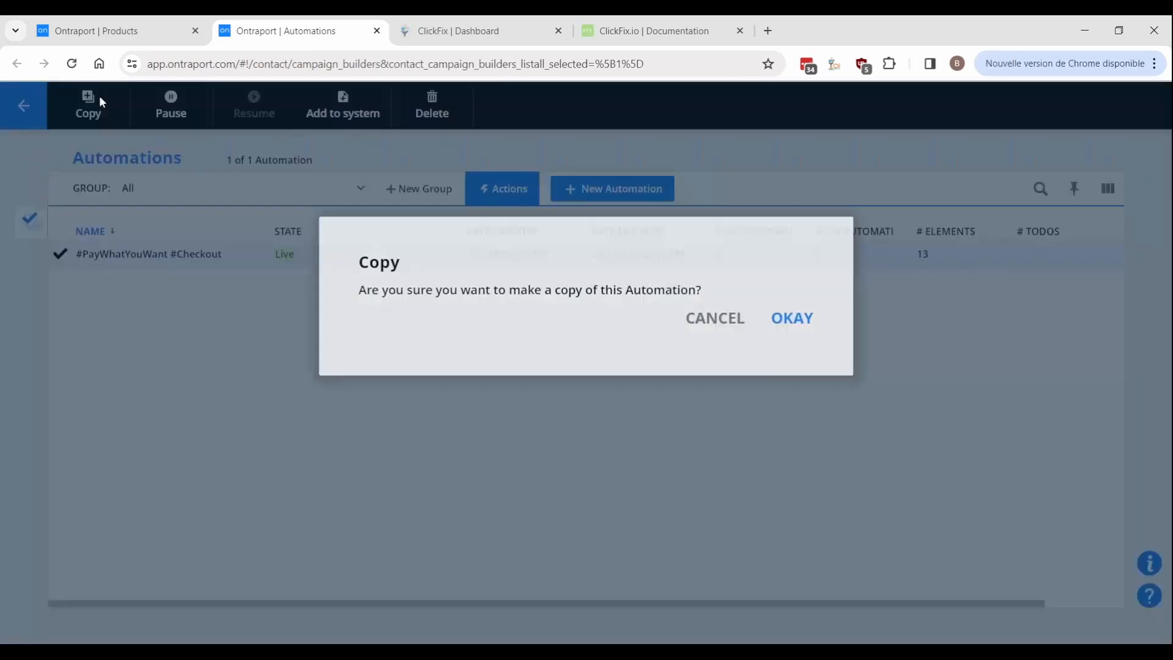
Confirm the copy and add a trigger for updates to the Paying Invoice Status field.
left_click(775, 321)
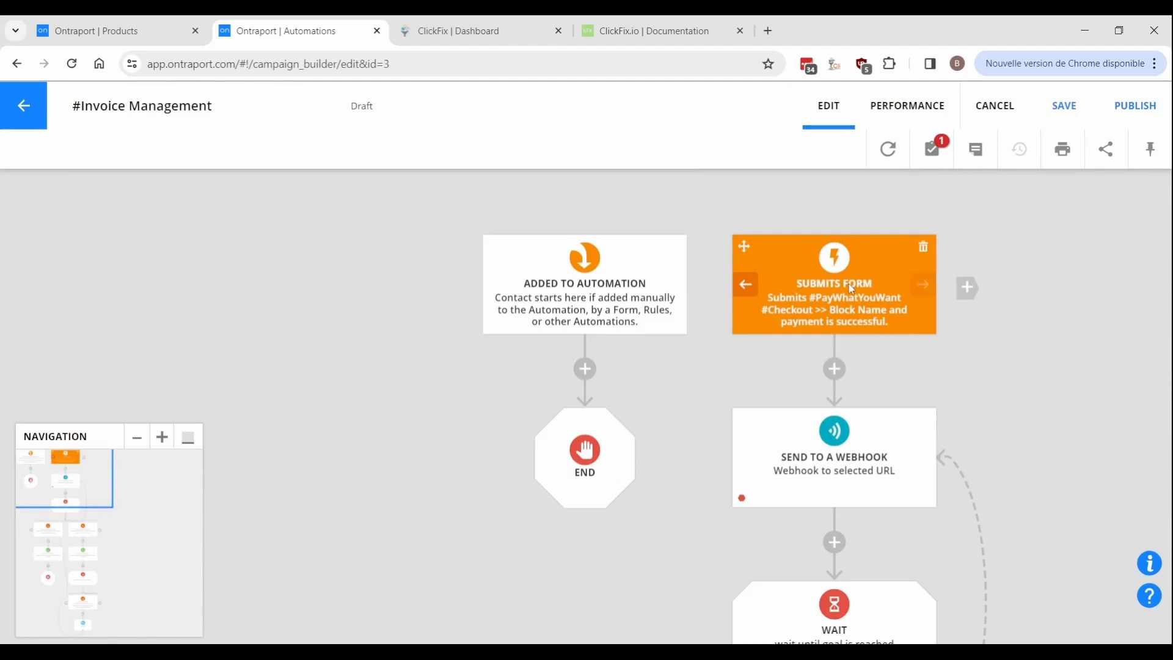
left_click(851, 289)
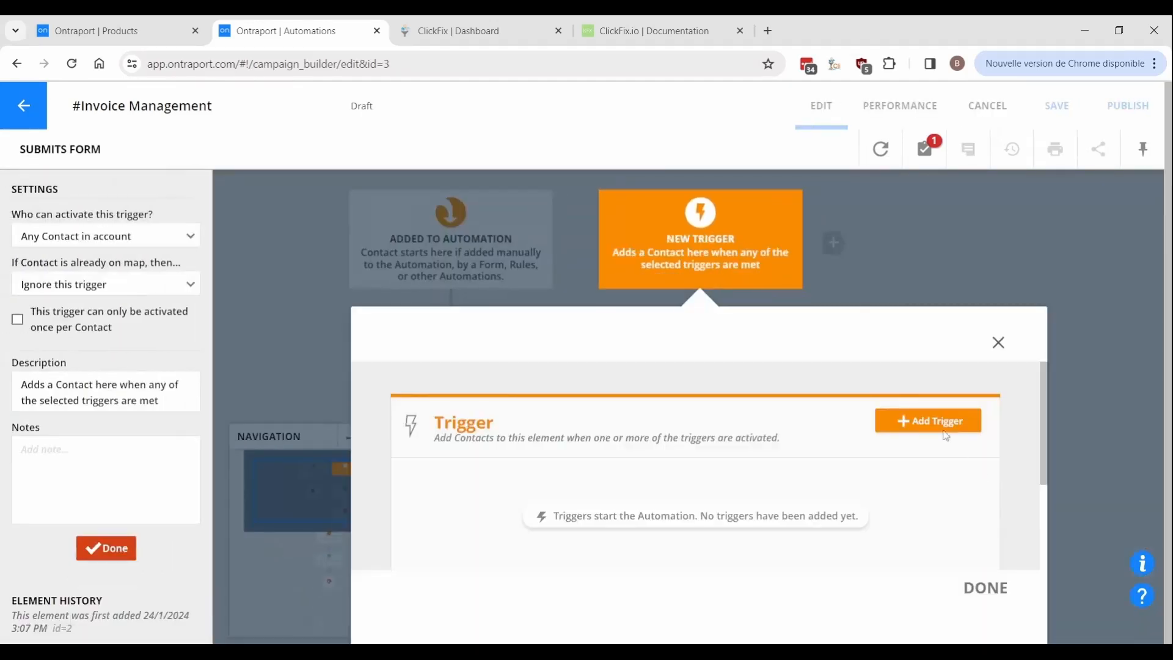
left_click(929, 422)
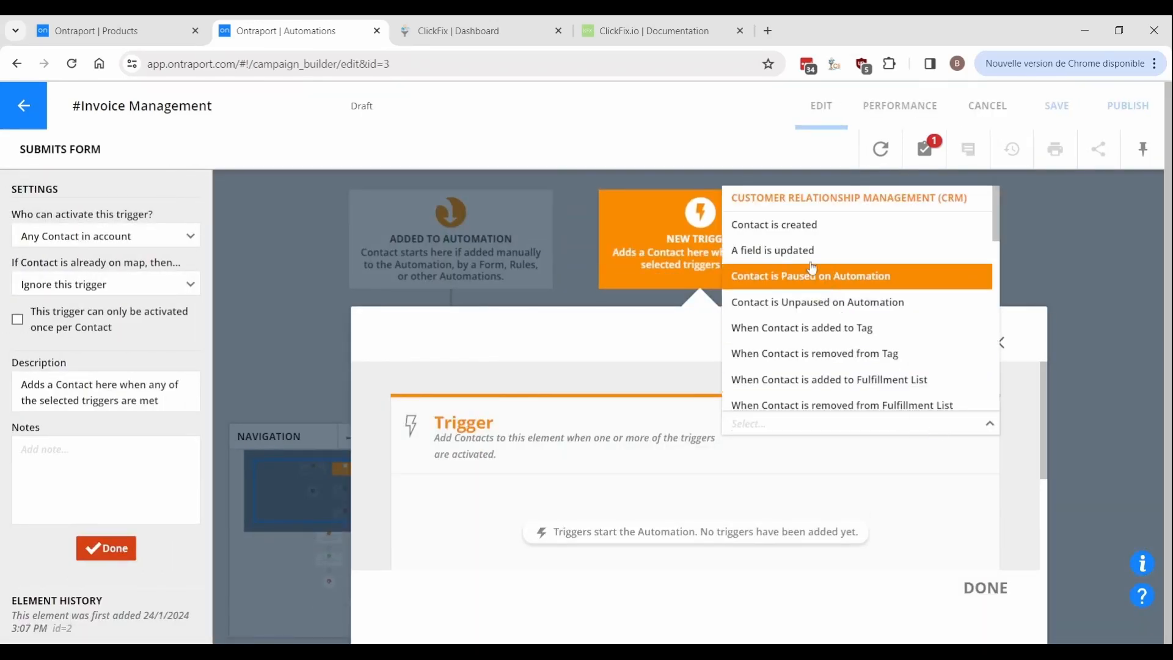
left_click(794, 251)
left_click(546, 471)
type("paying")
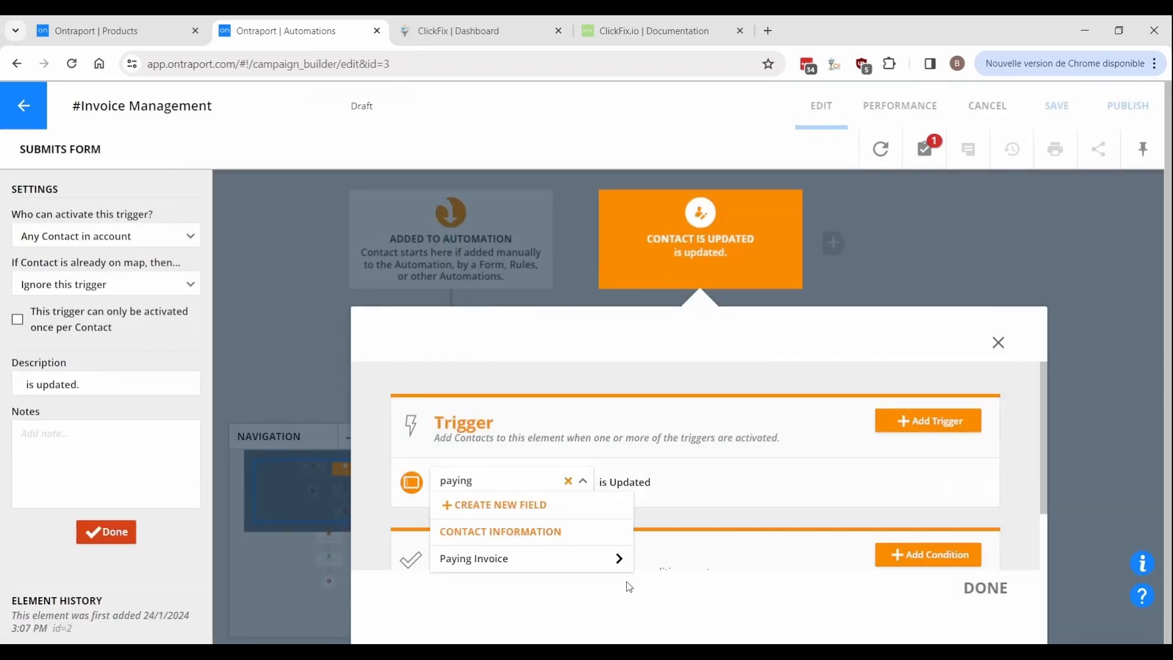
left_click(625, 561)
left_click(484, 359)
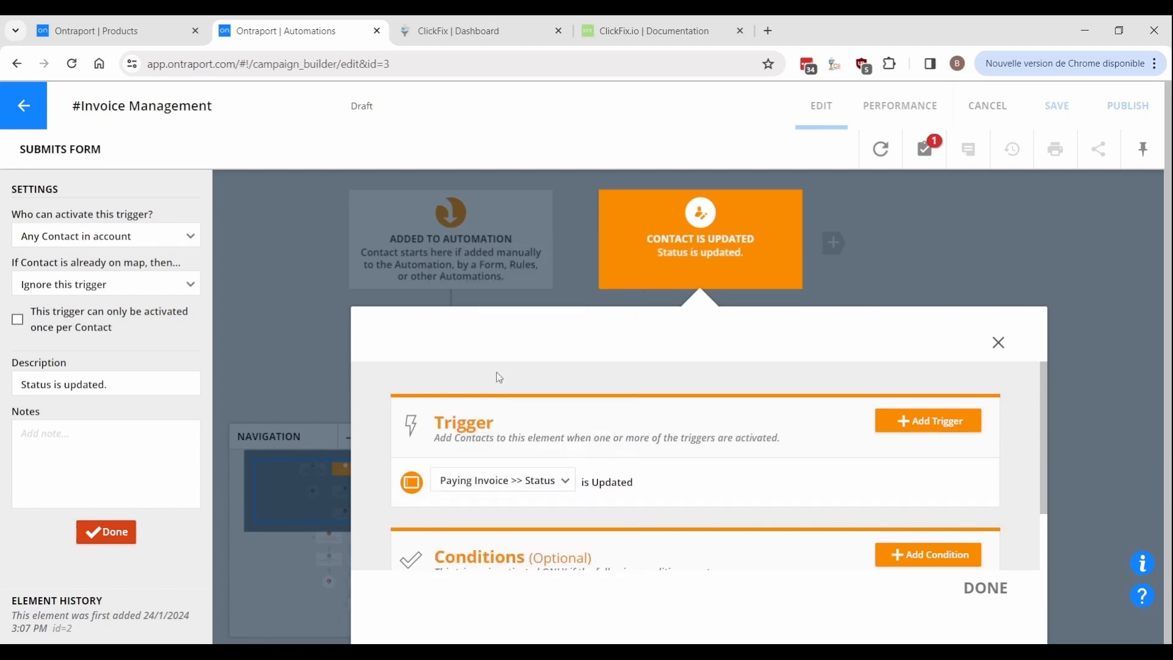
scroll(695, 464, "down", 1)
Add a trigger condition: Paying Invoice Status Equal To Charge Invoice.
left_click(918, 494)
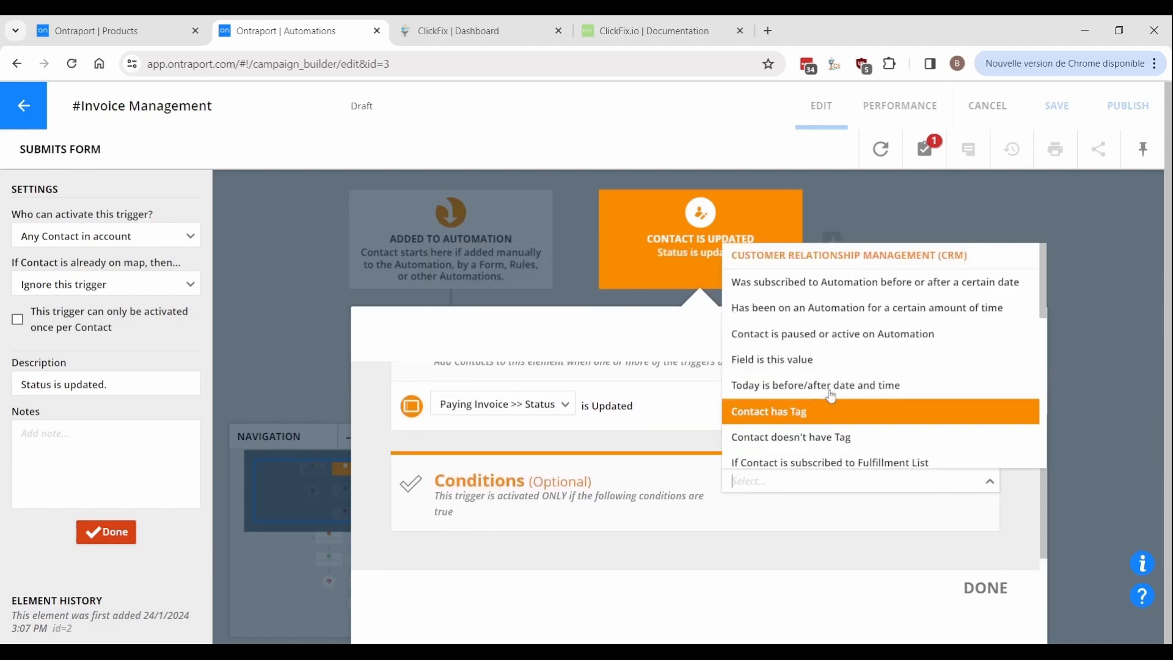
left_click(797, 361)
left_click(515, 564)
type("paying")
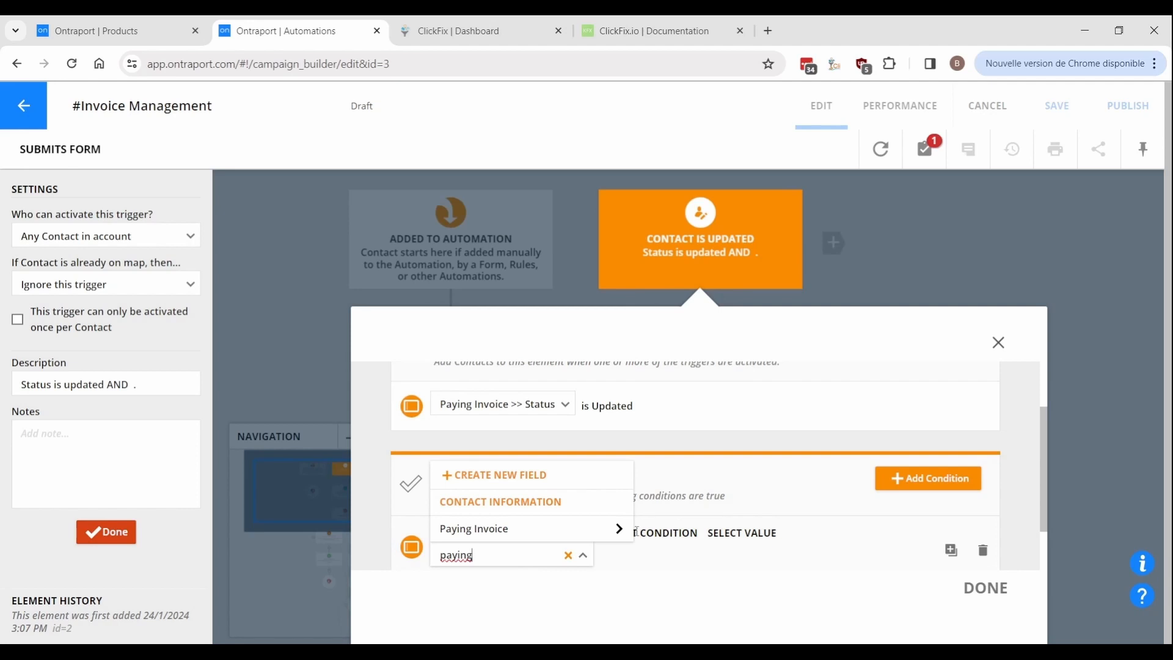
left_click(624, 533)
left_click(610, 436)
left_click(689, 561)
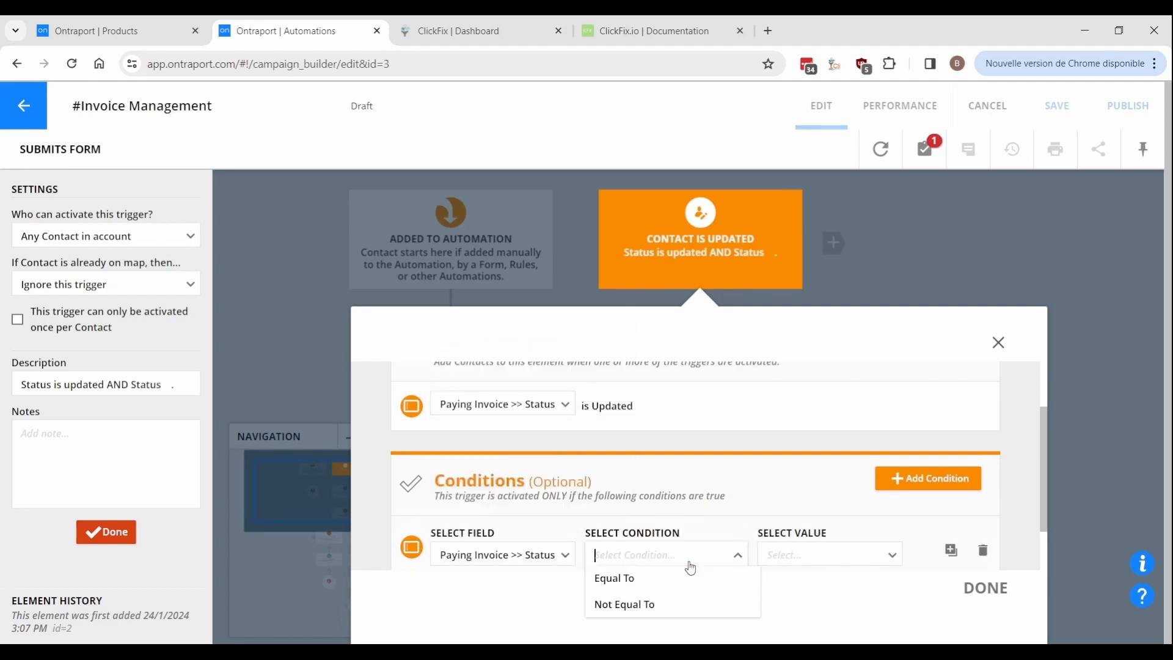
left_click(660, 576)
left_click(796, 560)
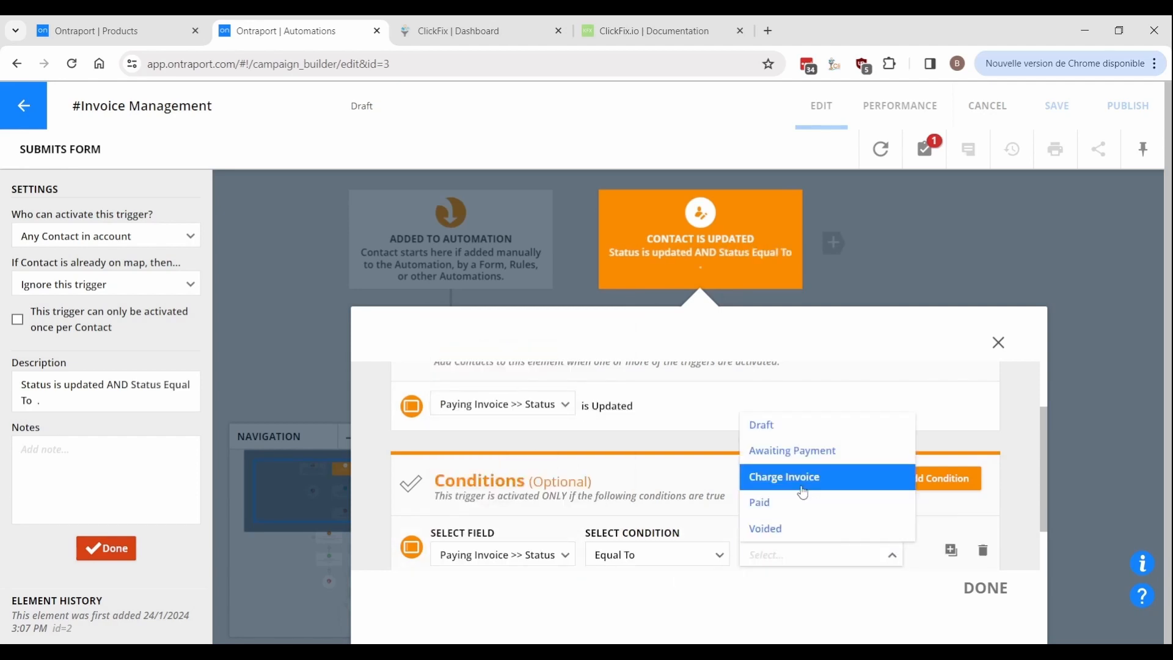
left_click(787, 477)
left_click(989, 588)
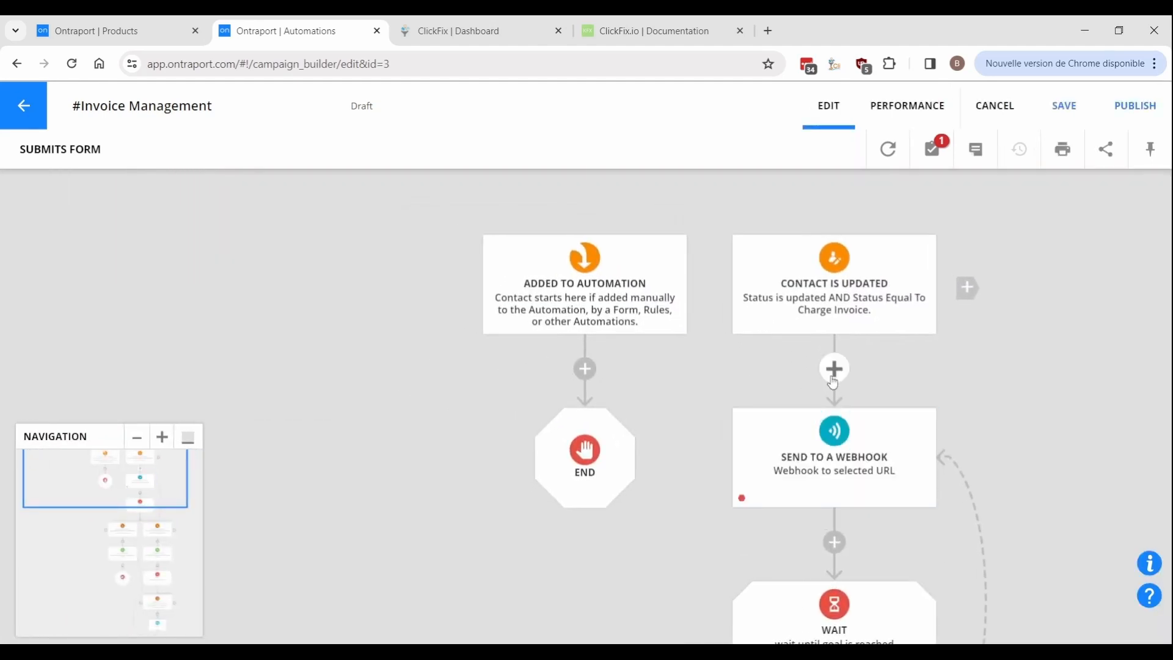
Insert a condition after the trigger testing Paying Invoice Product equals Product A.
left_click(833, 369)
left_click(366, 525)
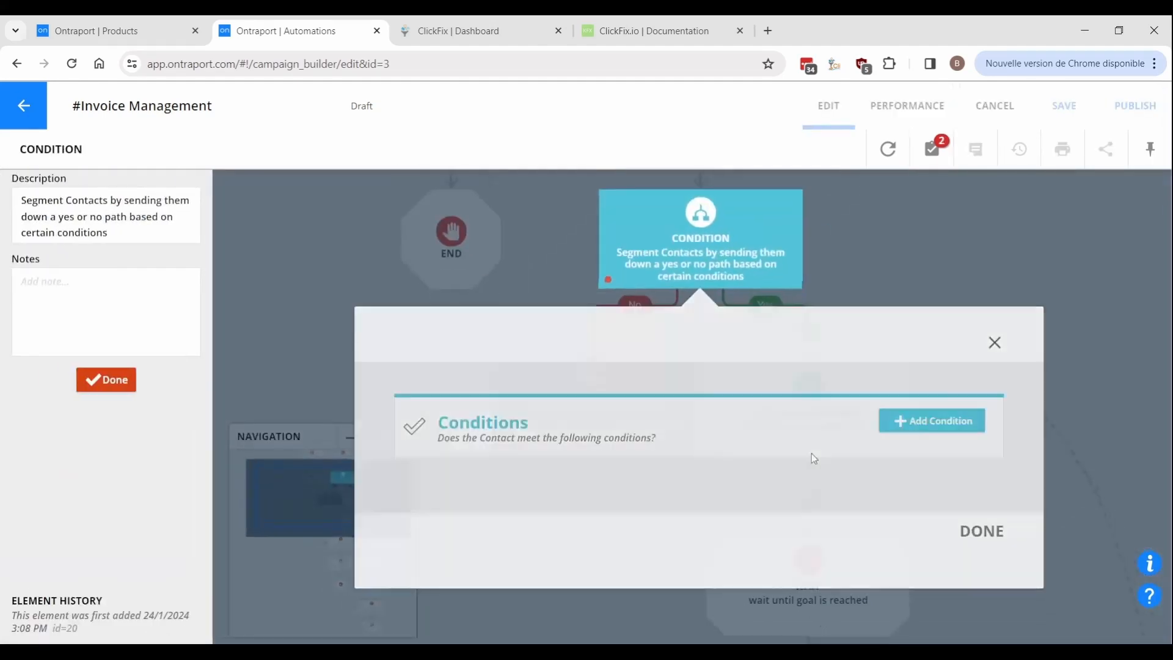
left_click(894, 431)
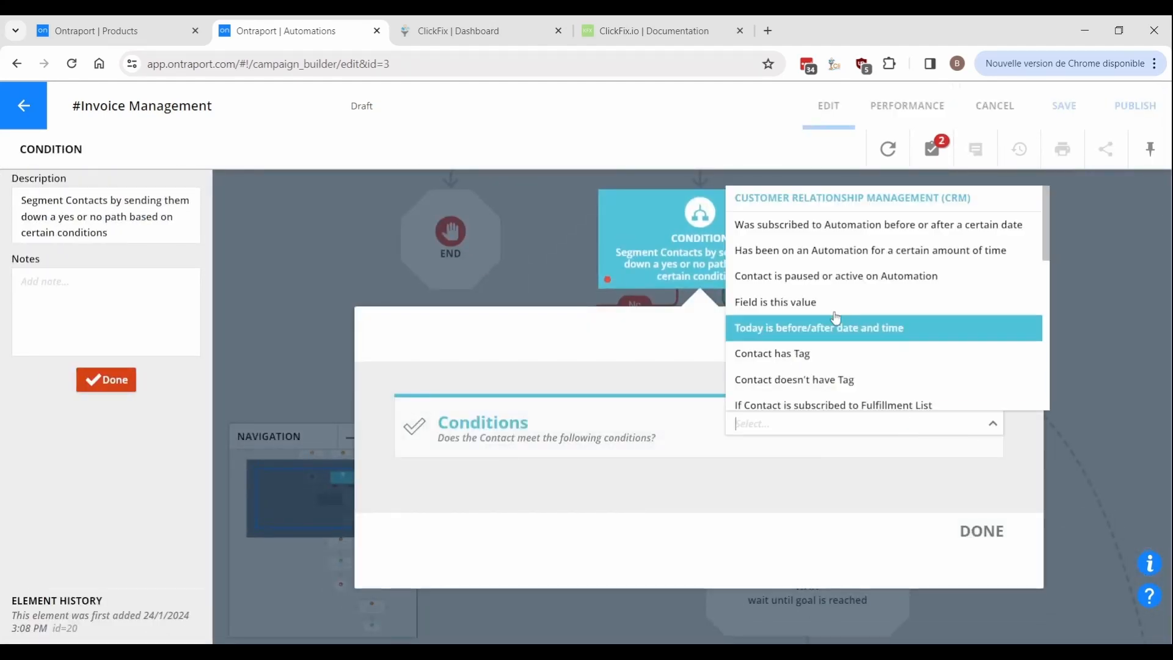
left_click(788, 301)
left_click(519, 498)
type("paying")
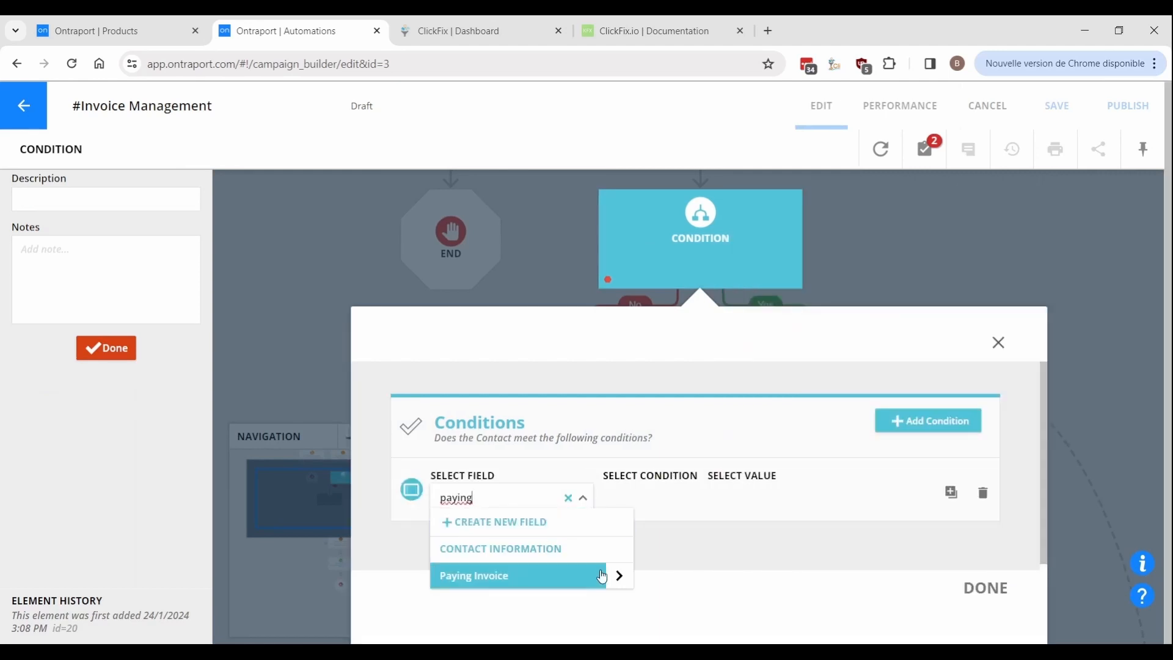
left_click(618, 576)
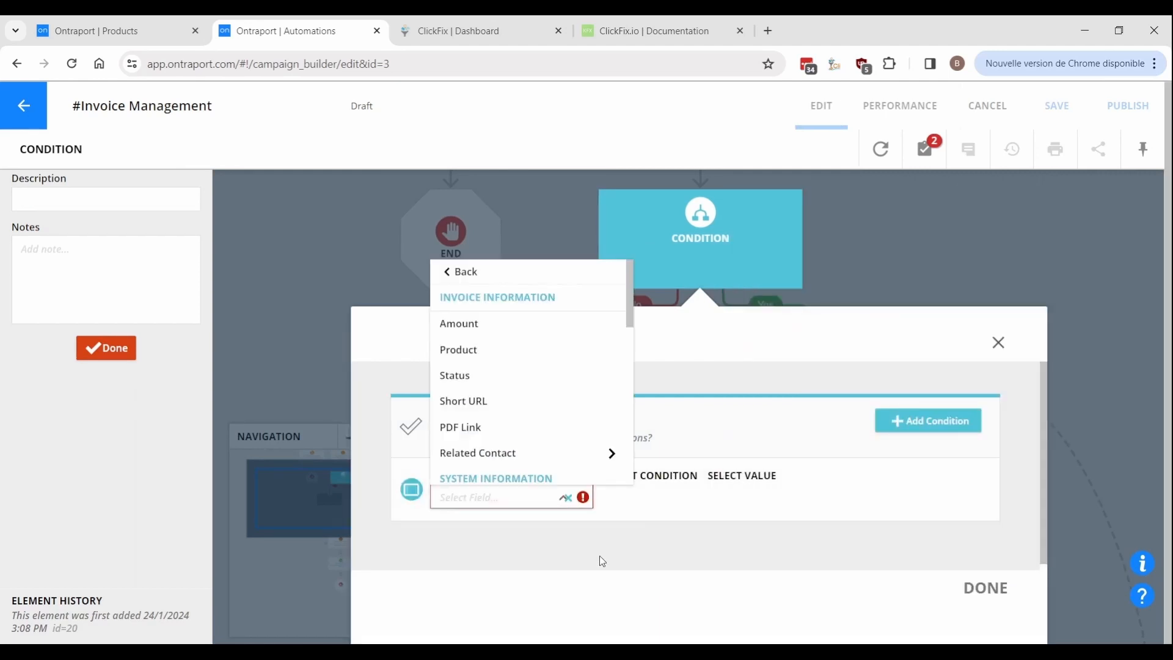
left_click(489, 350)
left_click(830, 503)
left_click(816, 527)
left_click(1003, 593)
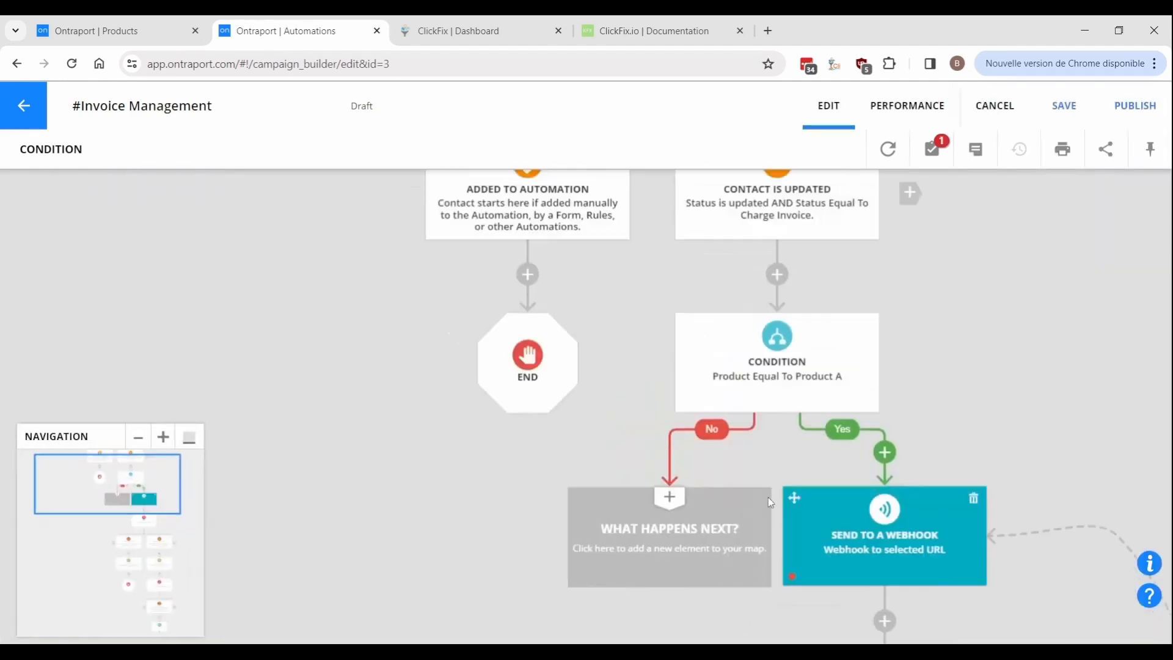
Copy only that condition onto the No branch and change its product to Product B.
left_click_drag(591, 358, 564, 472)
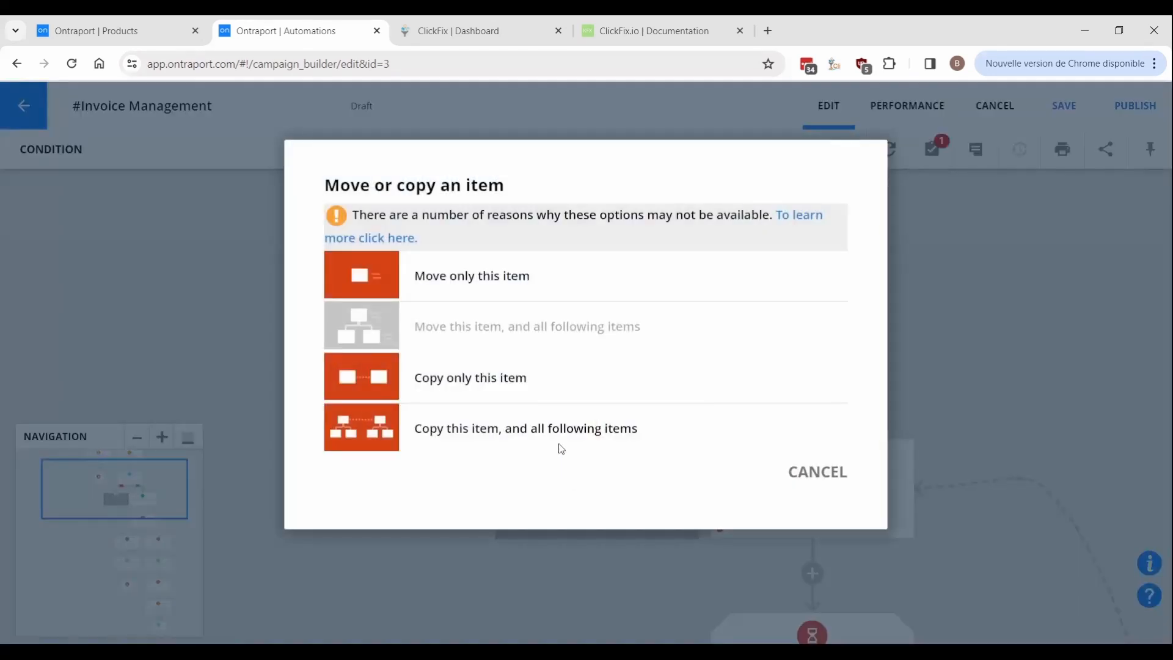
left_click(536, 402)
left_click(555, 476)
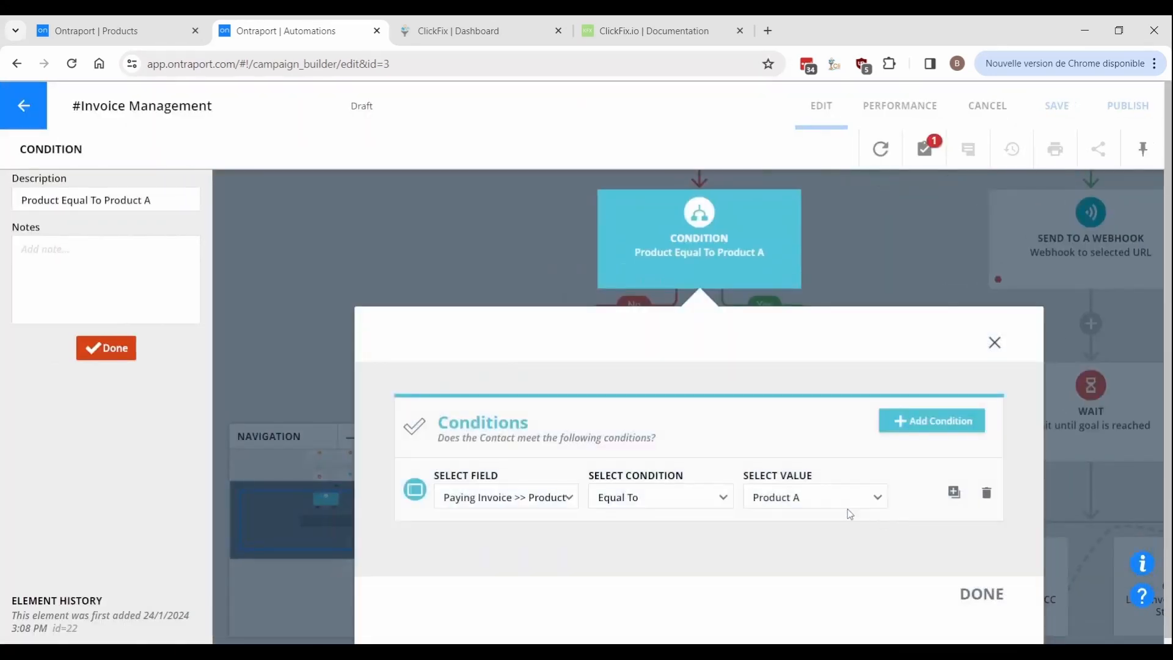
left_click(839, 507)
left_click(811, 546)
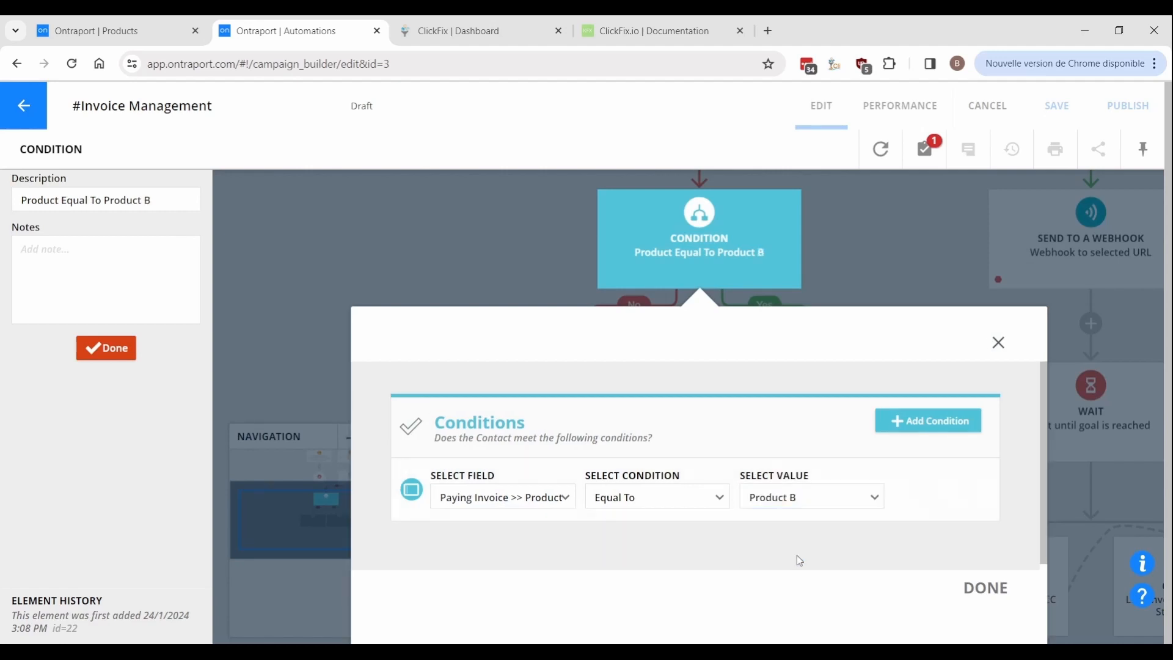
left_click(965, 587)
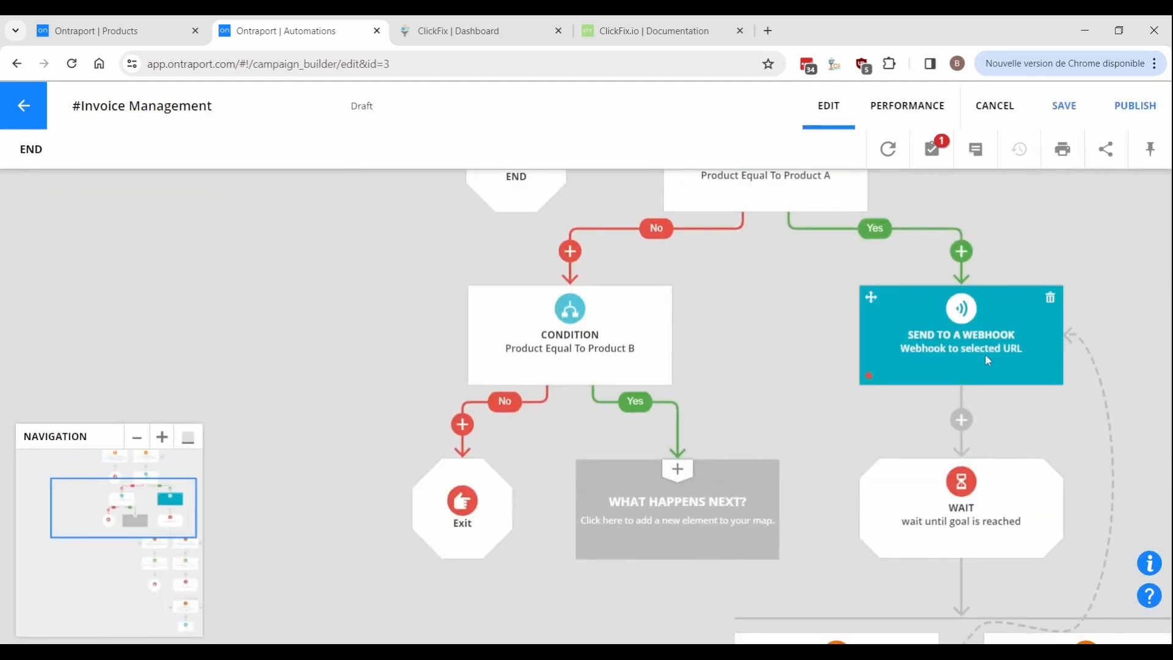
Change the Product A webhook's data to send products[3] with the invoice amount.
left_click(988, 361)
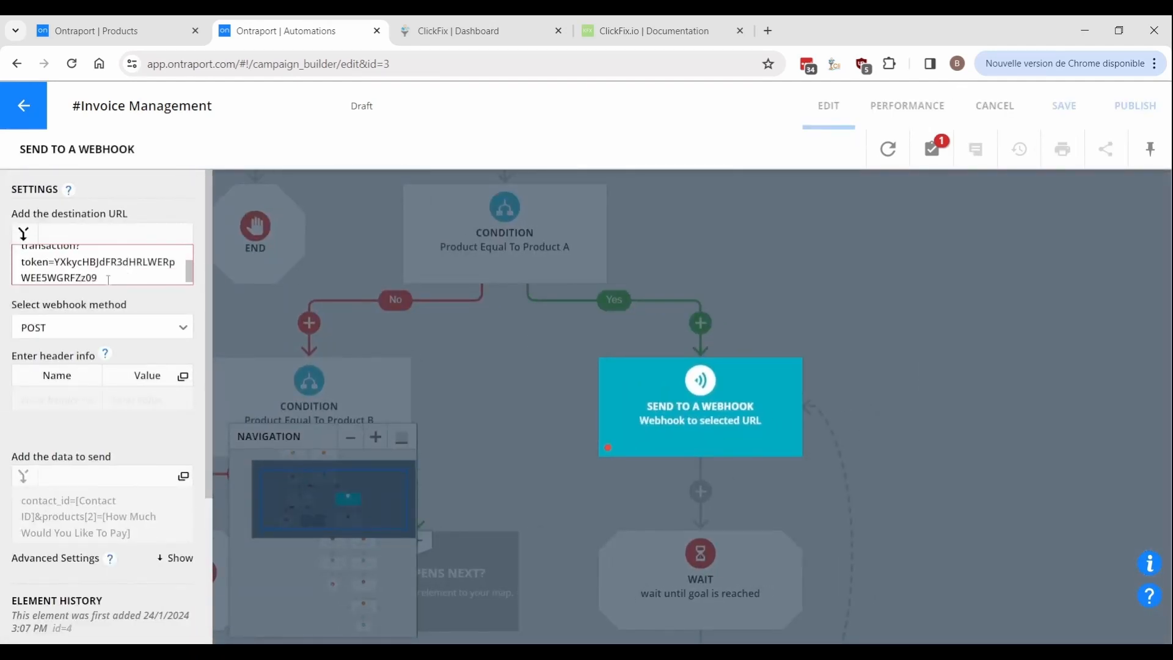
left_click(84, 529)
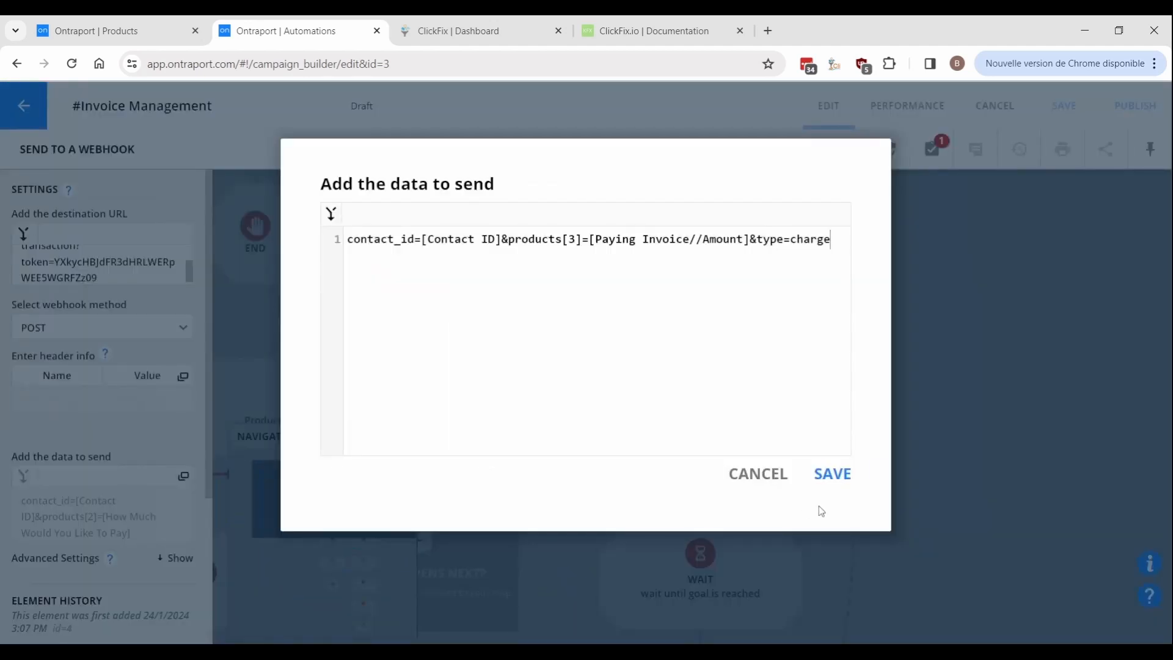
left_click(831, 486)
left_click(594, 500)
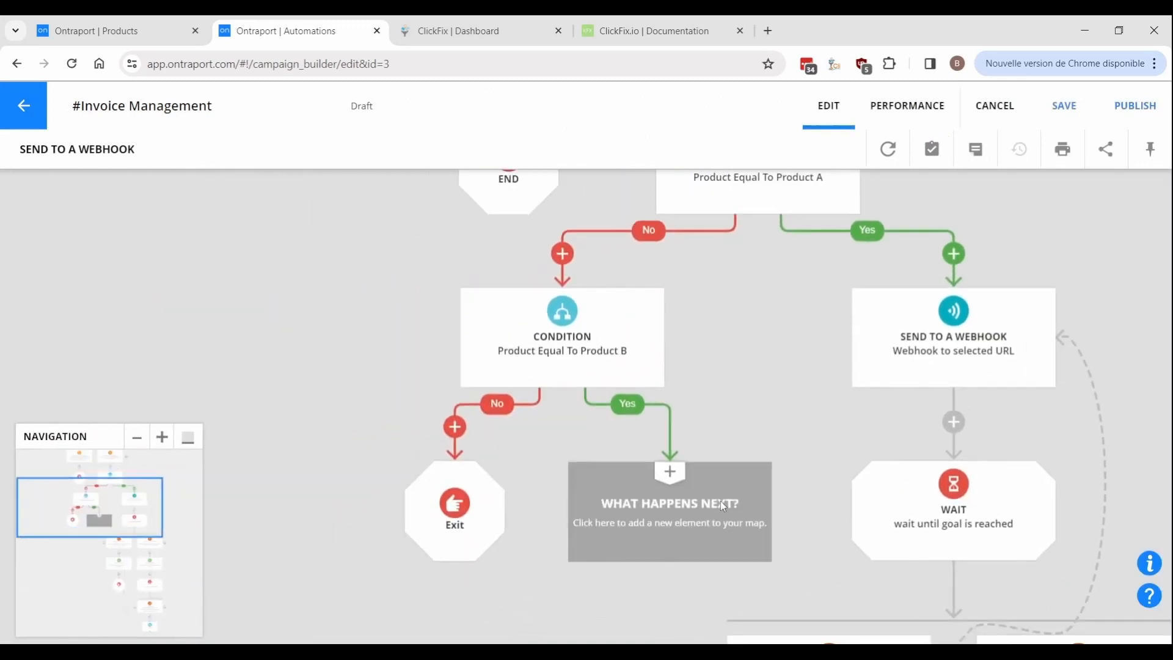
Copy only the webhook into the Product B Yes branch, sending products[4] instead.
left_click_drag(874, 308, 656, 501)
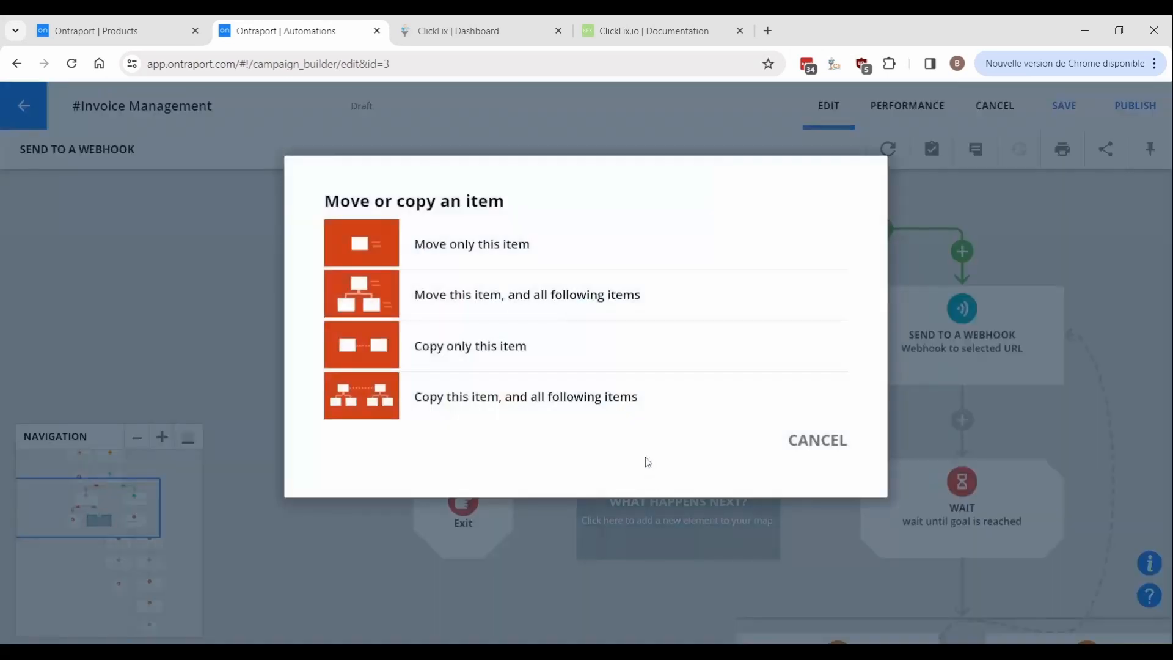
left_click(572, 366)
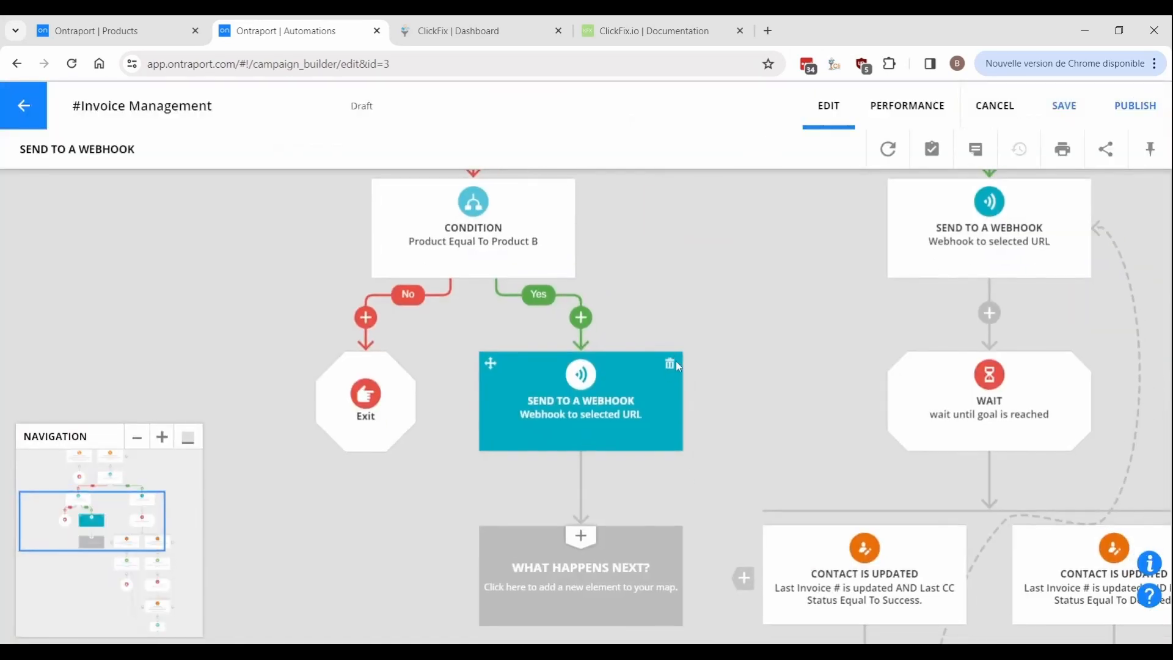
left_click(564, 418)
left_click(184, 476)
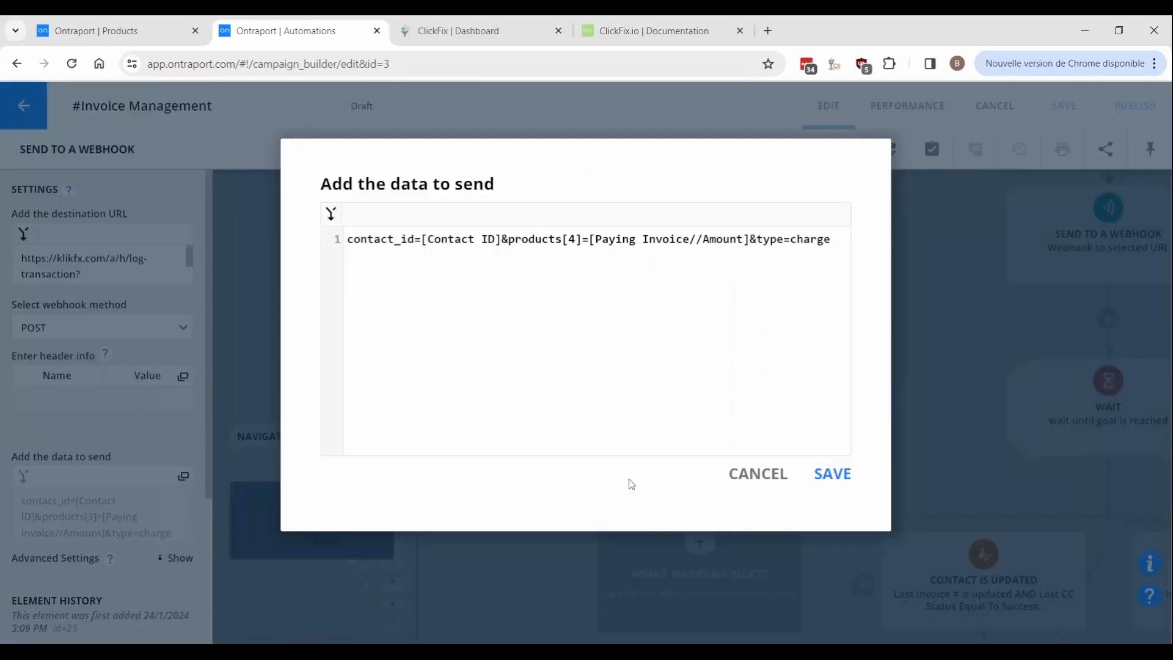
left_click(841, 489)
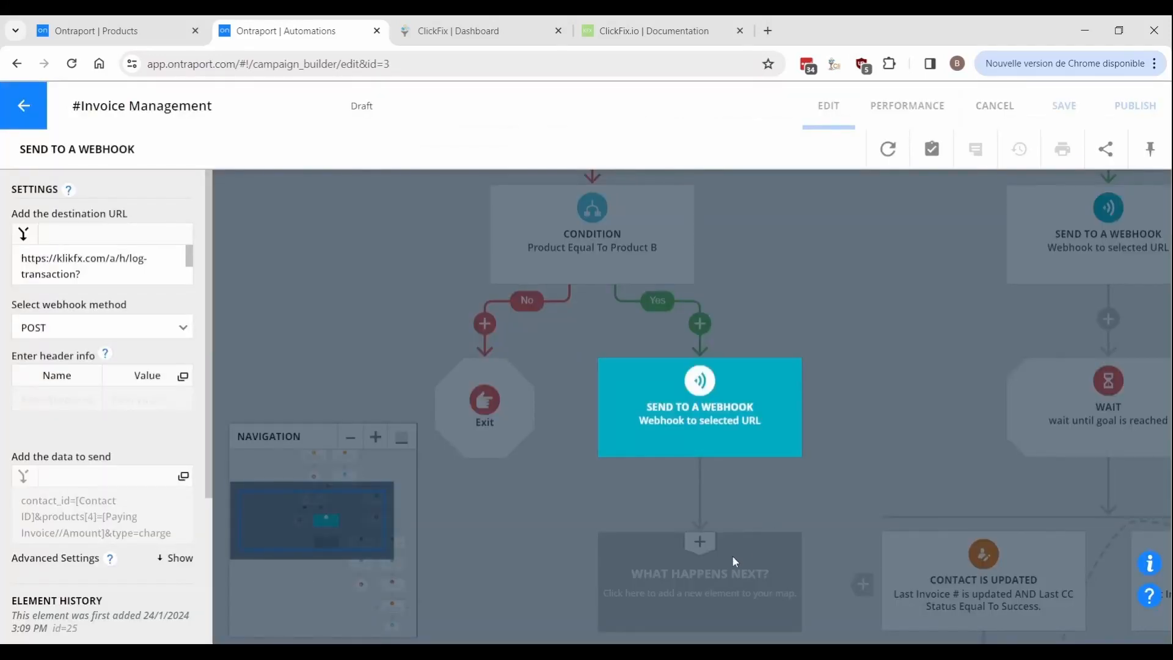
left_click_drag(732, 555, 265, 314)
left_click(516, 350)
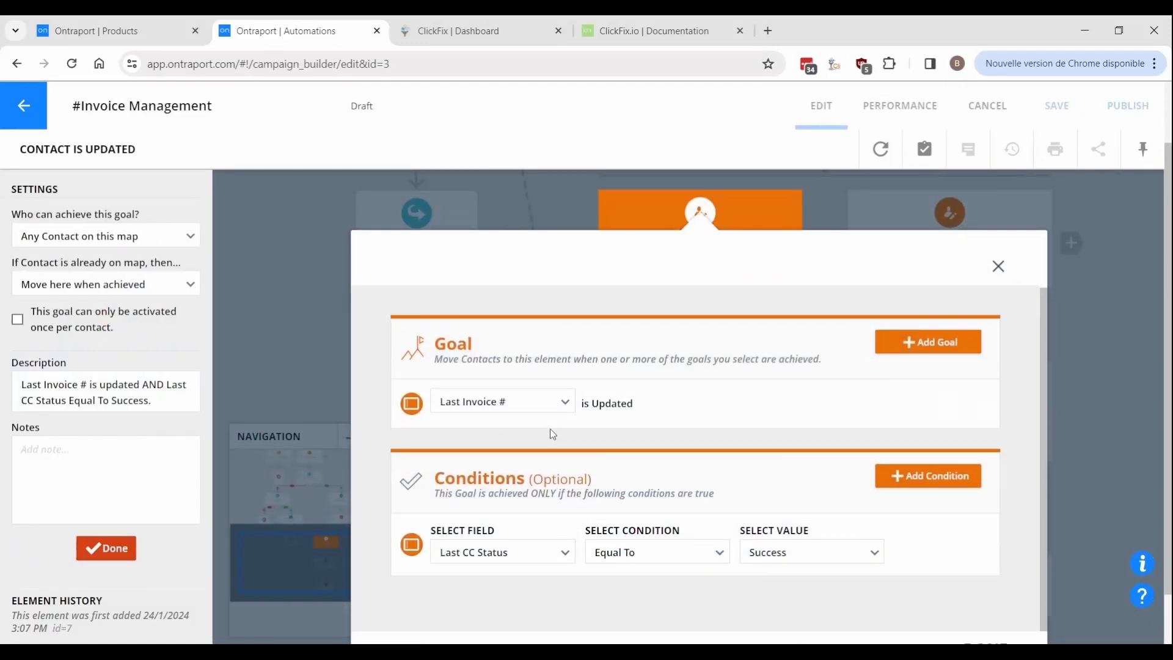
Make the success branch's contact update set Paying Invoice >> Status to Paid.
left_click(288, 333)
left_click(780, 382)
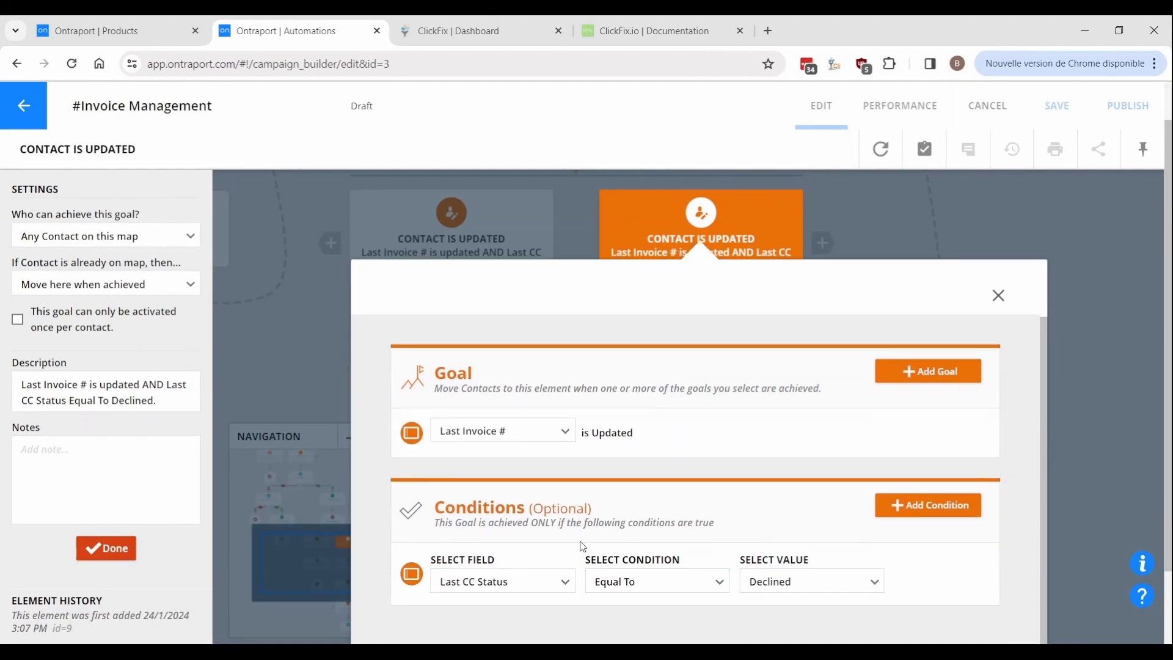
left_click(299, 372)
left_click(534, 513)
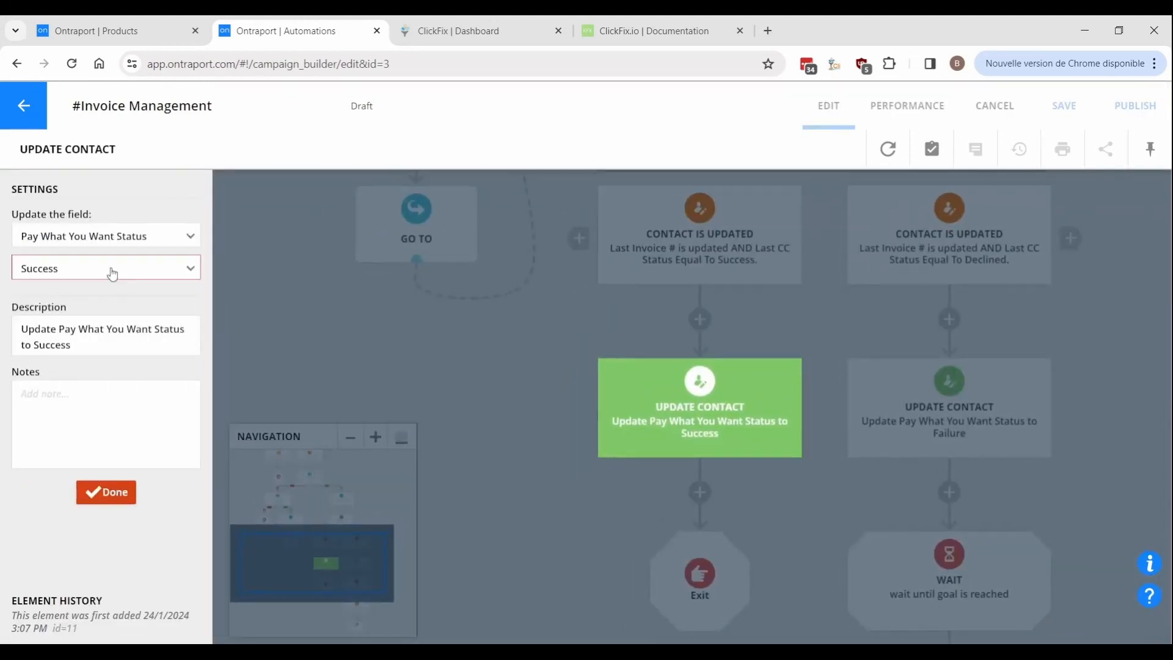
left_click(101, 241)
type("paying")
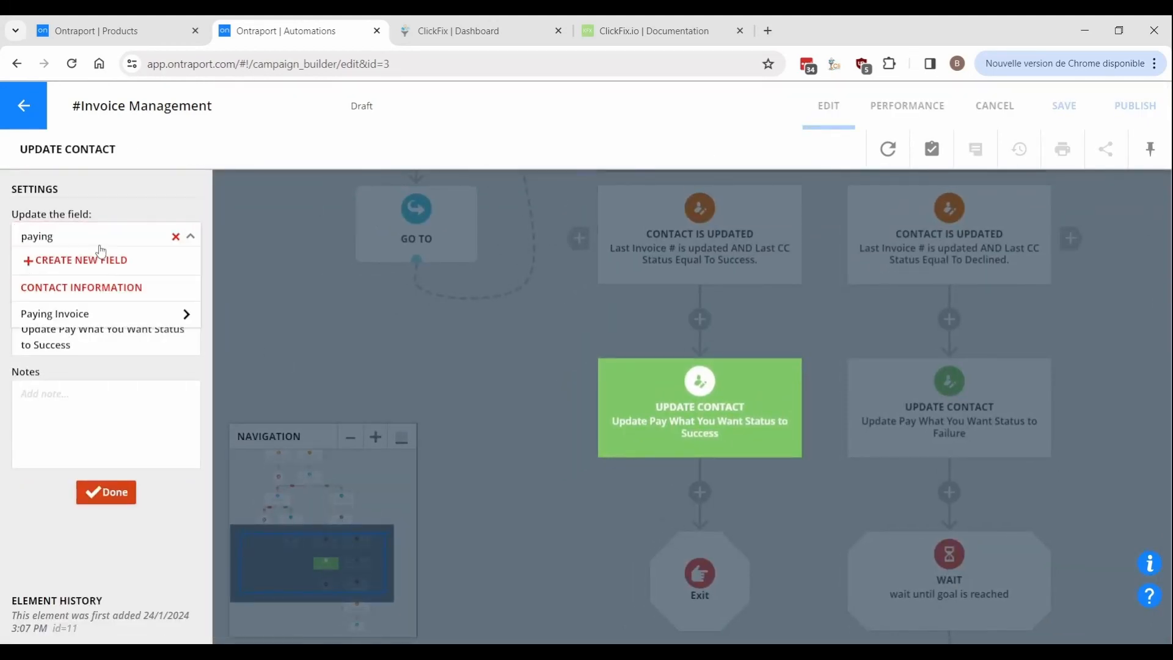
left_click(189, 314)
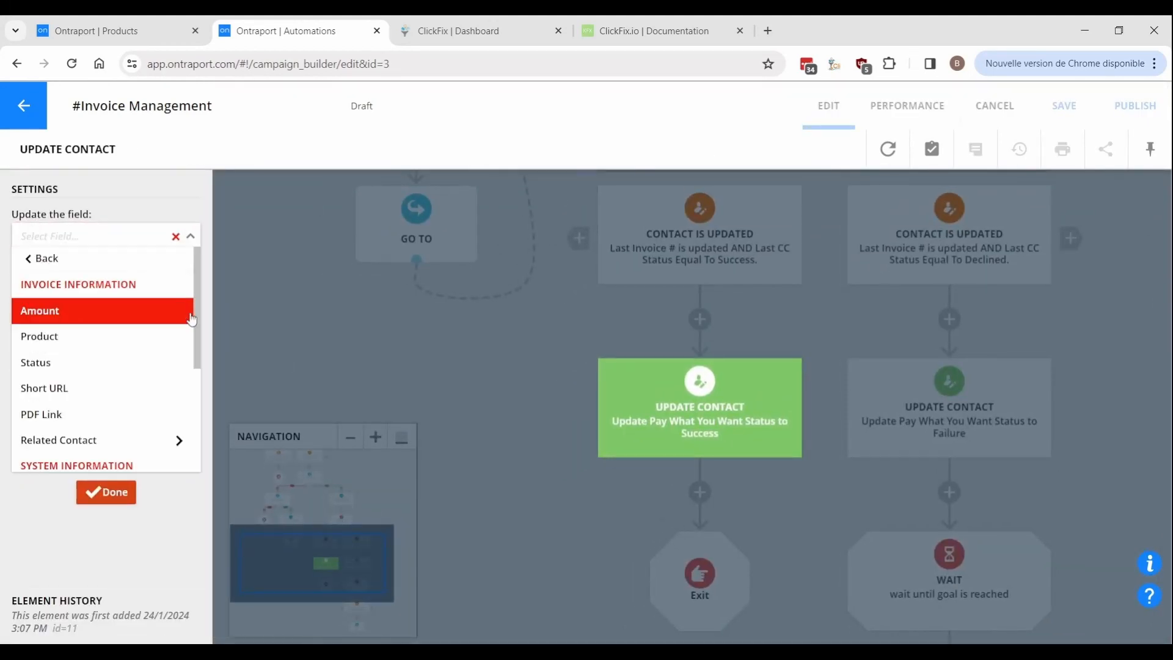
left_click(89, 362)
left_click(22, 266)
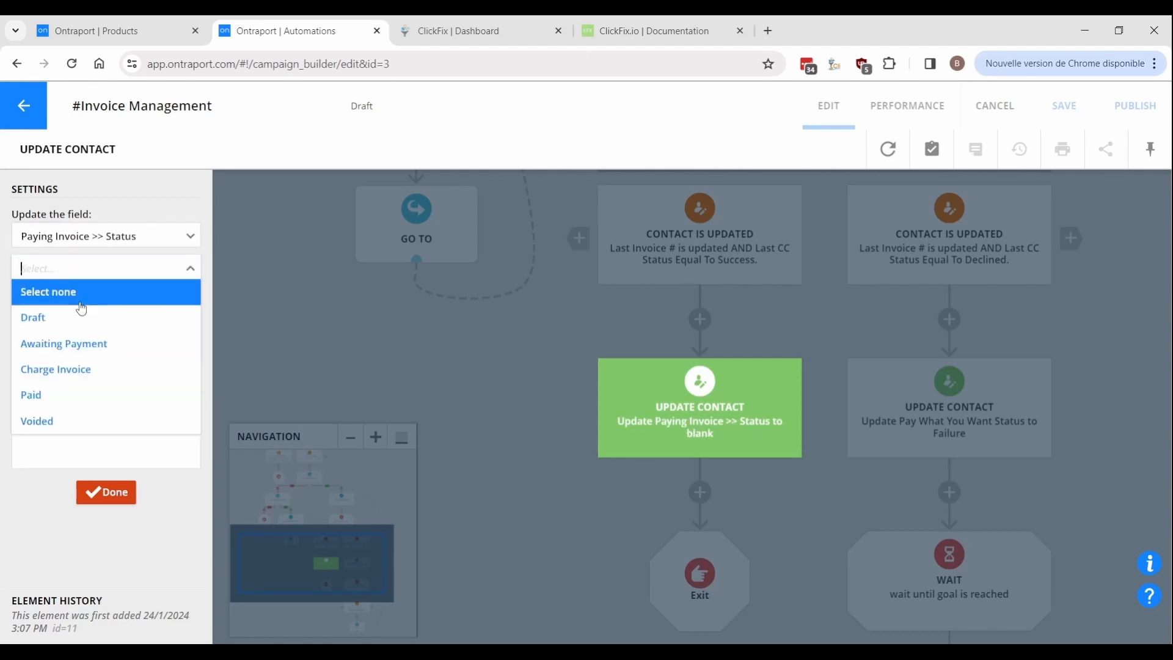
left_click(67, 392)
left_click(449, 353)
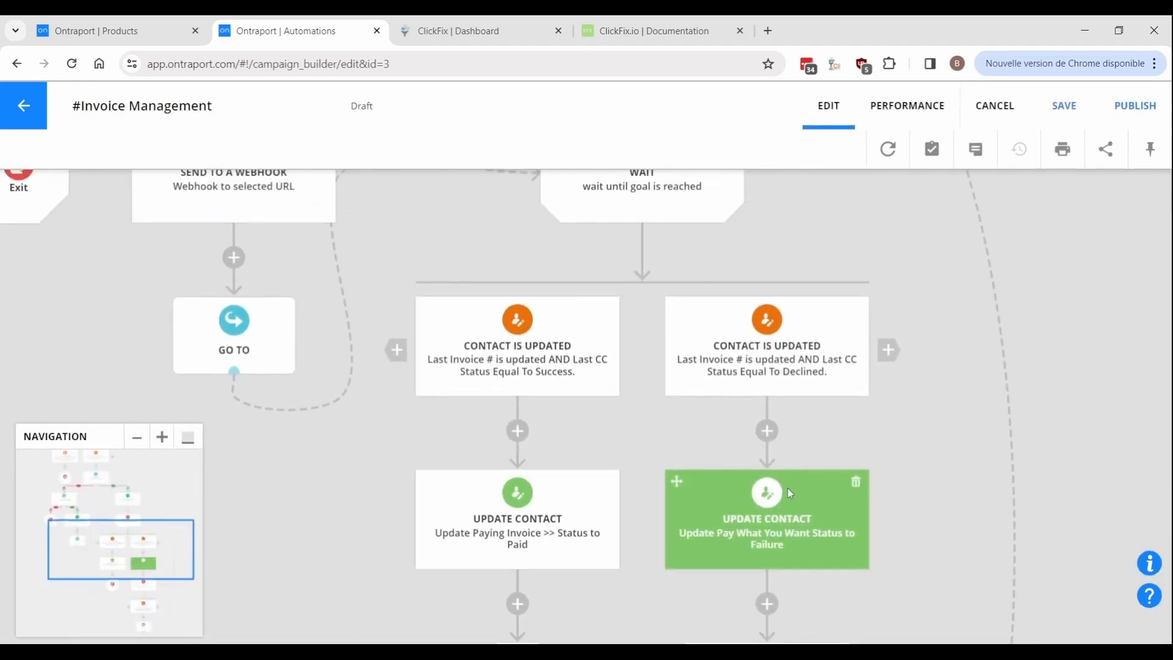
Make the failure branch's contact update set Paying Invoice >> Status to Awaiting Payment.
left_click(788, 490)
left_click(113, 248)
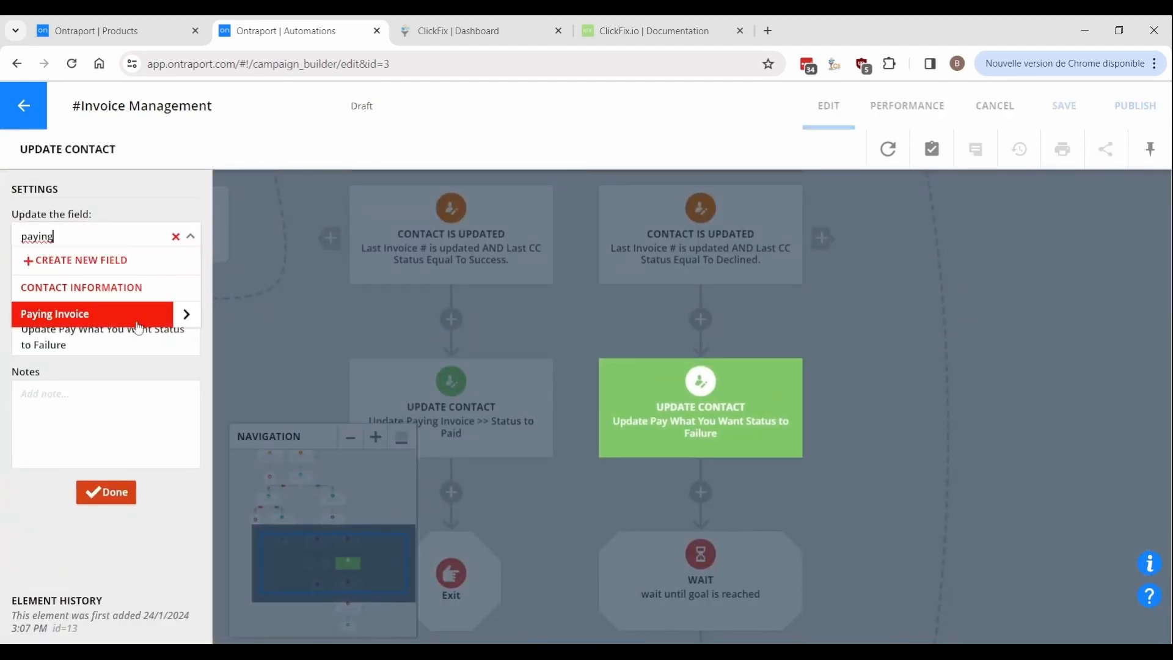
left_click(178, 314)
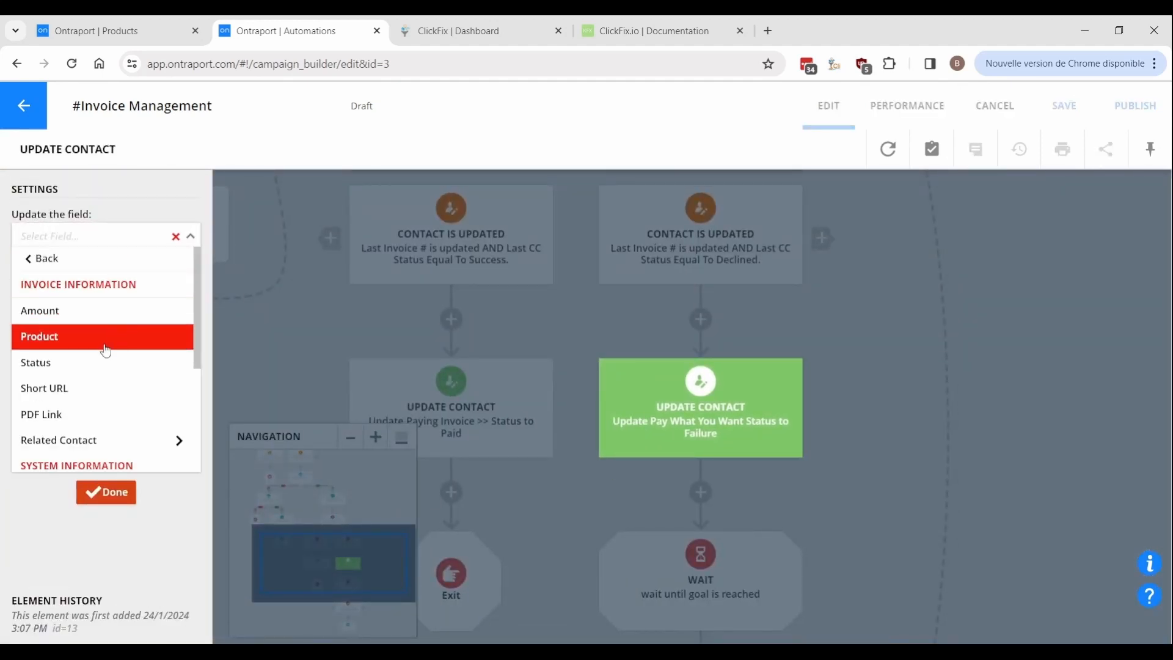
left_click(77, 367)
left_click(91, 268)
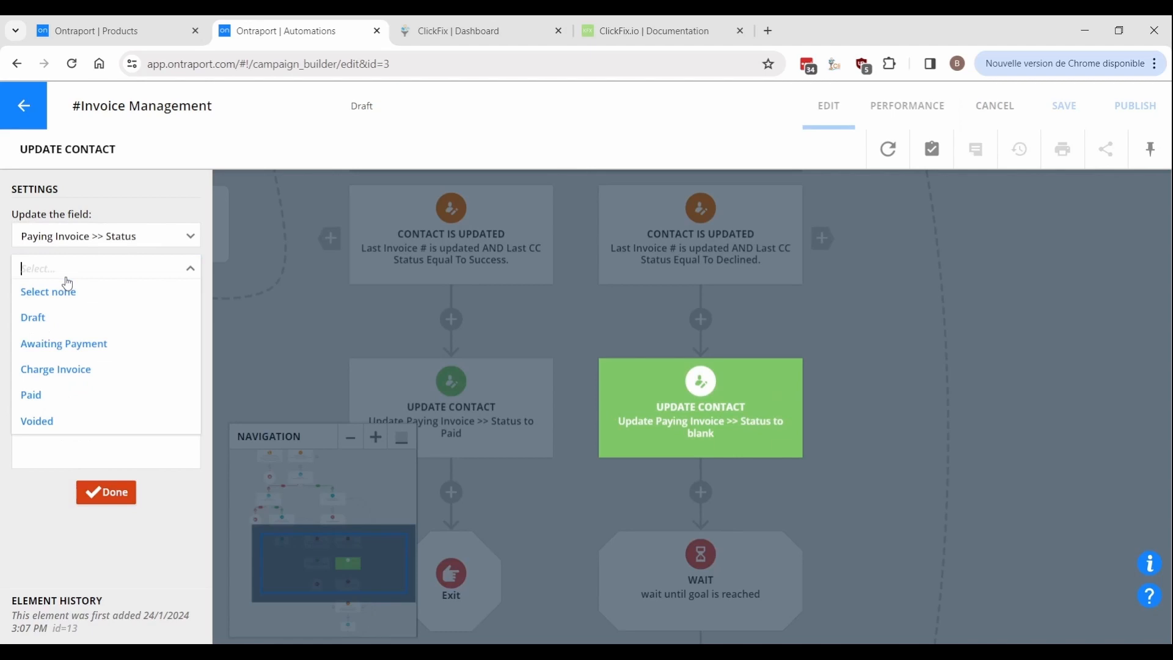
left_click(88, 352)
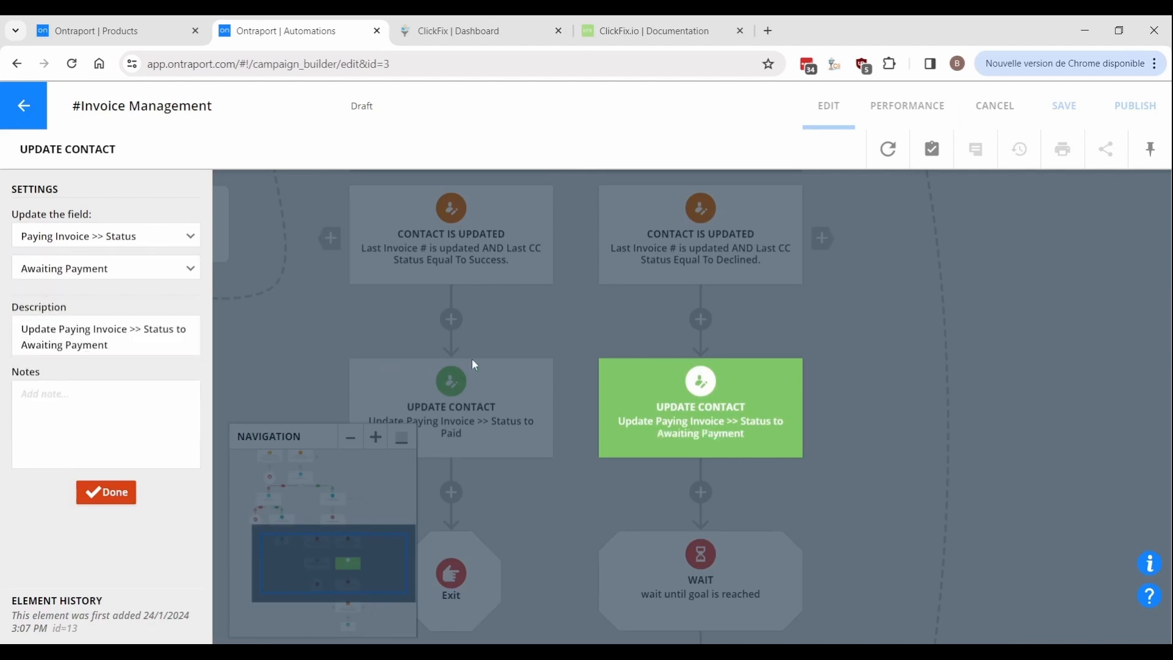
left_click_drag(637, 366, 676, 231)
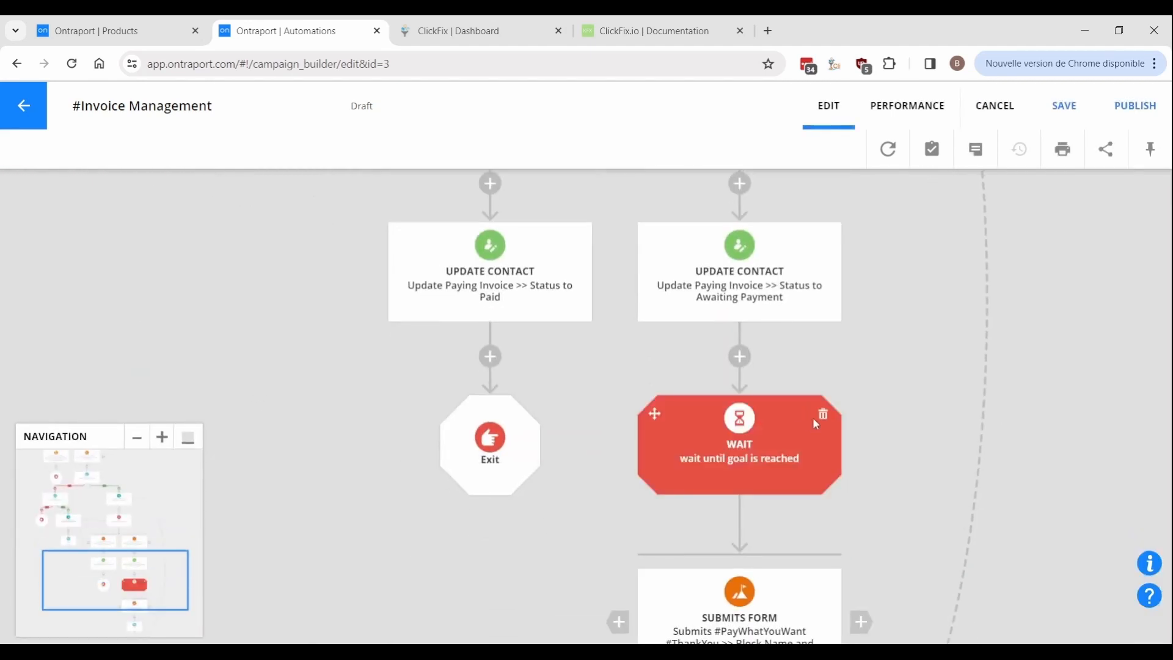
Delete the wait step after the Awaiting Payment update along with everything below it.
left_click(822, 416)
left_click(689, 348)
left_click(780, 385)
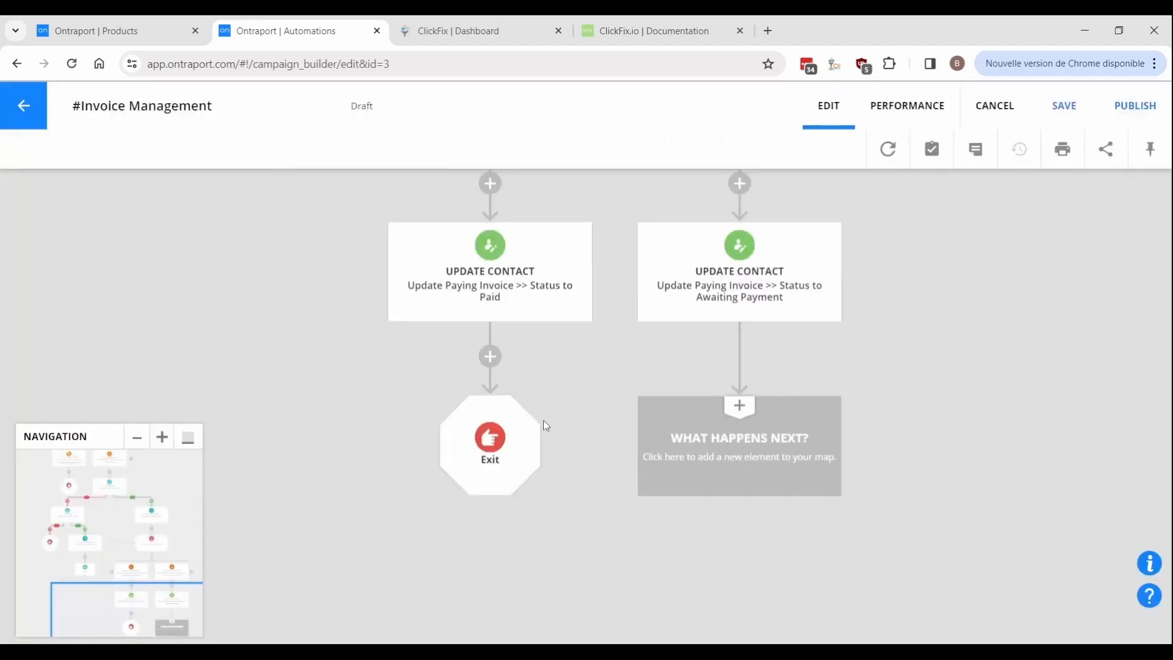
Copy only the Exit element into the emptied slot and publish the automation.
mouse_move(472, 436)
left_click_drag(452, 433, 733, 456)
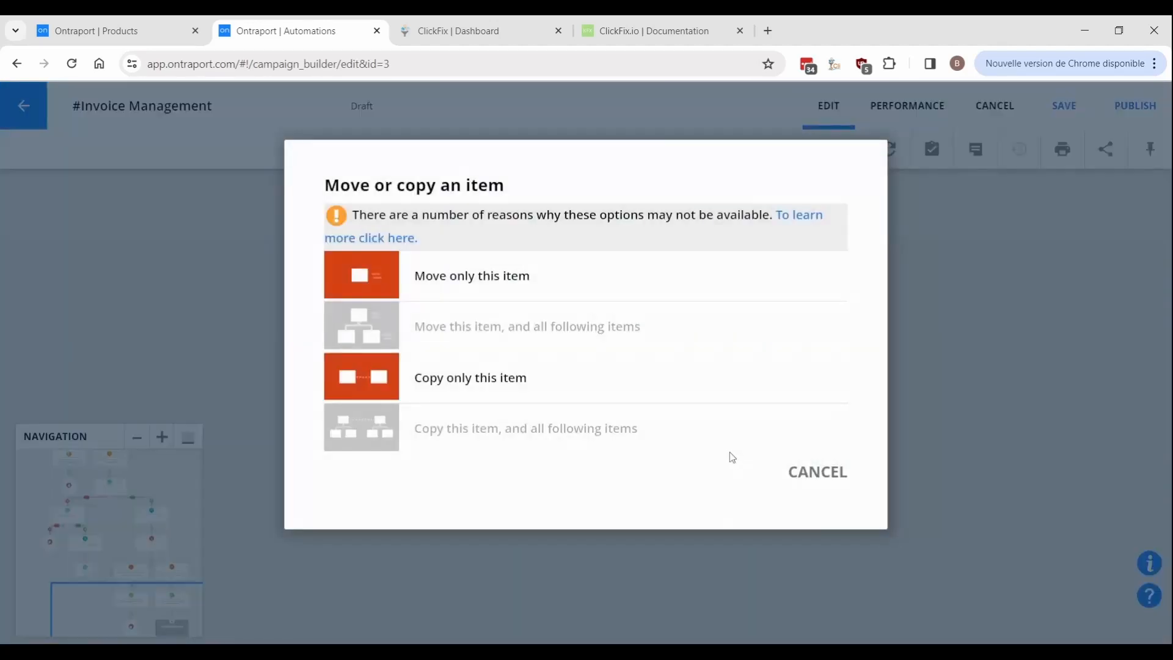
left_click(652, 394)
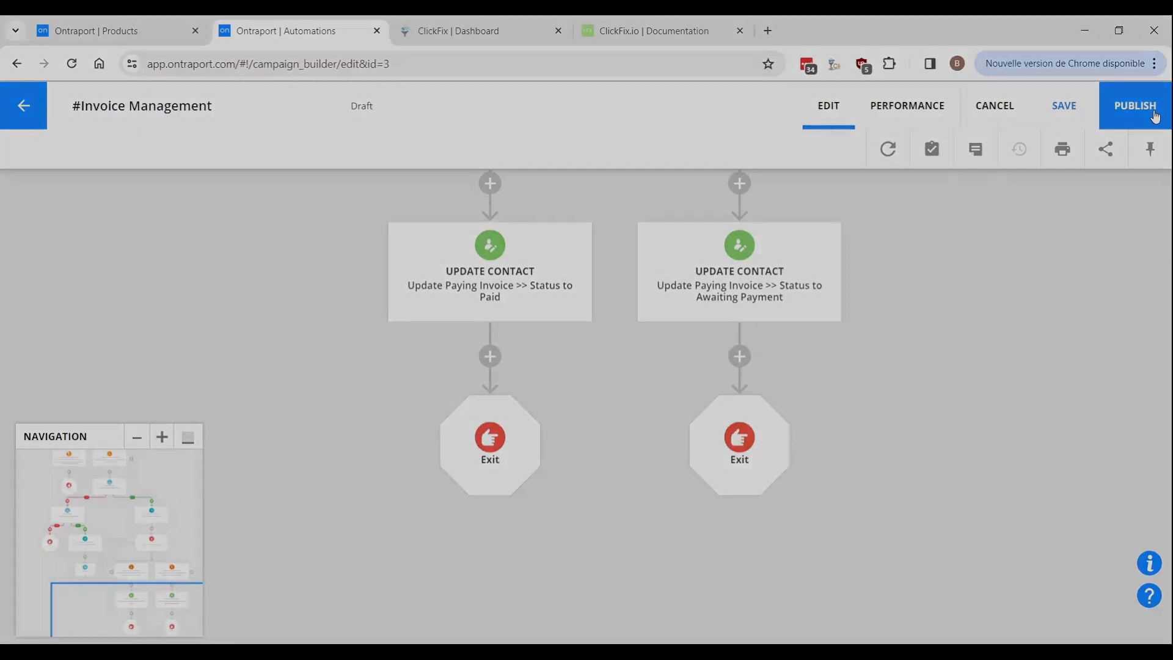
left_click(1155, 114)
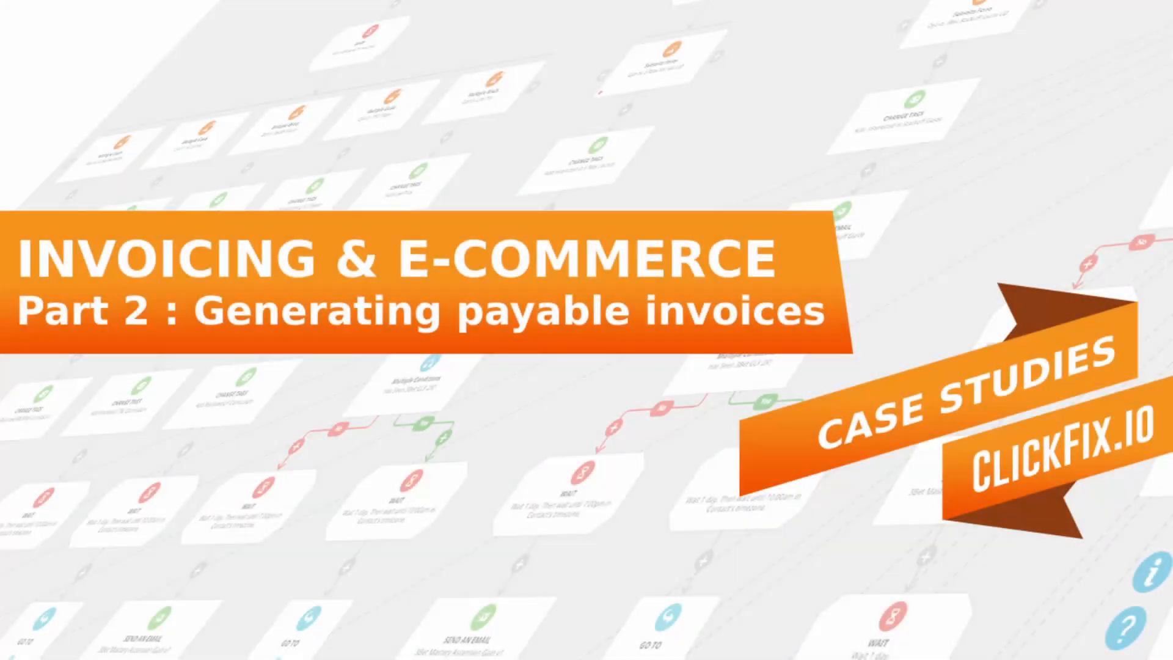